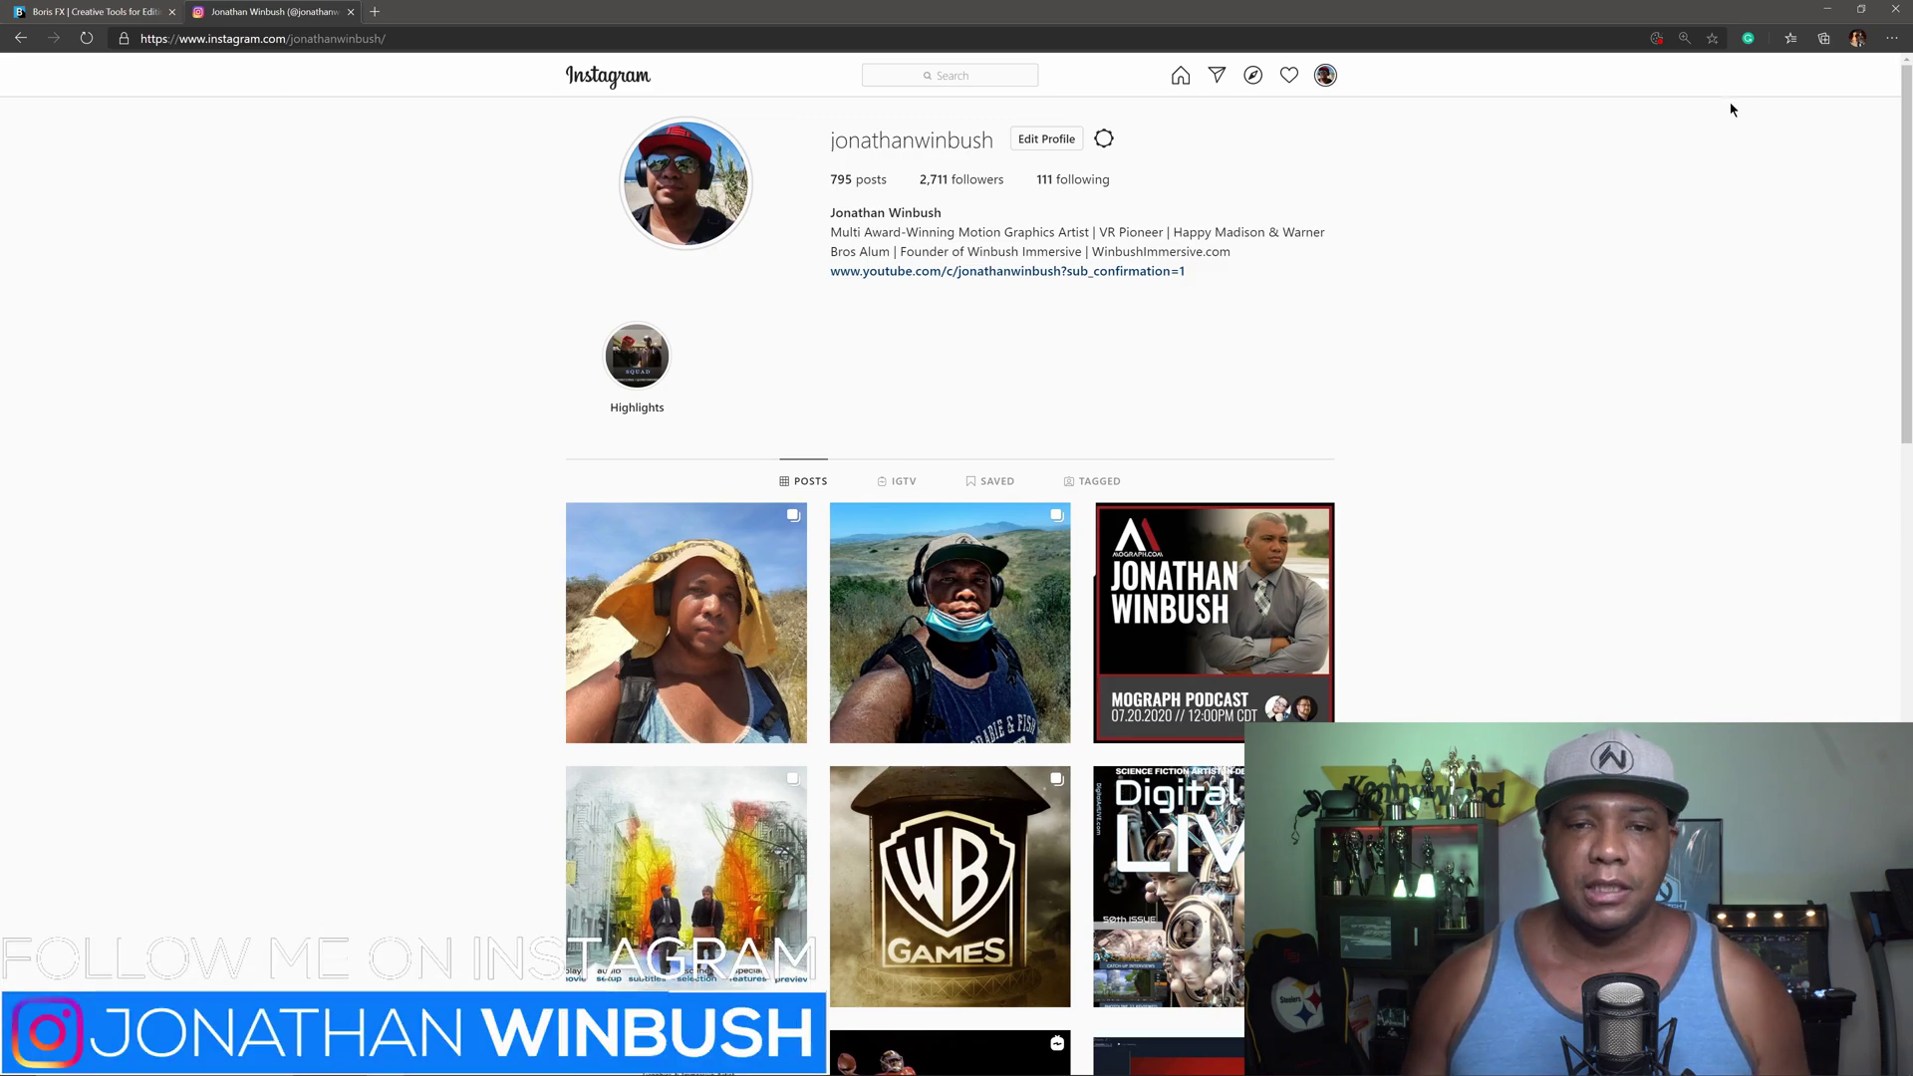
# - Open the profile's own Instagram story and look through its hike photos one after another
pyautogui.click(728, 219)
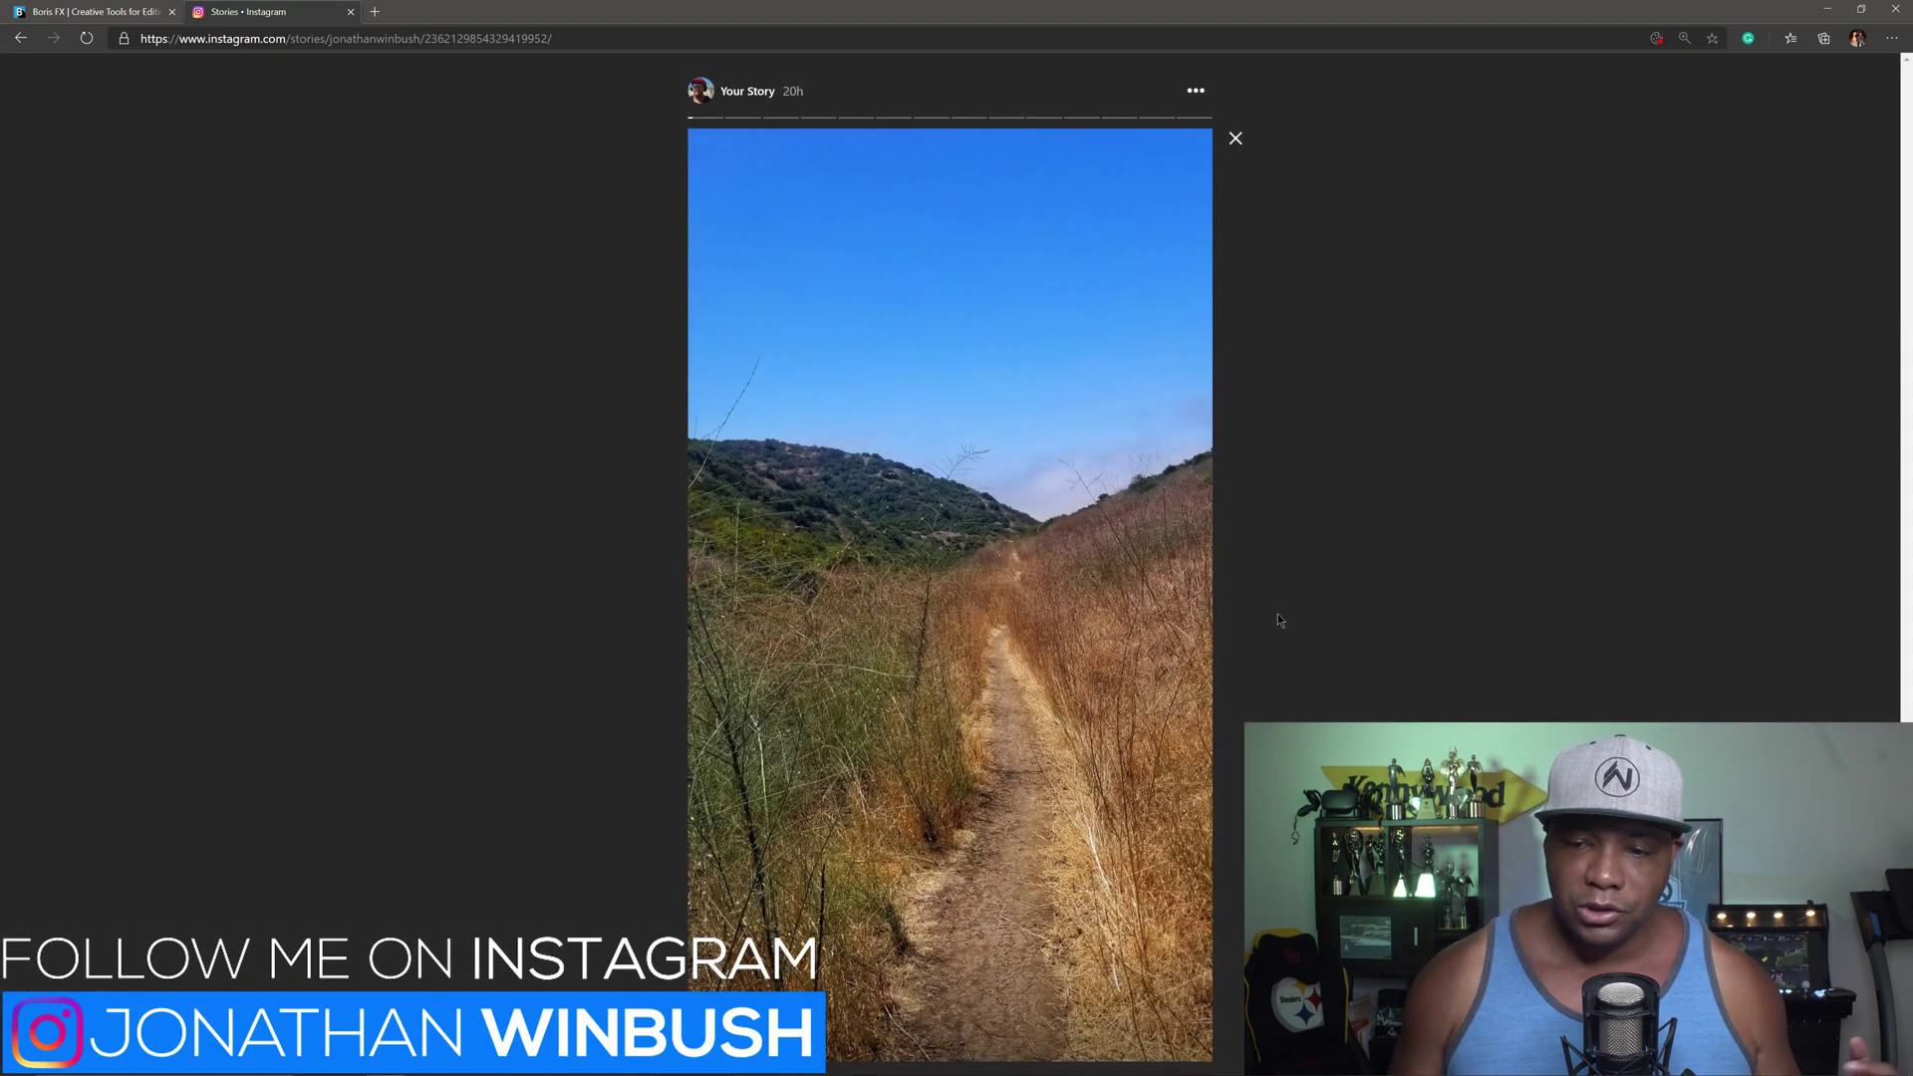
pyautogui.click(1238, 596)
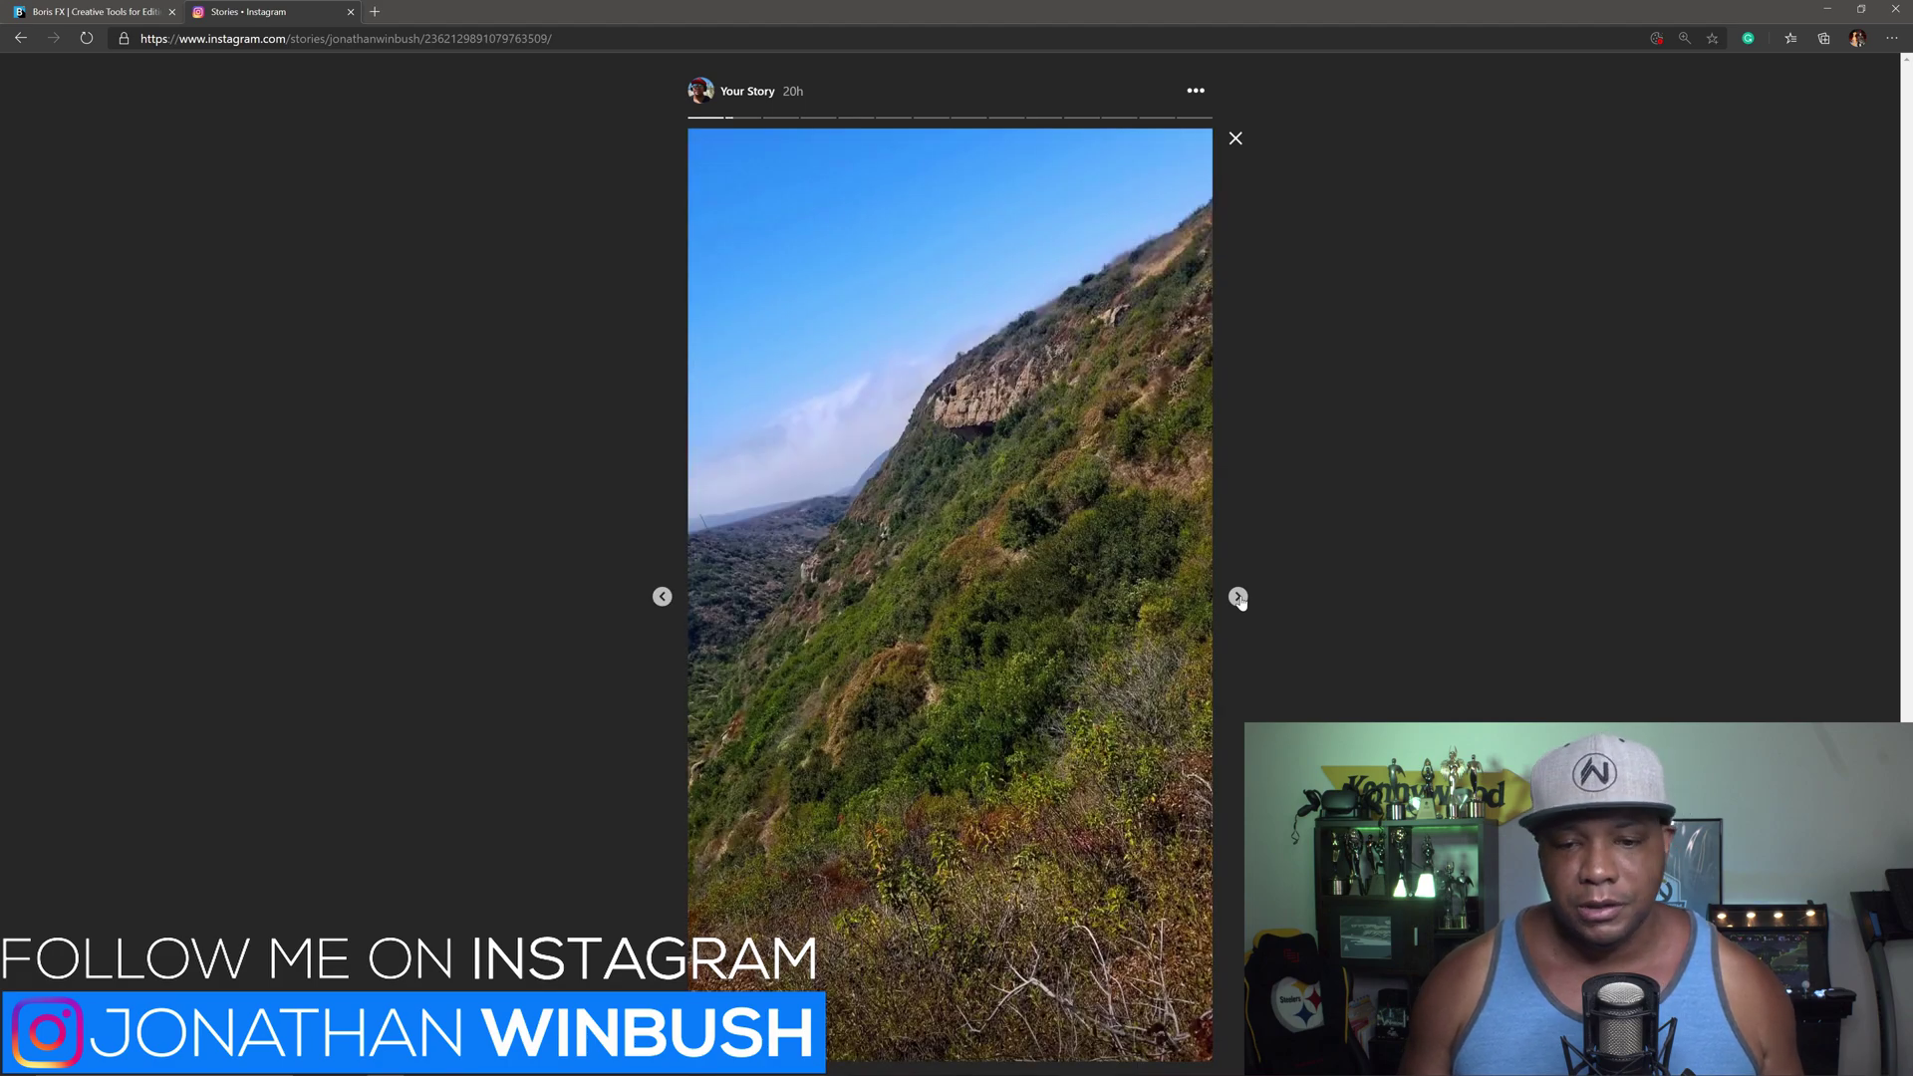
pyautogui.click(1237, 597)
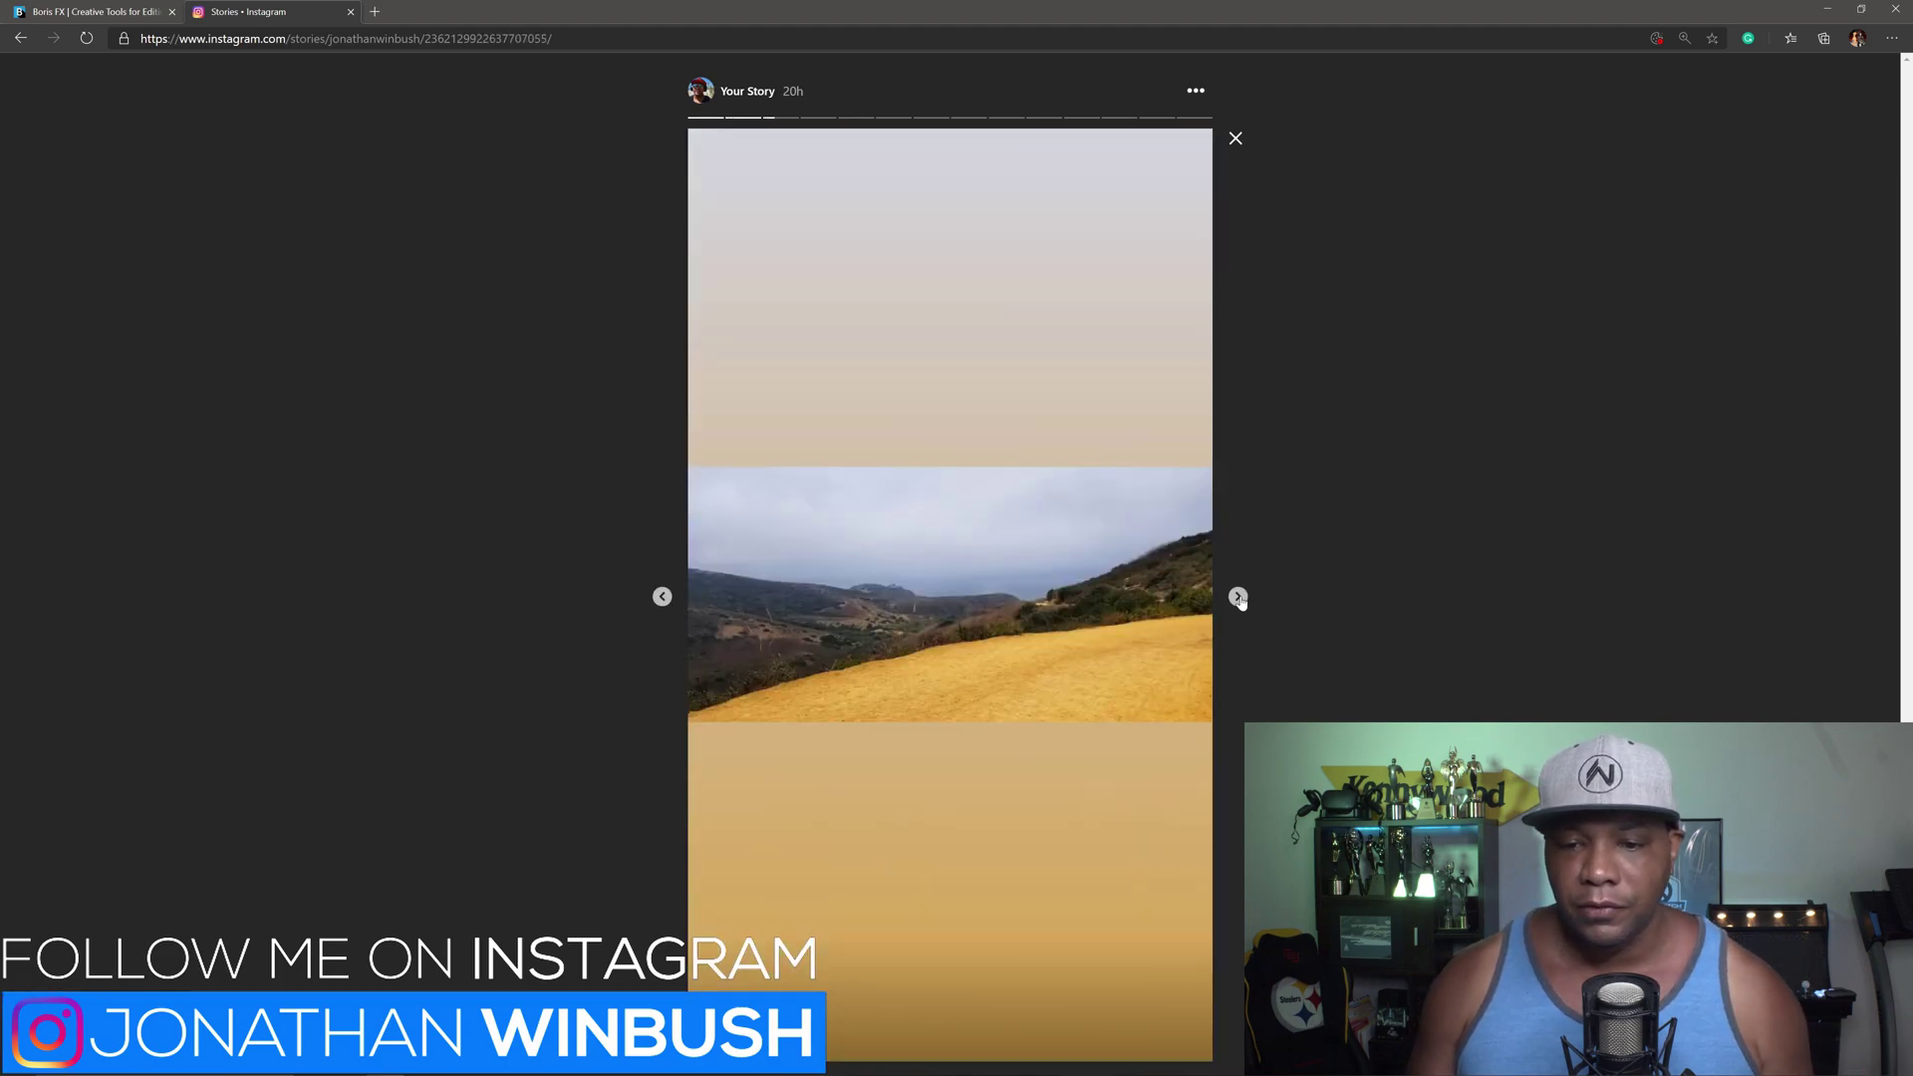
pyautogui.click(1238, 597)
pyautogui.click(1237, 597)
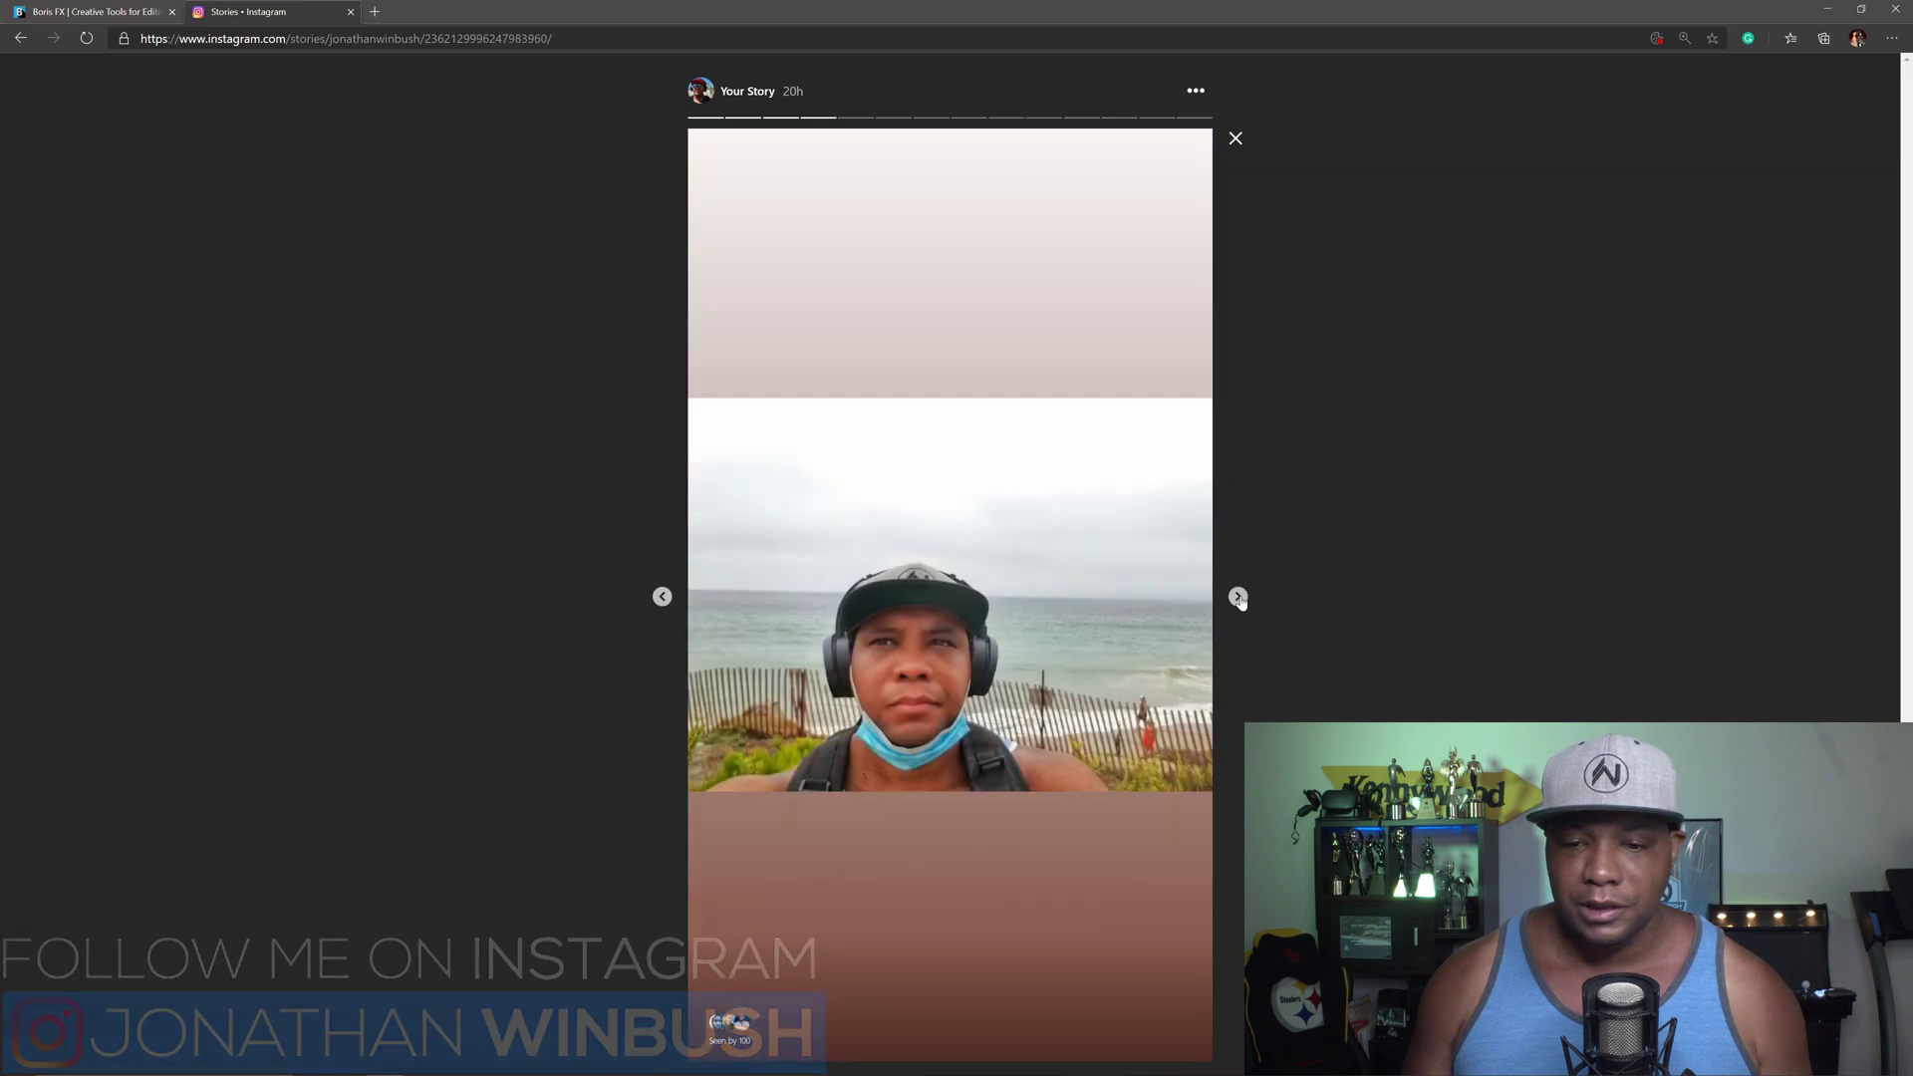
pyautogui.click(1238, 597)
pyautogui.click(1238, 597)
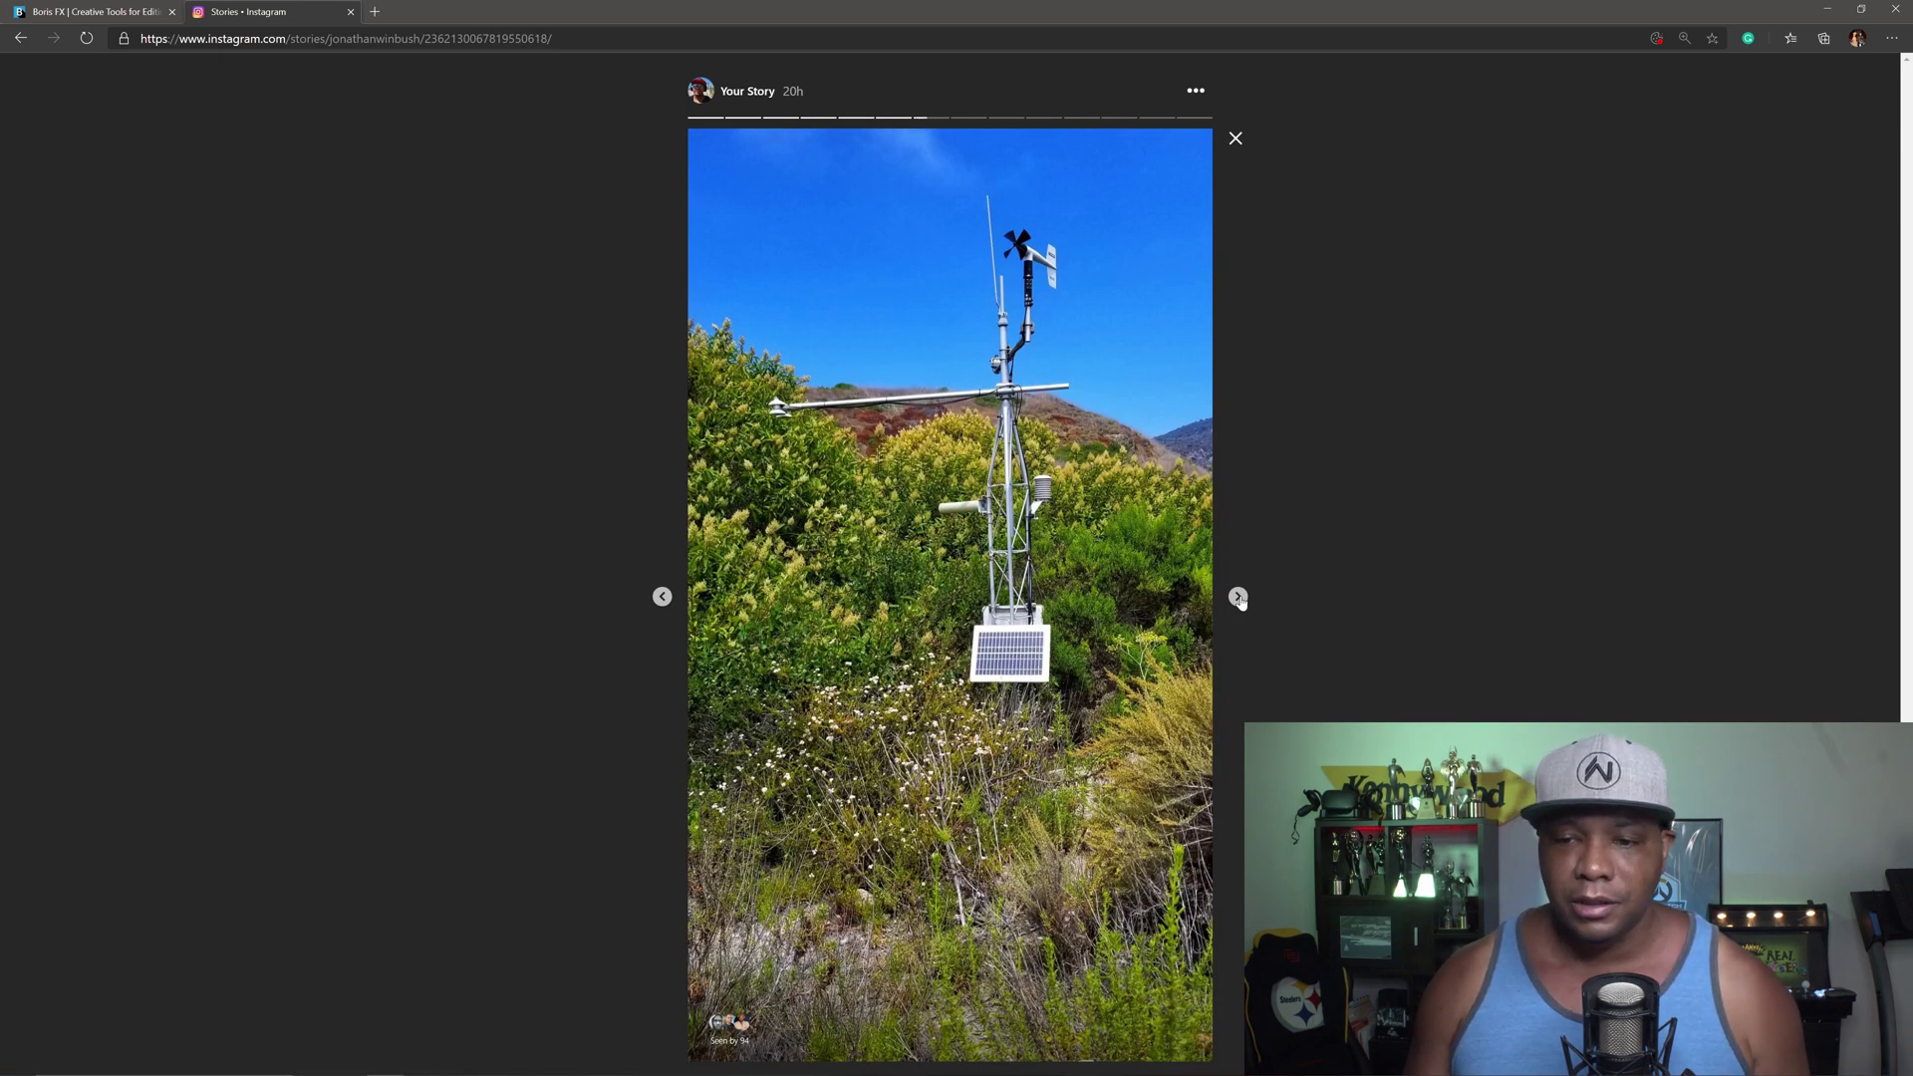
pyautogui.click(1238, 597)
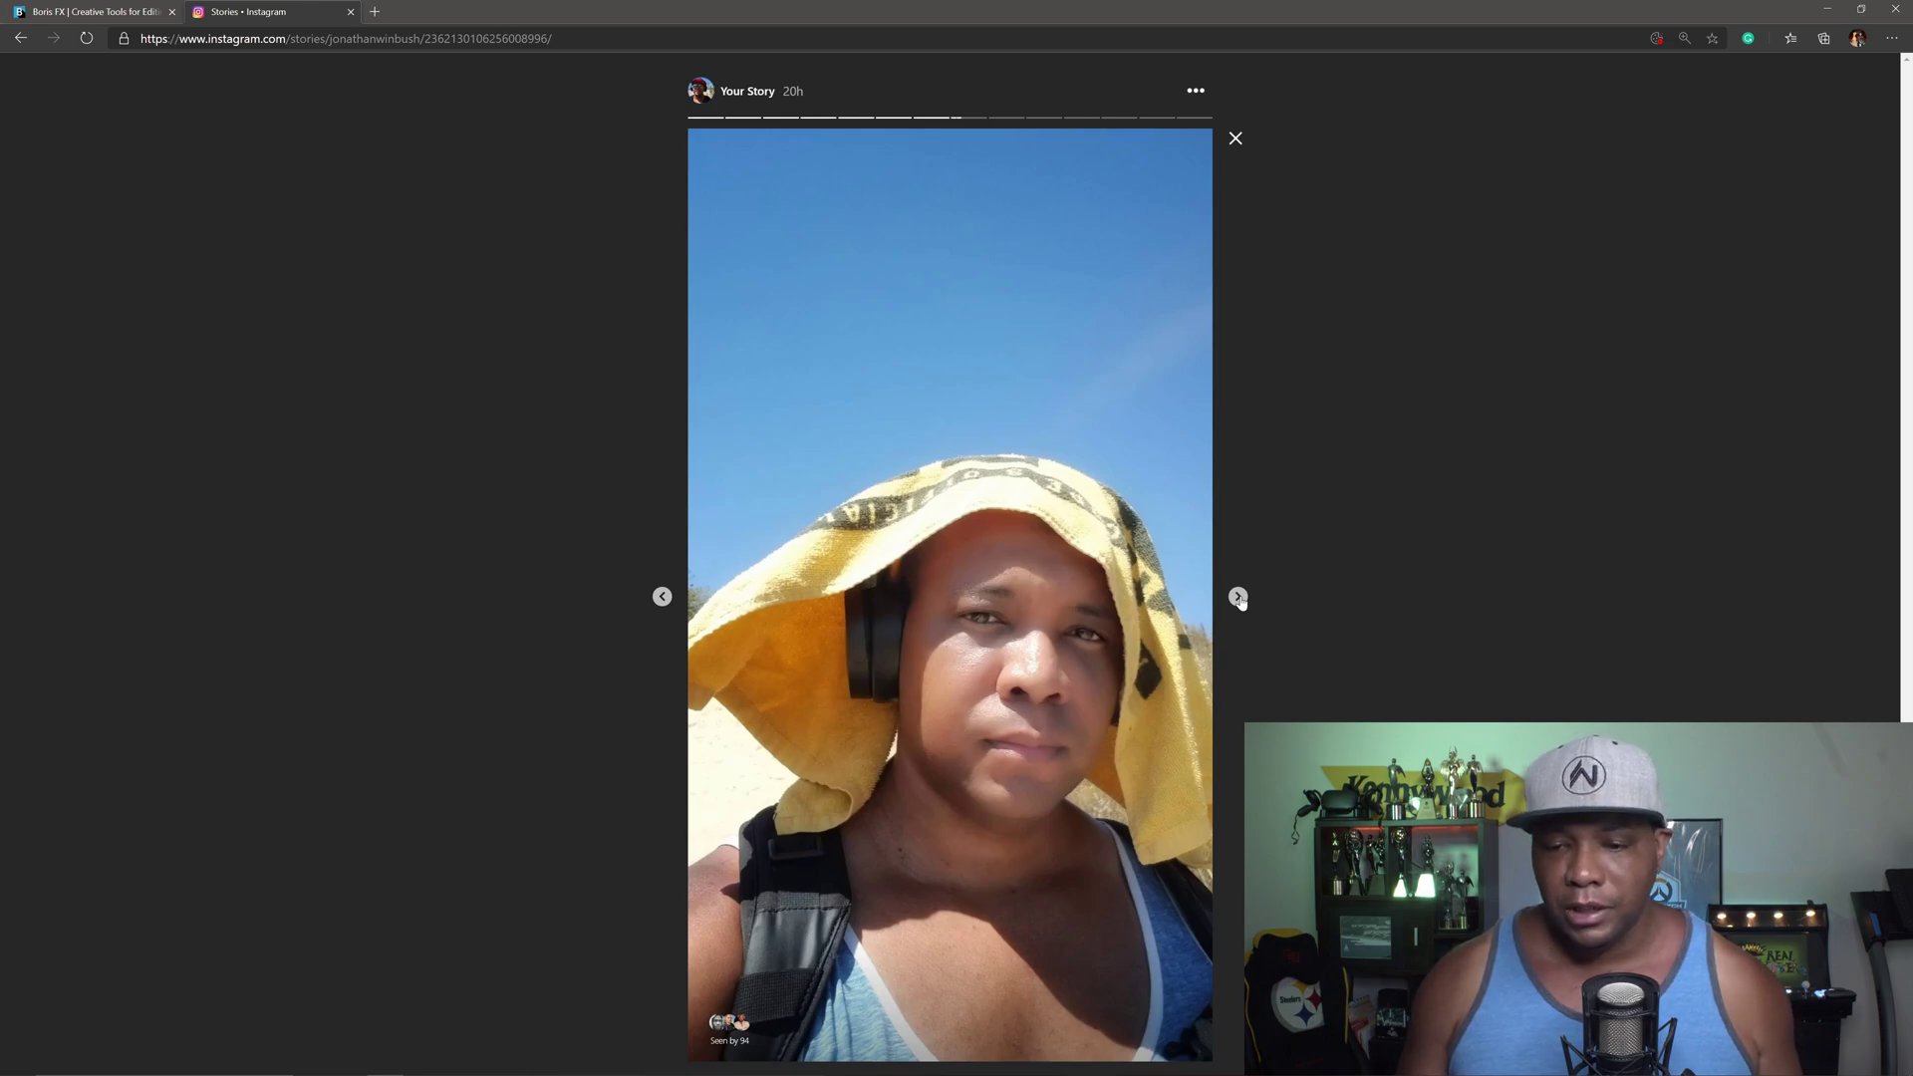
pyautogui.click(1238, 597)
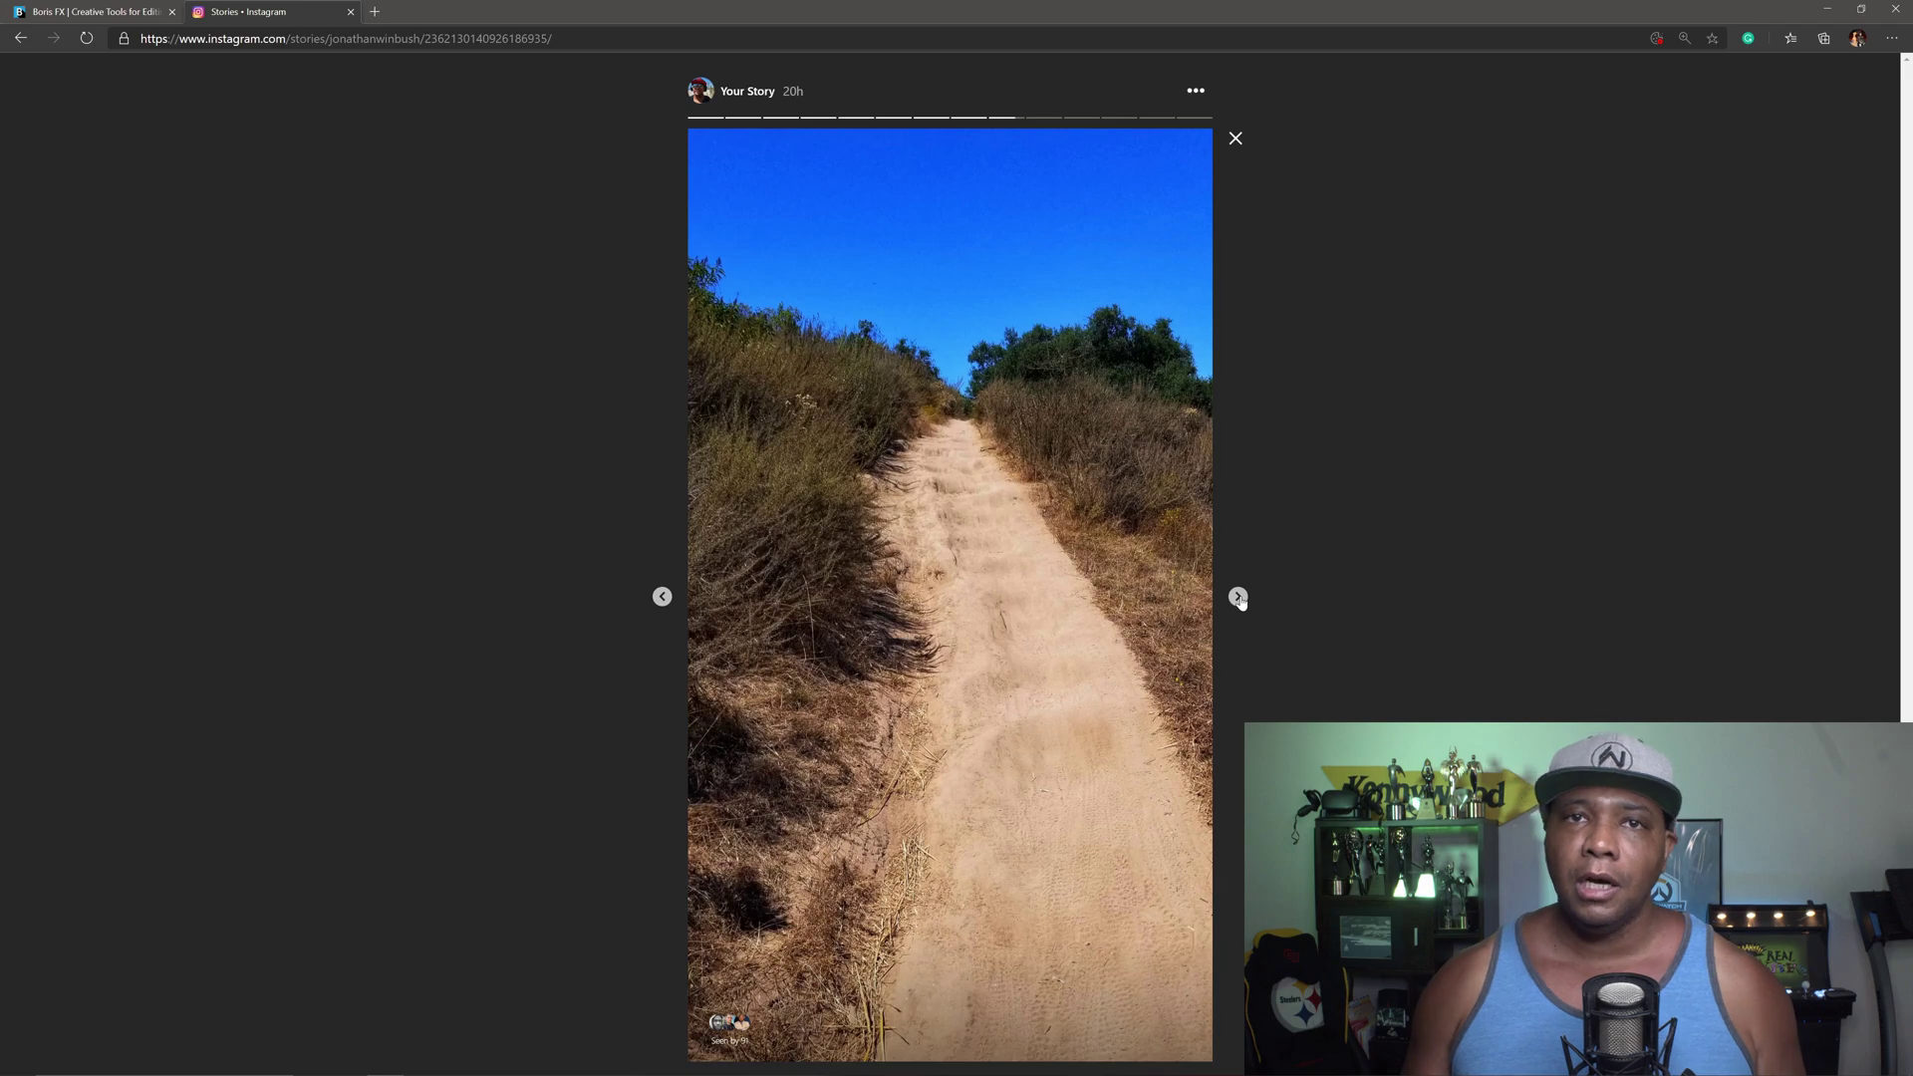
pyautogui.click(1237, 597)
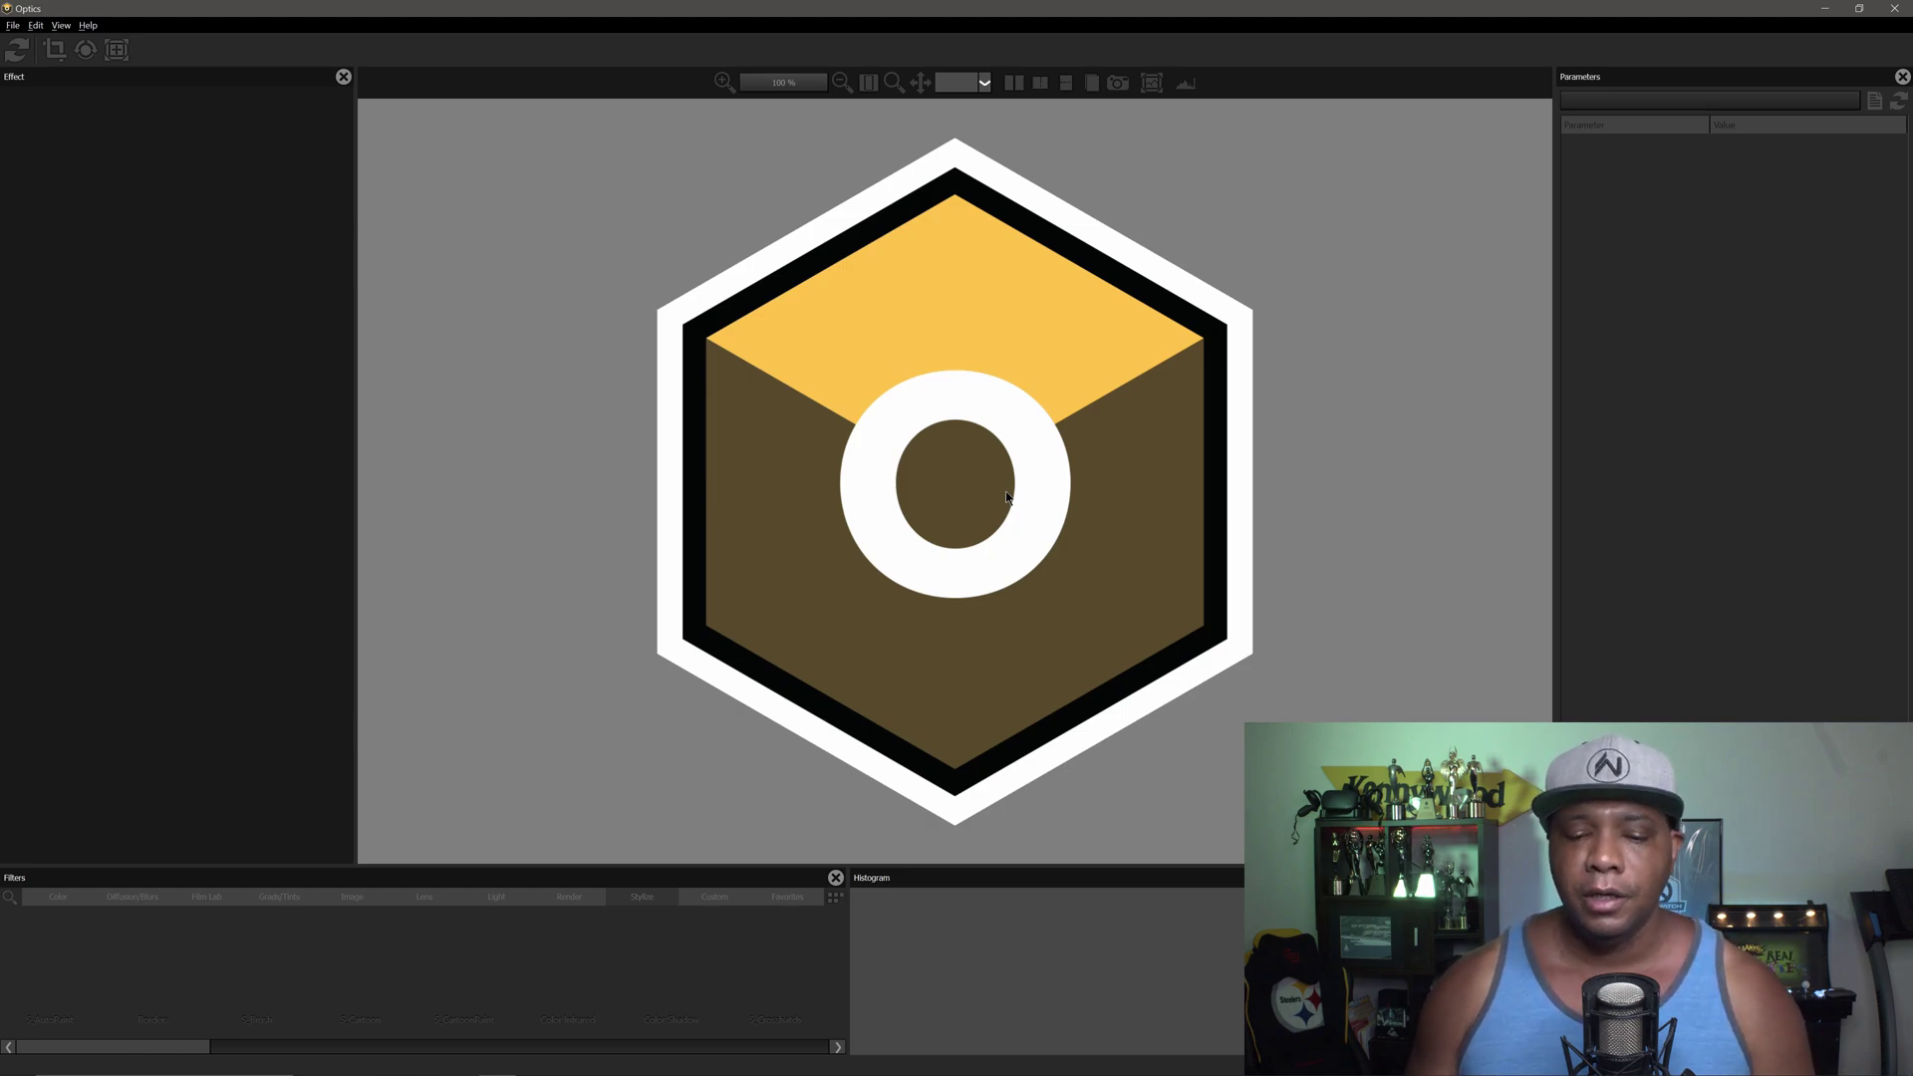
# - Switch to Optics and open the hike selfie from the BORIS OPTICS IMAGES folder
pyautogui.click(13, 26)
pyautogui.click(22, 40)
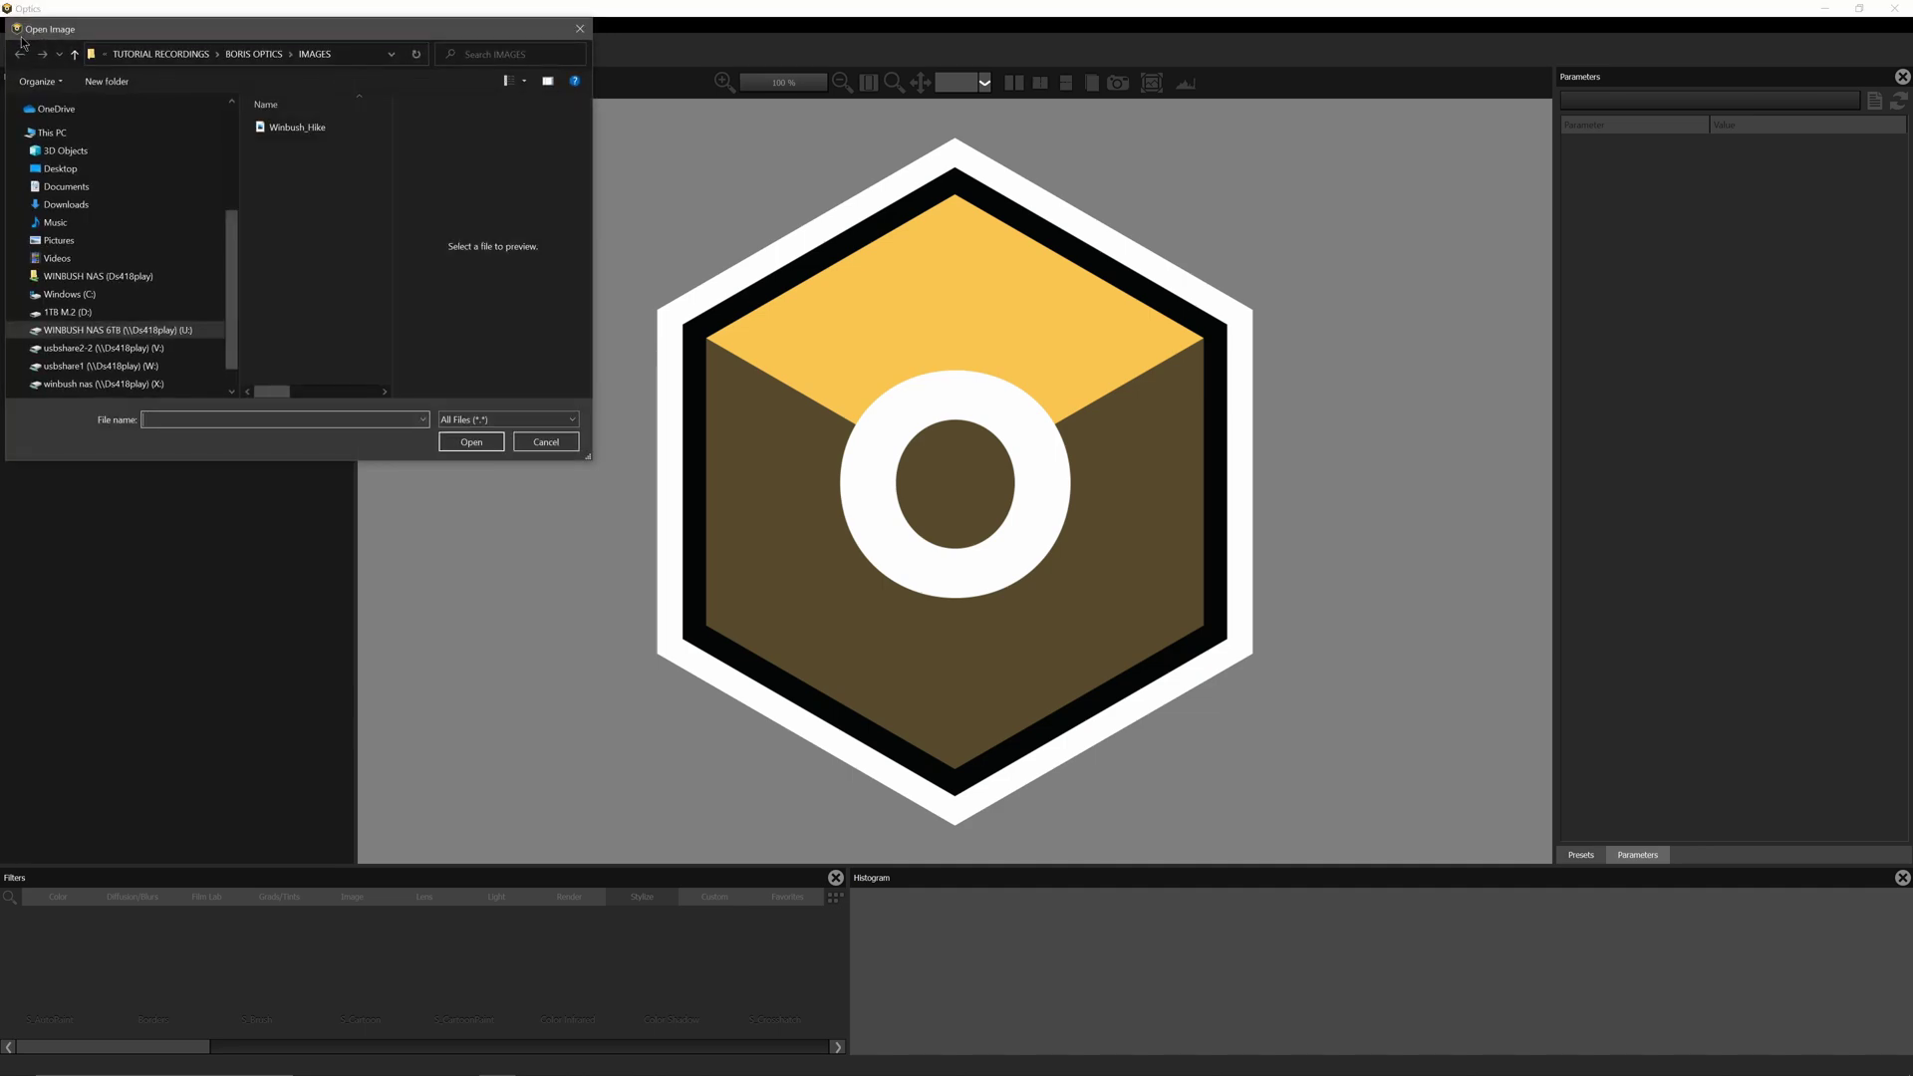
pyautogui.click(272, 130)
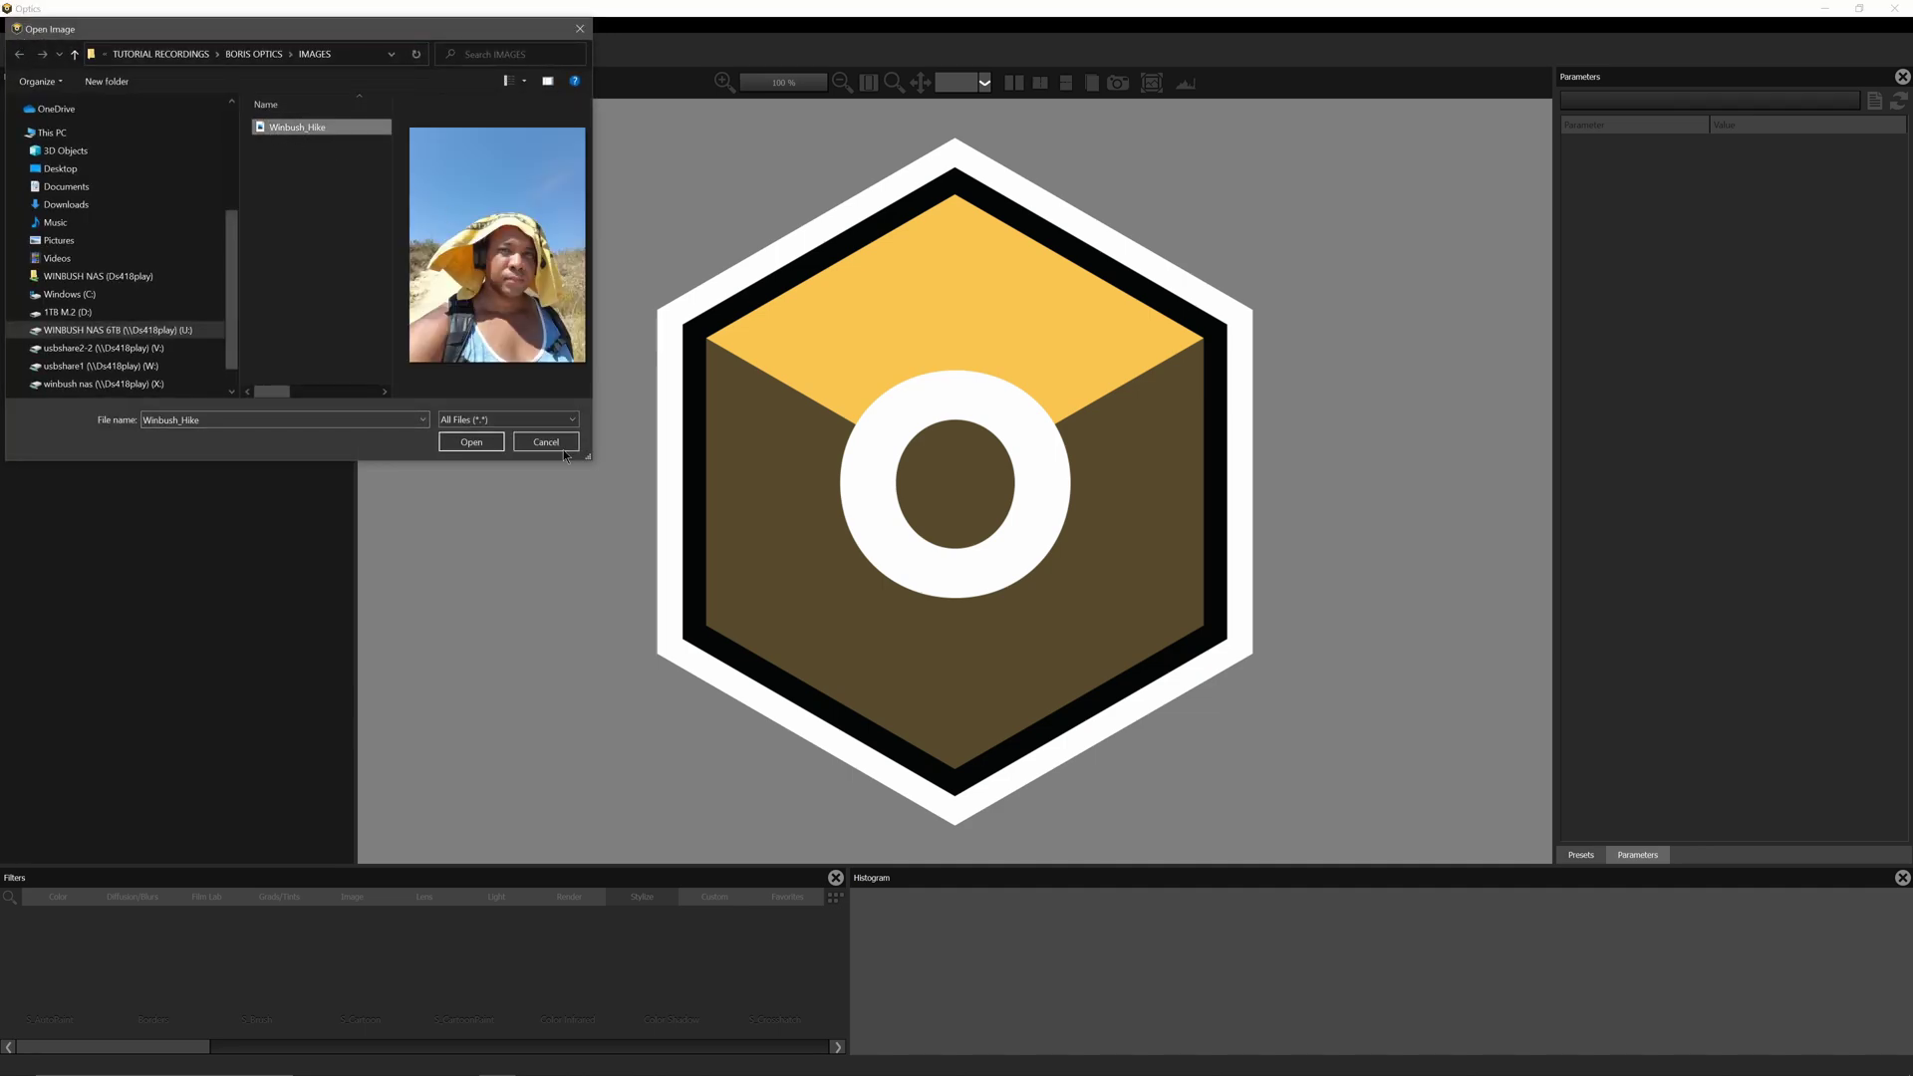
pyautogui.click(484, 447)
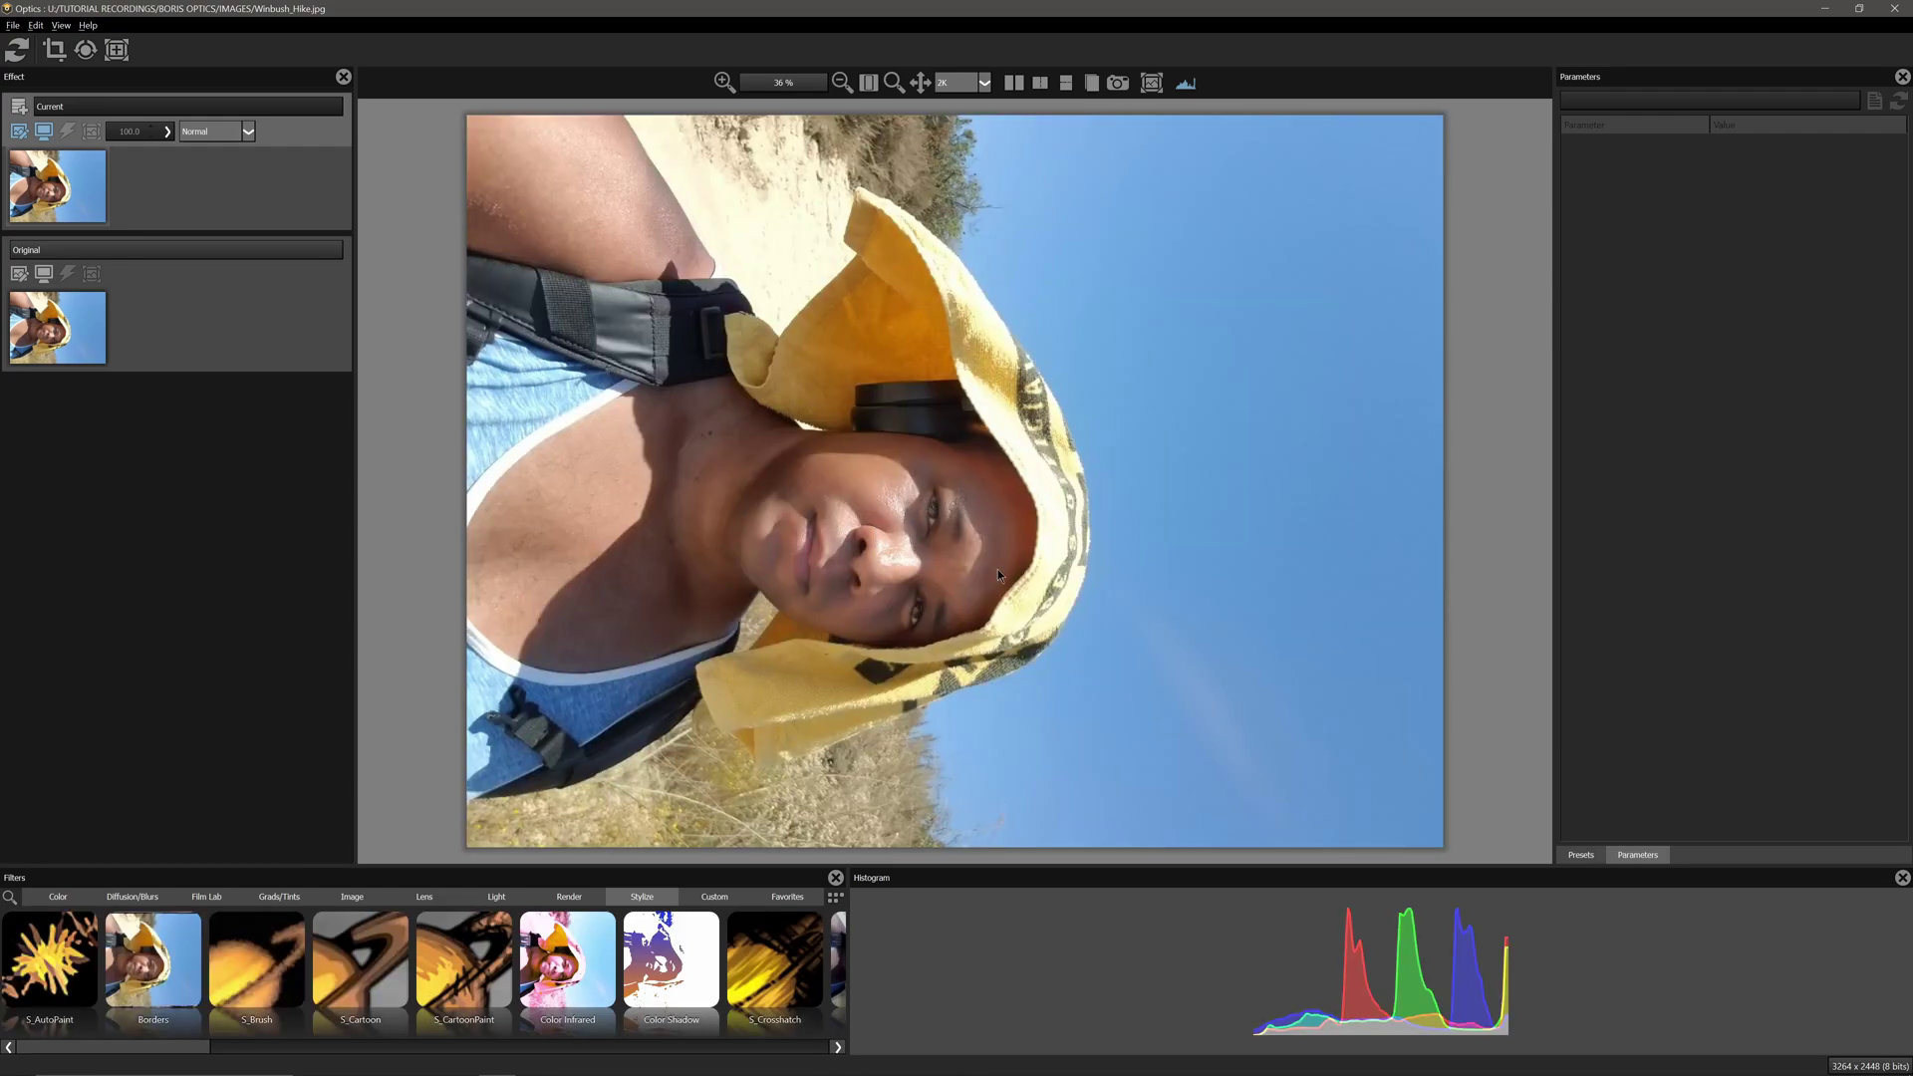
# - Rotate the sideways photo counter-clockwise to a value of 270 so it stands upright, and apply the rotation
pyautogui.click(85, 50)
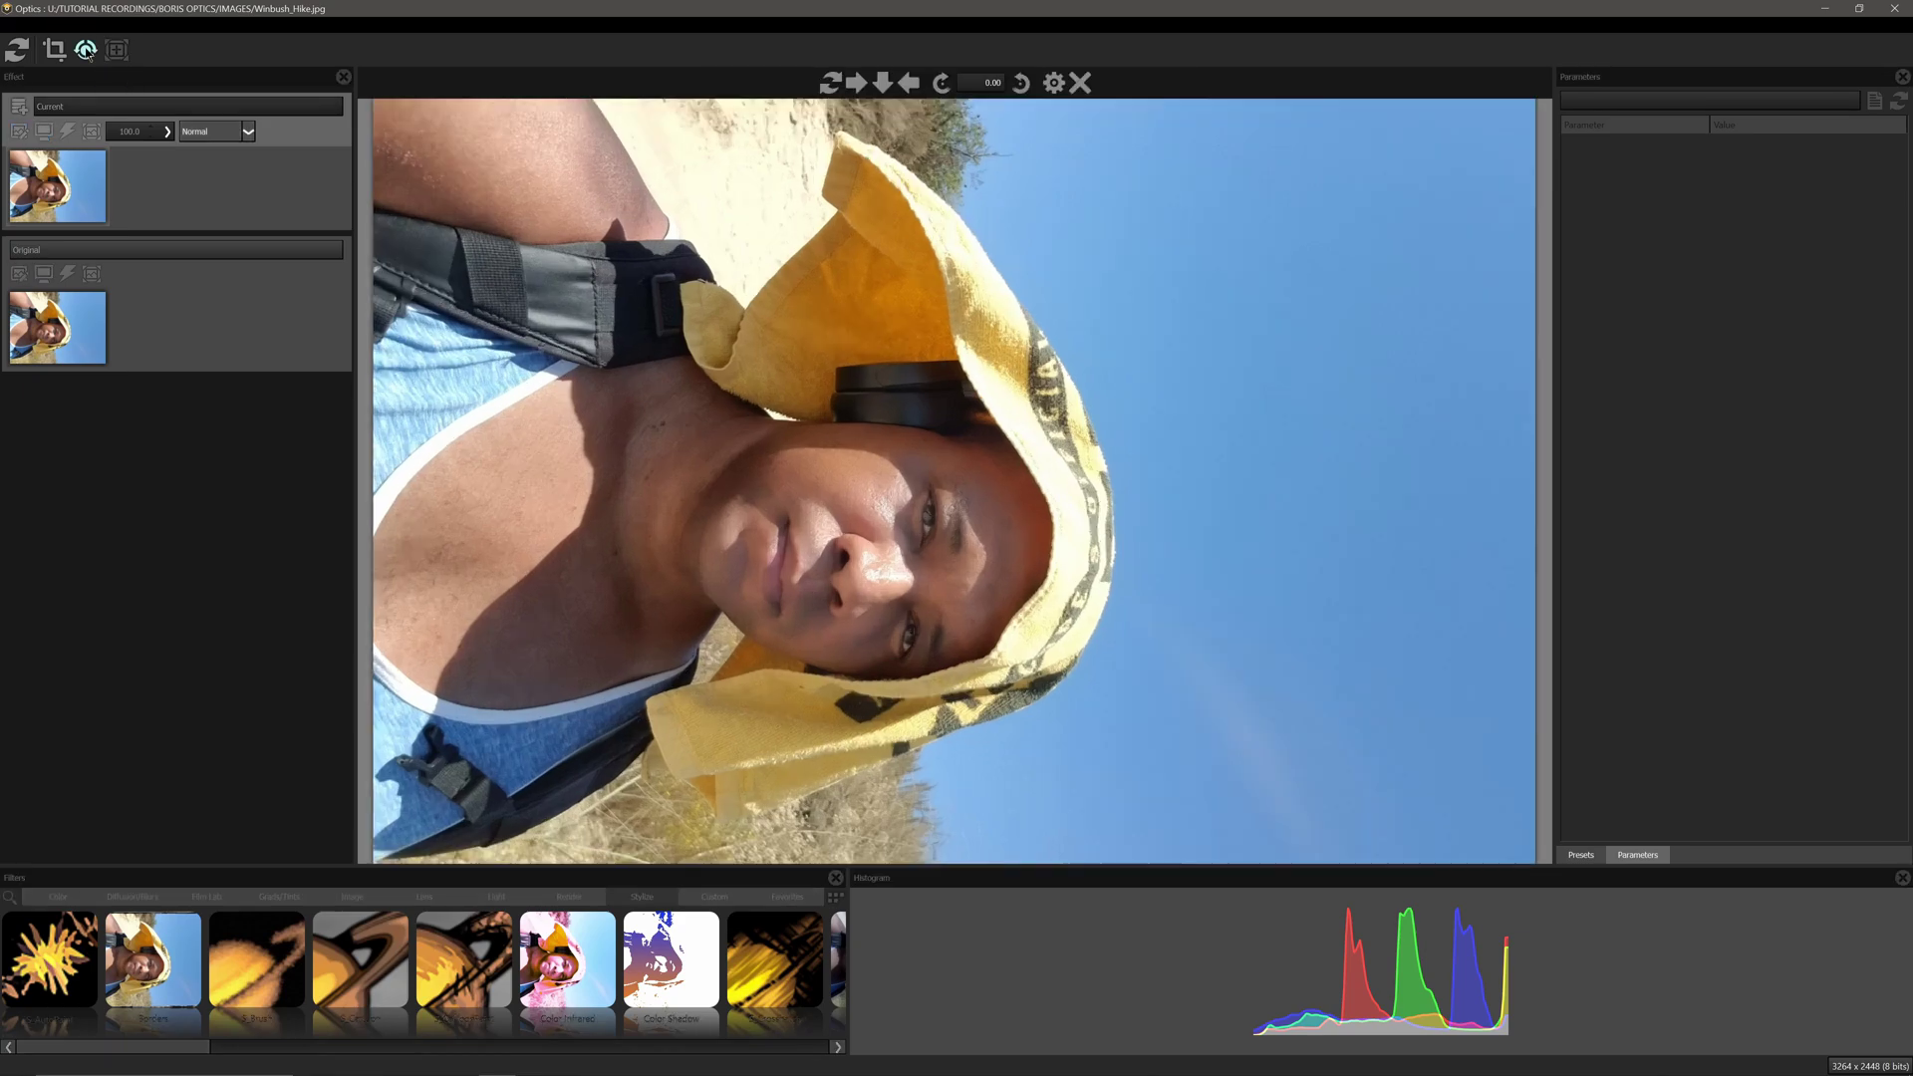
pyautogui.click(984, 82)
pyautogui.click(1022, 84)
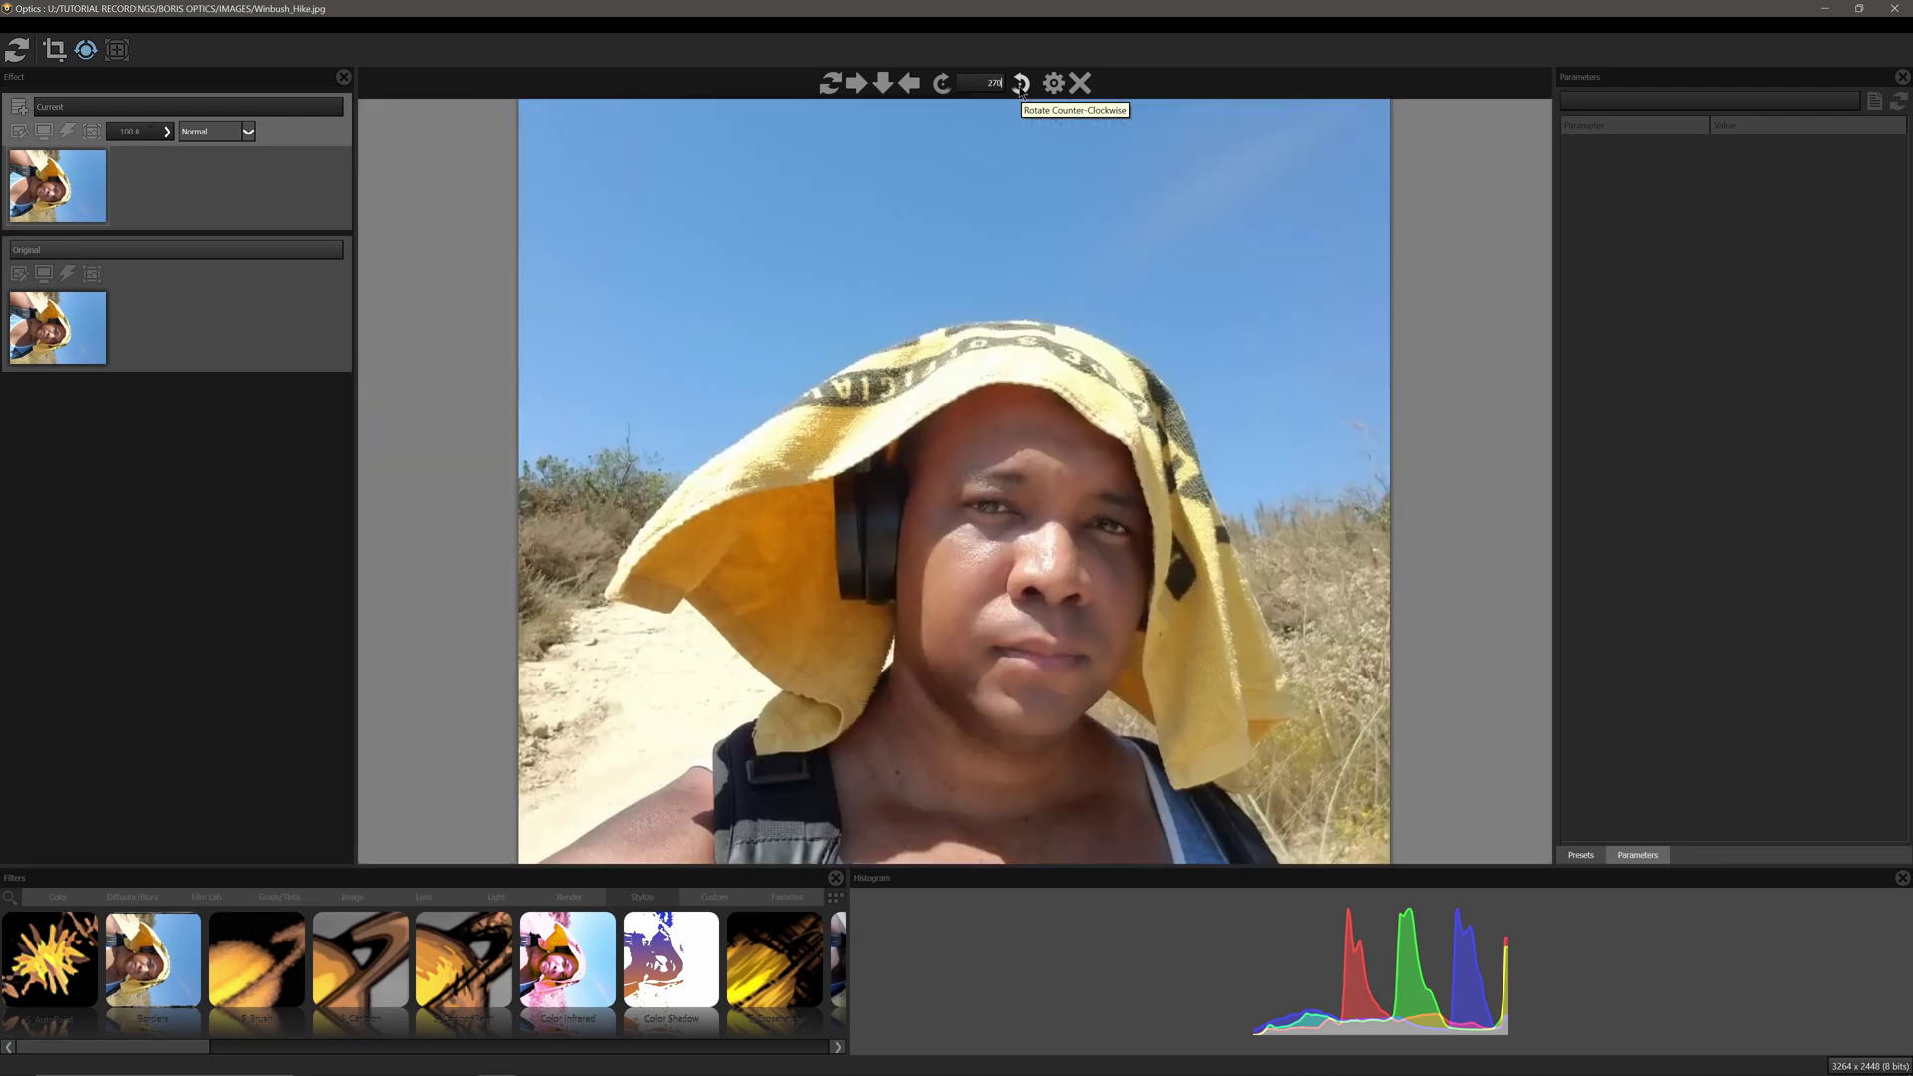
pyautogui.click(920, 442)
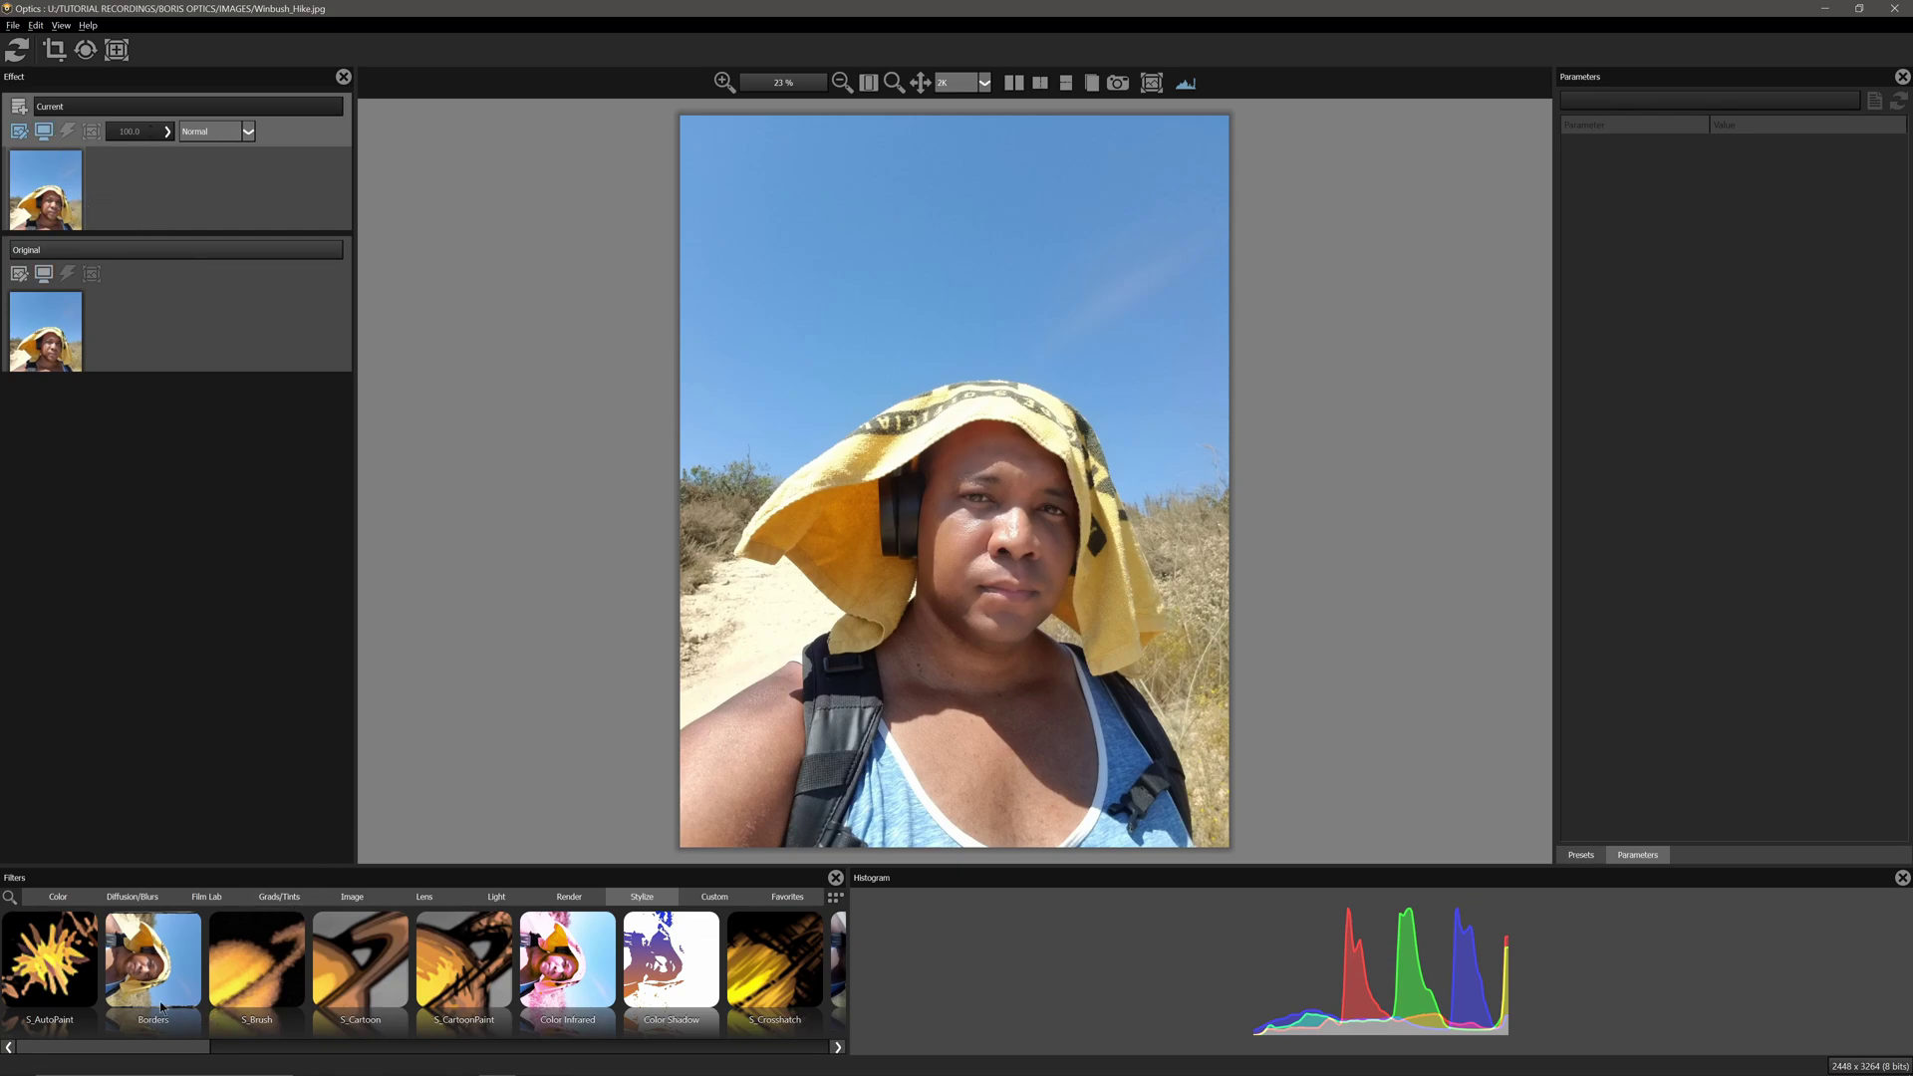
# - Browse the Color, Lens, Light and Grads/Tints filter categories
pyautogui.click(58, 897)
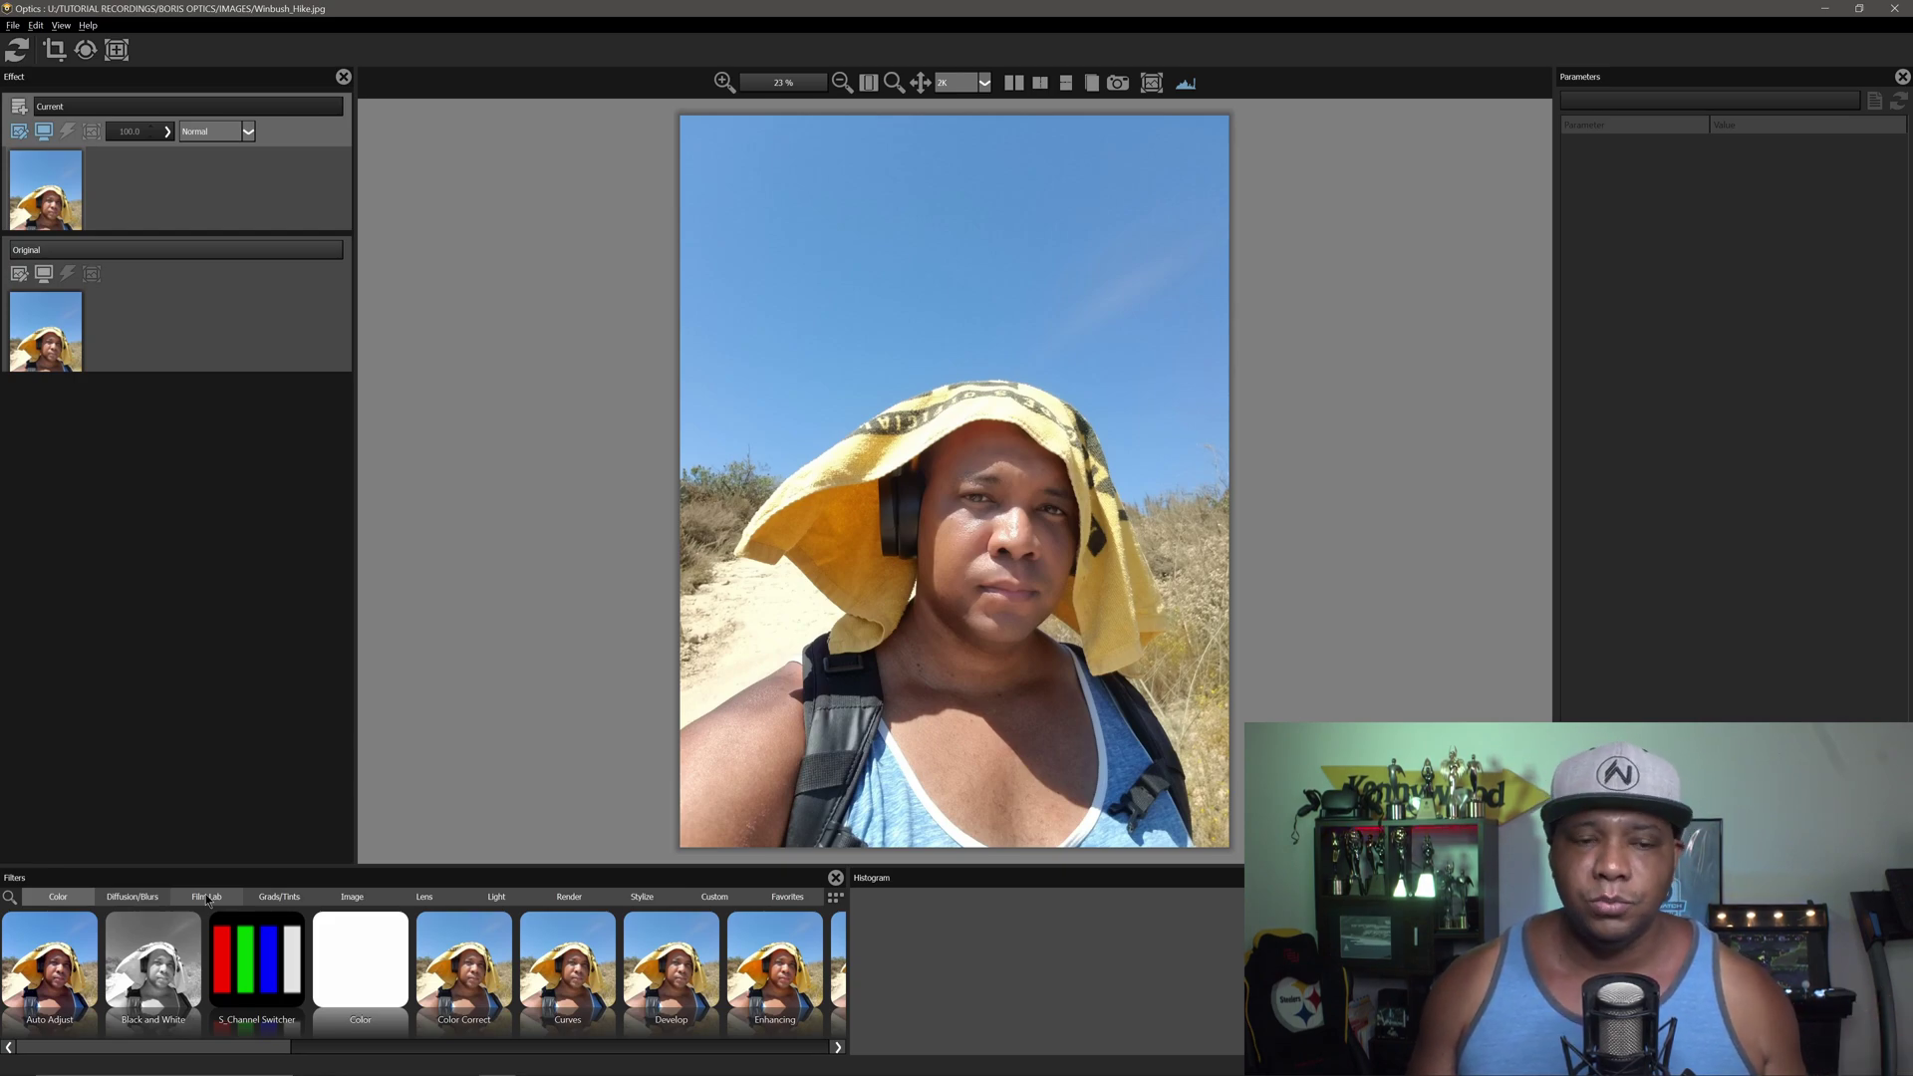
pyautogui.click(424, 897)
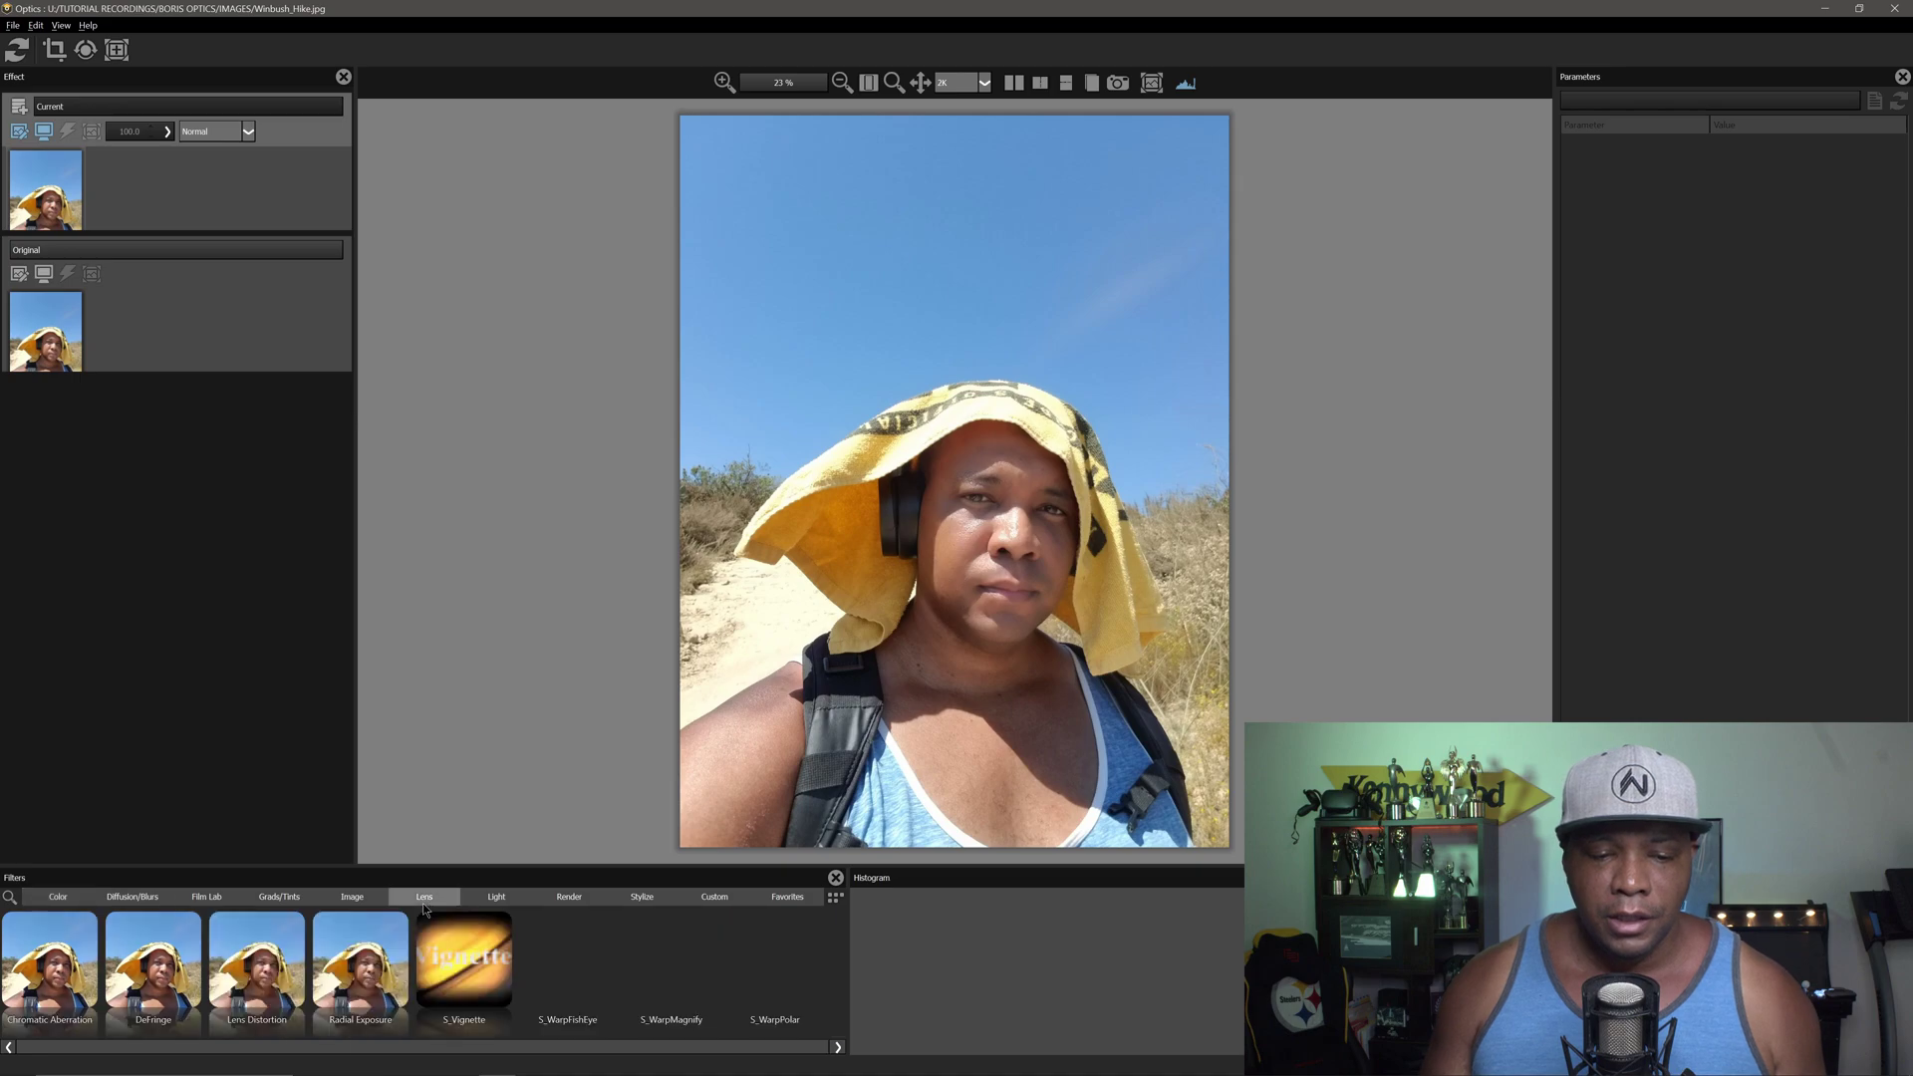
pyautogui.click(510, 896)
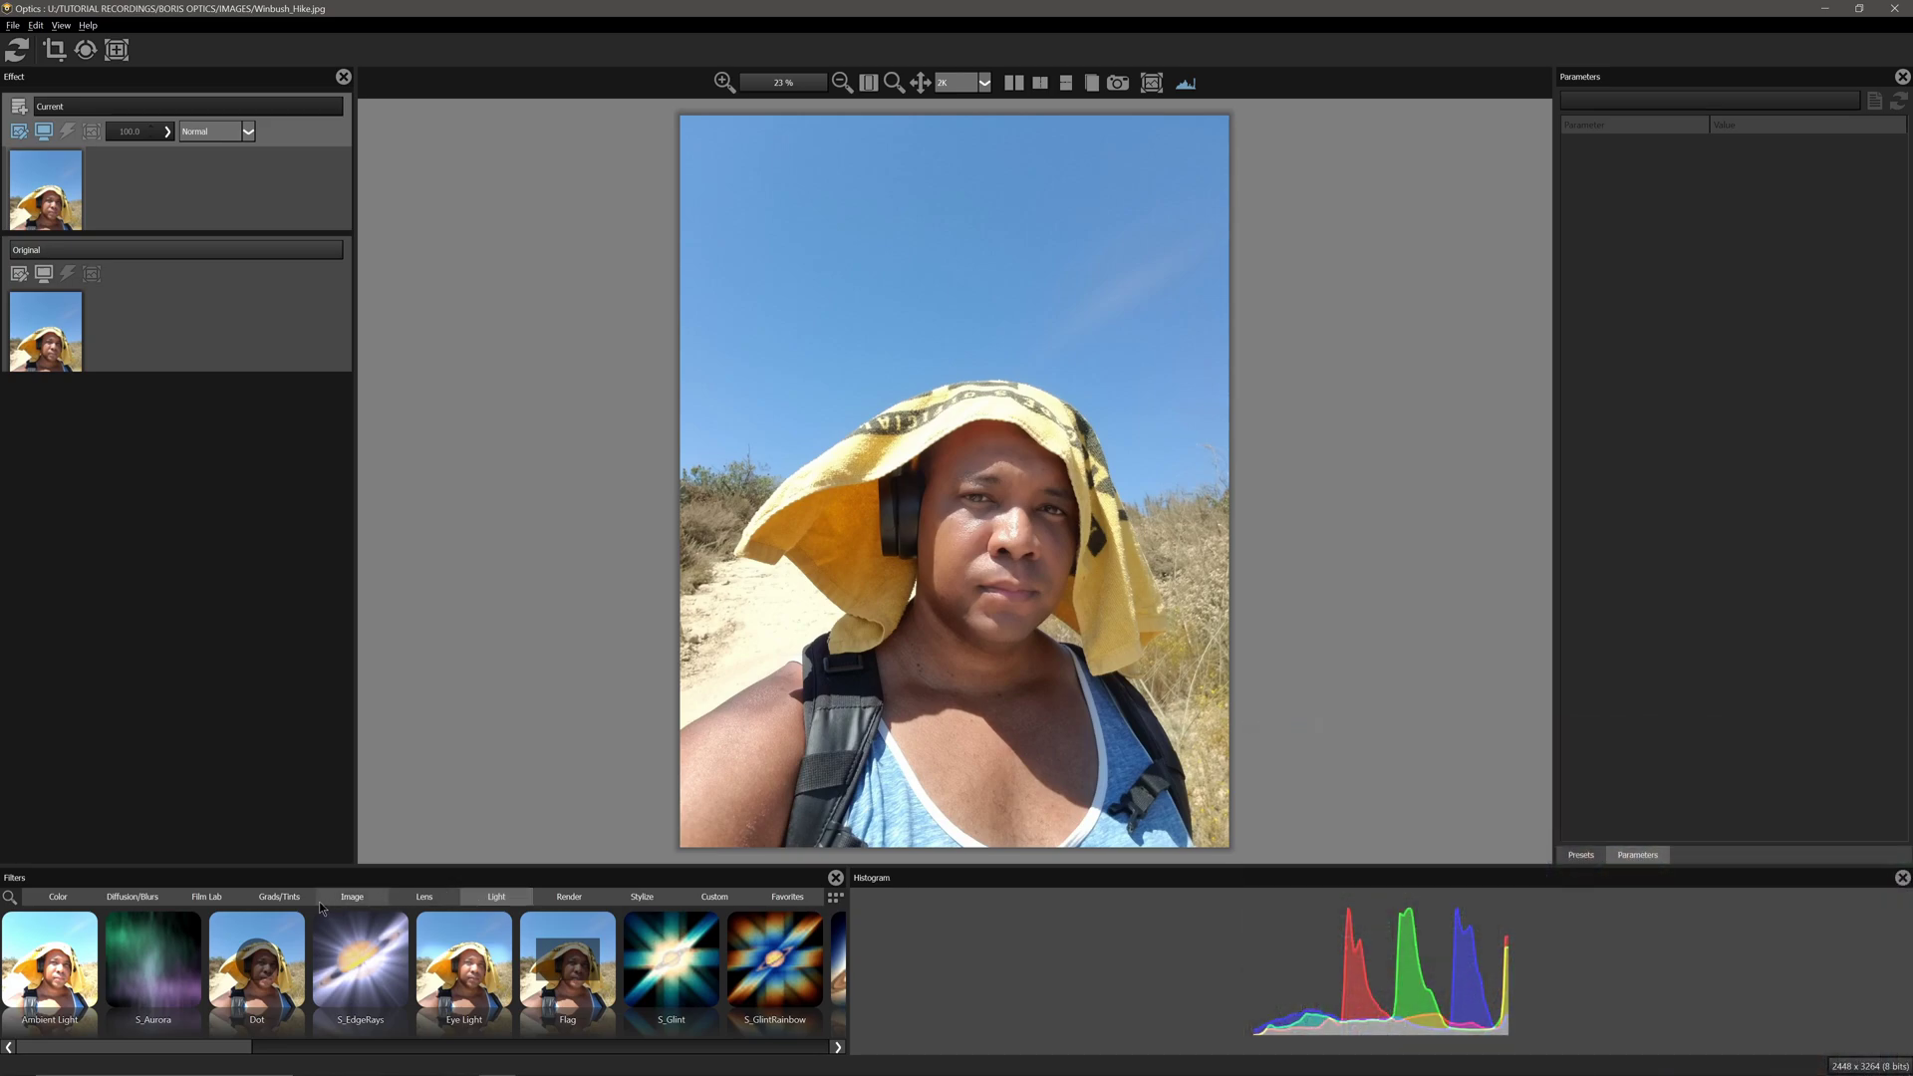
pyautogui.click(246, 900)
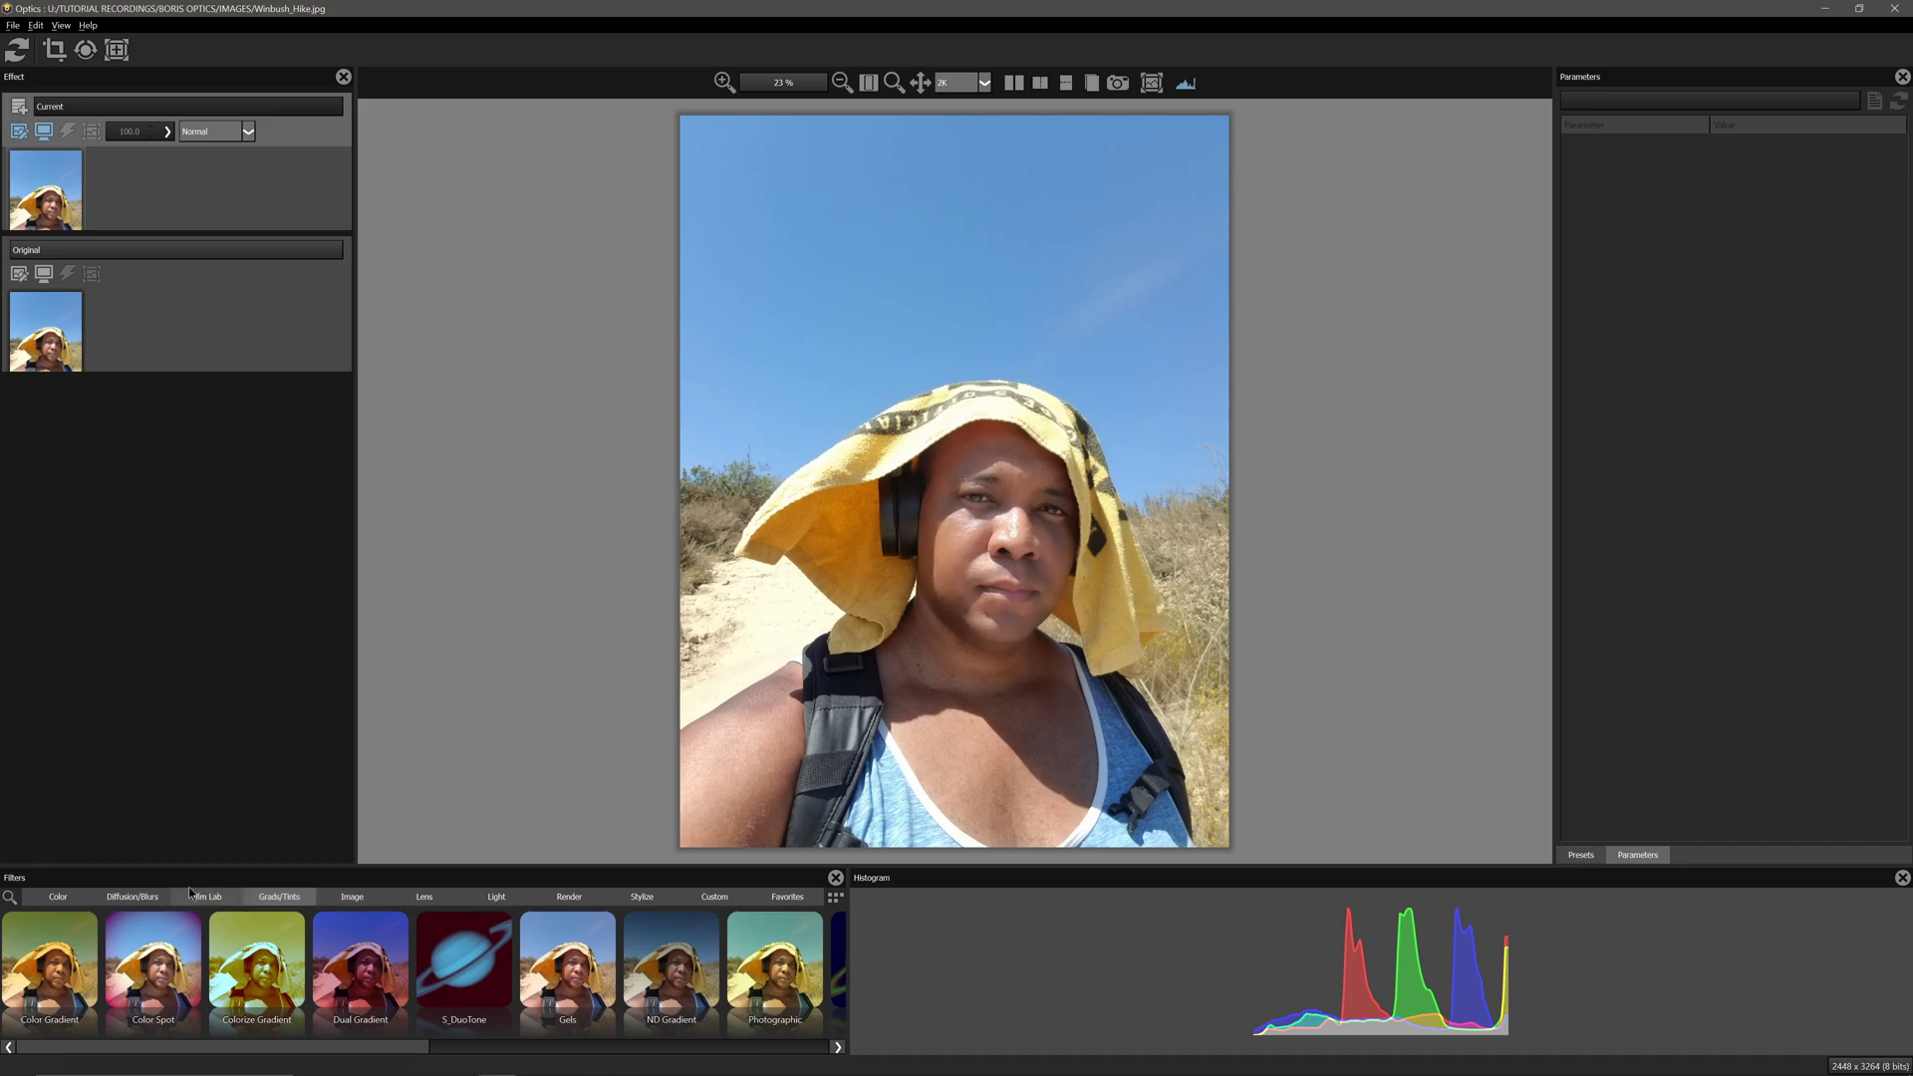
pyautogui.click(55, 896)
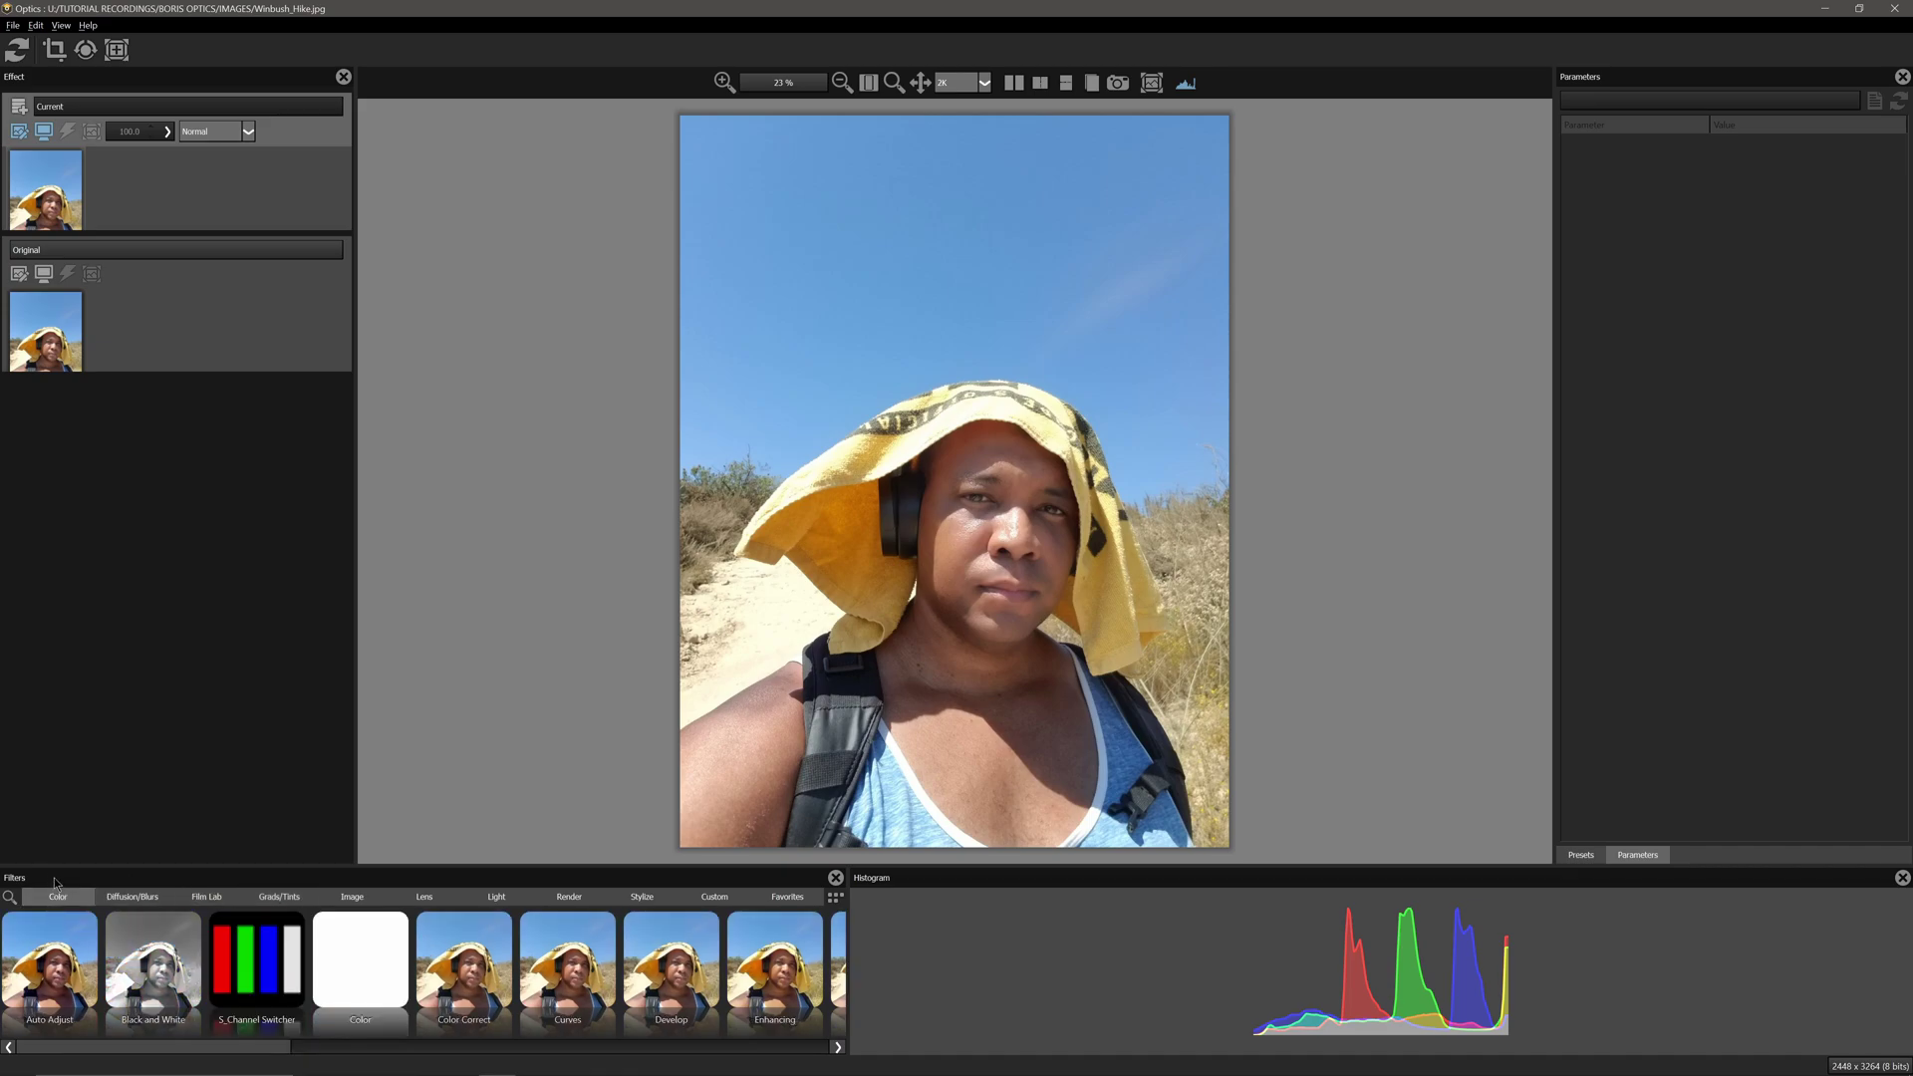
# - Search the filters for "cloud" and apply S_Clouds Perspective to the photo
pyautogui.click(9, 899)
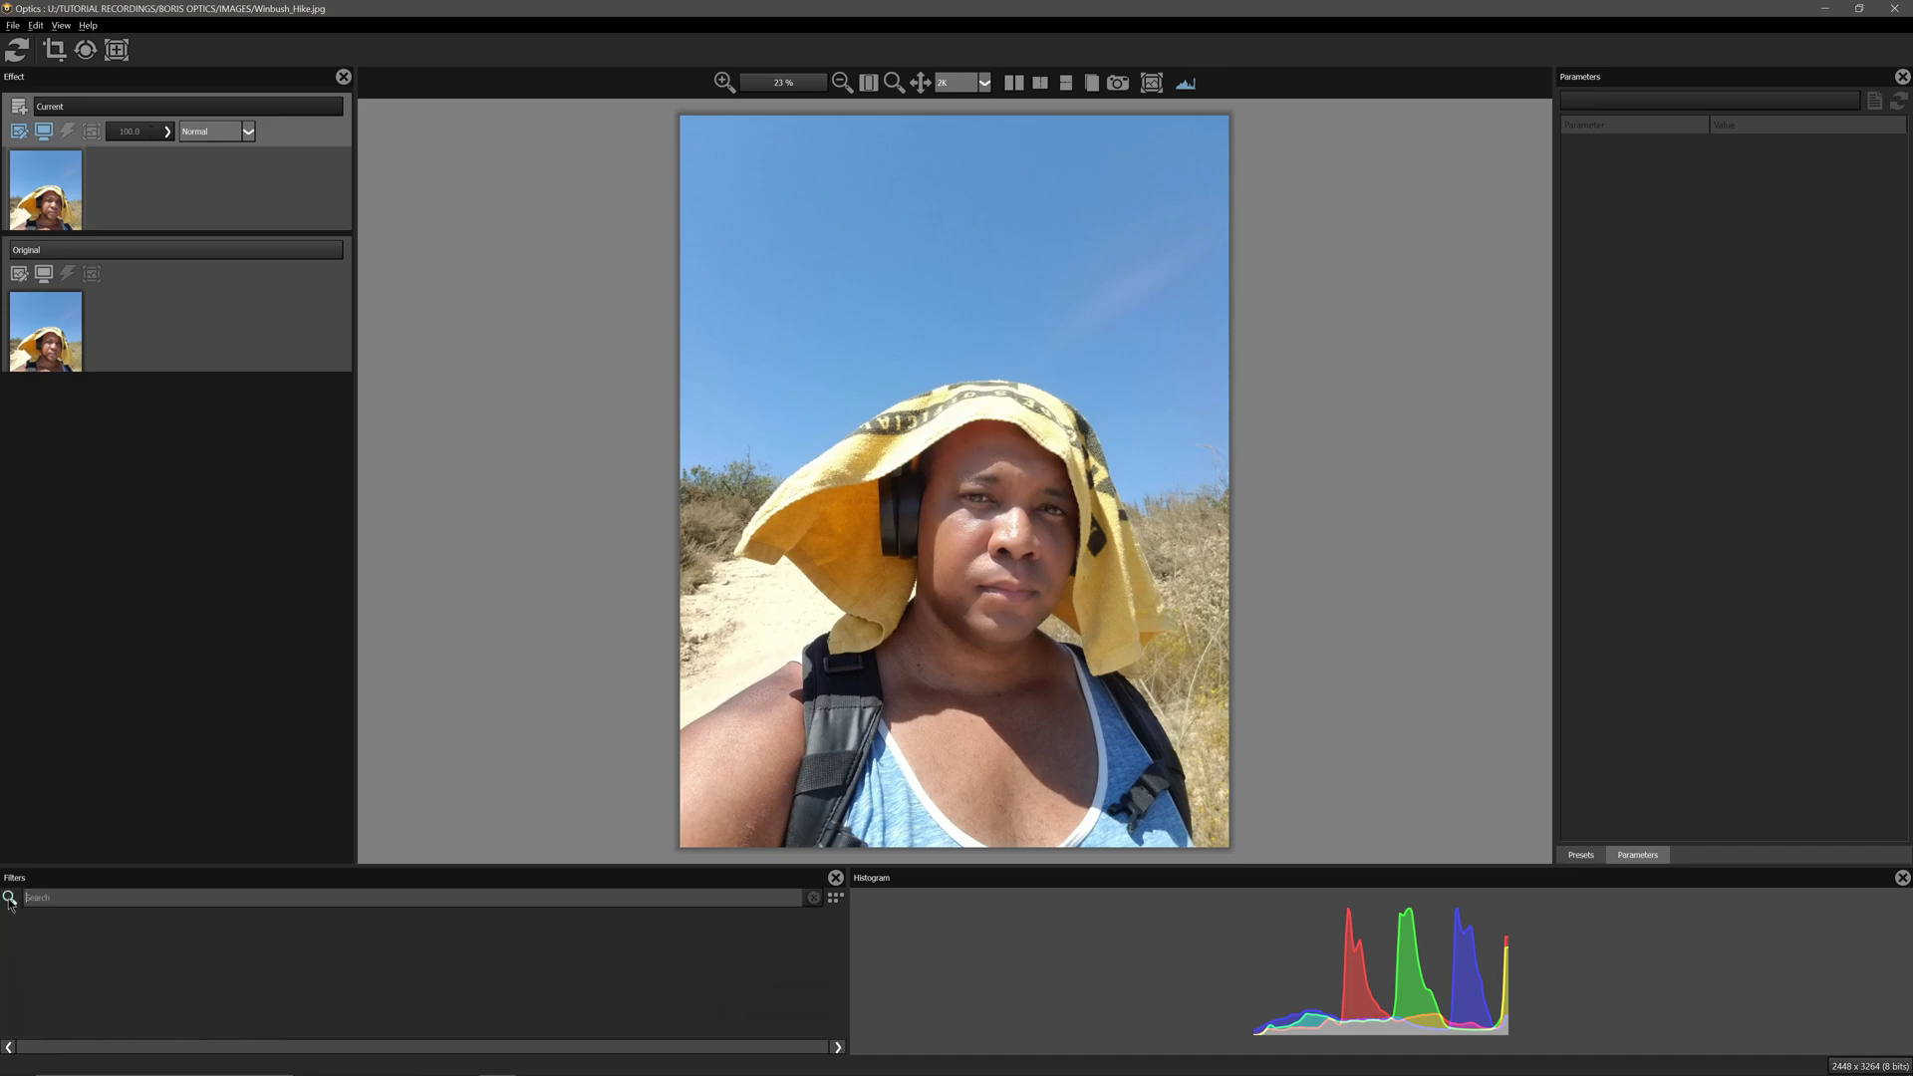
pyautogui.write('cloud')
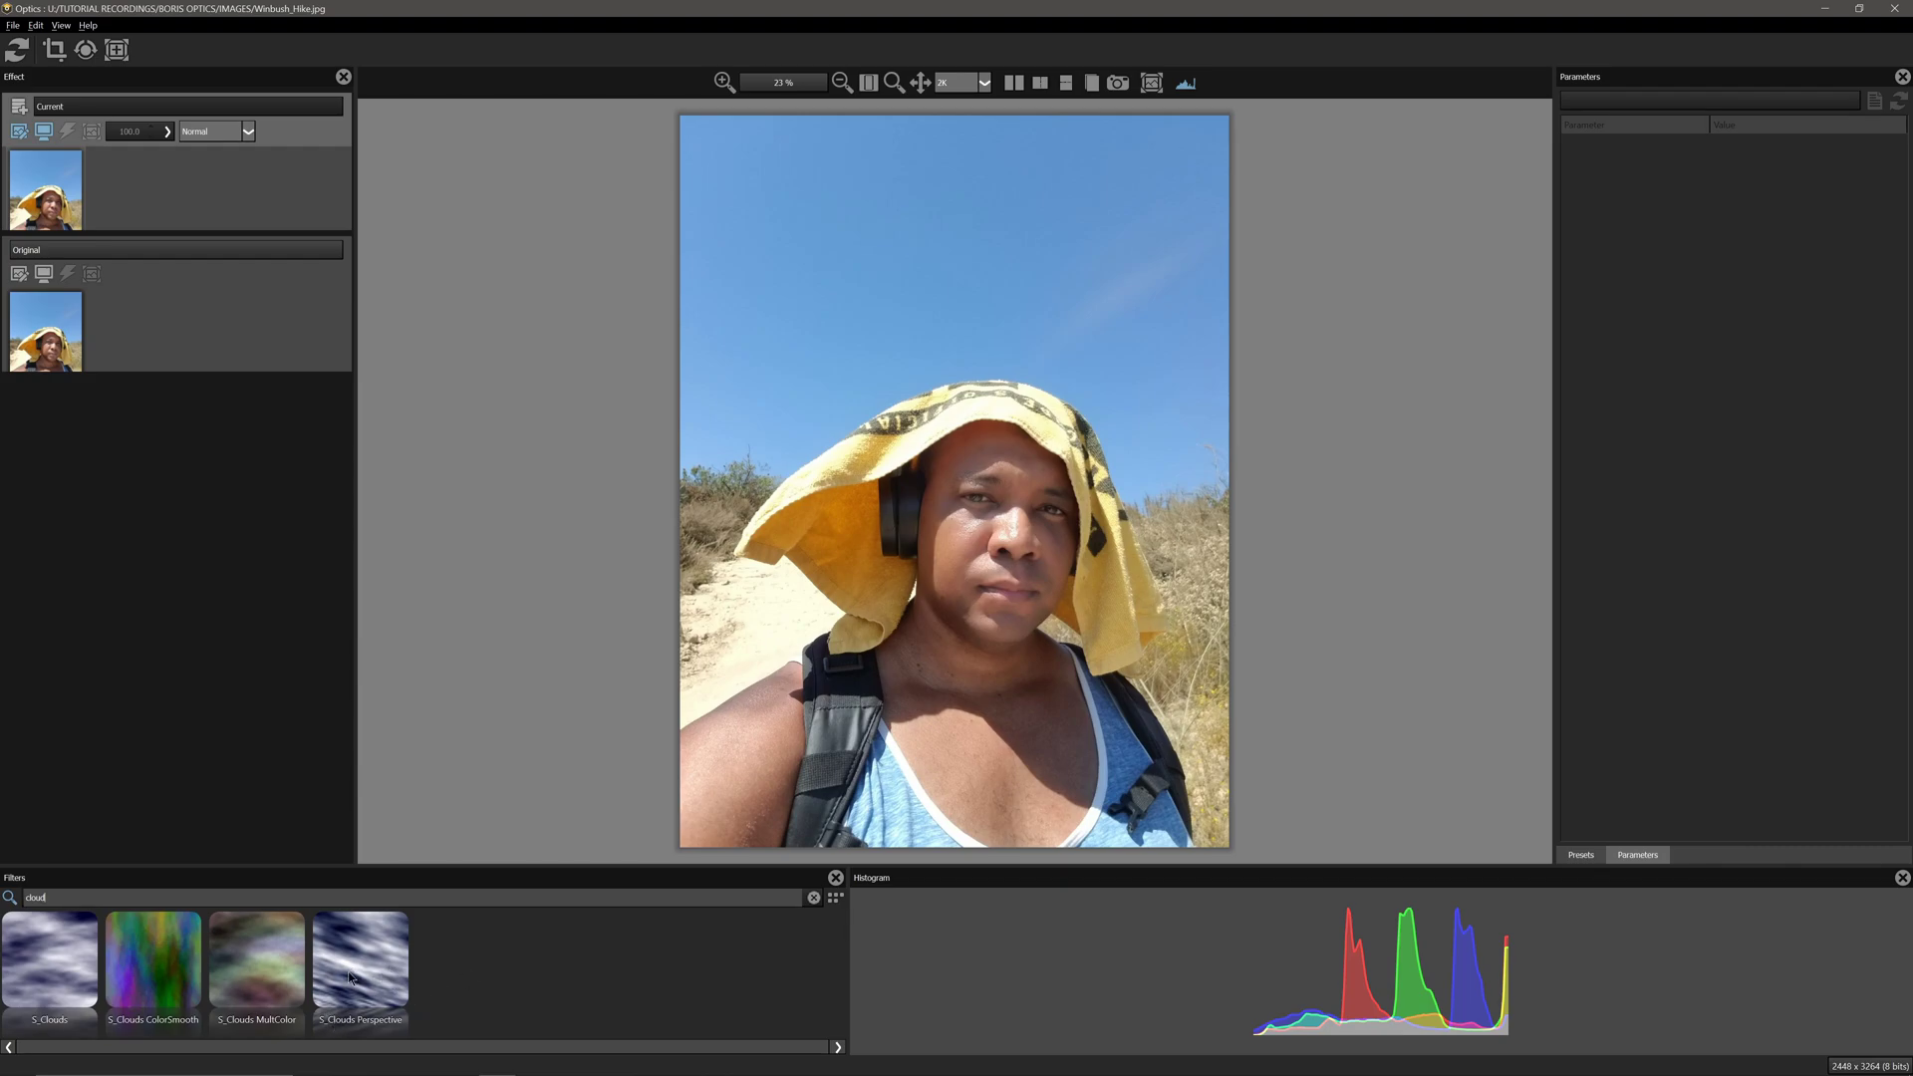
pyautogui.click(350, 977)
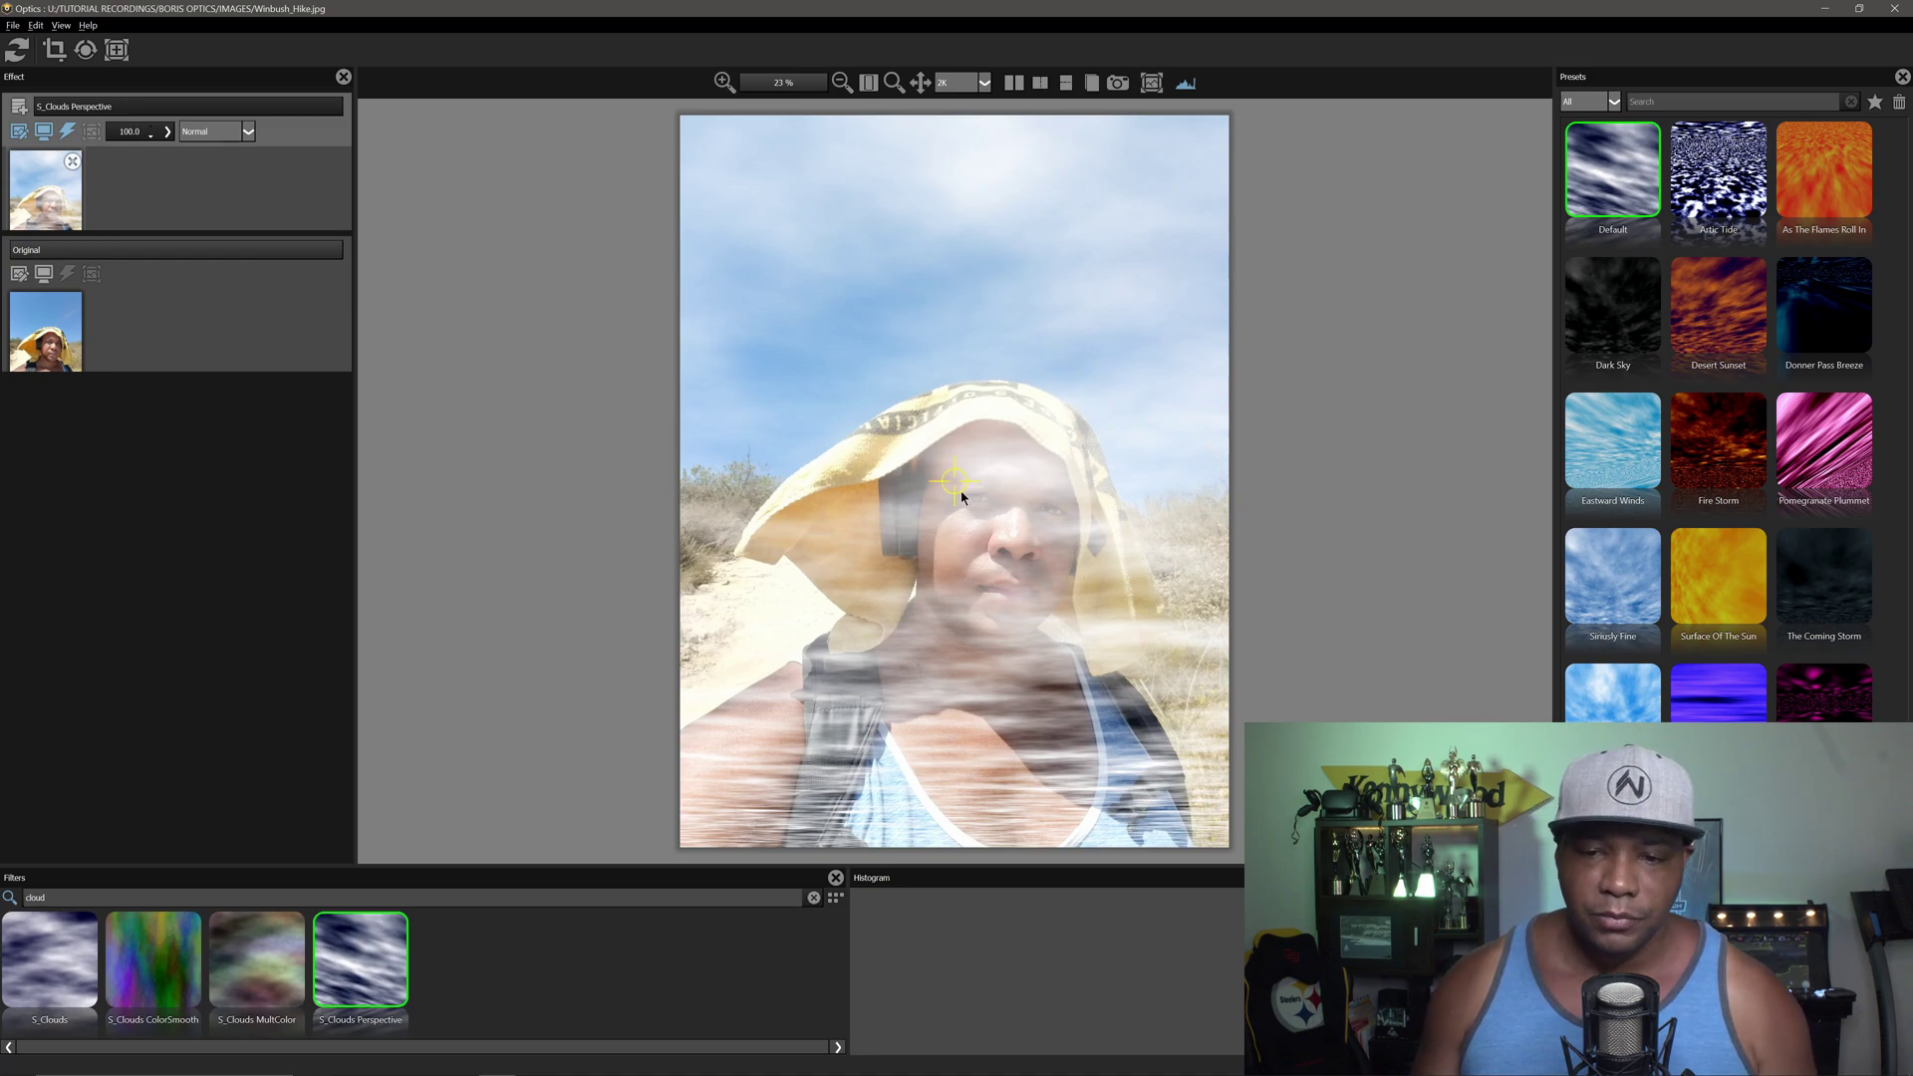
pyautogui.moveTo(956, 485)
pyautogui.mouseDown()
pyautogui.moveTo(1004, 419)
pyautogui.moveTo(973, 610)
pyautogui.moveTo(965, 439)
pyautogui.moveTo(959, 488)
pyautogui.mouseUp()
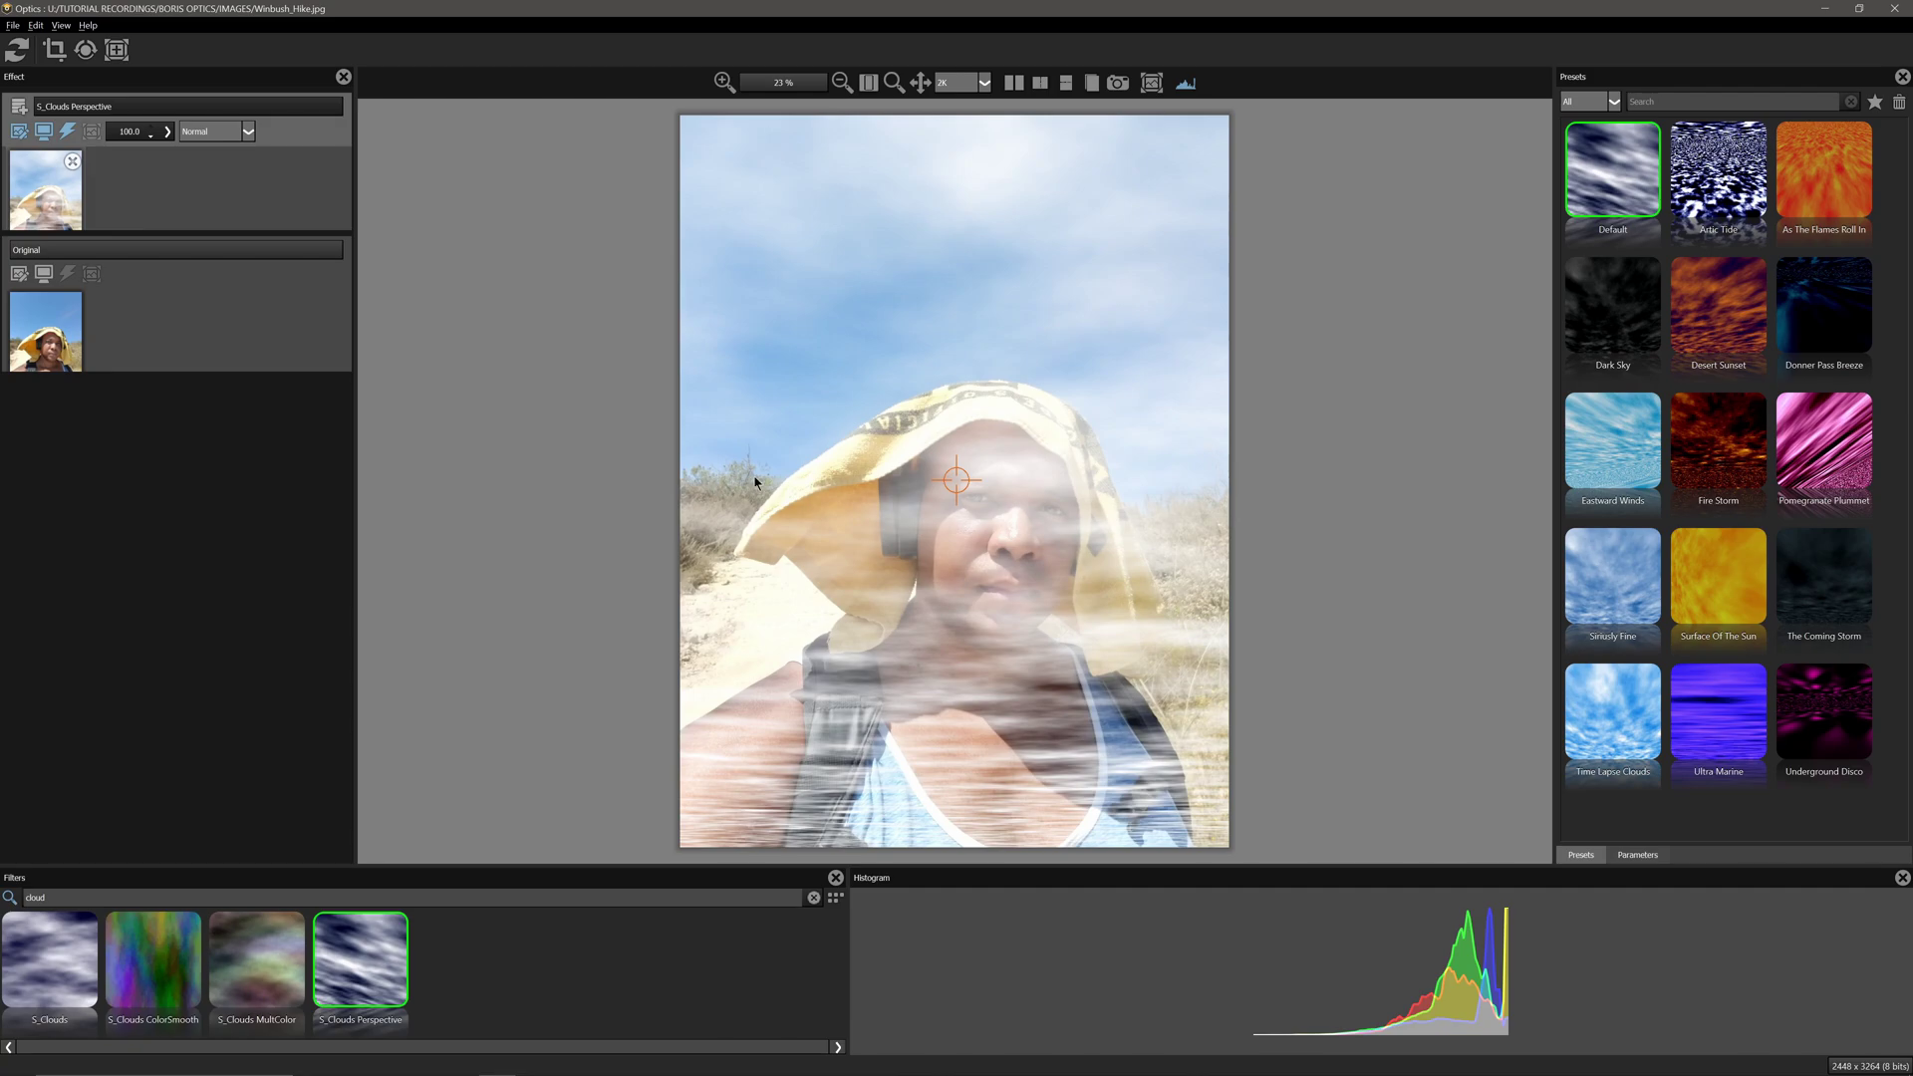
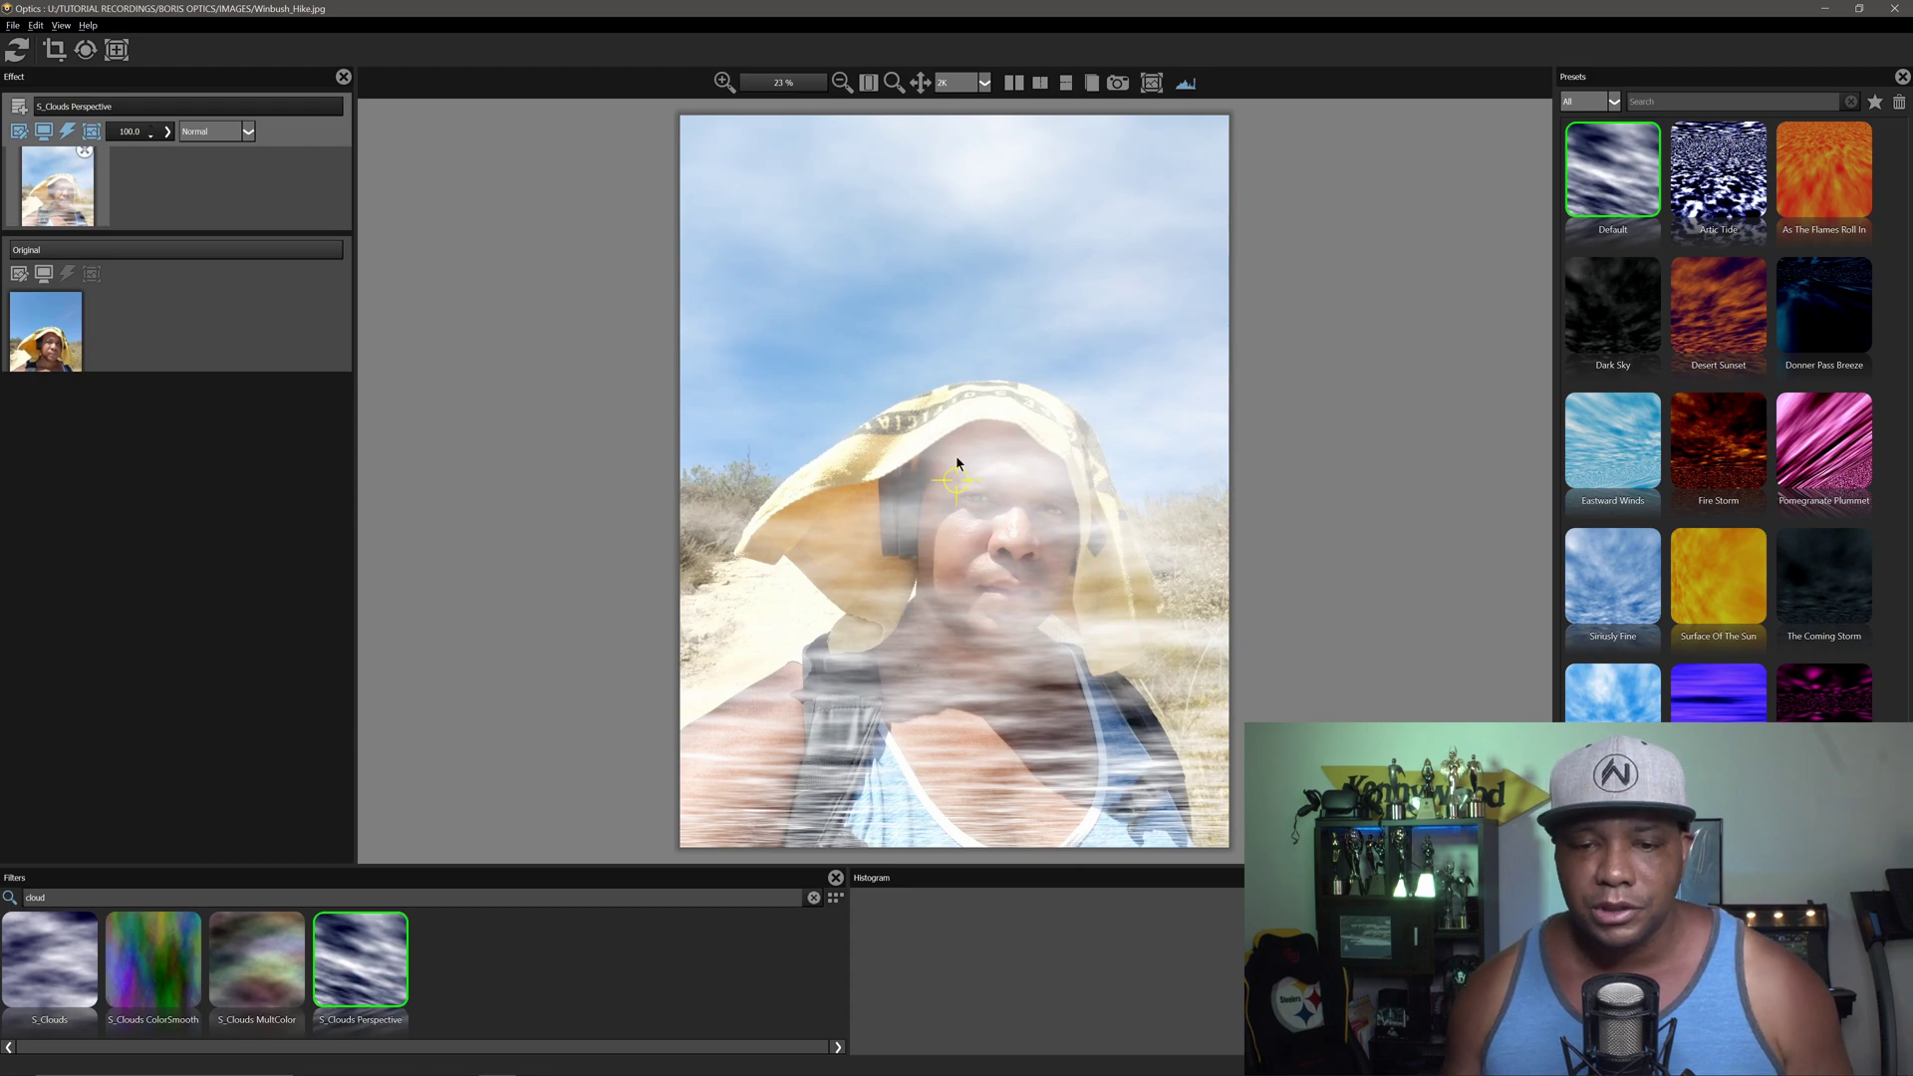
# - Add a Snap mask to the clouds effect, outlining the sky as foreground and the person and landscape as background
pyautogui.click(117, 50)
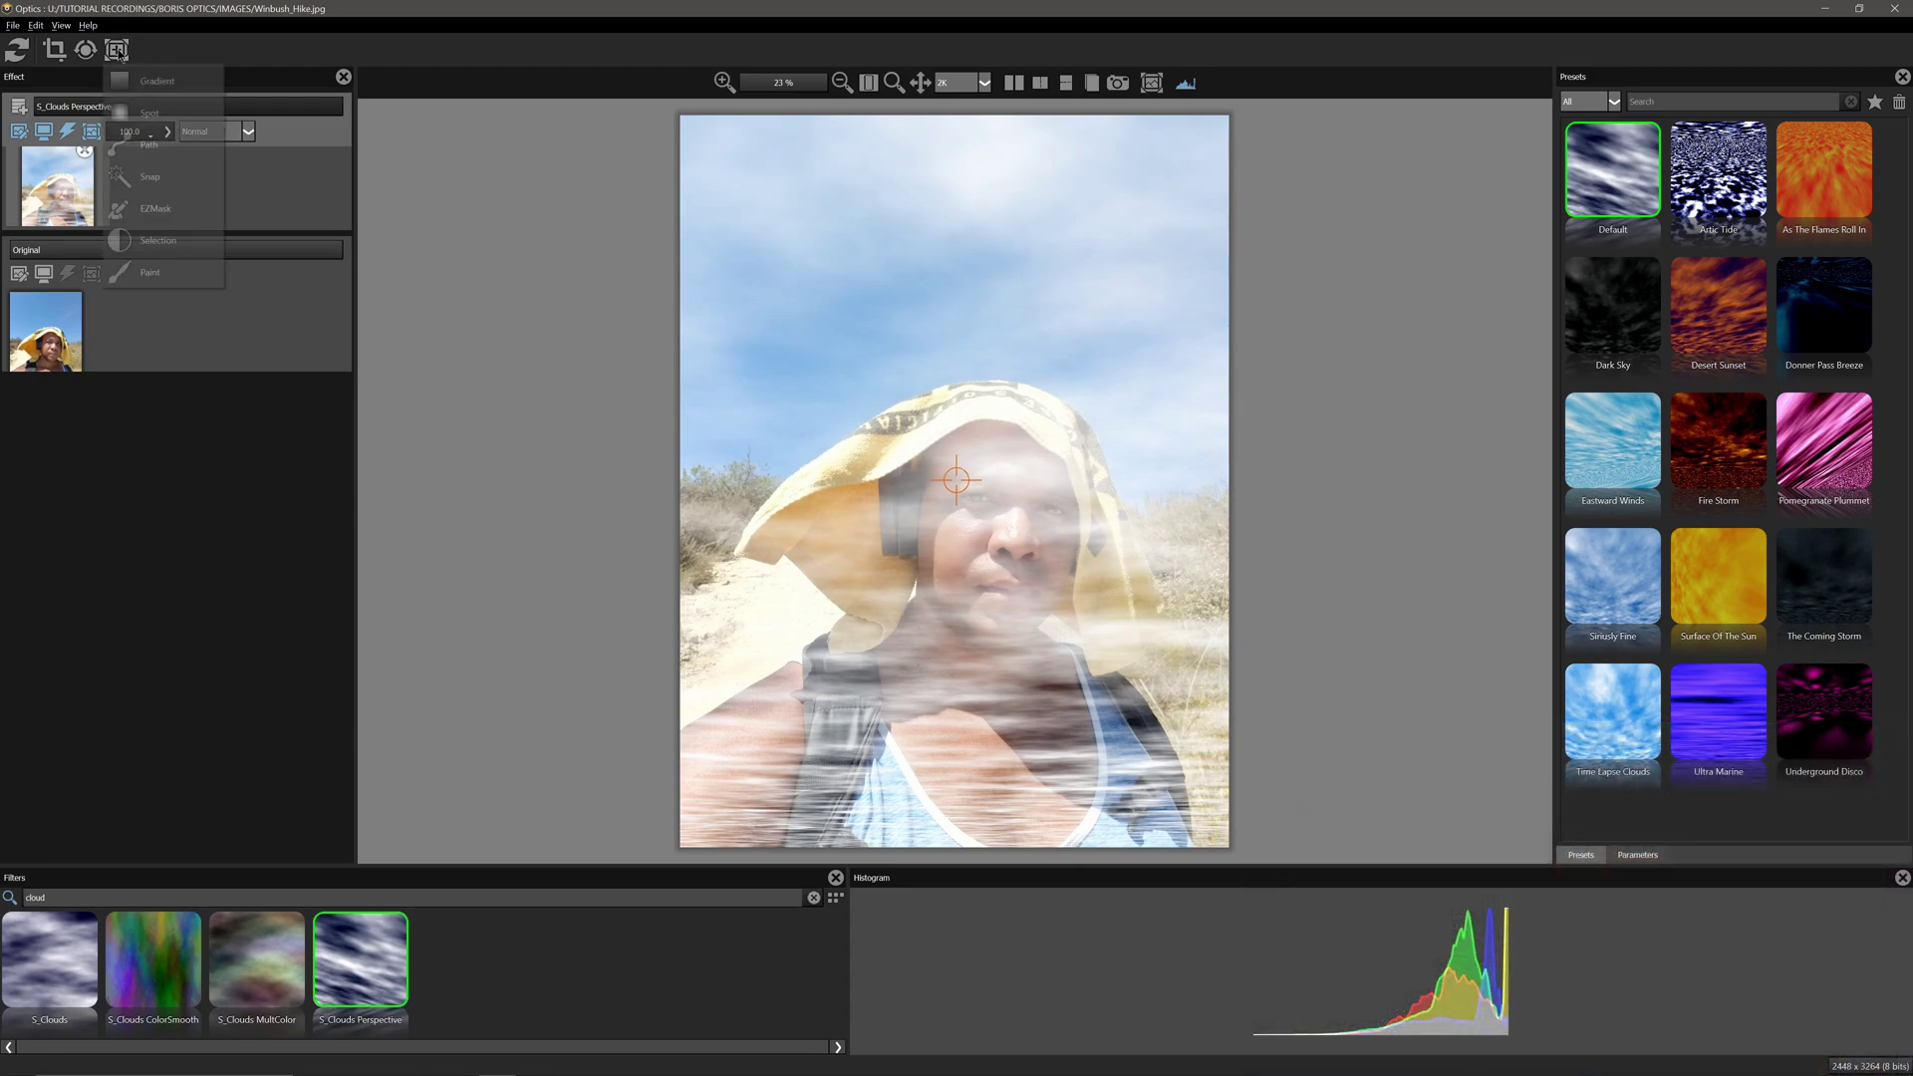
pyautogui.click(150, 178)
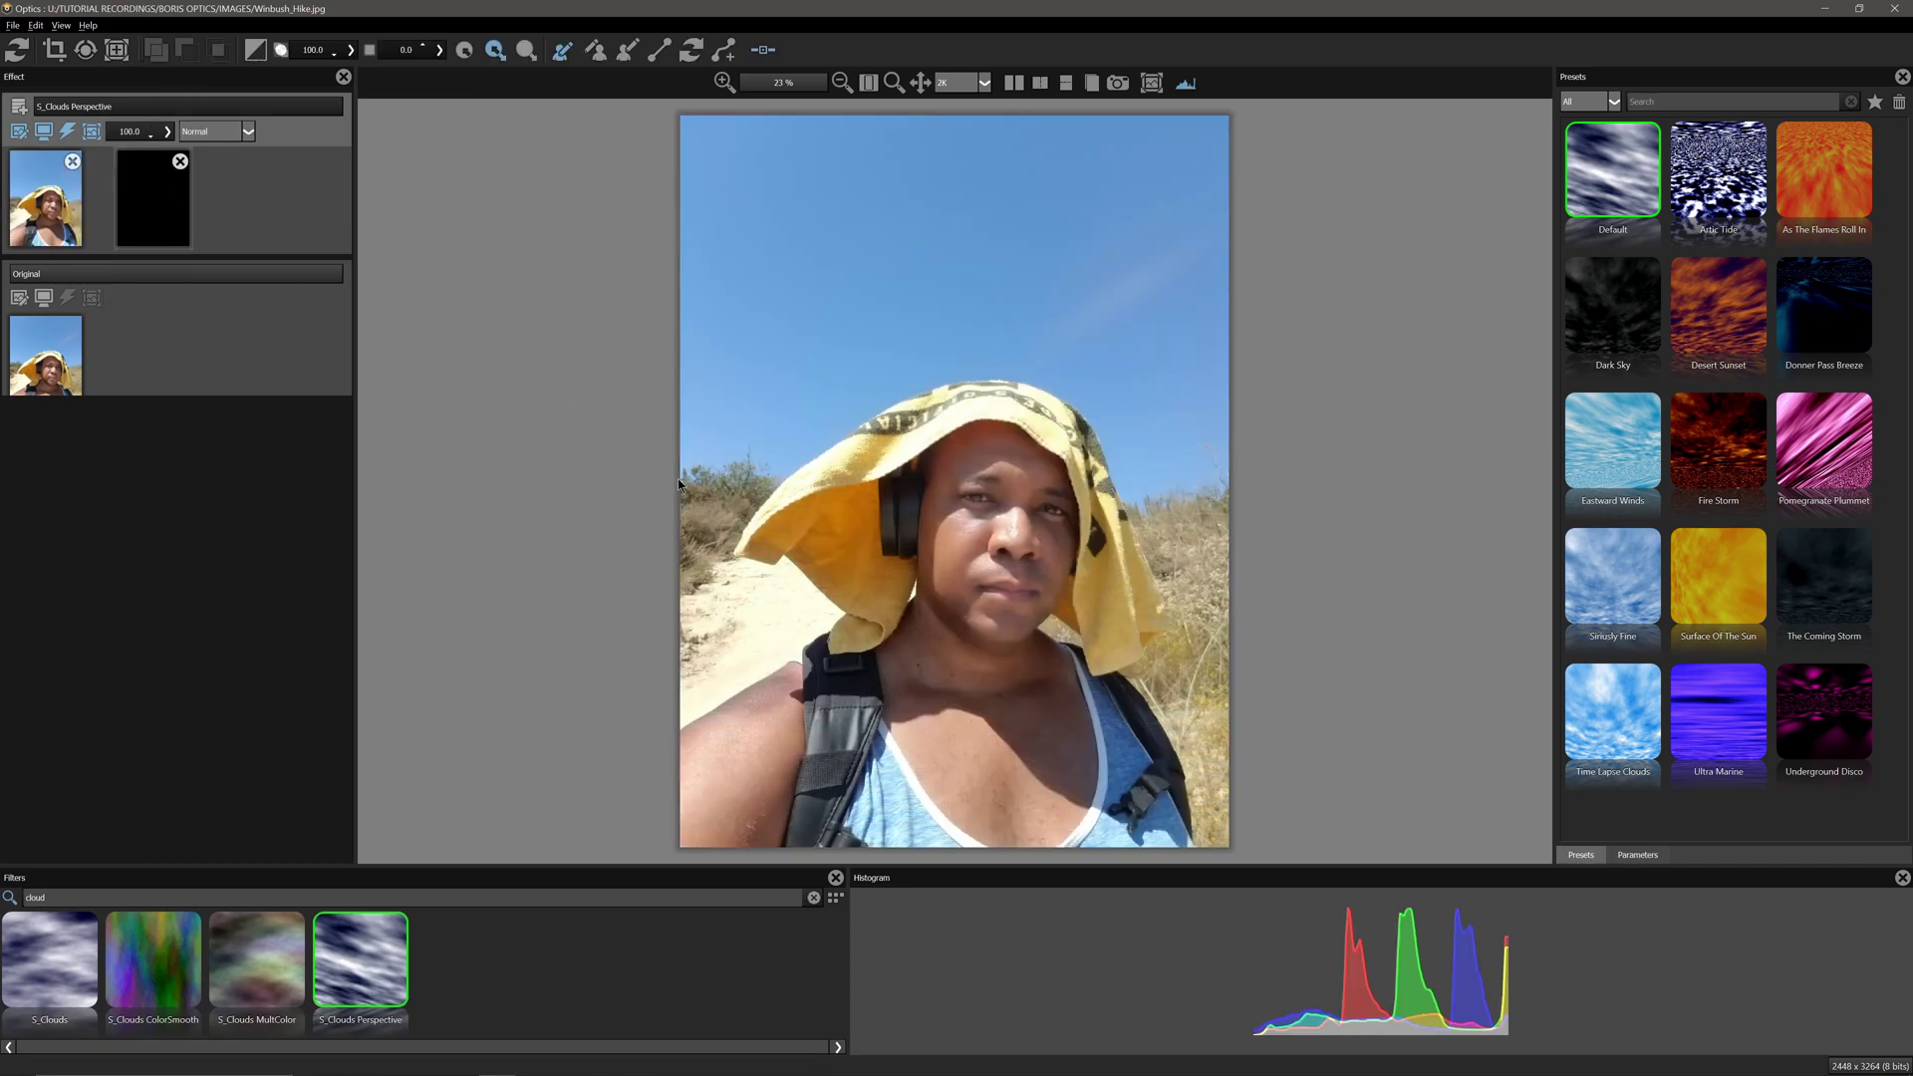
pyautogui.click(683, 471)
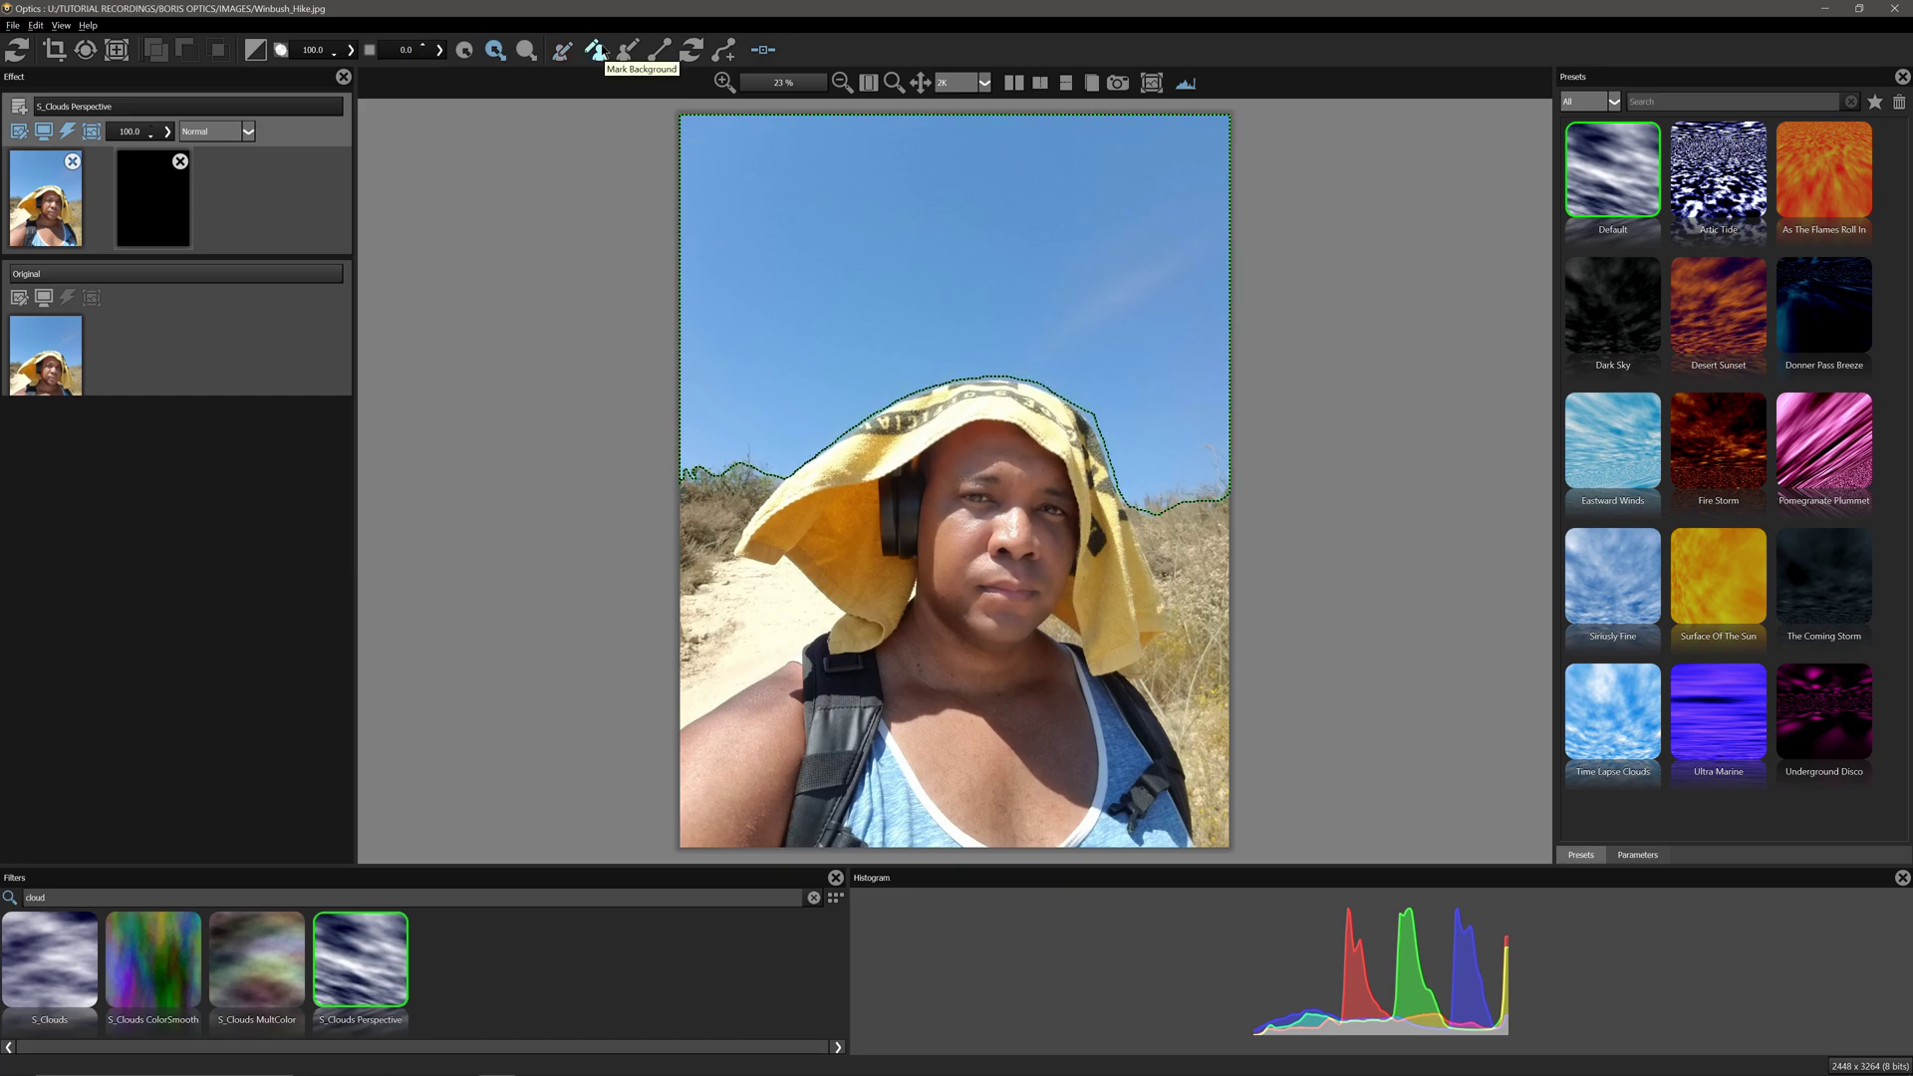
pyautogui.moveTo(683, 489)
pyautogui.mouseDown()
pyautogui.moveTo(794, 484)
pyautogui.moveTo(881, 427)
pyautogui.moveTo(996, 395)
pyautogui.moveTo(1068, 427)
pyautogui.moveTo(1122, 513)
pyautogui.moveTo(1205, 517)
pyautogui.moveTo(1235, 557)
pyautogui.moveTo(1270, 722)
pyautogui.moveTo(1248, 903)
pyautogui.moveTo(699, 898)
pyautogui.moveTo(618, 777)
pyautogui.moveTo(559, 493)
pyautogui.mouseUp()
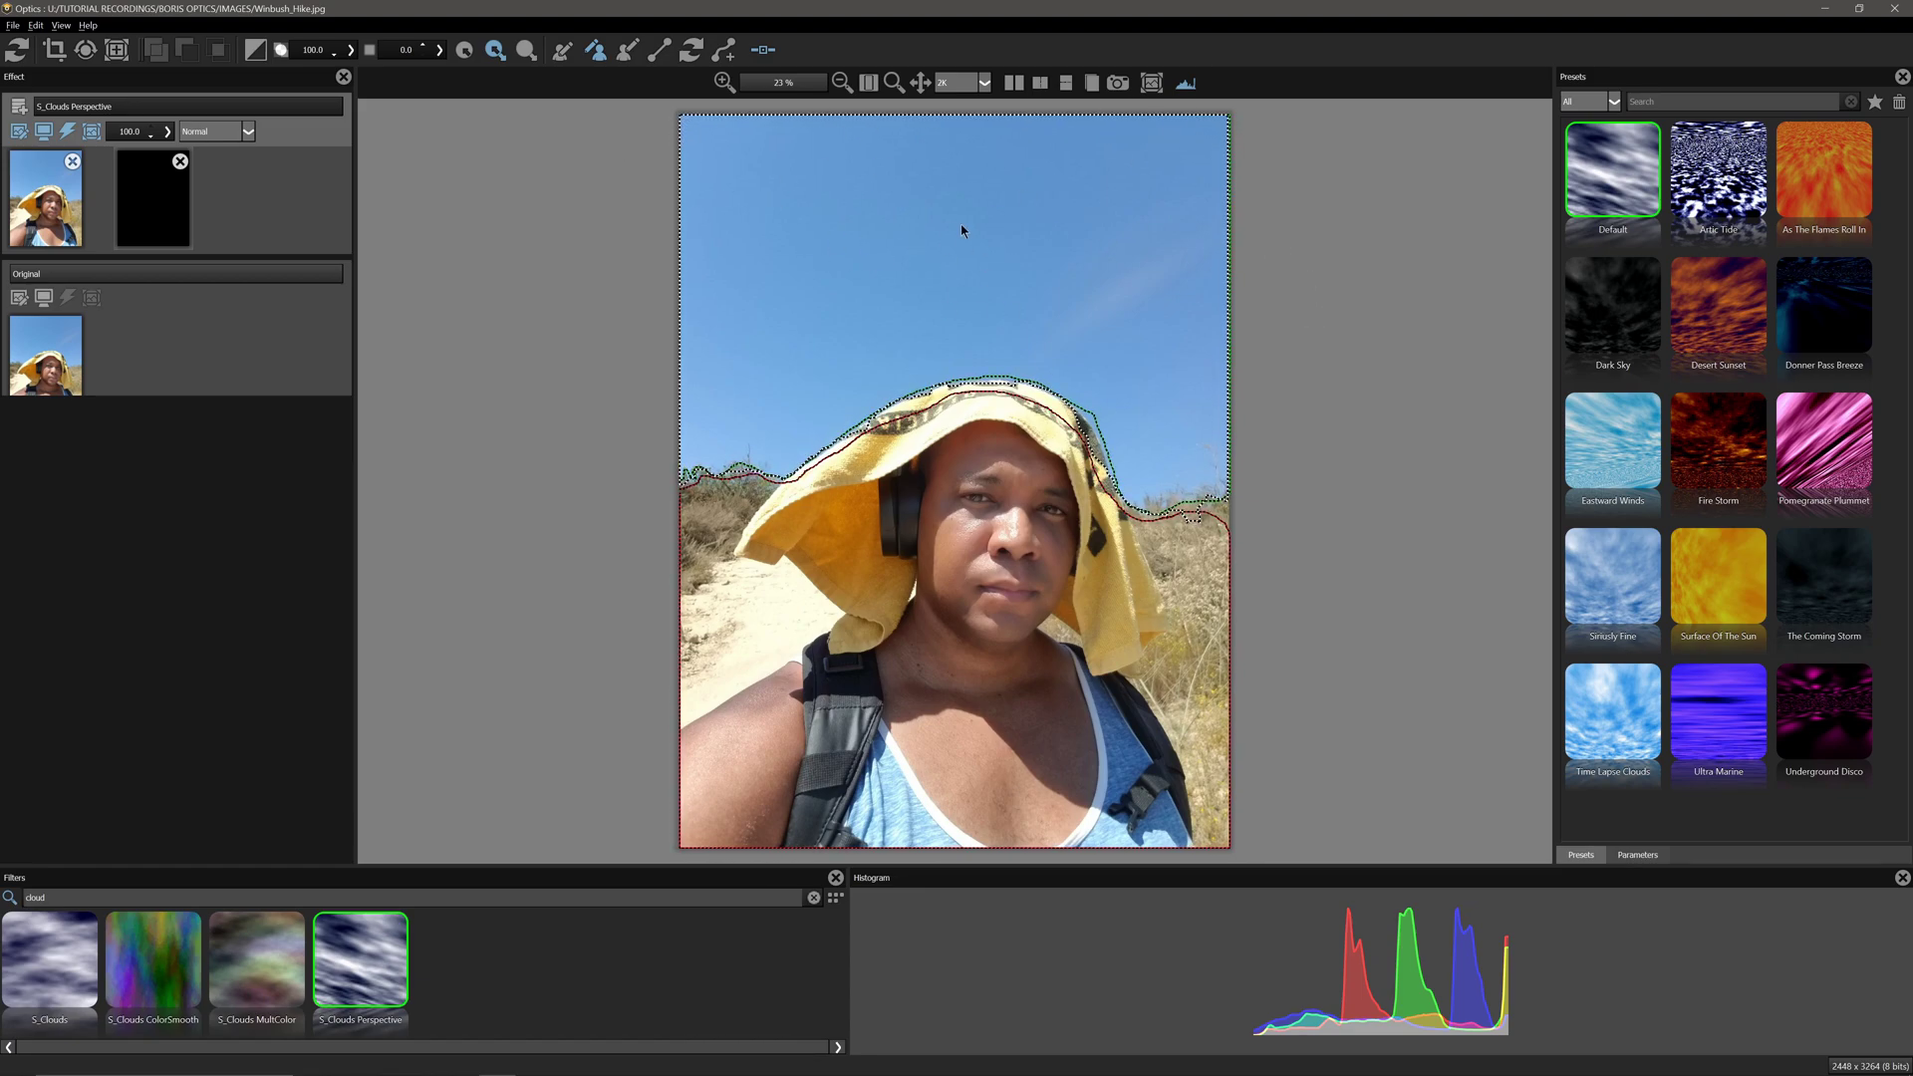
pyautogui.click(724, 53)
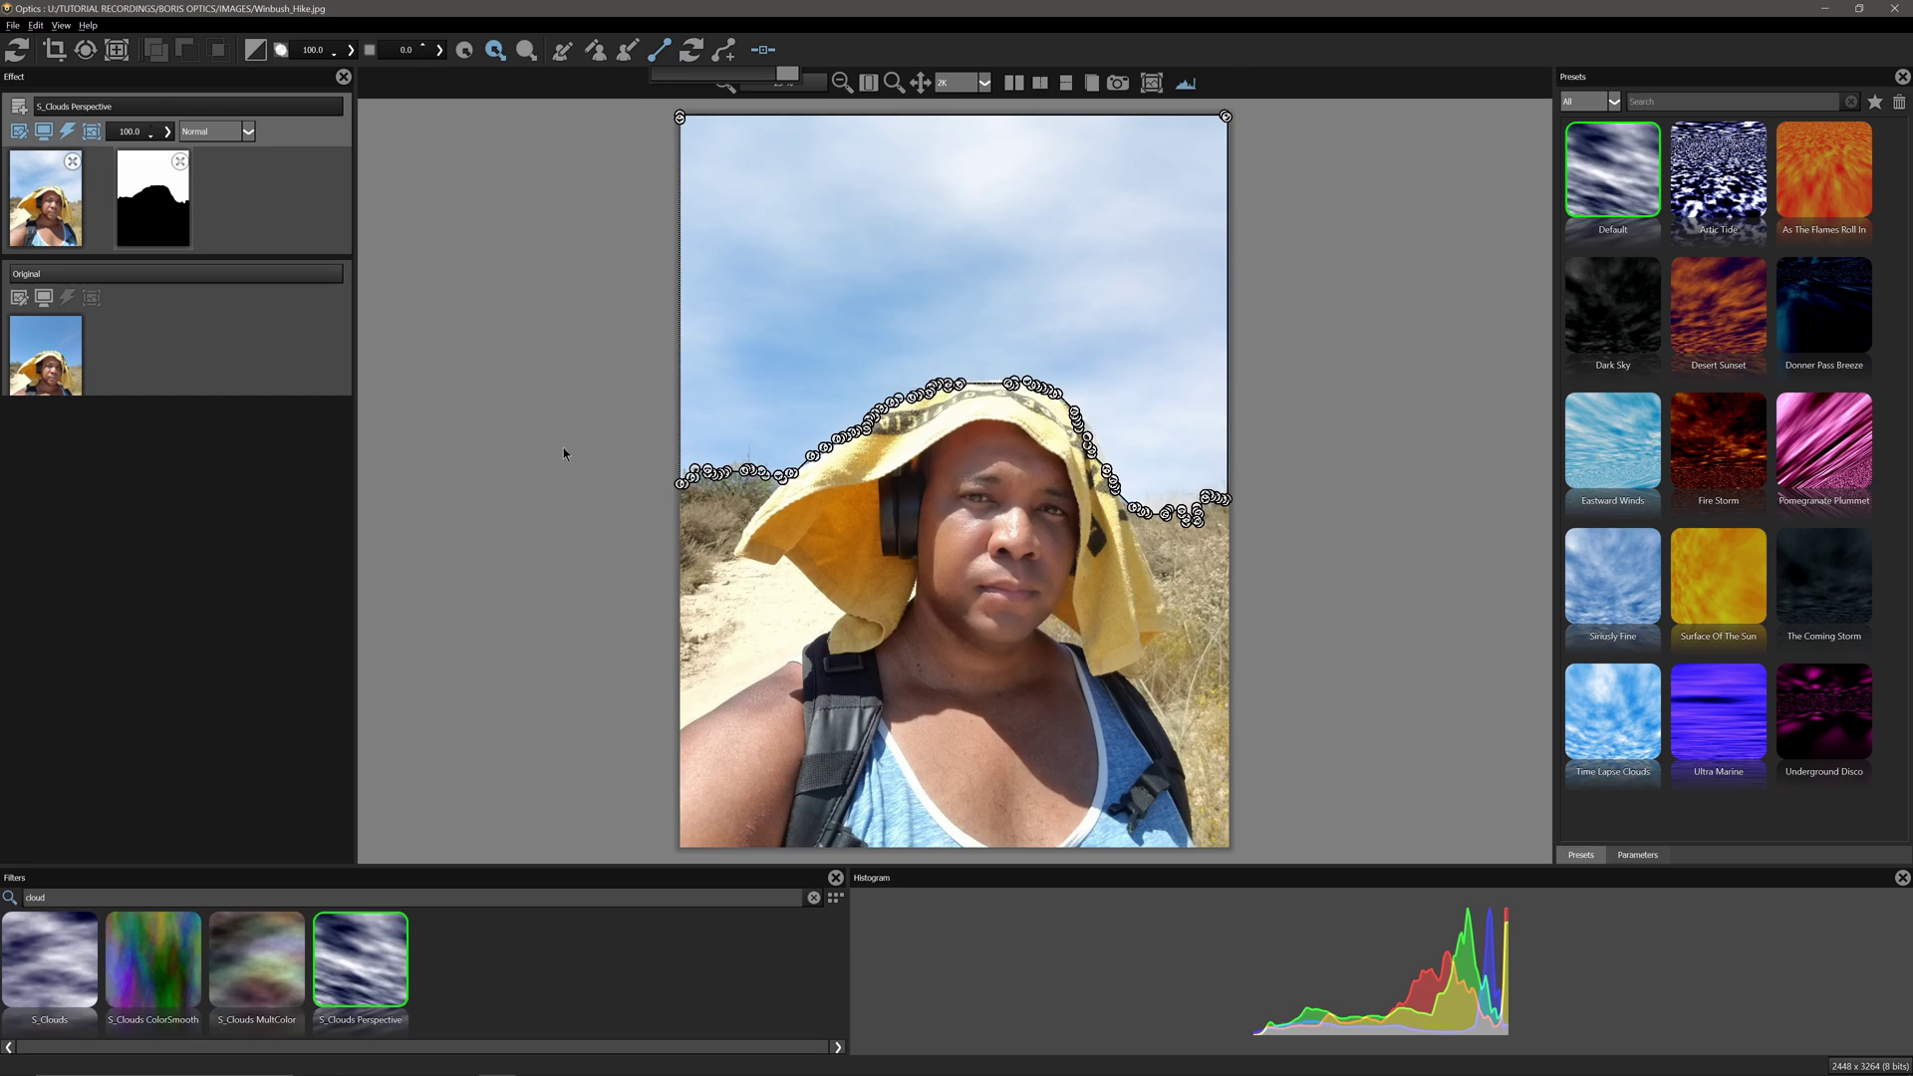
pyautogui.click(73, 234)
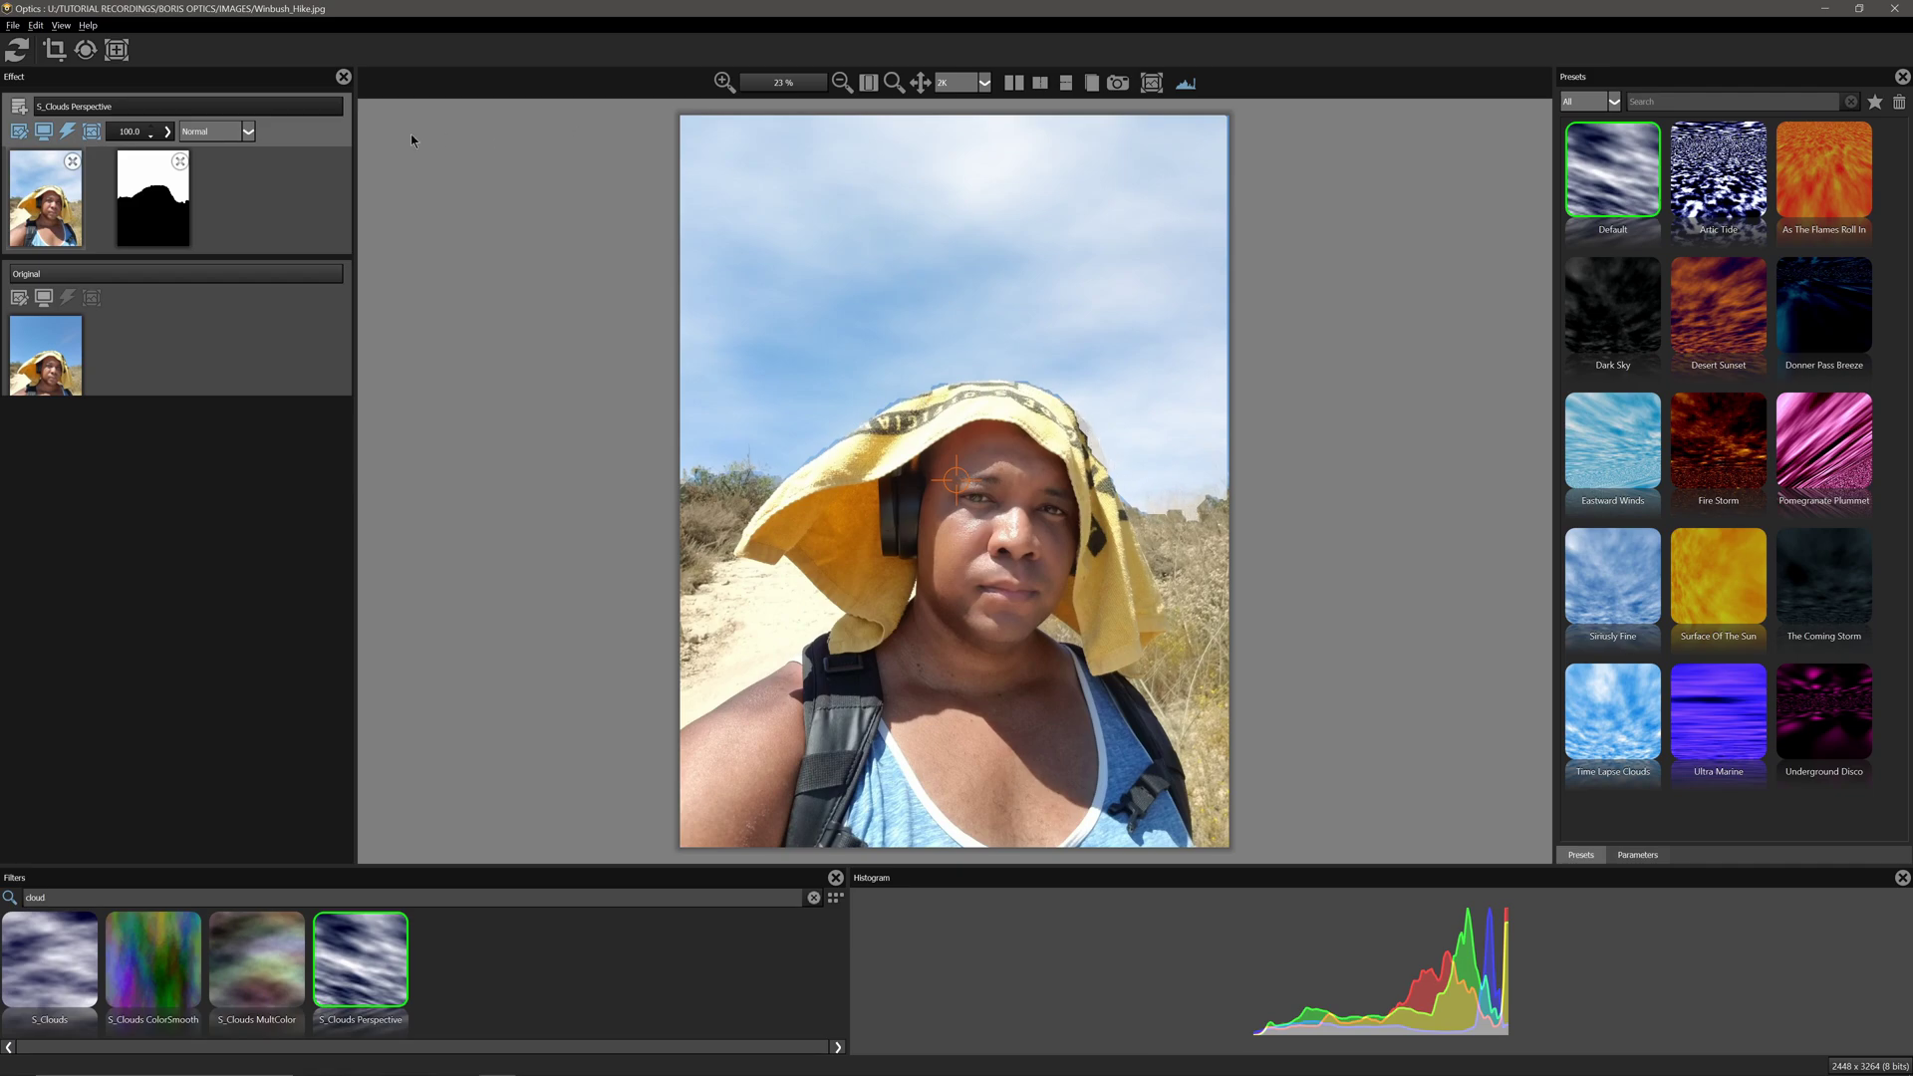
# - Soften the edge of the sky mask with a value of 58.3
pyautogui.click(155, 217)
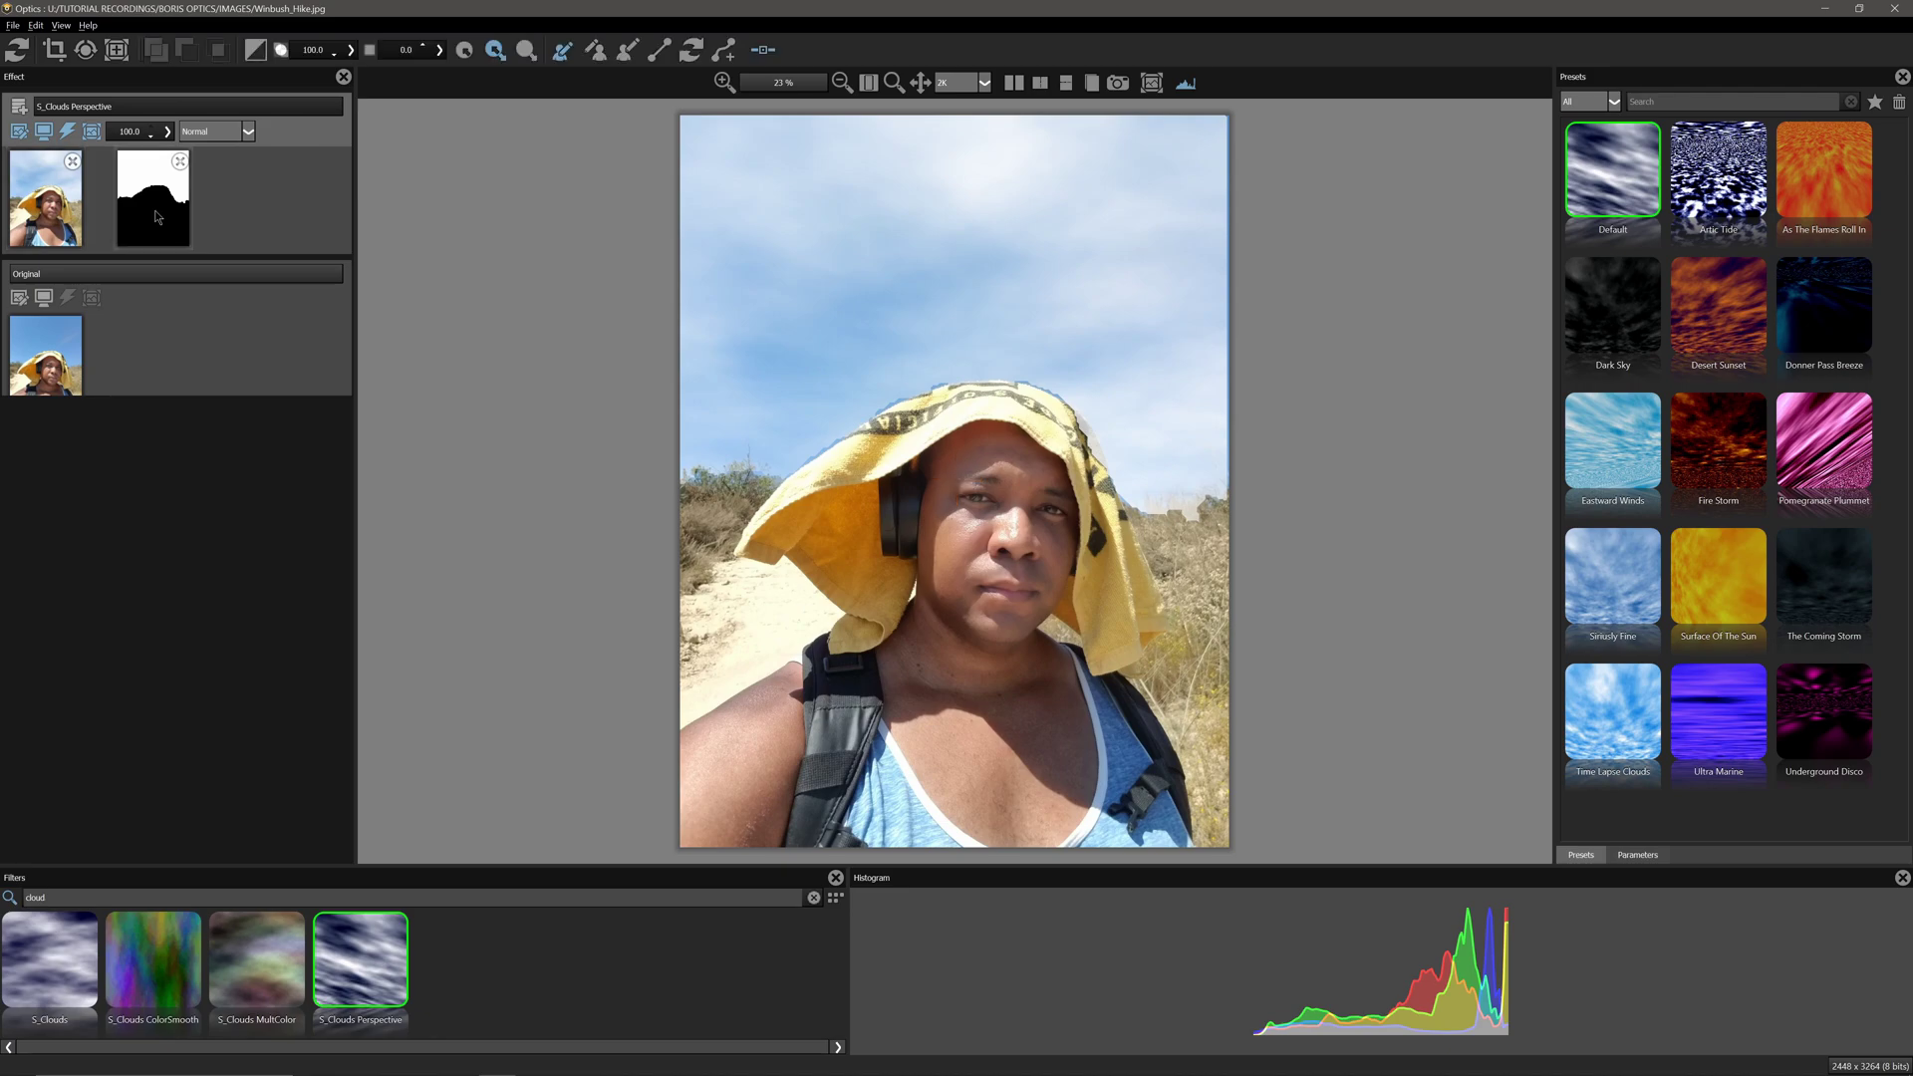
pyautogui.click(439, 50)
pyautogui.moveTo(337, 71); pyautogui.dragTo(353, 69)
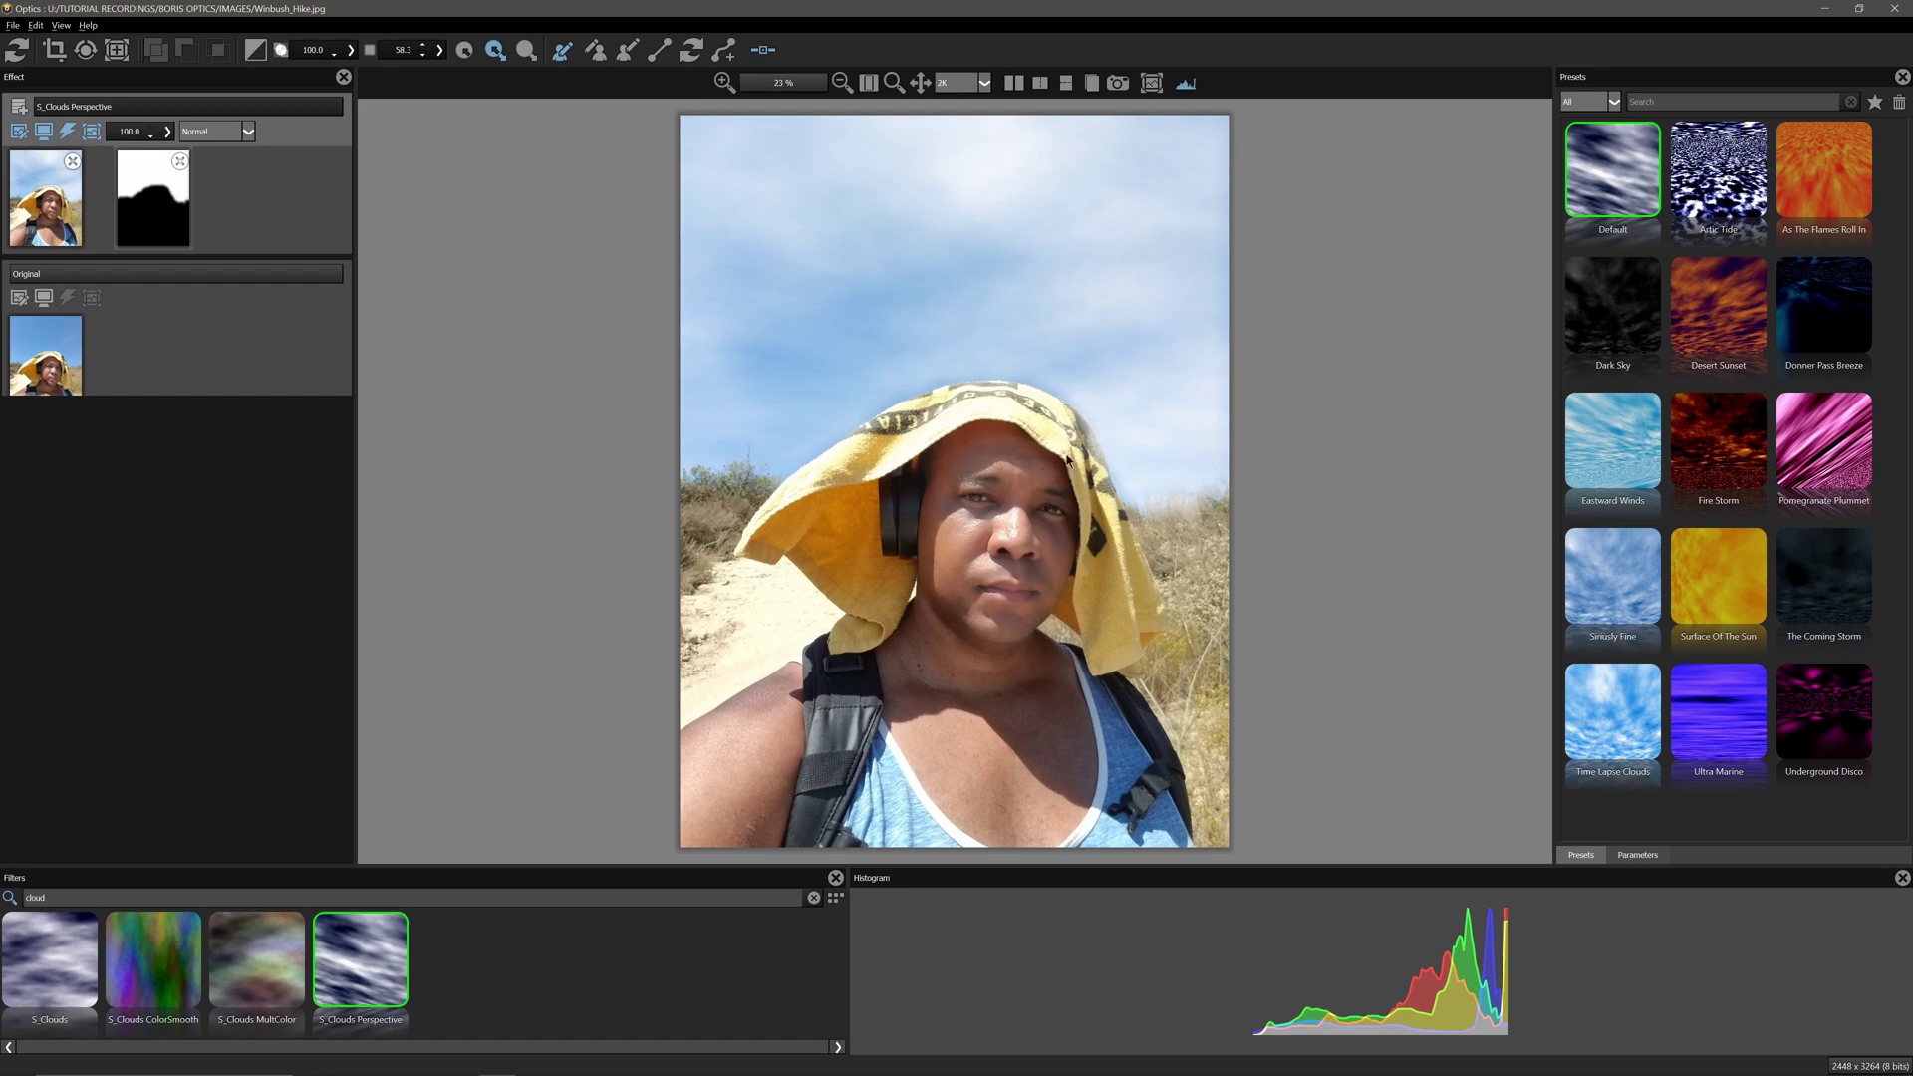
# - Refine the sky mask's path by moving its points along the towel's upper edge and the side facing the dry grass
pyautogui.click(659, 50)
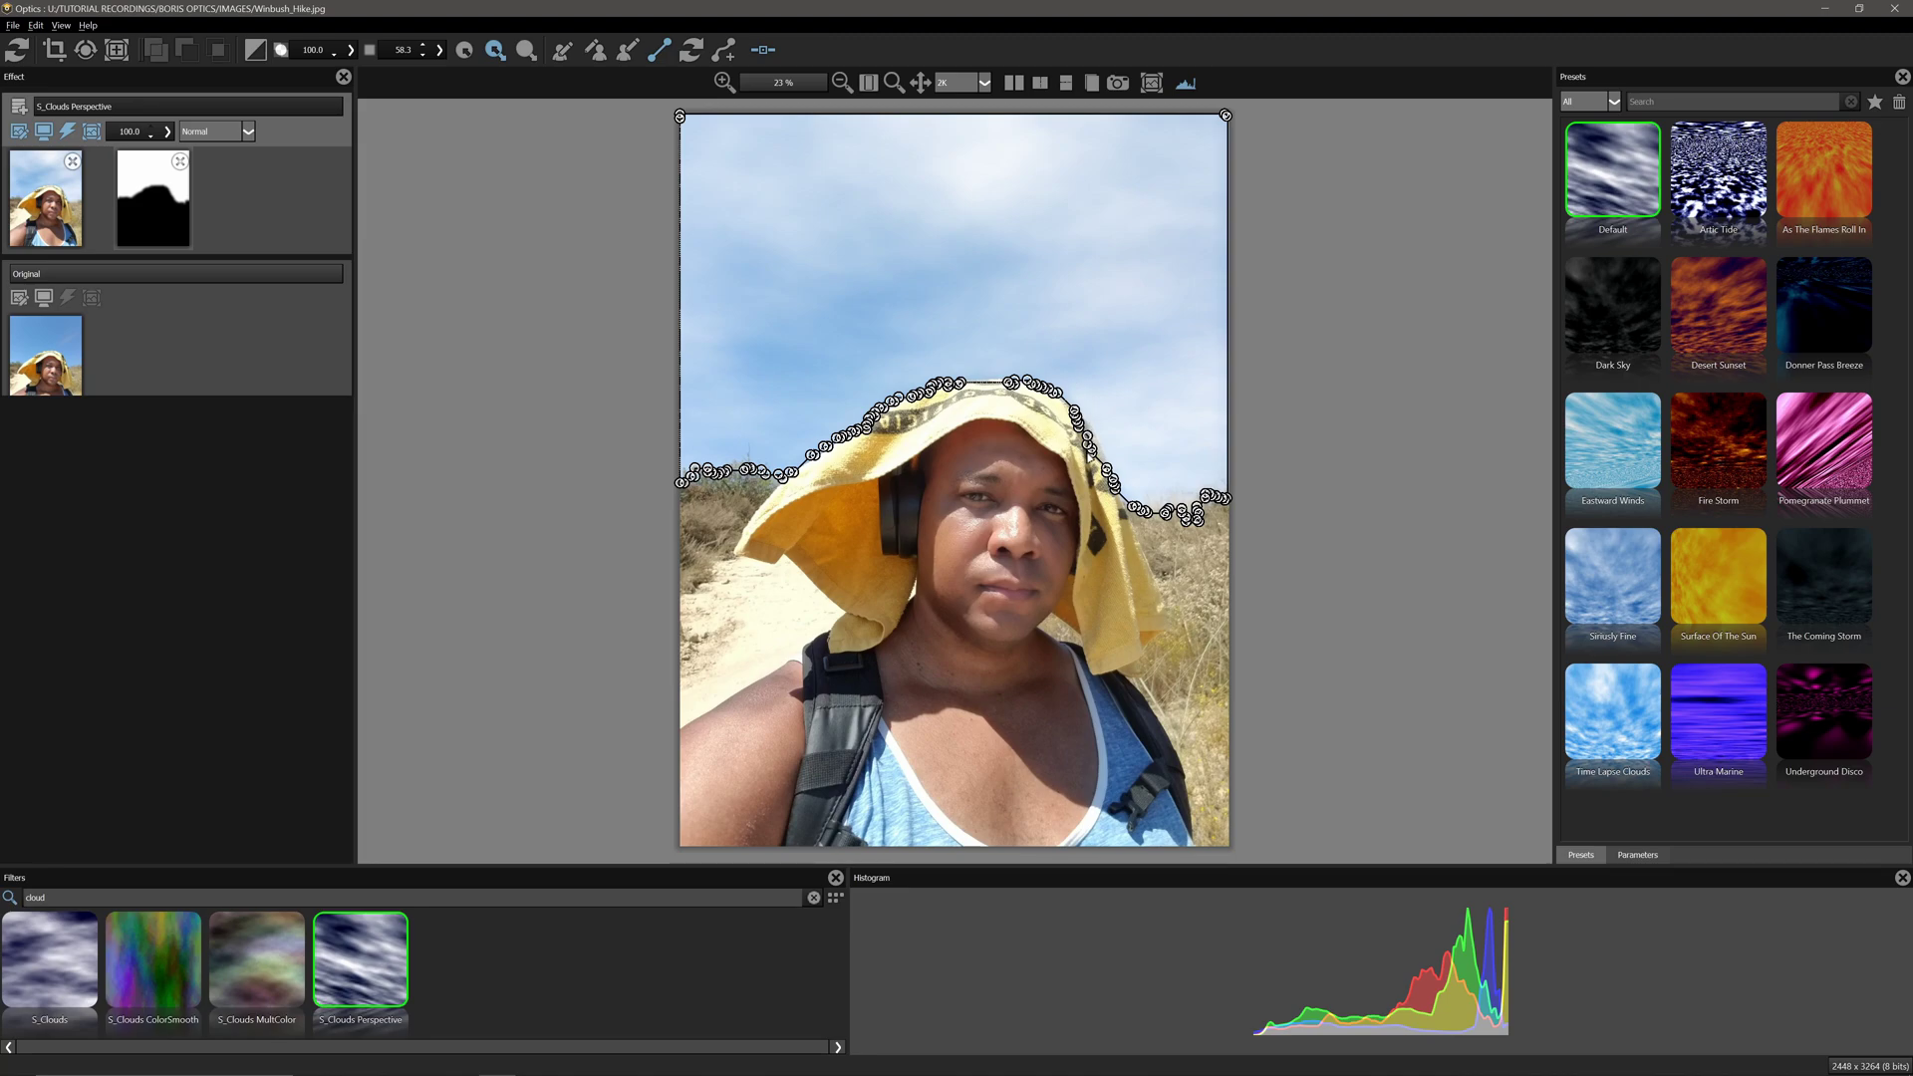
pyautogui.scroll(1, 1141, 445)
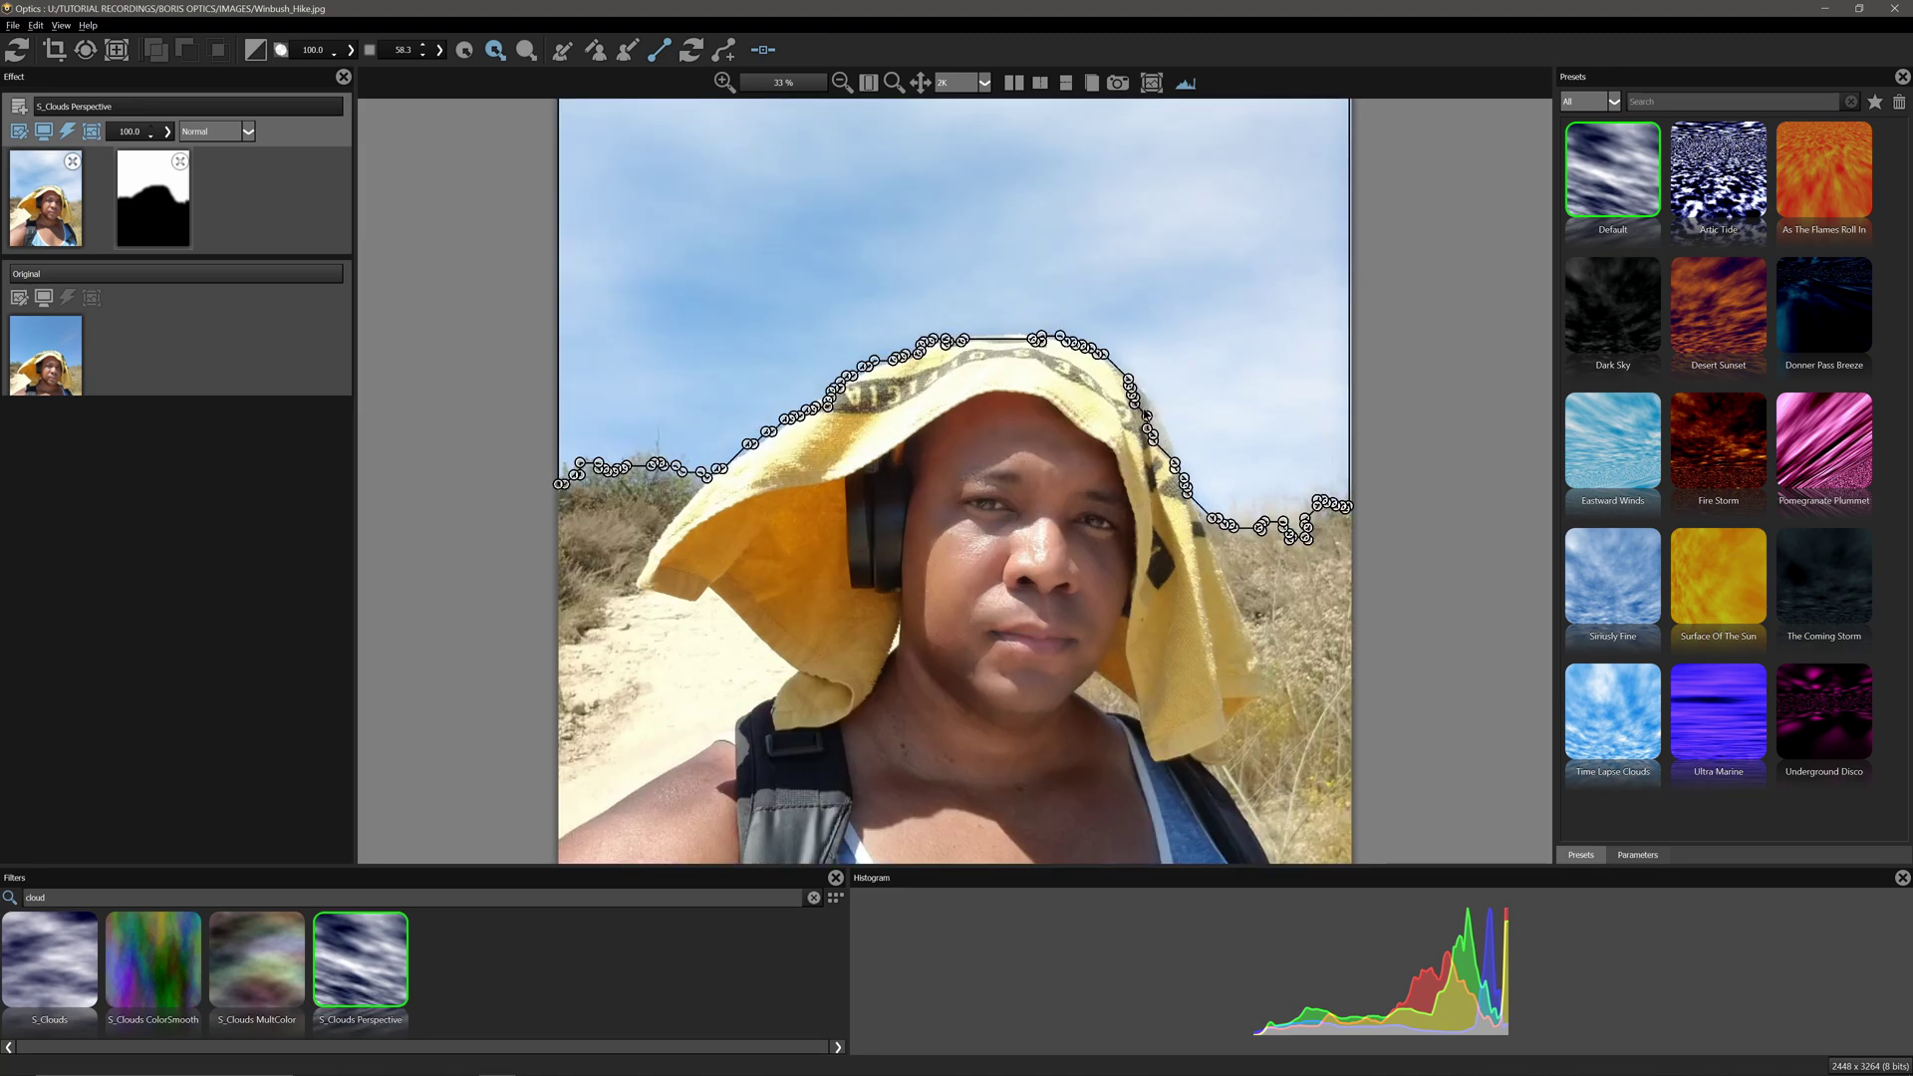
pyautogui.moveTo(1149, 429); pyautogui.dragTo(1163, 423)
pyautogui.click(1134, 409)
pyautogui.click(1145, 400)
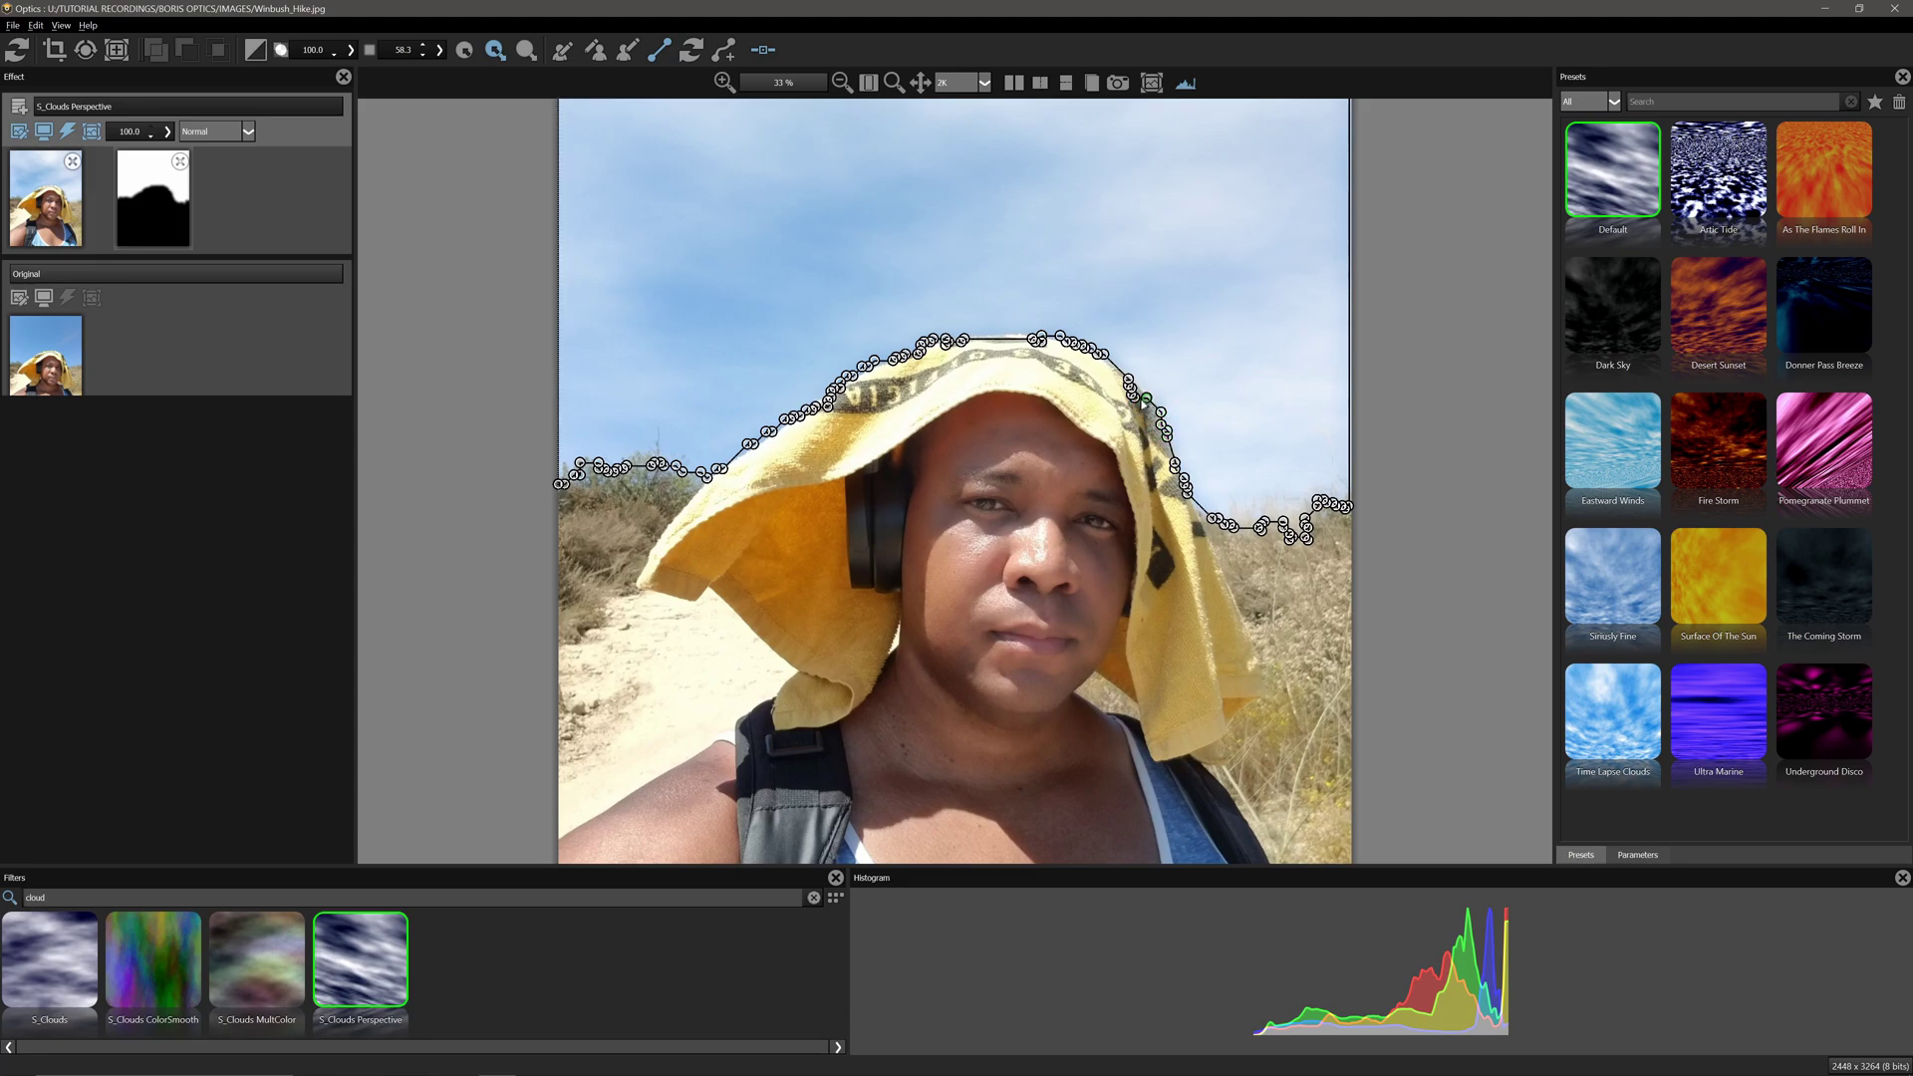
pyautogui.moveTo(1146, 399); pyautogui.dragTo(1141, 394)
pyautogui.scroll(2, 1136, 395)
pyautogui.scroll(1, 1208, 385)
pyautogui.moveTo(1286, 286); pyautogui.dragTo(1285, 276)
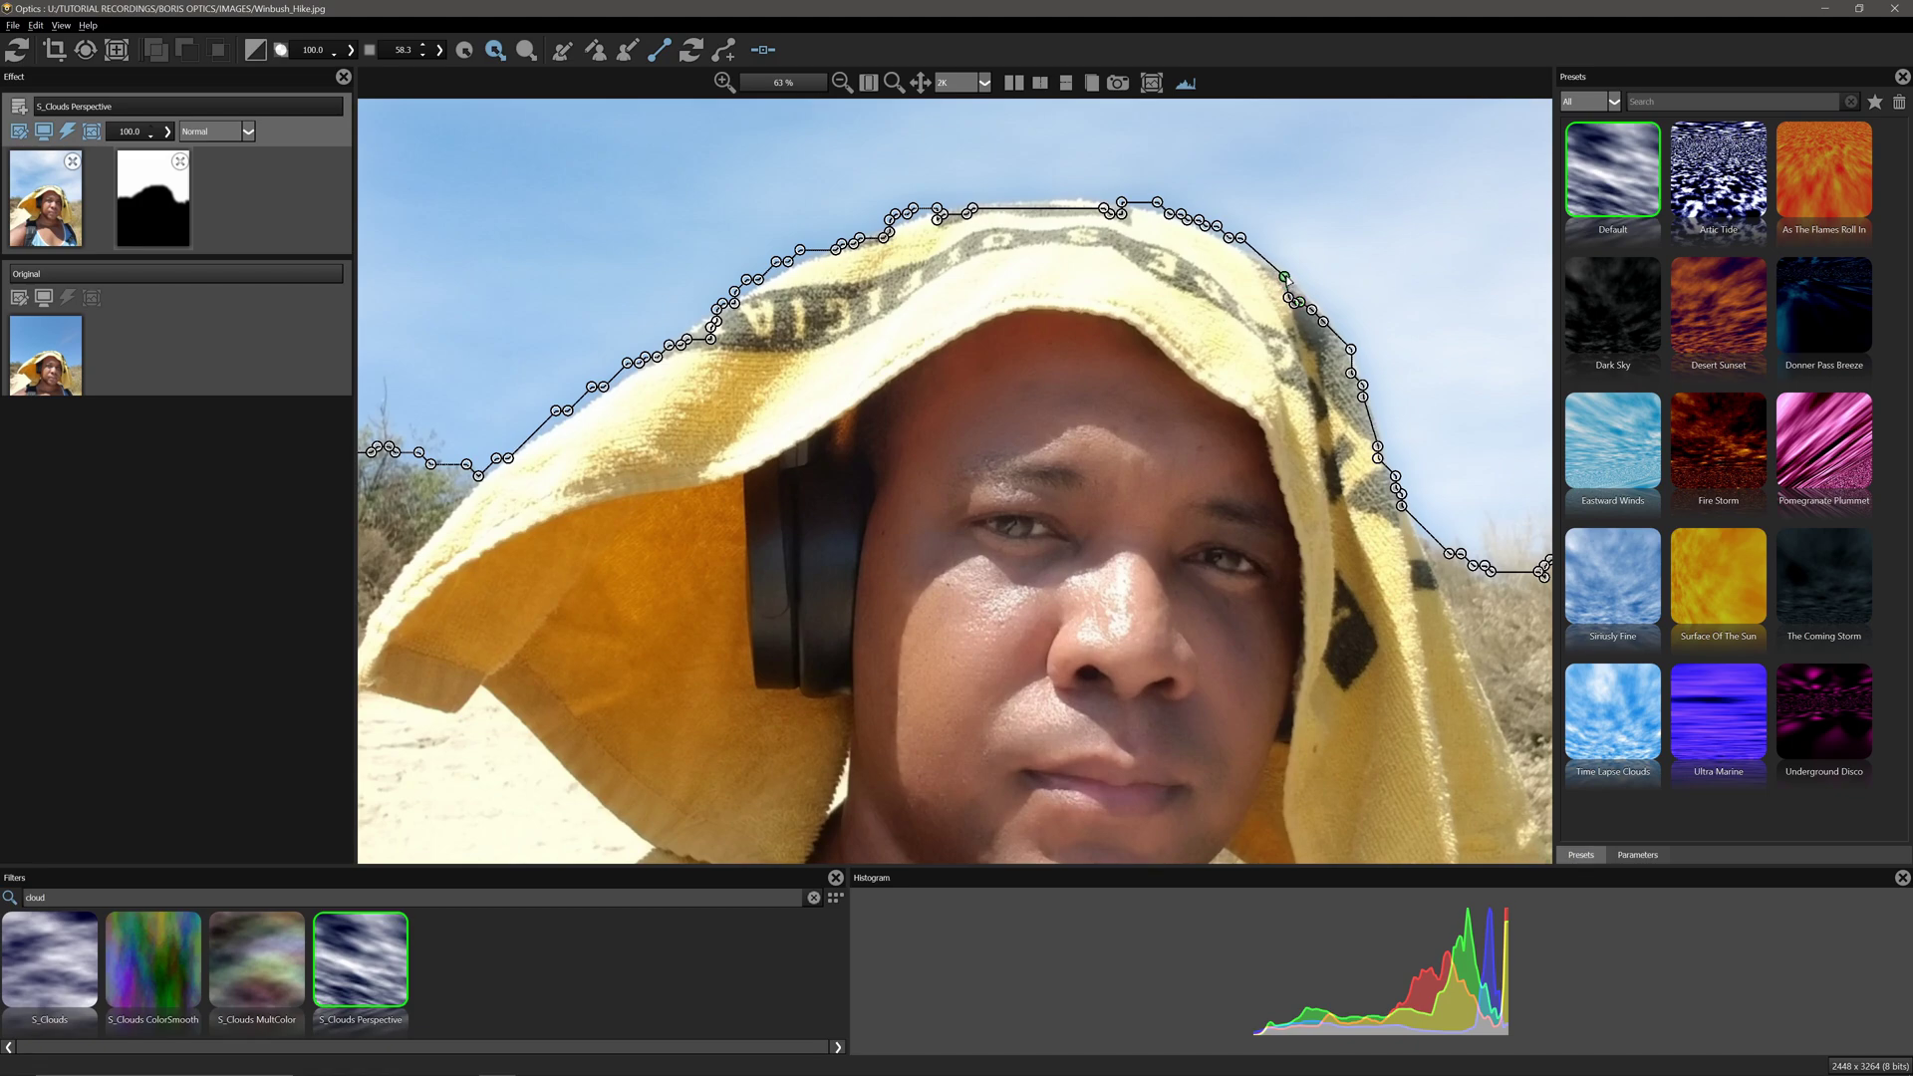
pyautogui.click(1228, 239)
pyautogui.moveTo(1157, 202); pyautogui.dragTo(1158, 213)
pyautogui.scroll(-5, 1109, 211)
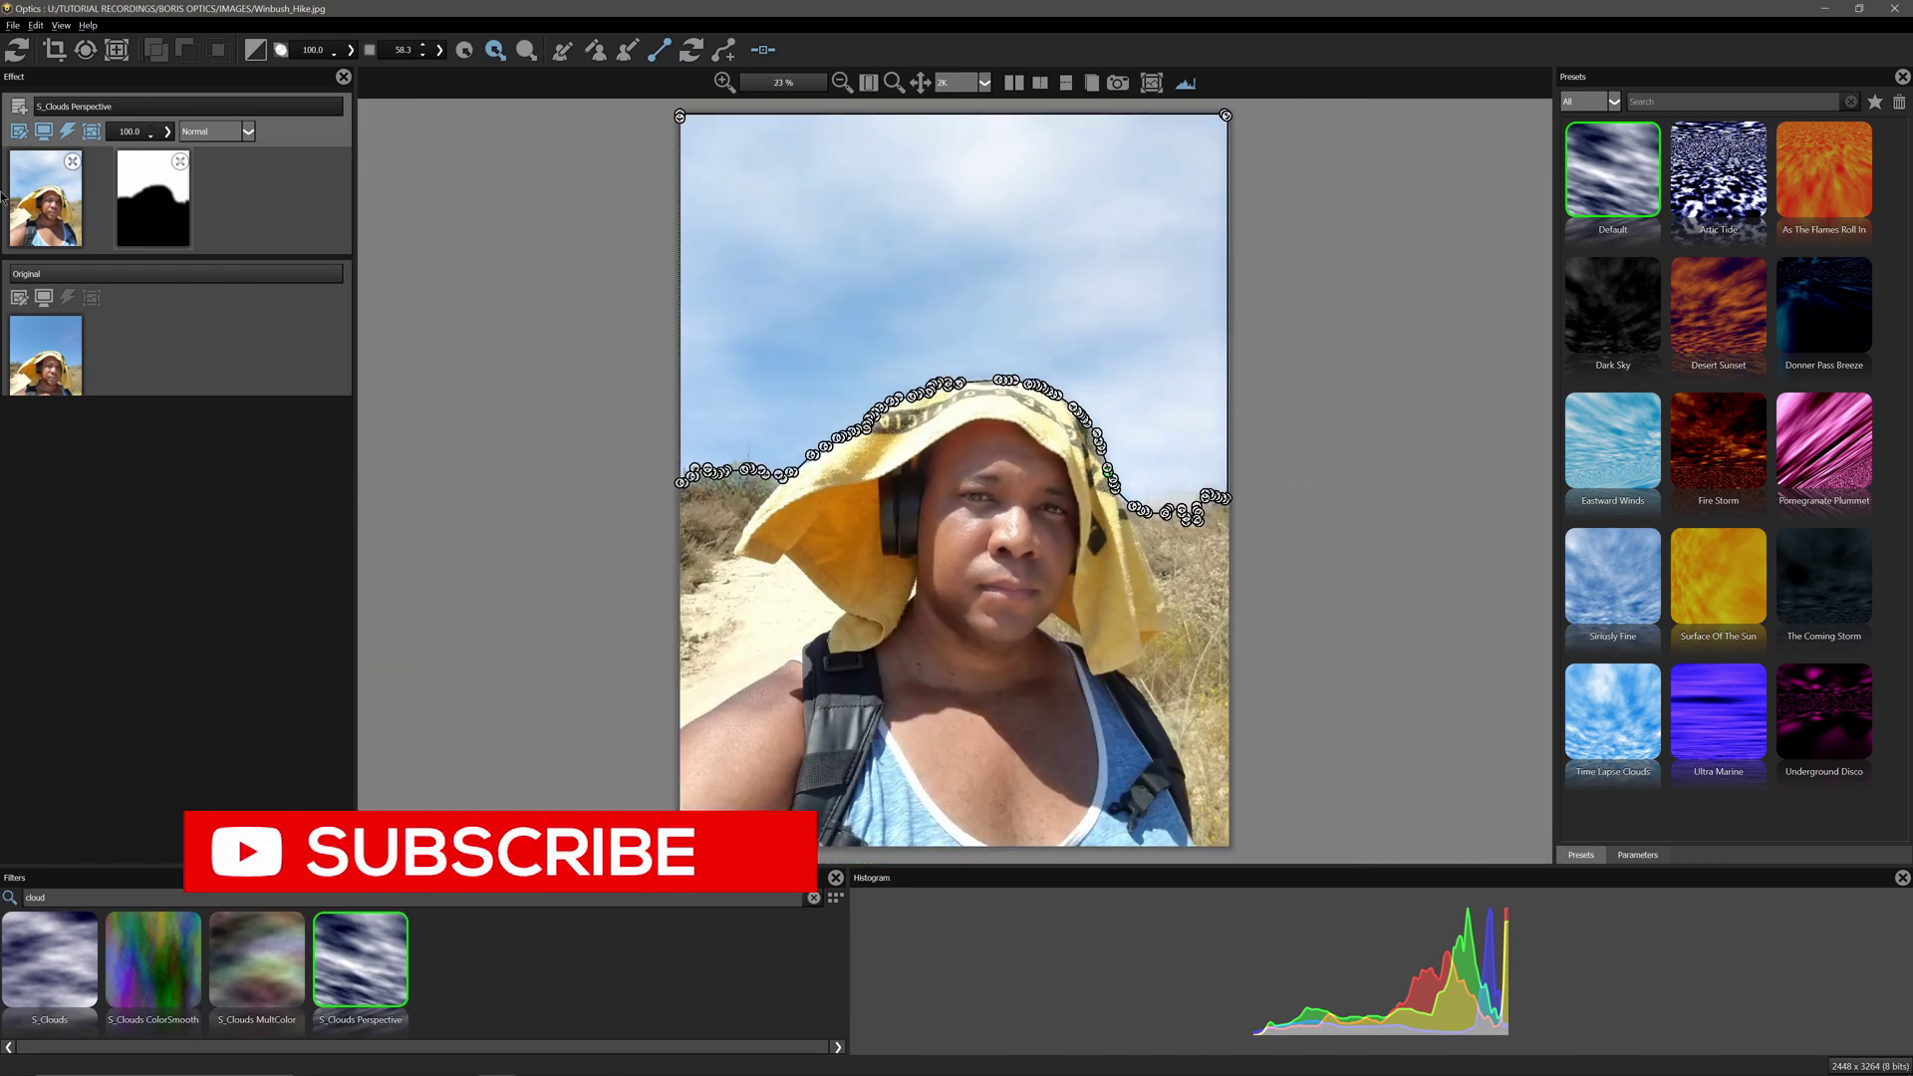
# - Set the clouds effect's Frequency to 3.22, and undo a trial change of Z Dist to 0.56
pyautogui.click(66, 215)
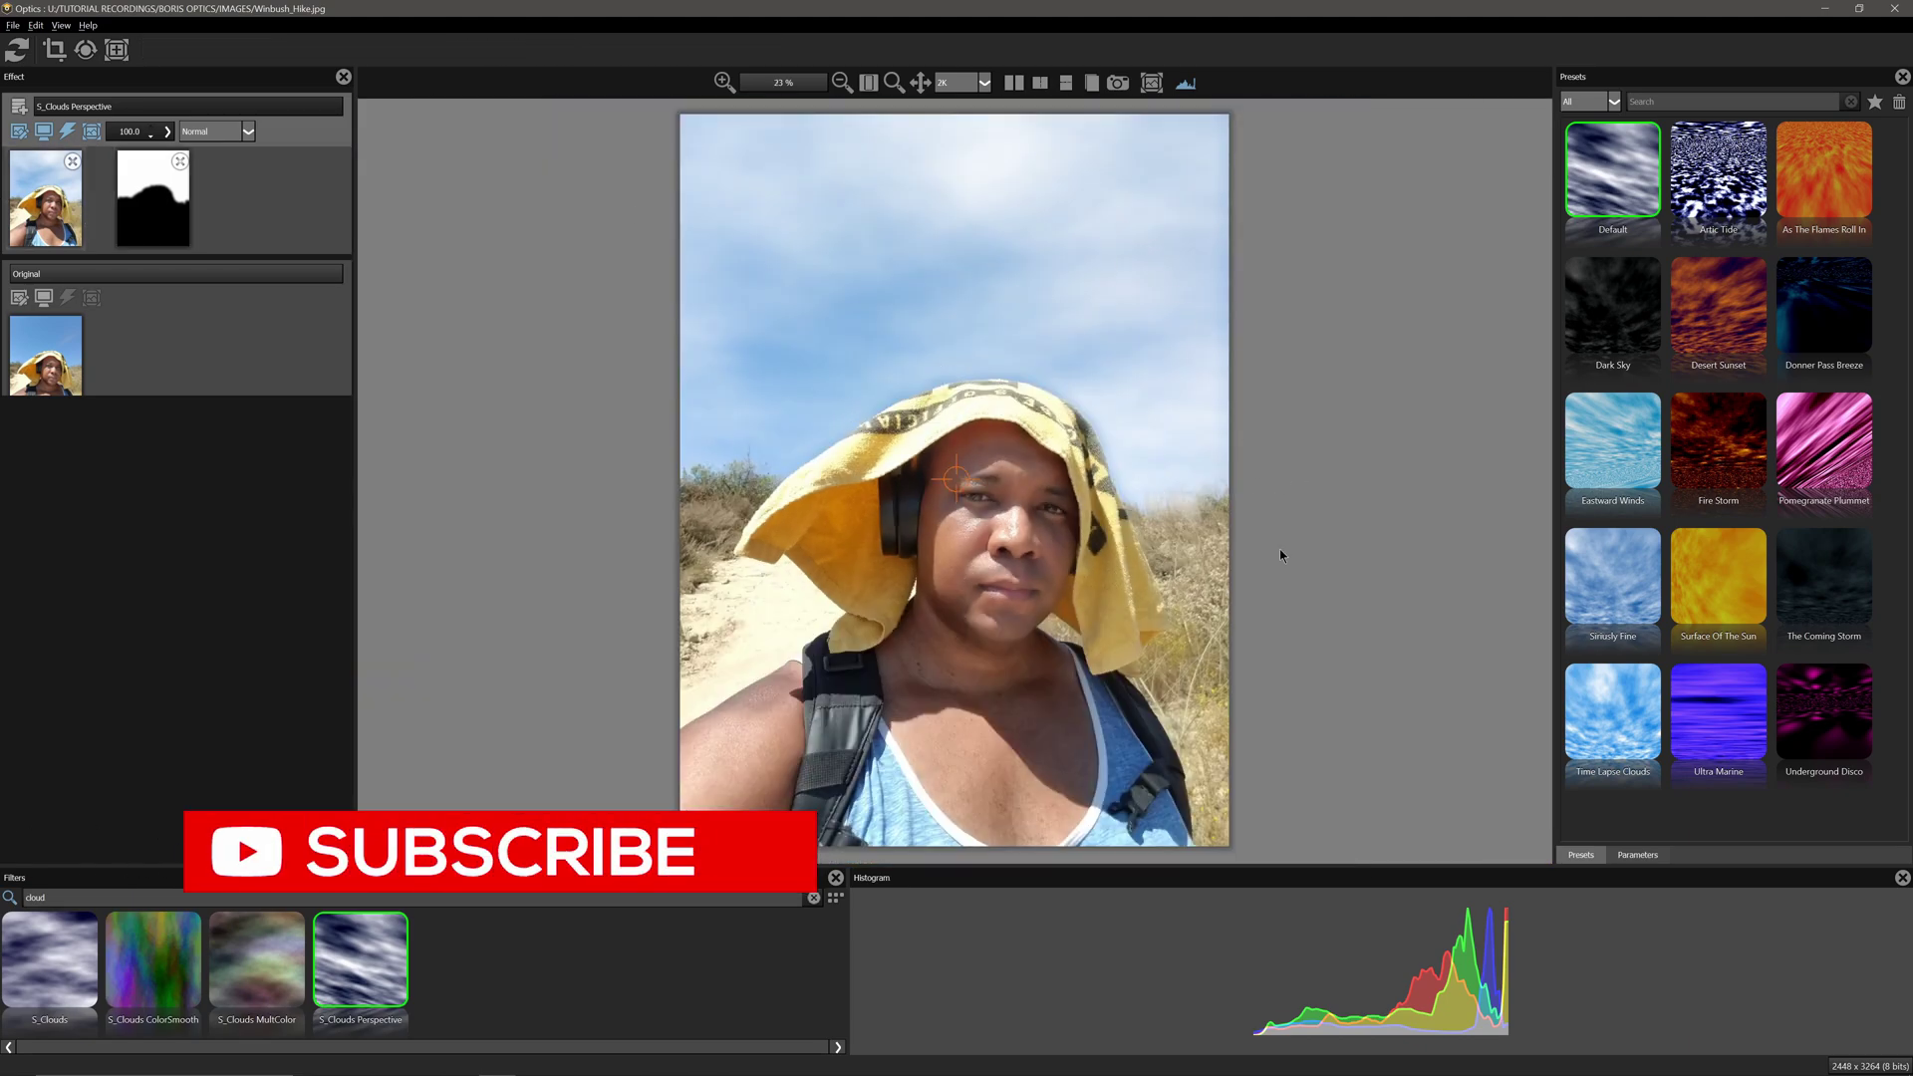
pyautogui.click(1641, 855)
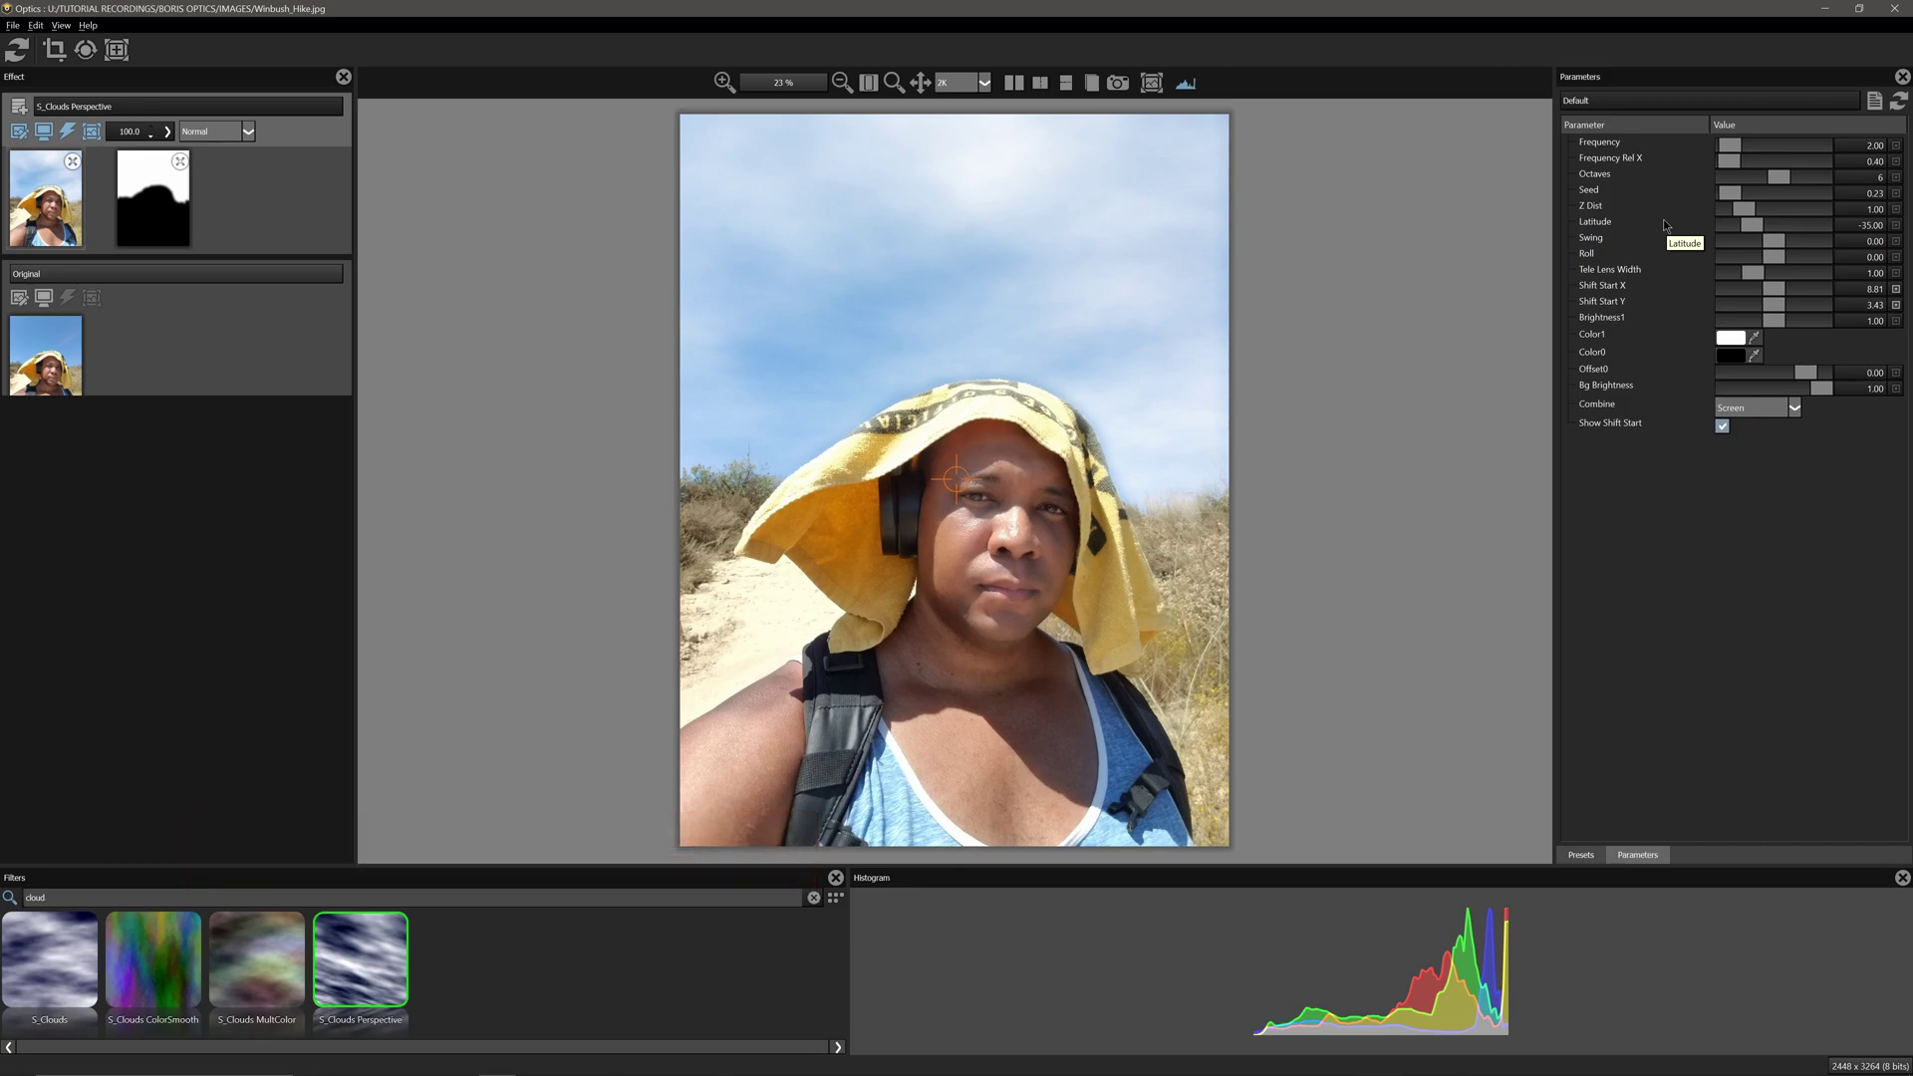
pyautogui.moveTo(1730, 146)
pyautogui.mouseDown()
pyautogui.moveTo(1756, 148)
pyautogui.moveTo(1732, 147)
pyautogui.mouseUp()
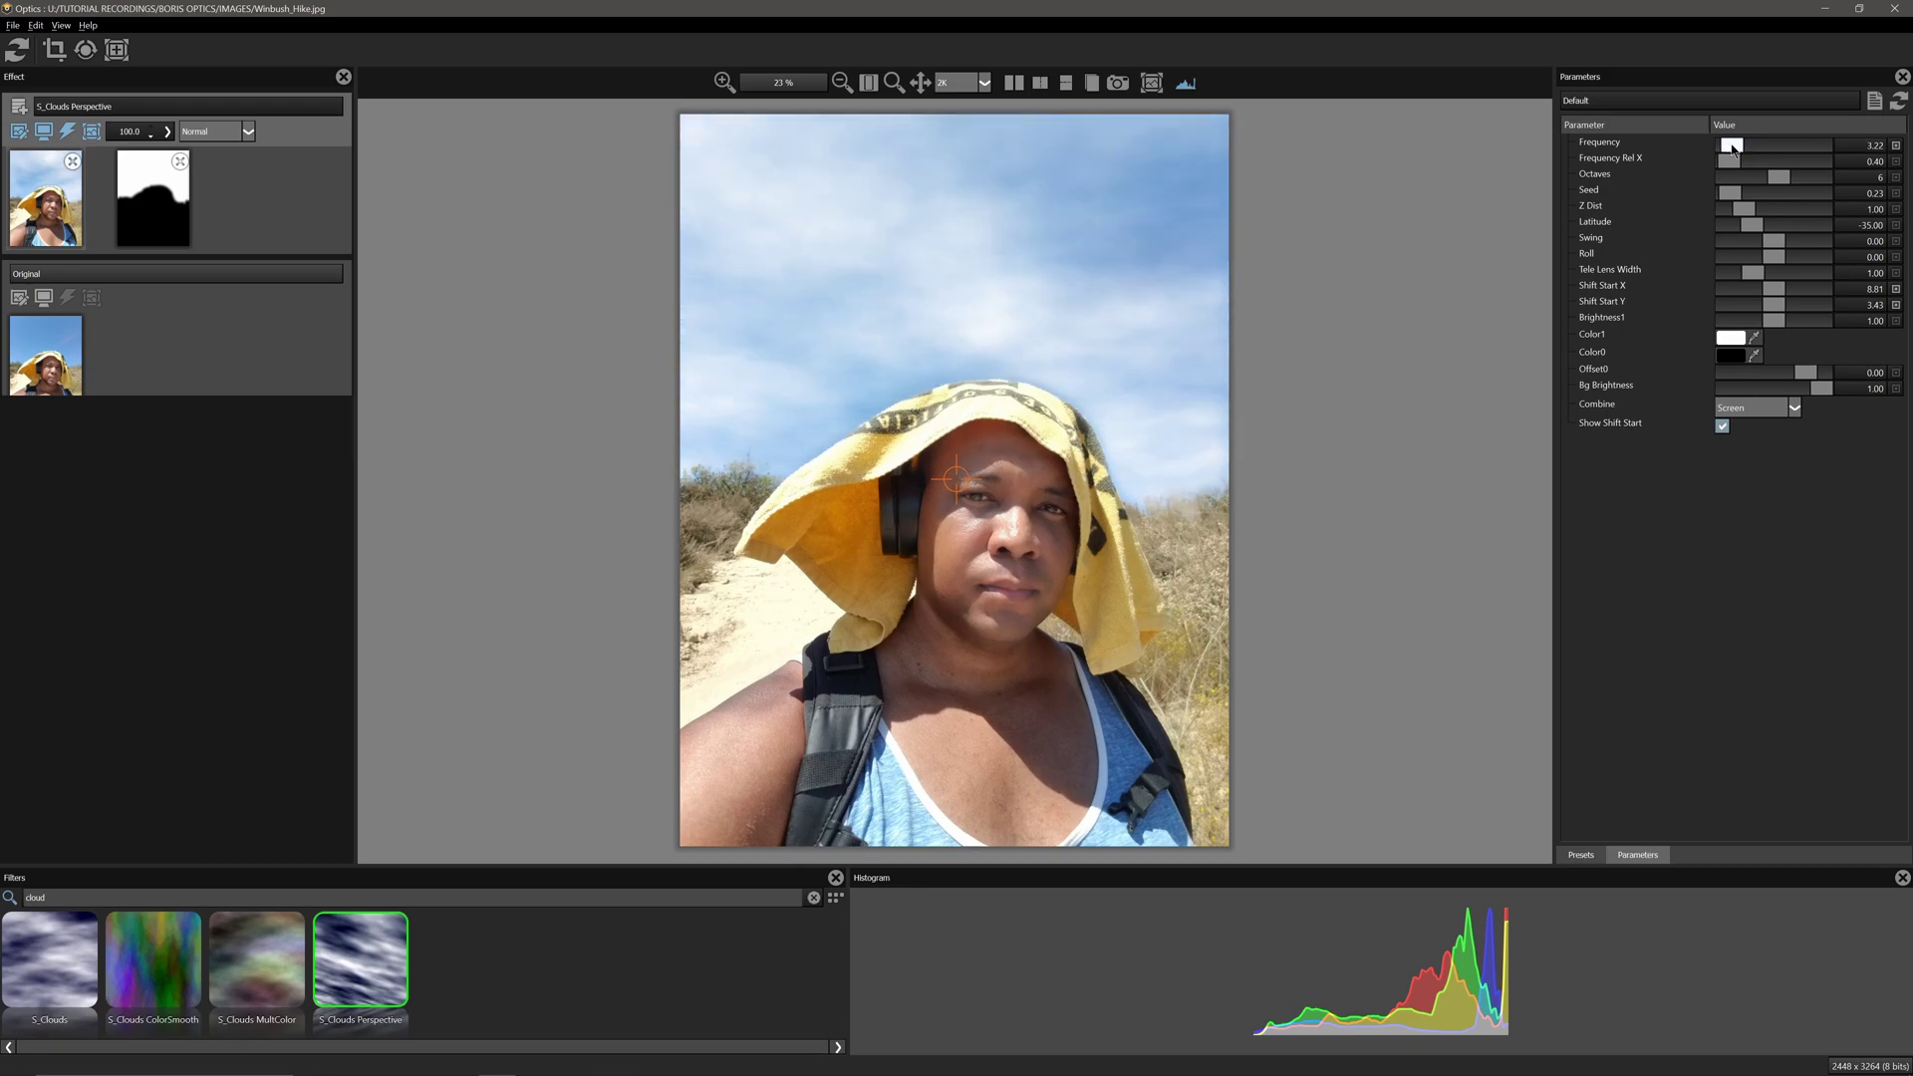
pyautogui.moveTo(1774, 242)
pyautogui.mouseDown()
pyautogui.moveTo(1758, 208)
pyautogui.moveTo(1732, 213)
pyautogui.mouseUp()
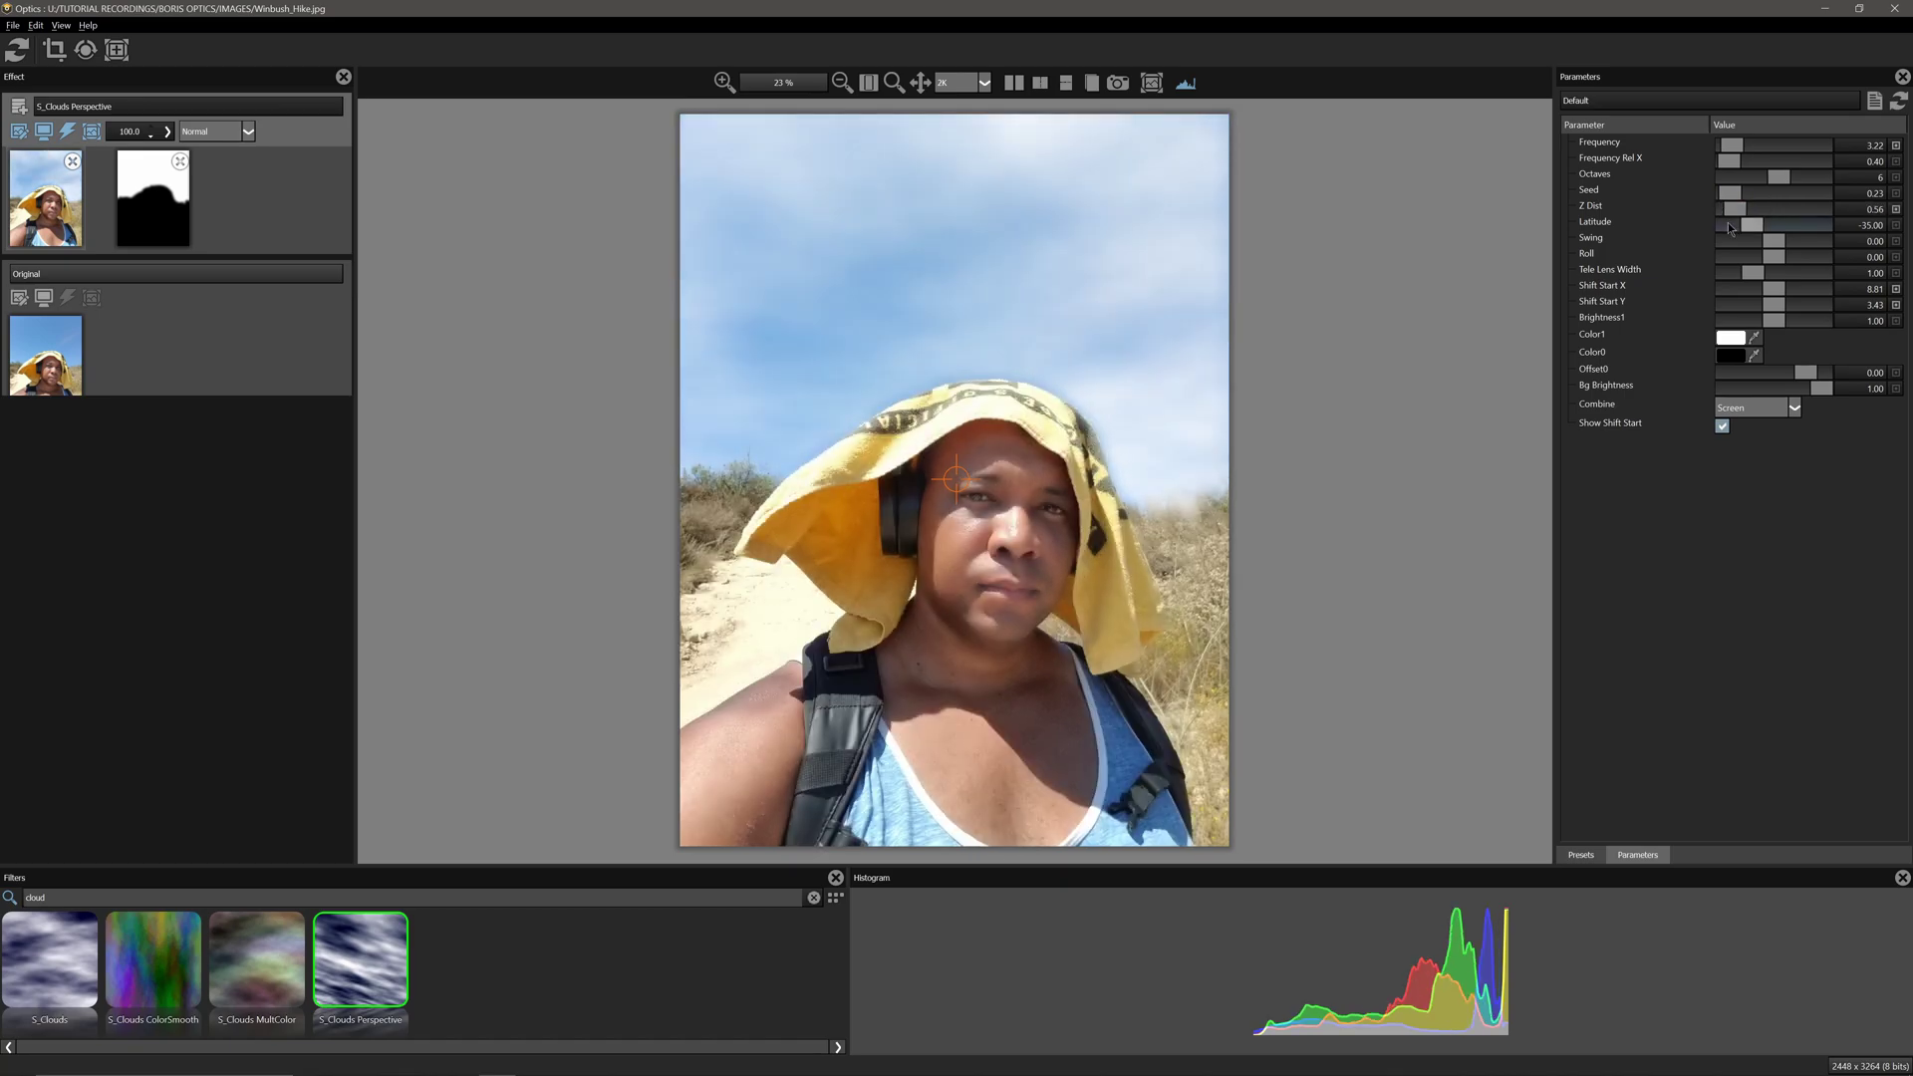
pyautogui.hotkey('ctrl', 'z')
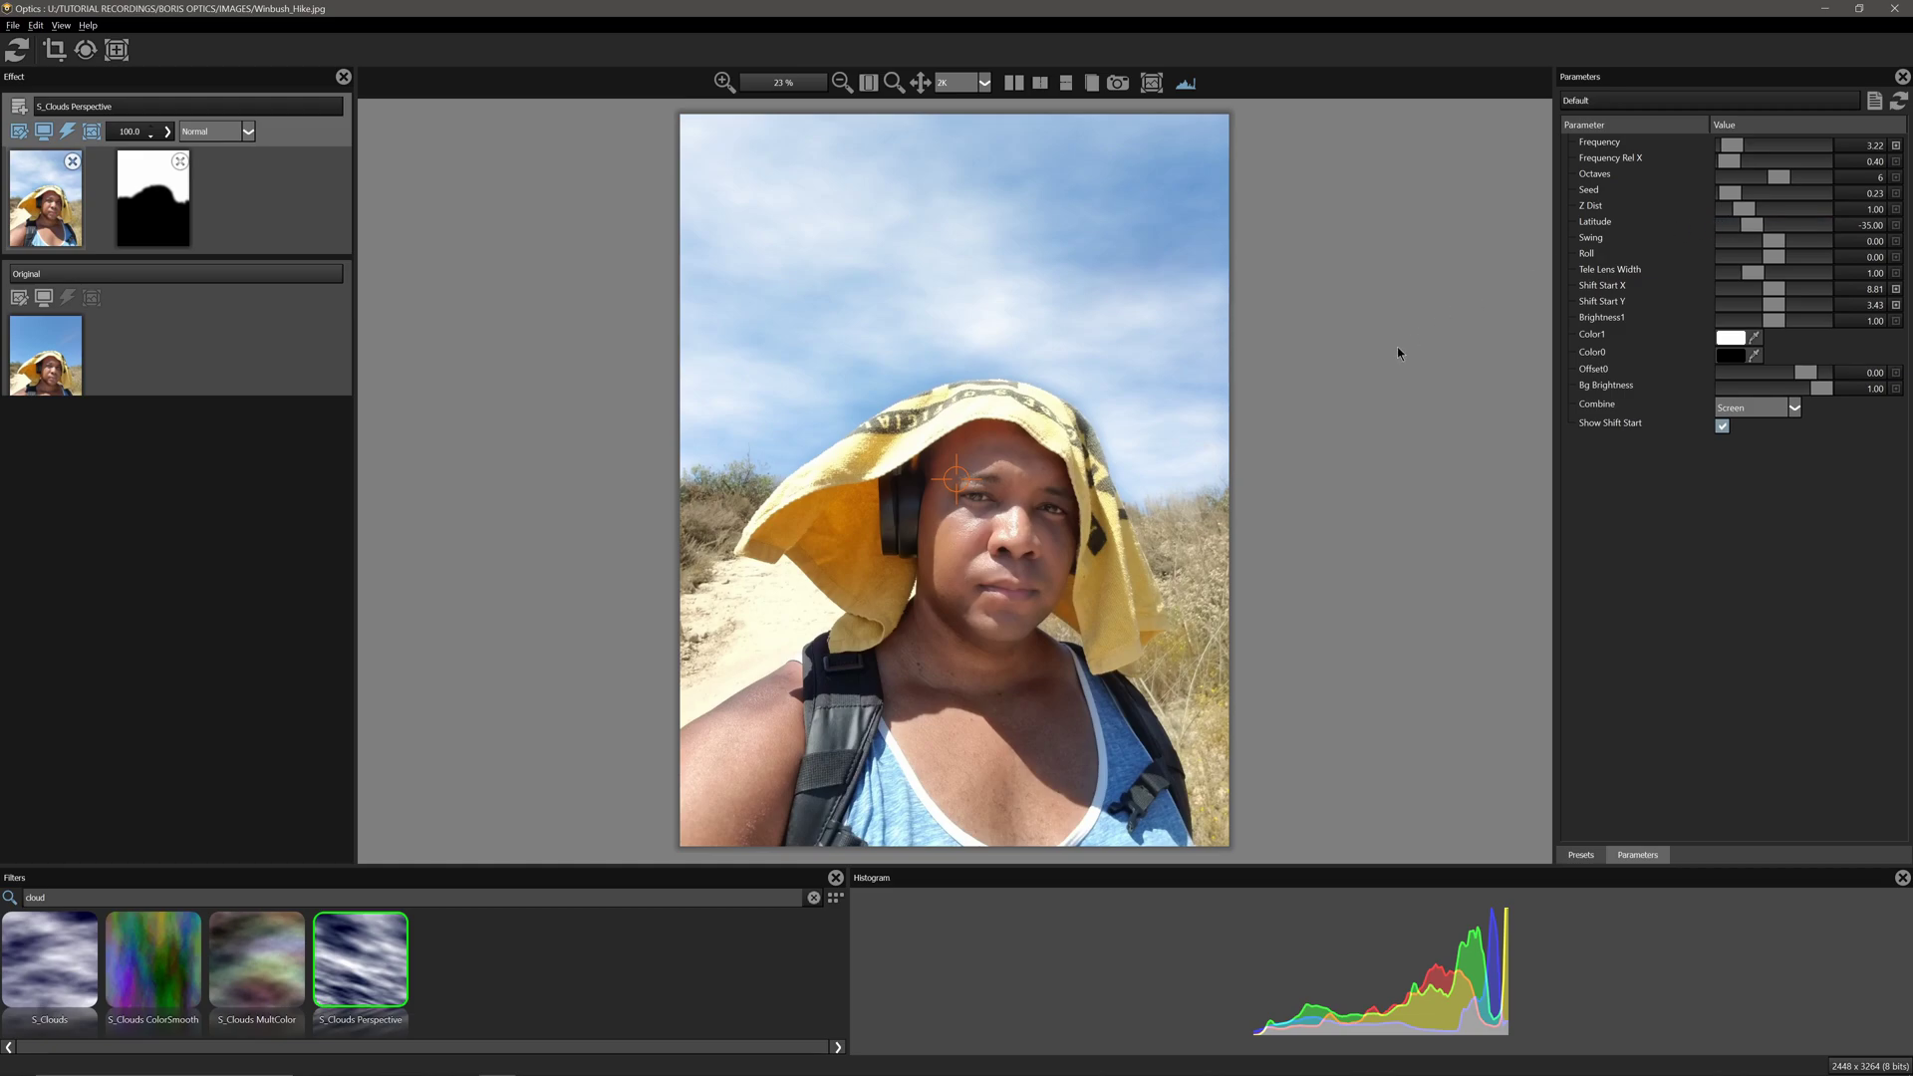
# - Set the clouds effect's Brightness1 to 1.15 and lower its opacity to 42.1
pyautogui.moveTo(1774, 320)
pyautogui.mouseDown()
pyautogui.moveTo(1740, 327)
pyautogui.moveTo(1757, 326)
pyautogui.mouseUp()
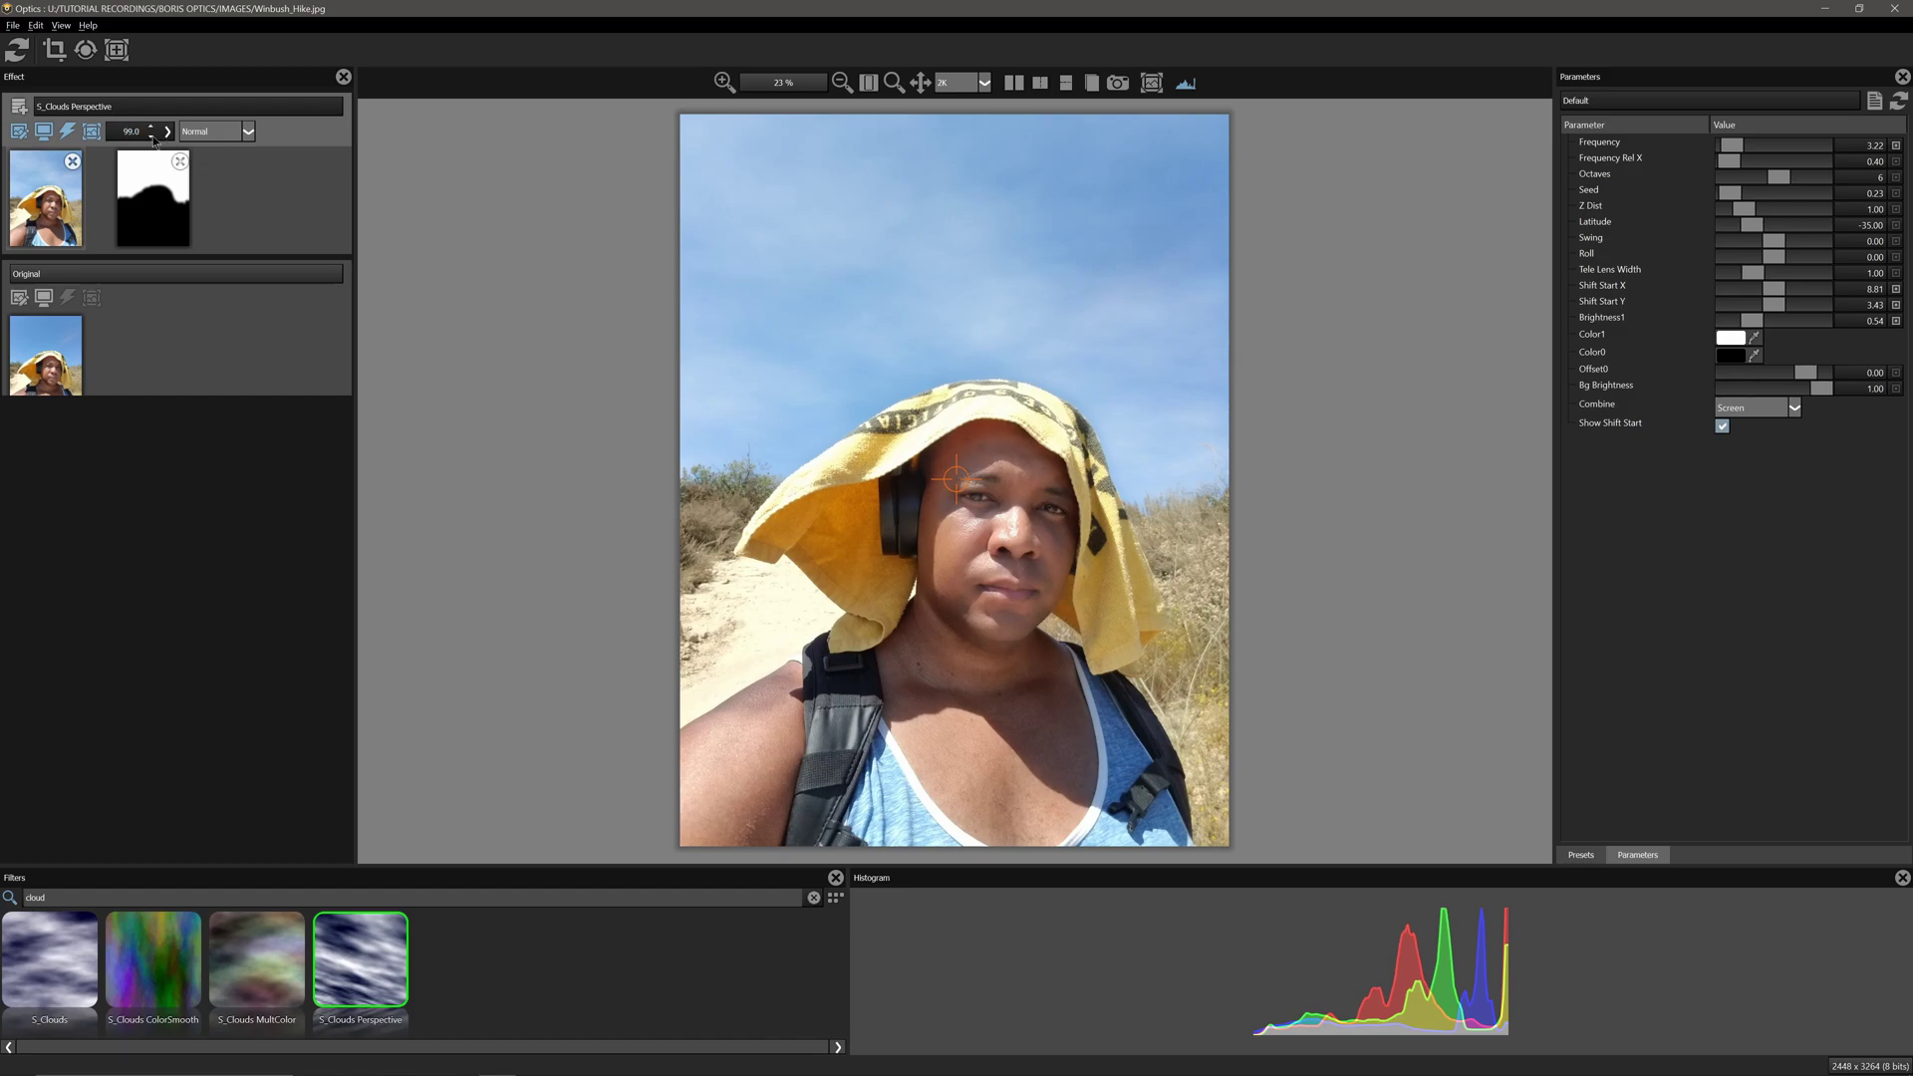
pyautogui.moveTo(166, 134)
pyautogui.mouseDown()
pyautogui.moveTo(200, 152)
pyautogui.moveTo(149, 152)
pyautogui.moveTo(174, 157)
pyautogui.mouseUp()
pyautogui.moveTo(1754, 320); pyautogui.dragTo(1782, 322)
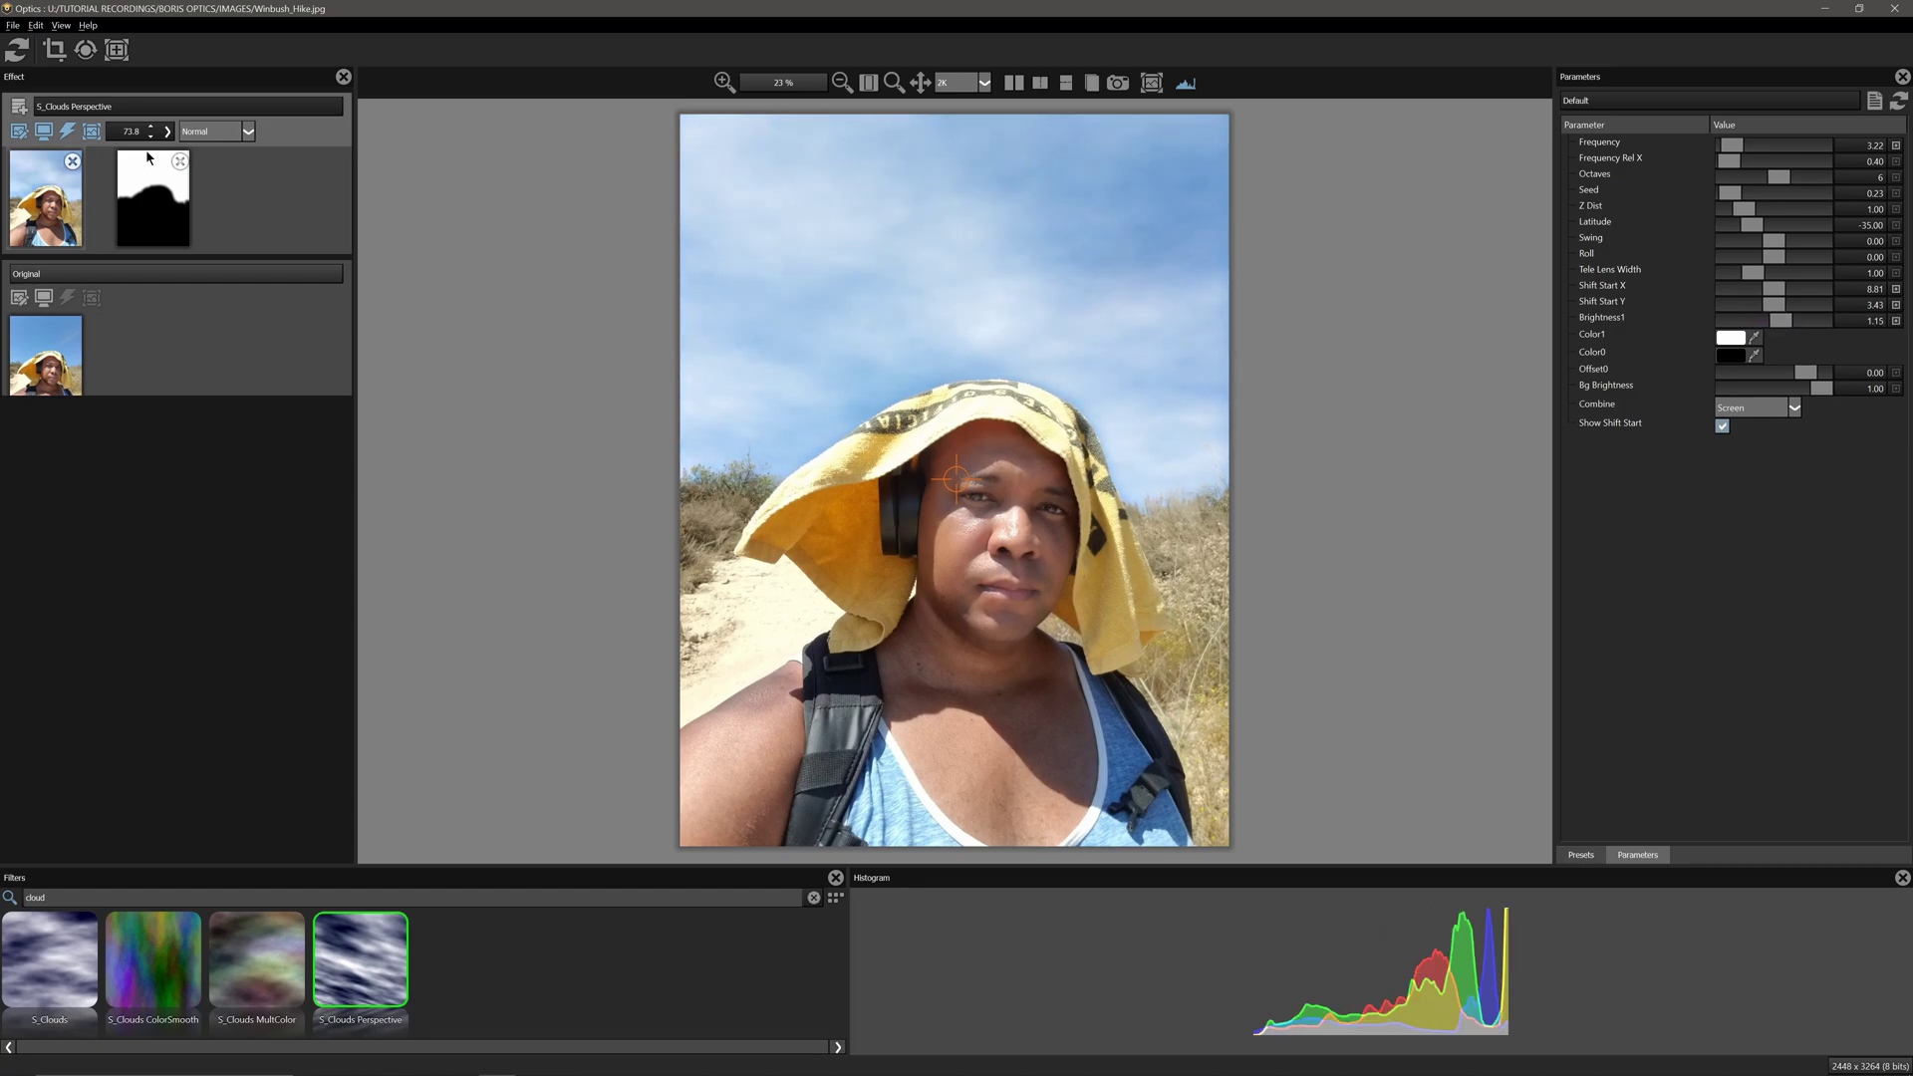
pyautogui.moveTo(167, 135); pyautogui.dragTo(125, 159)
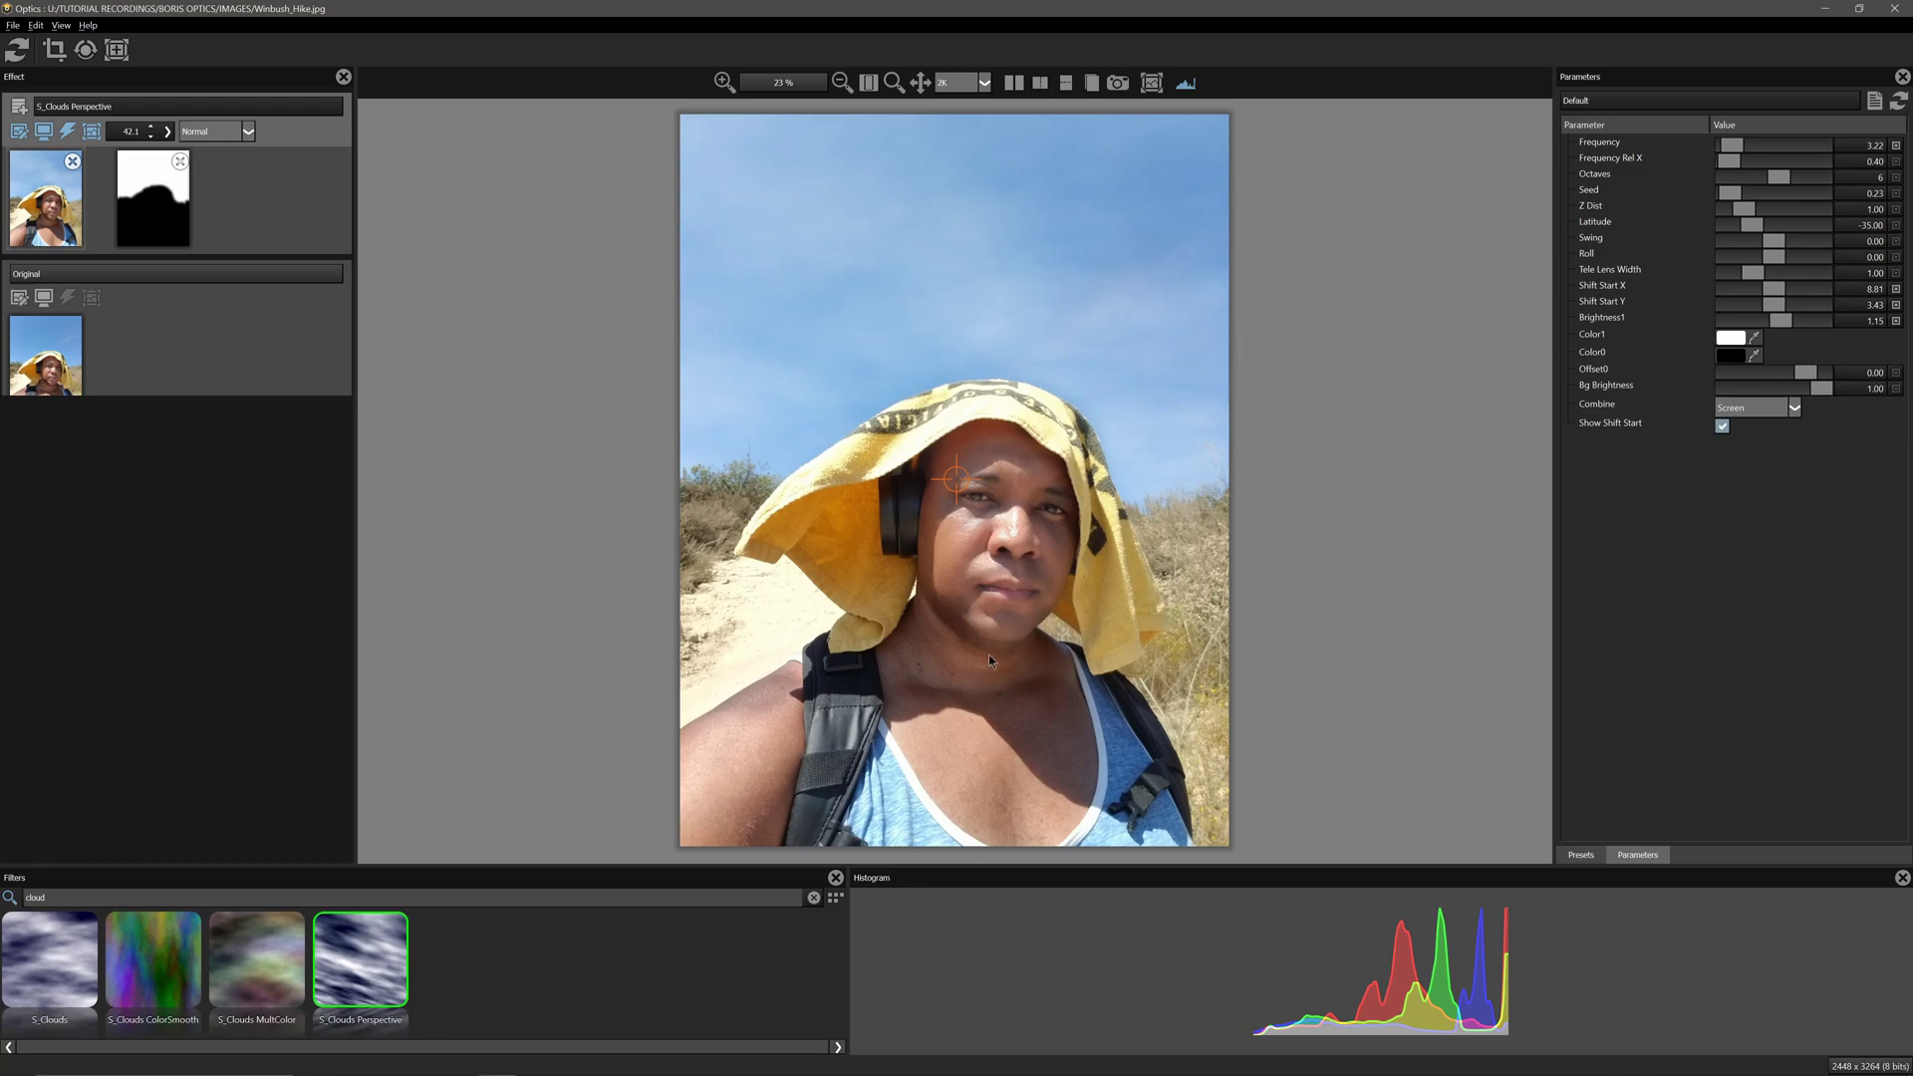
# - Add a new effect layer above the clouds, search the filters for "skin" and apply Skin Tone
pyautogui.click(18, 107)
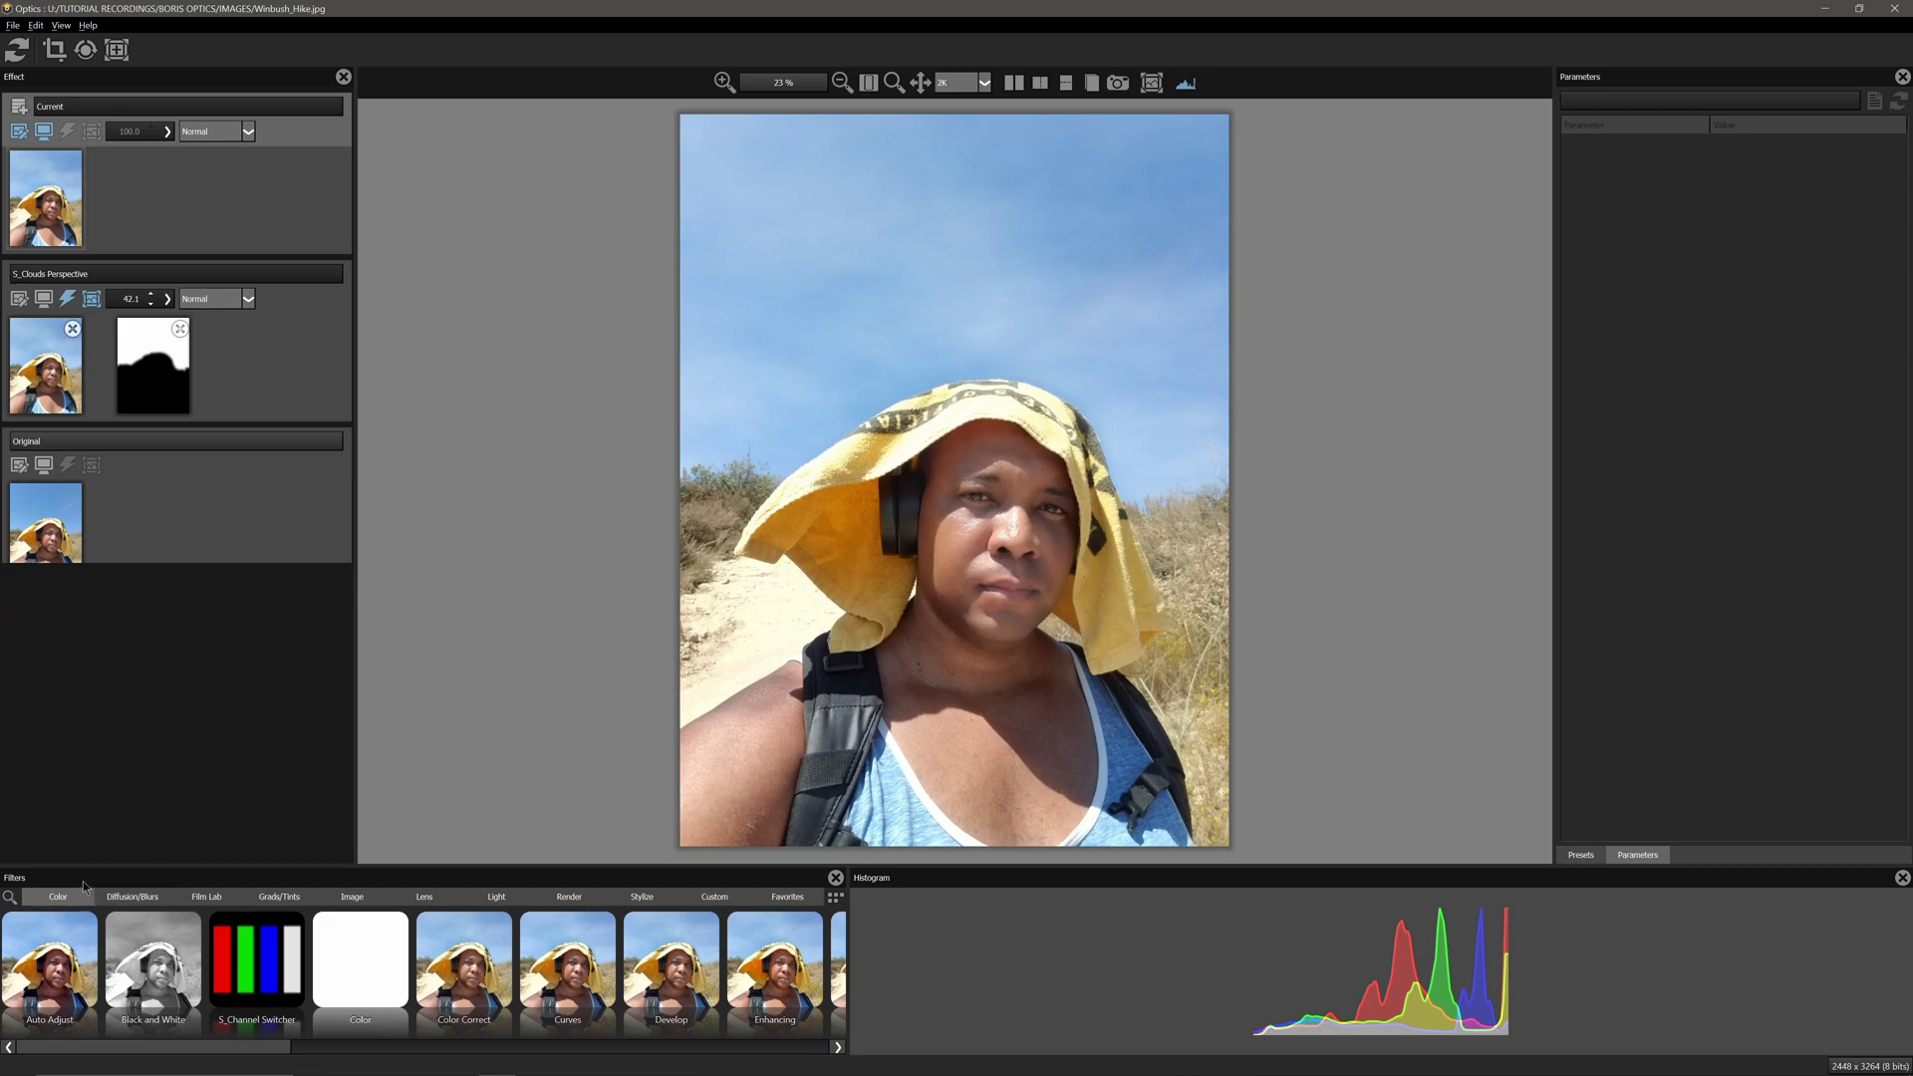
pyautogui.click(36, 885)
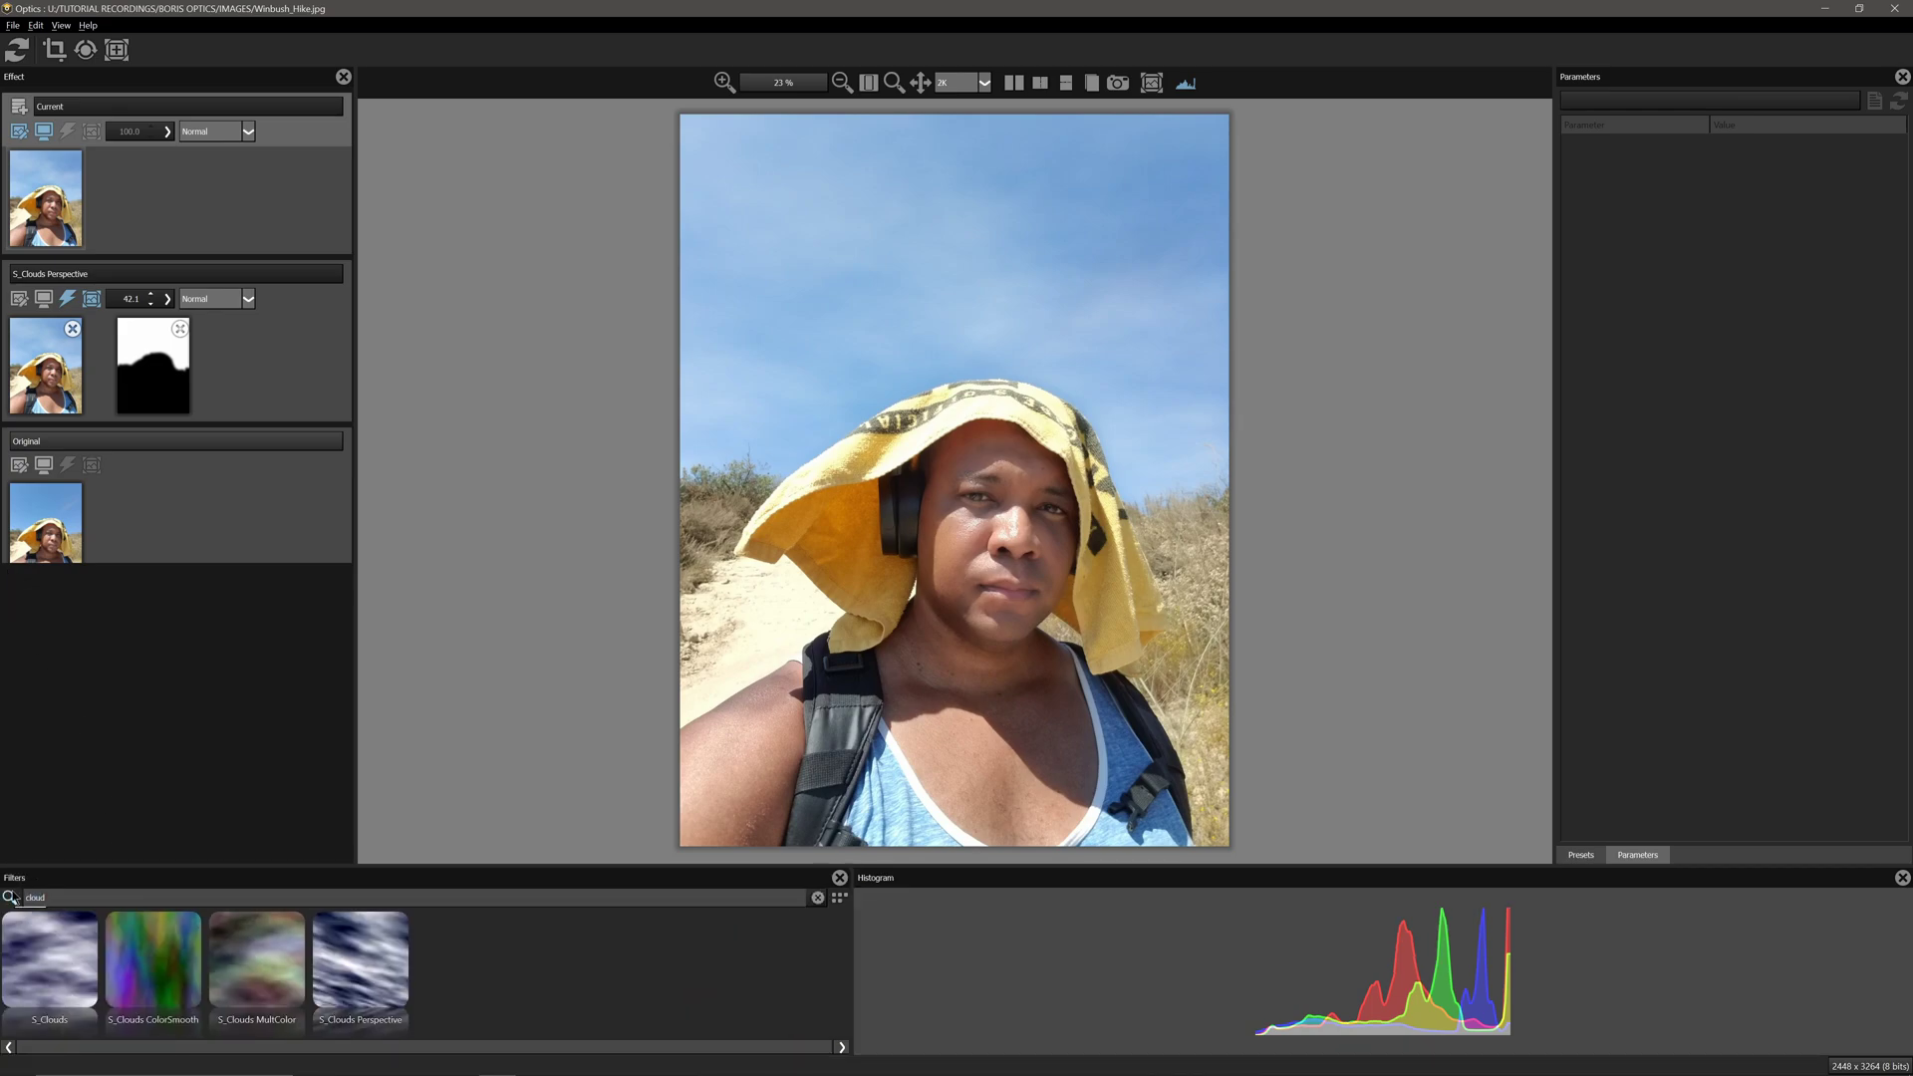
pyautogui.press('BackSpace')
pyautogui.press('BackSpace')
pyautogui.press('BackSpace')
pyautogui.press('BackSpace')
pyautogui.press('BackSpace')
pyautogui.write('skin')
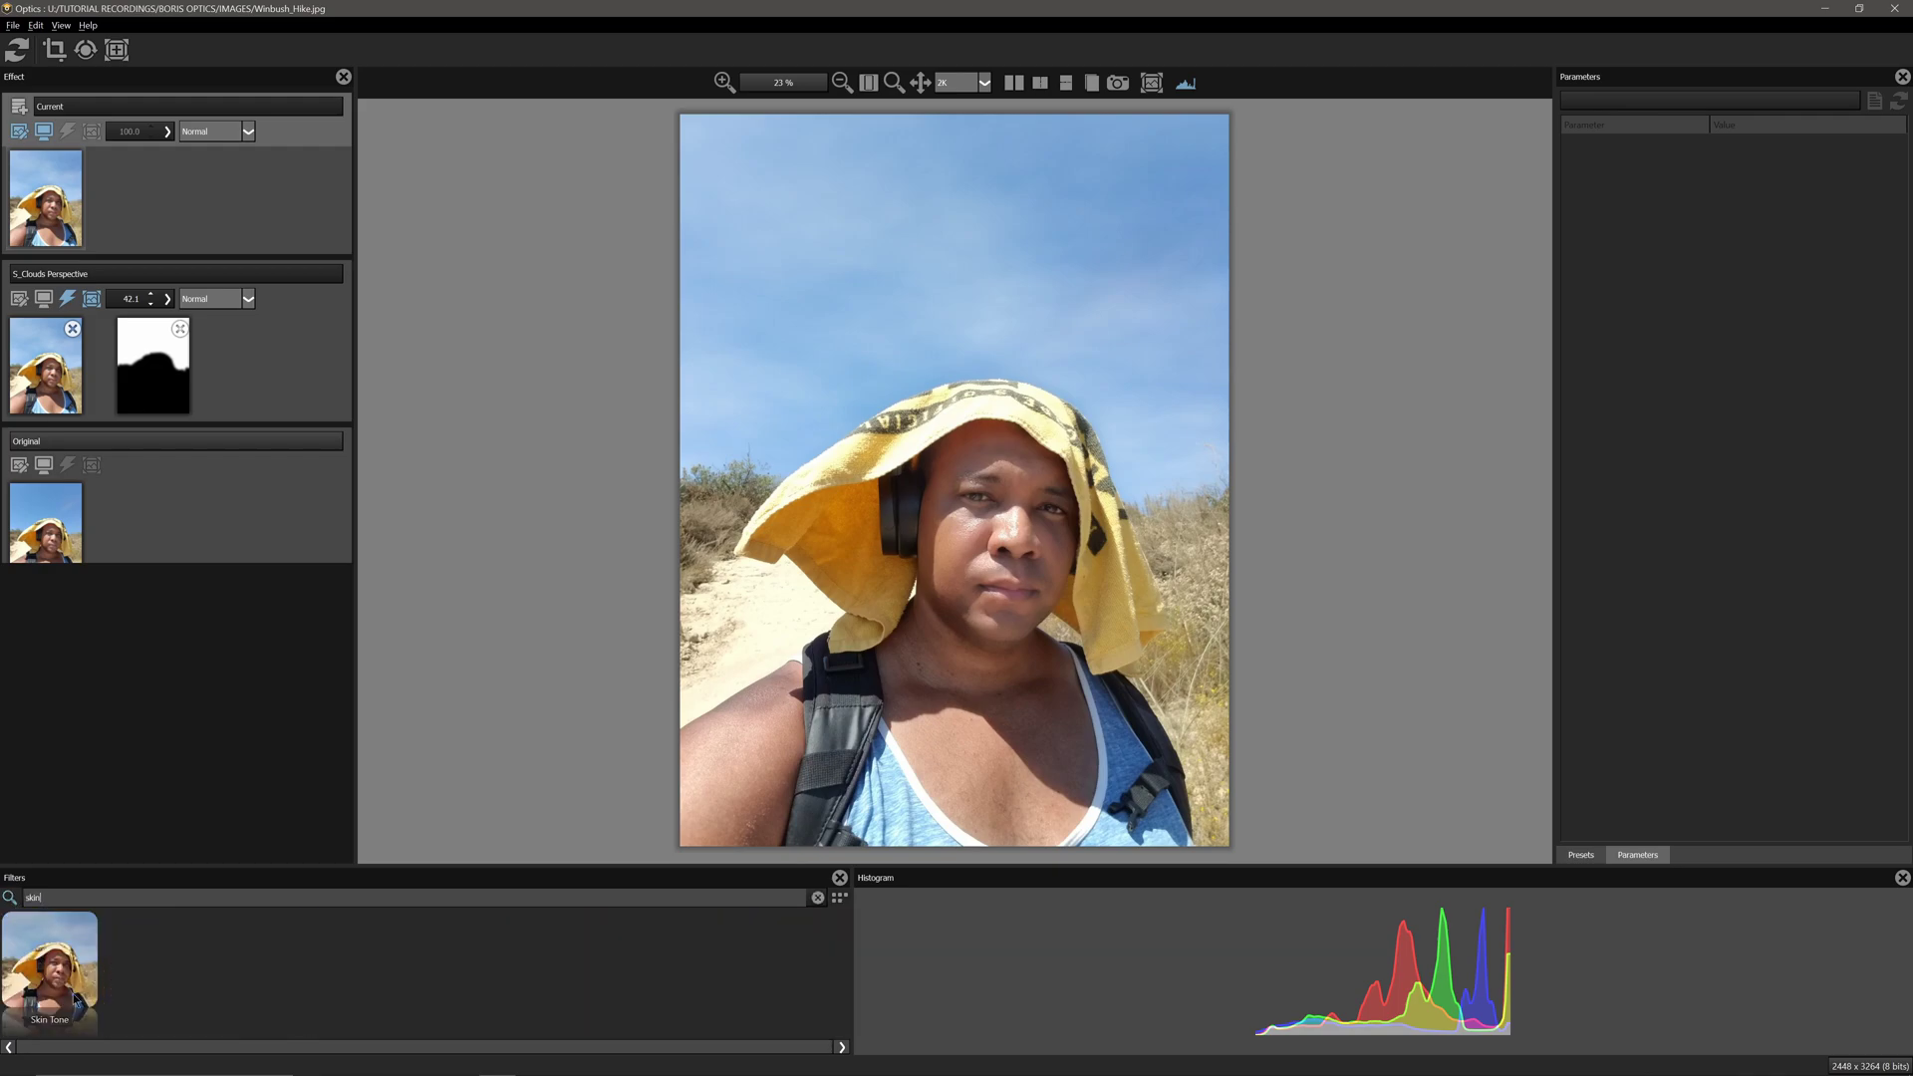
pyautogui.click(71, 993)
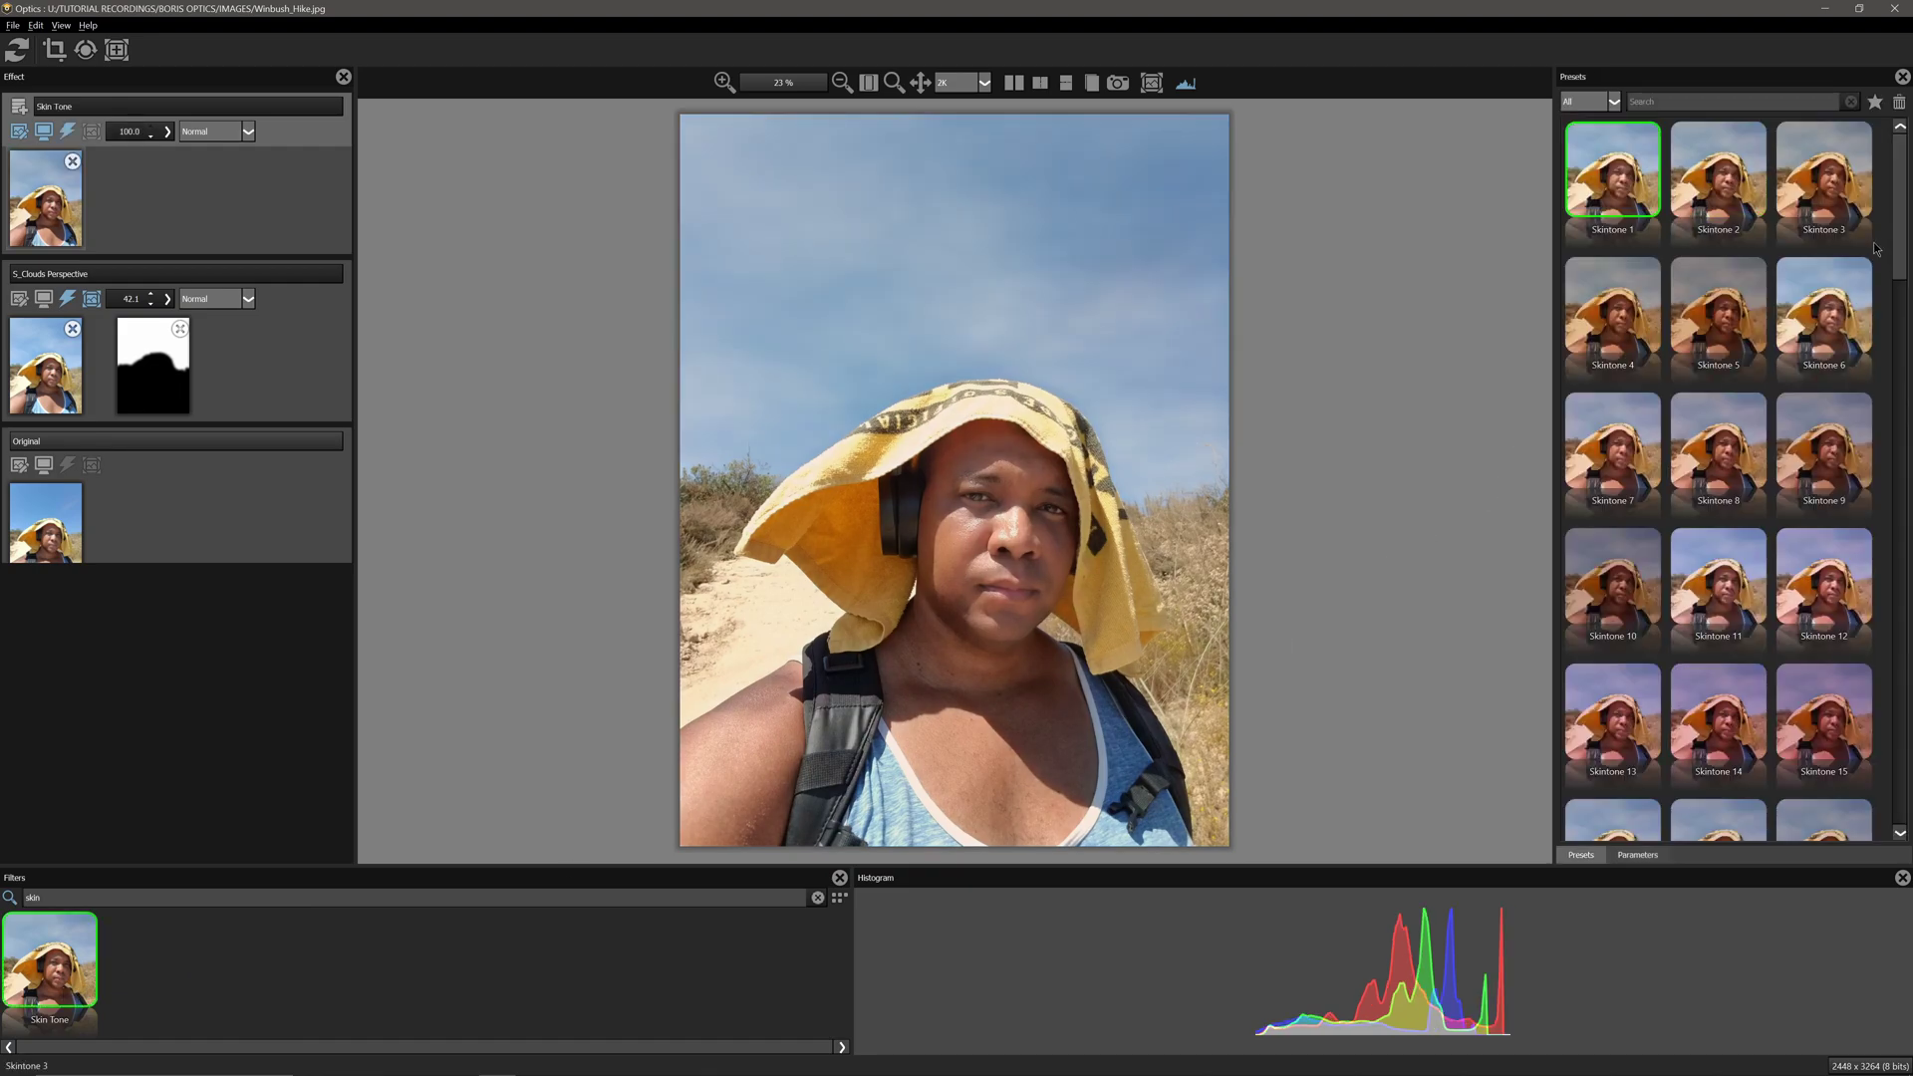
# - Try several Skin Tone presets, including Skintone 71, 67 and 62, and apply Skintone 70
pyautogui.moveTo(1900, 185); pyautogui.dragTo(1907, 721)
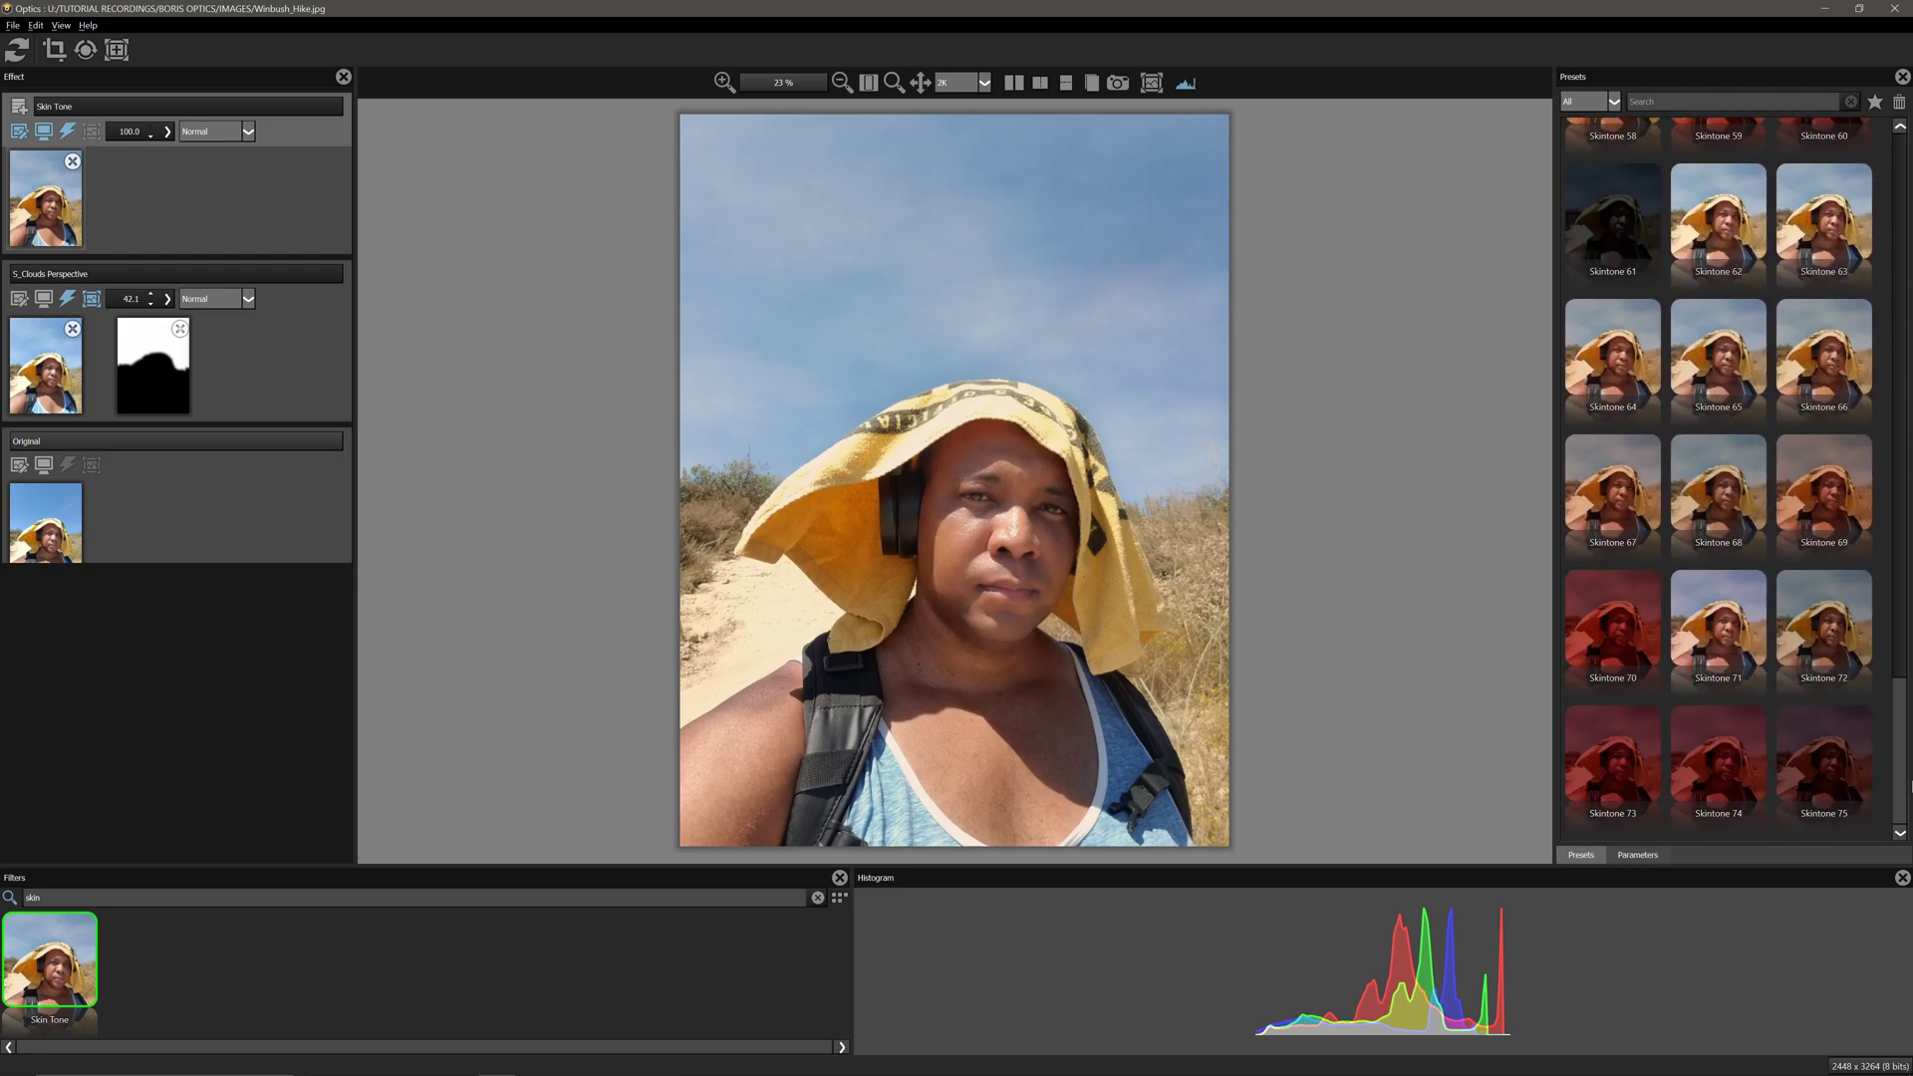
pyautogui.click(1729, 646)
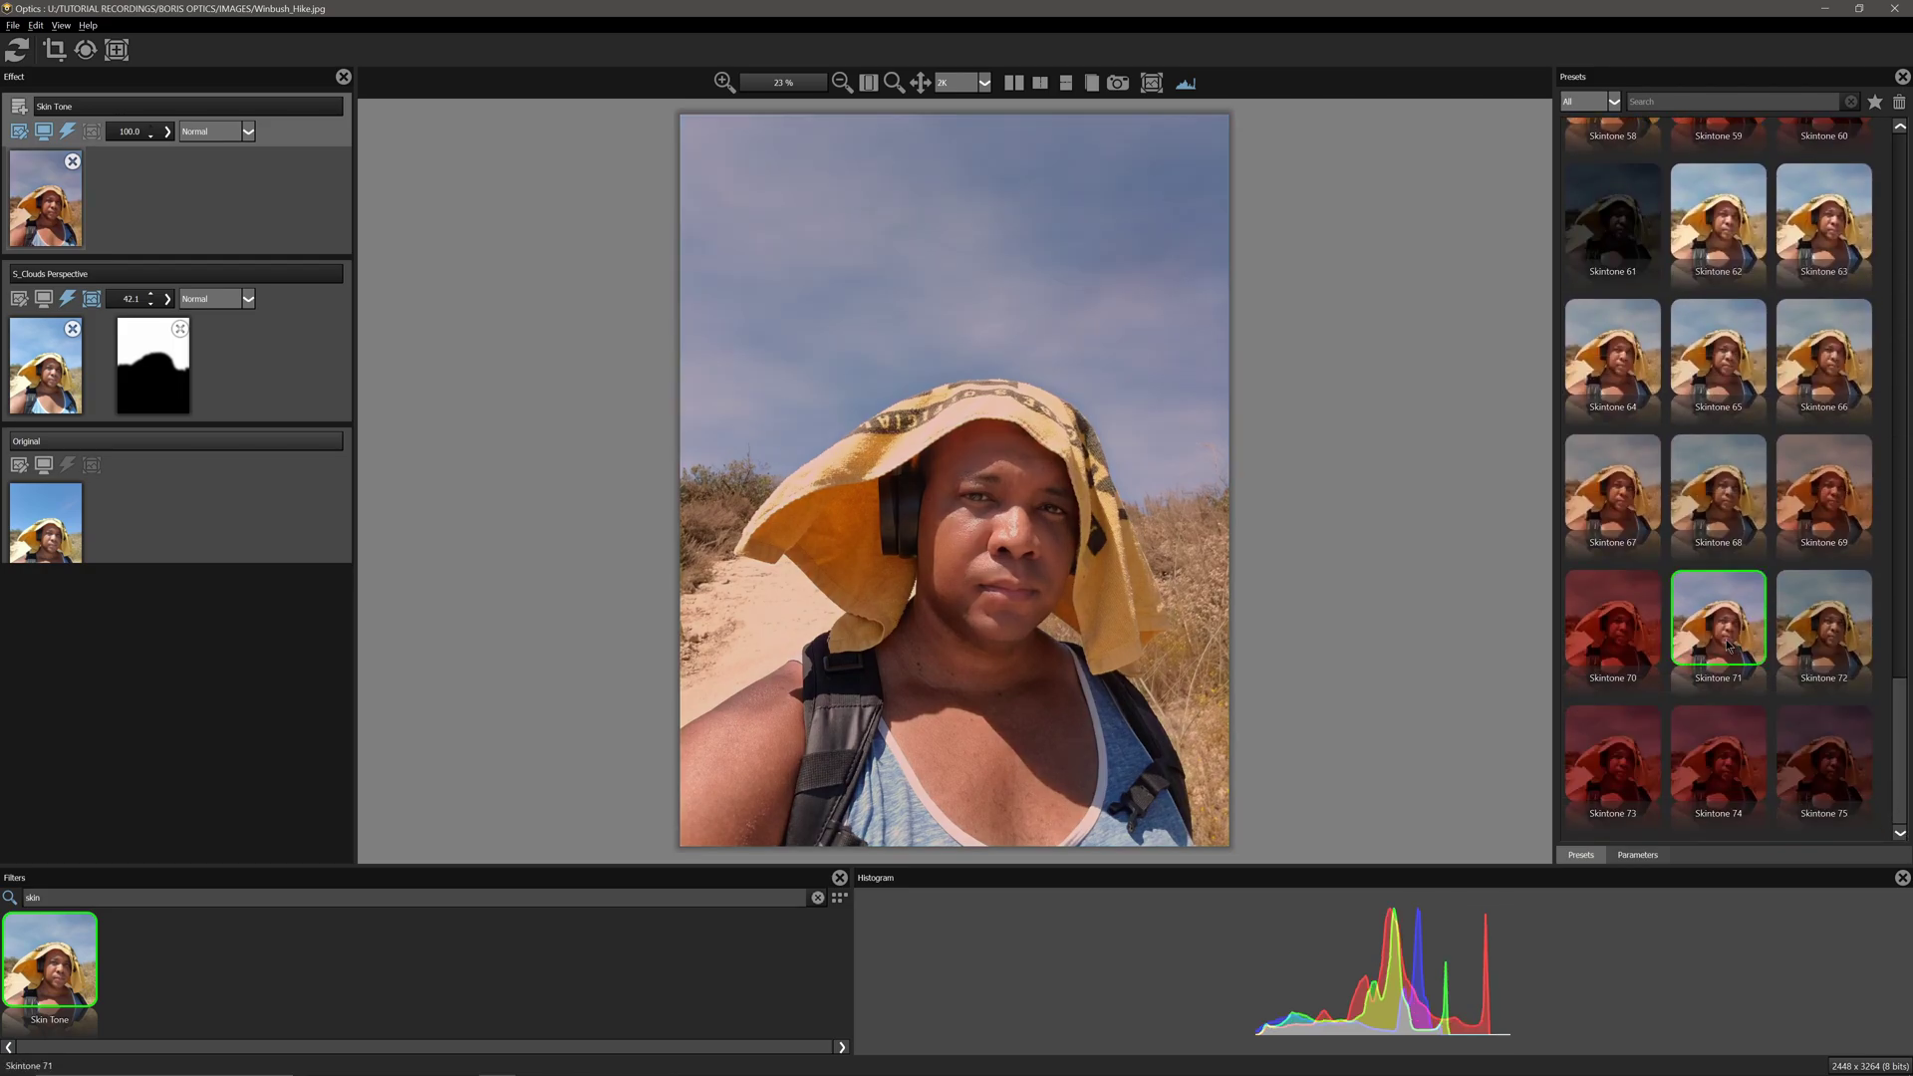
pyautogui.click(1716, 499)
pyautogui.click(1648, 505)
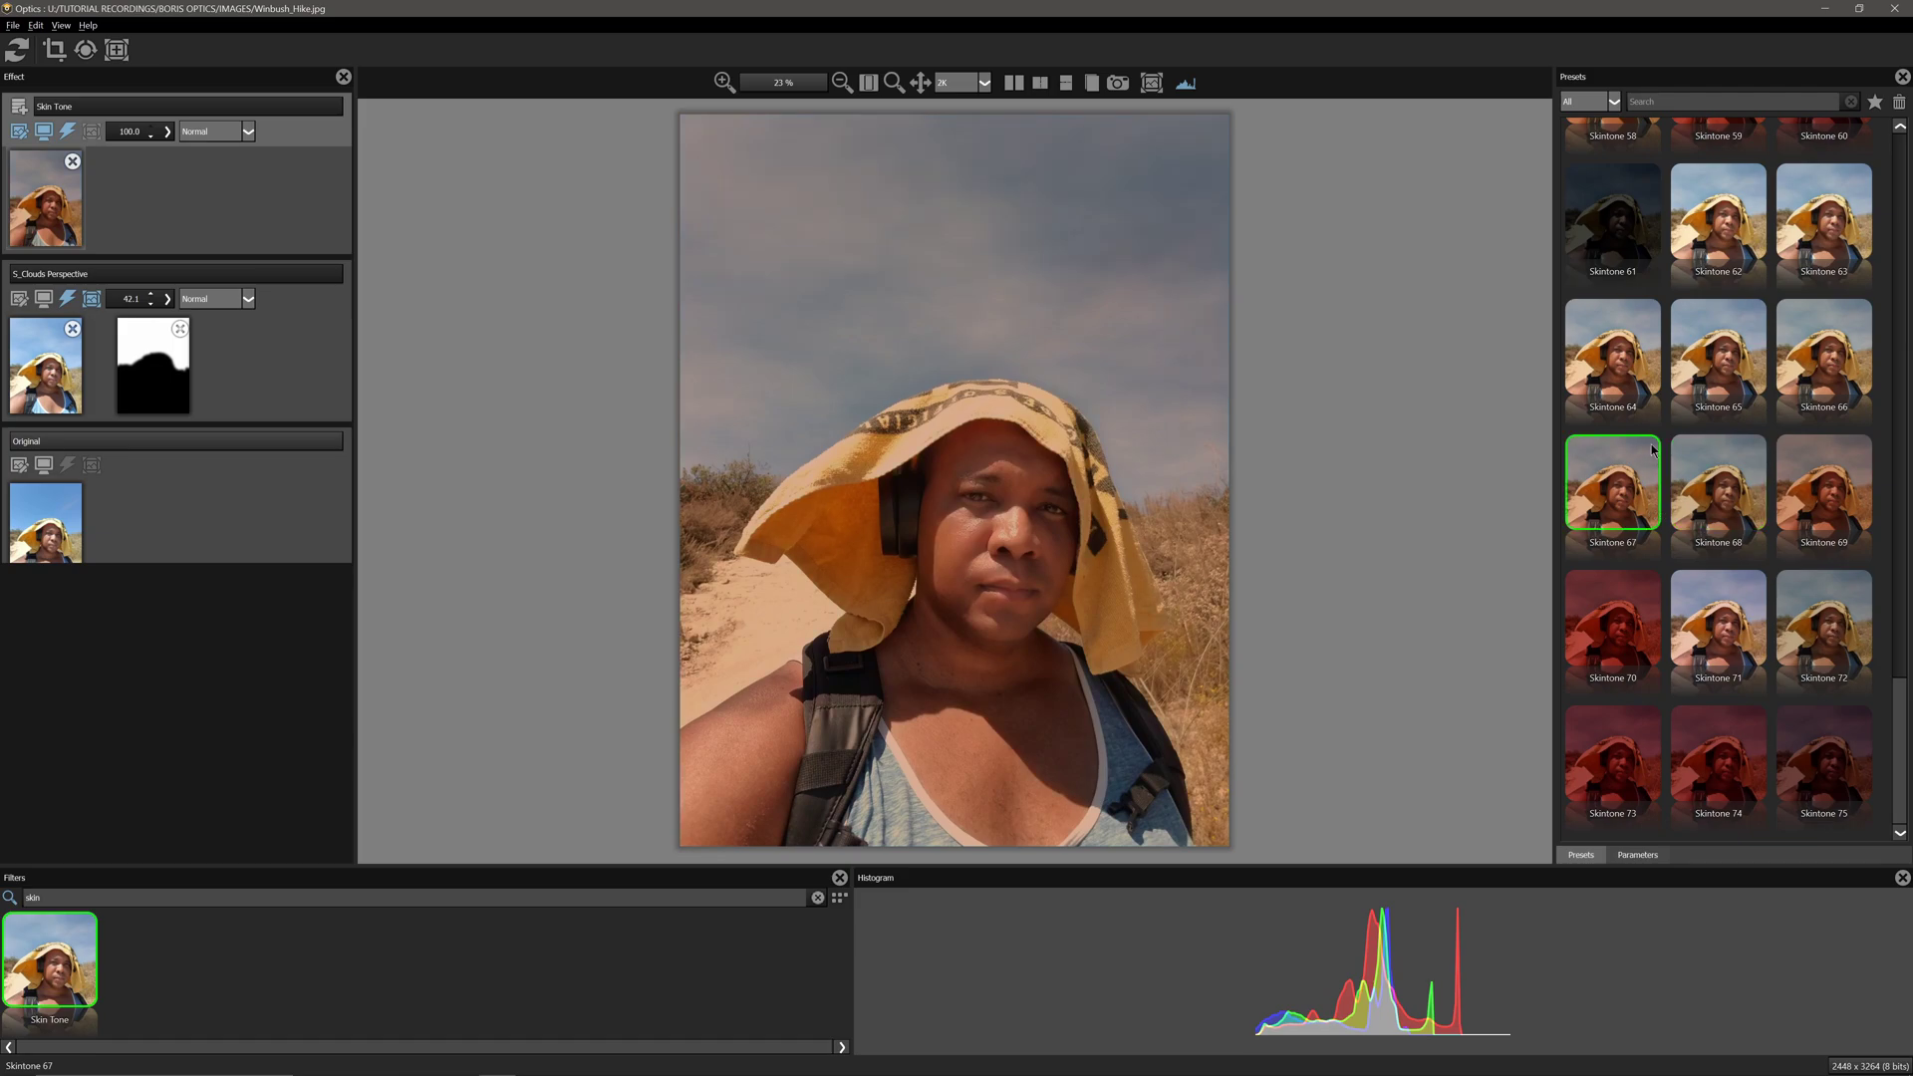
pyautogui.click(1650, 419)
pyautogui.click(1734, 379)
pyautogui.click(1801, 381)
pyautogui.click(1710, 237)
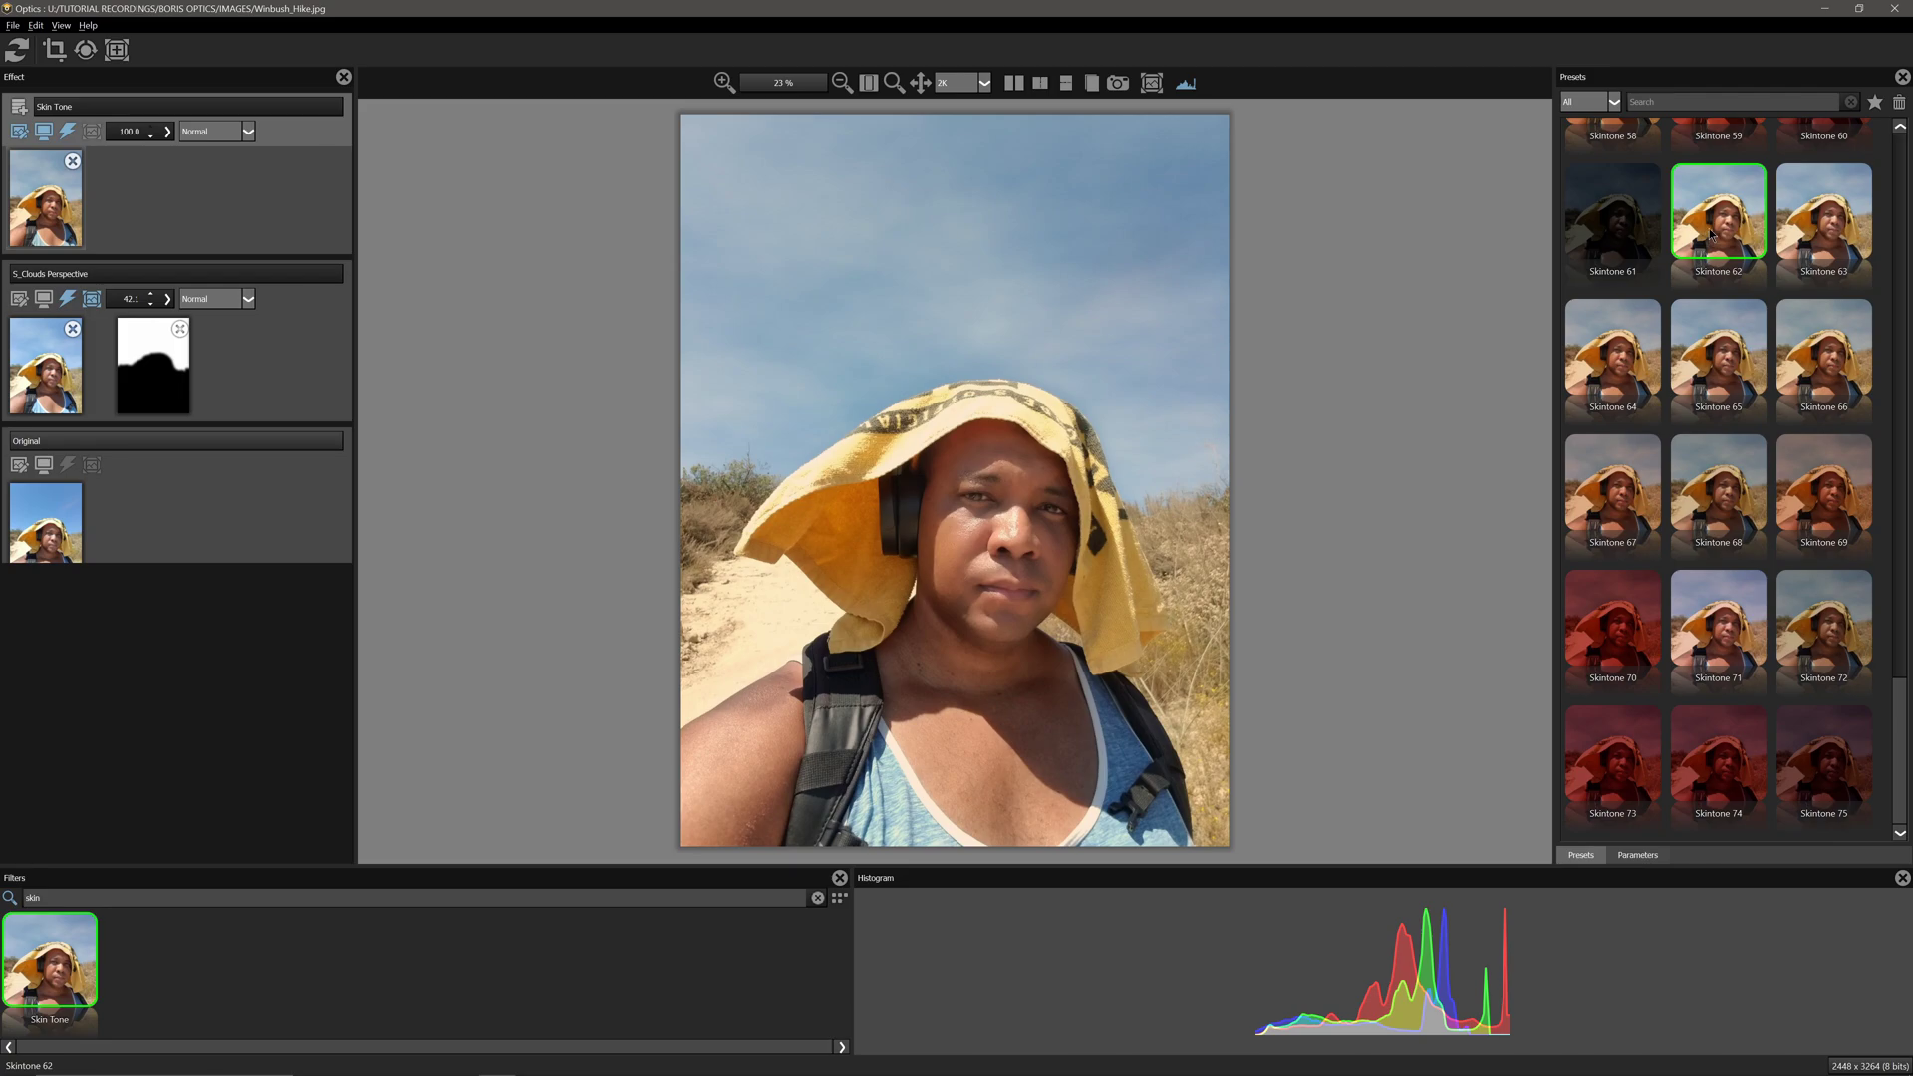
pyautogui.click(1628, 658)
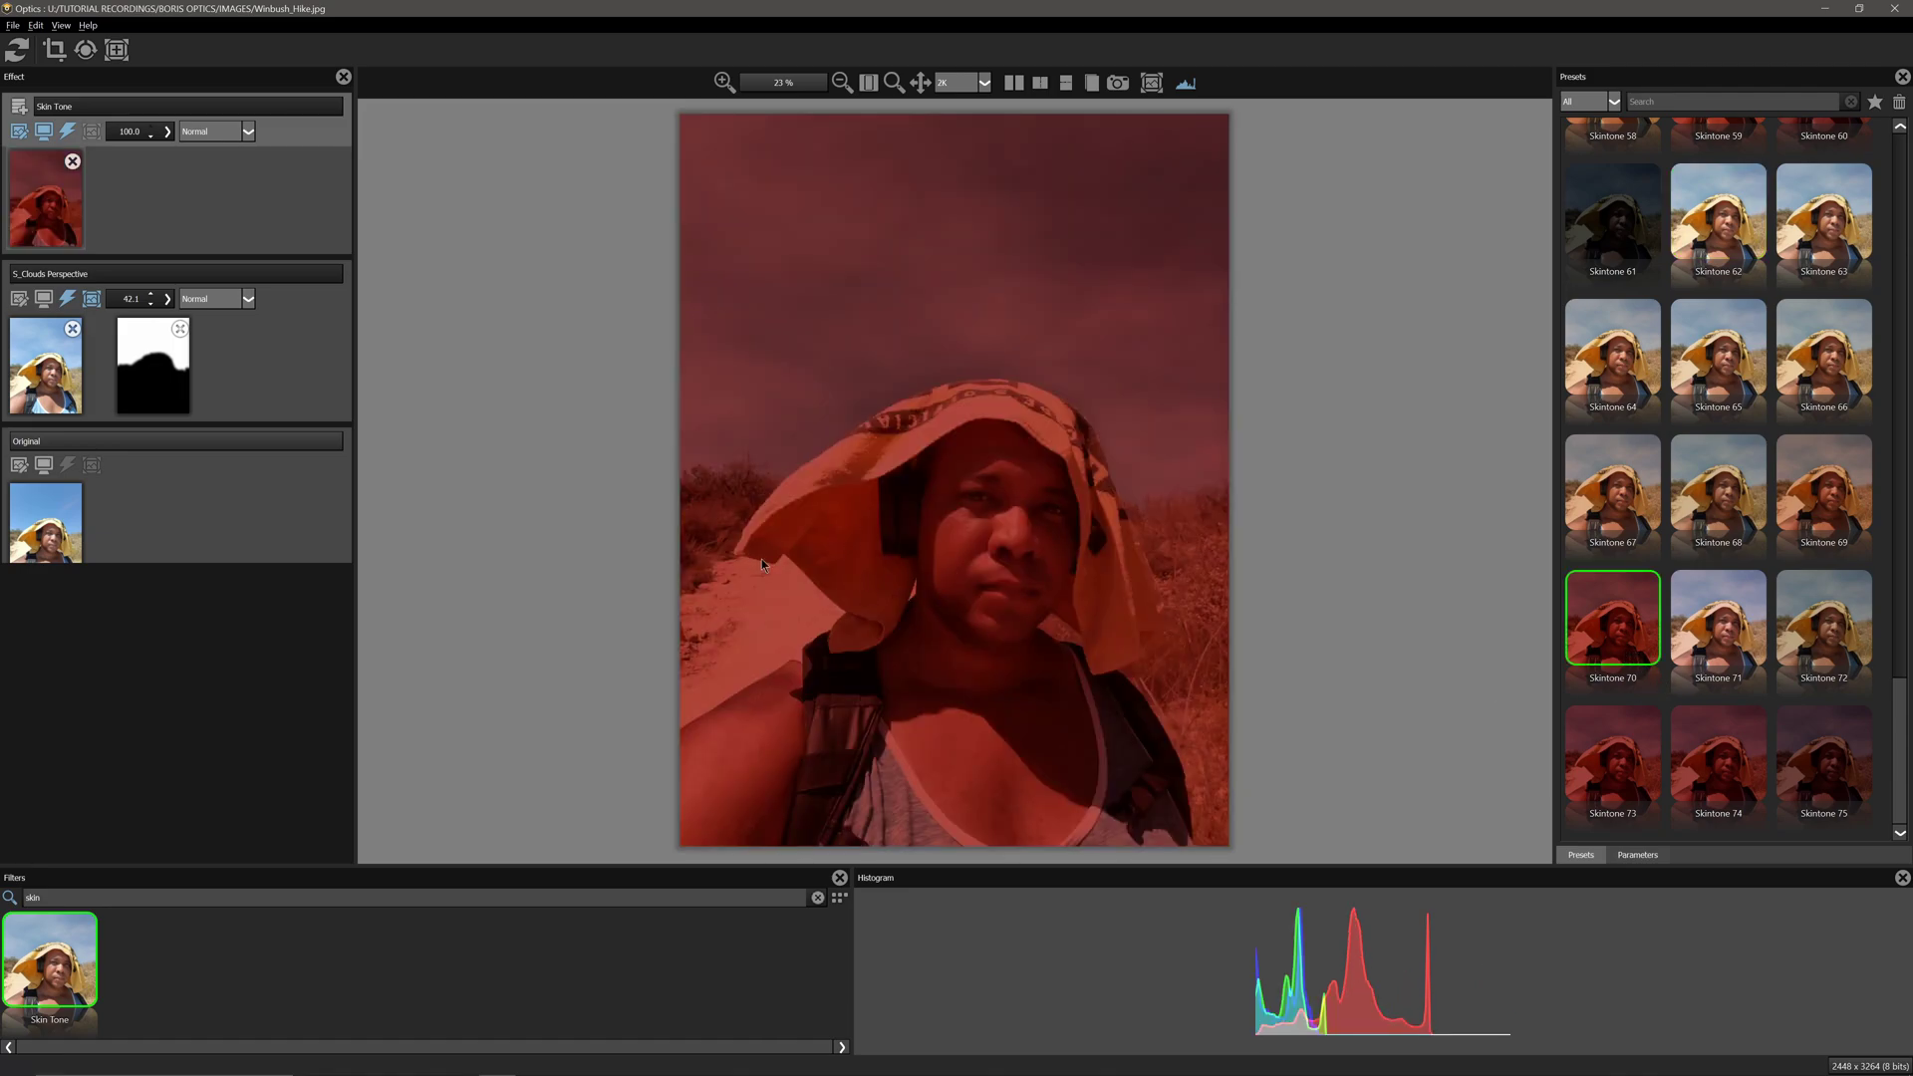
# - Add an EZMask to the Skin Tone effect
pyautogui.click(119, 49)
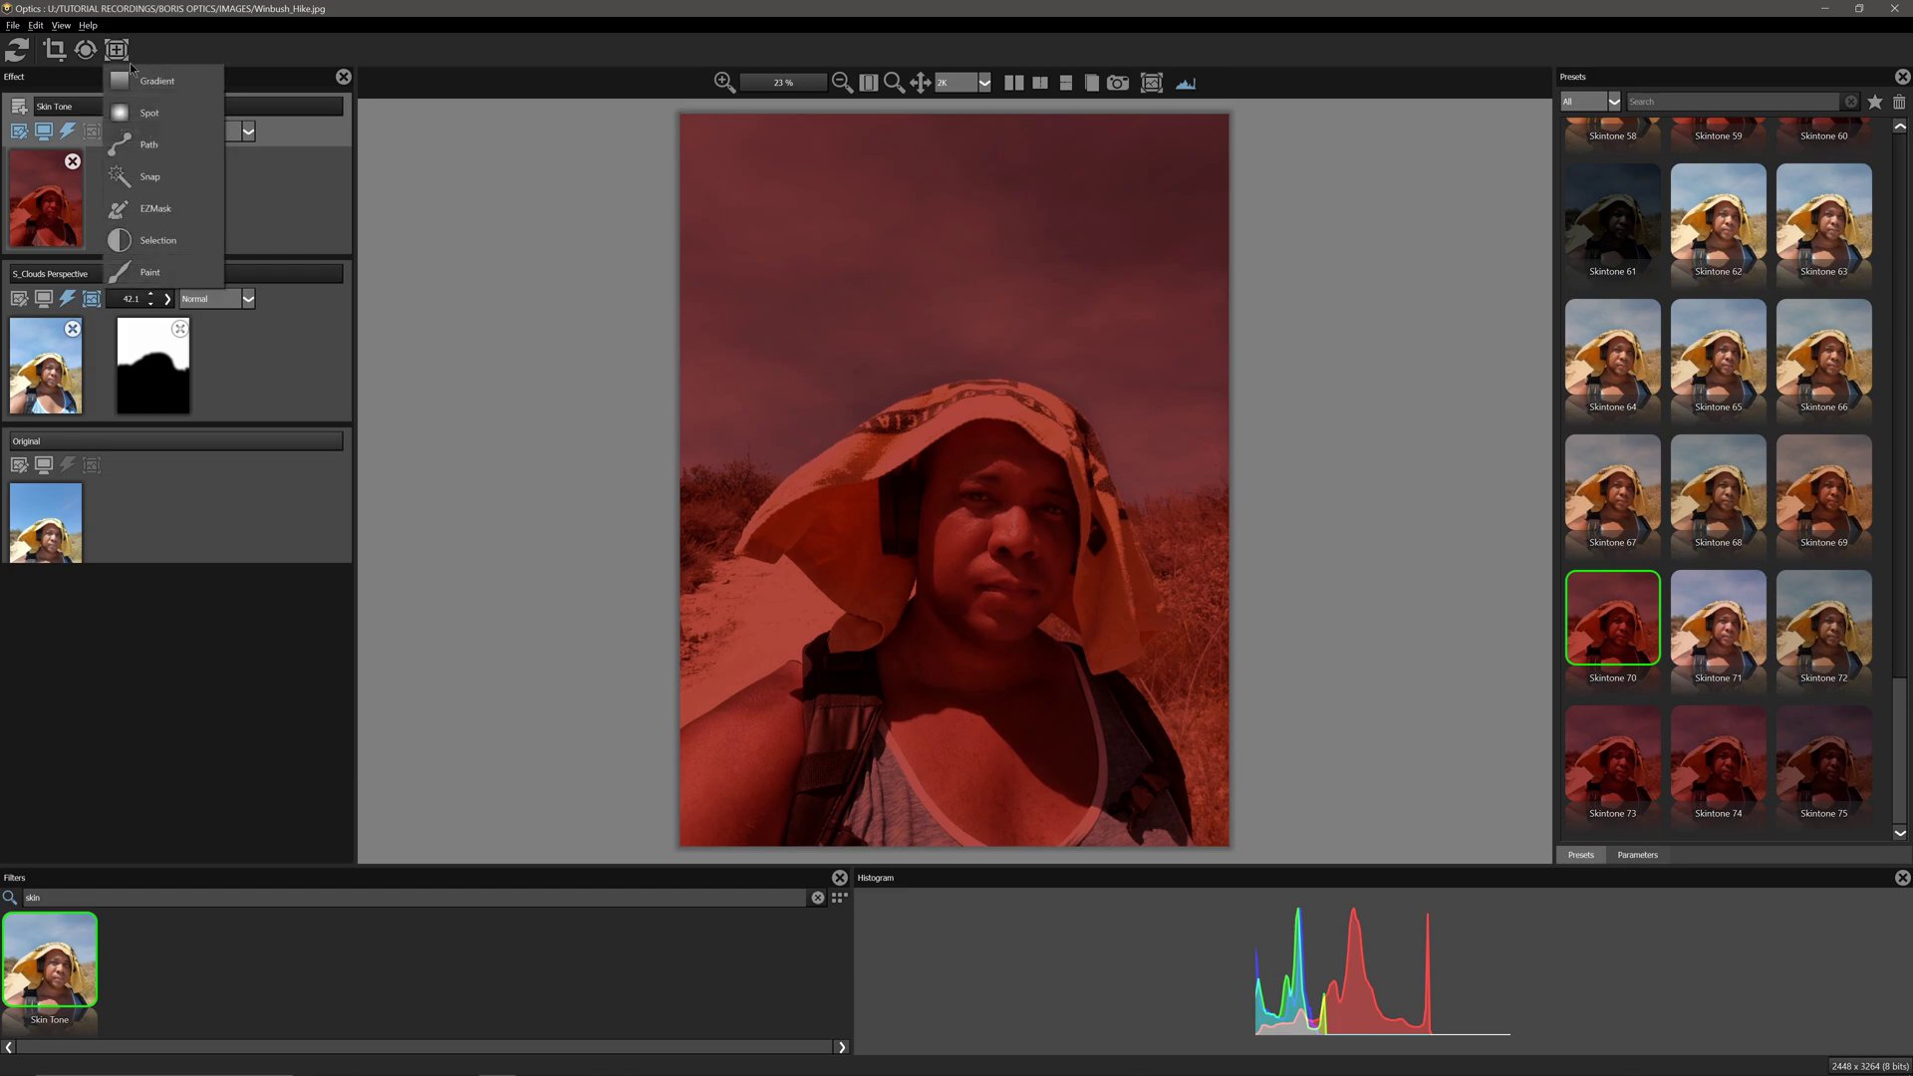
pyautogui.click(155, 210)
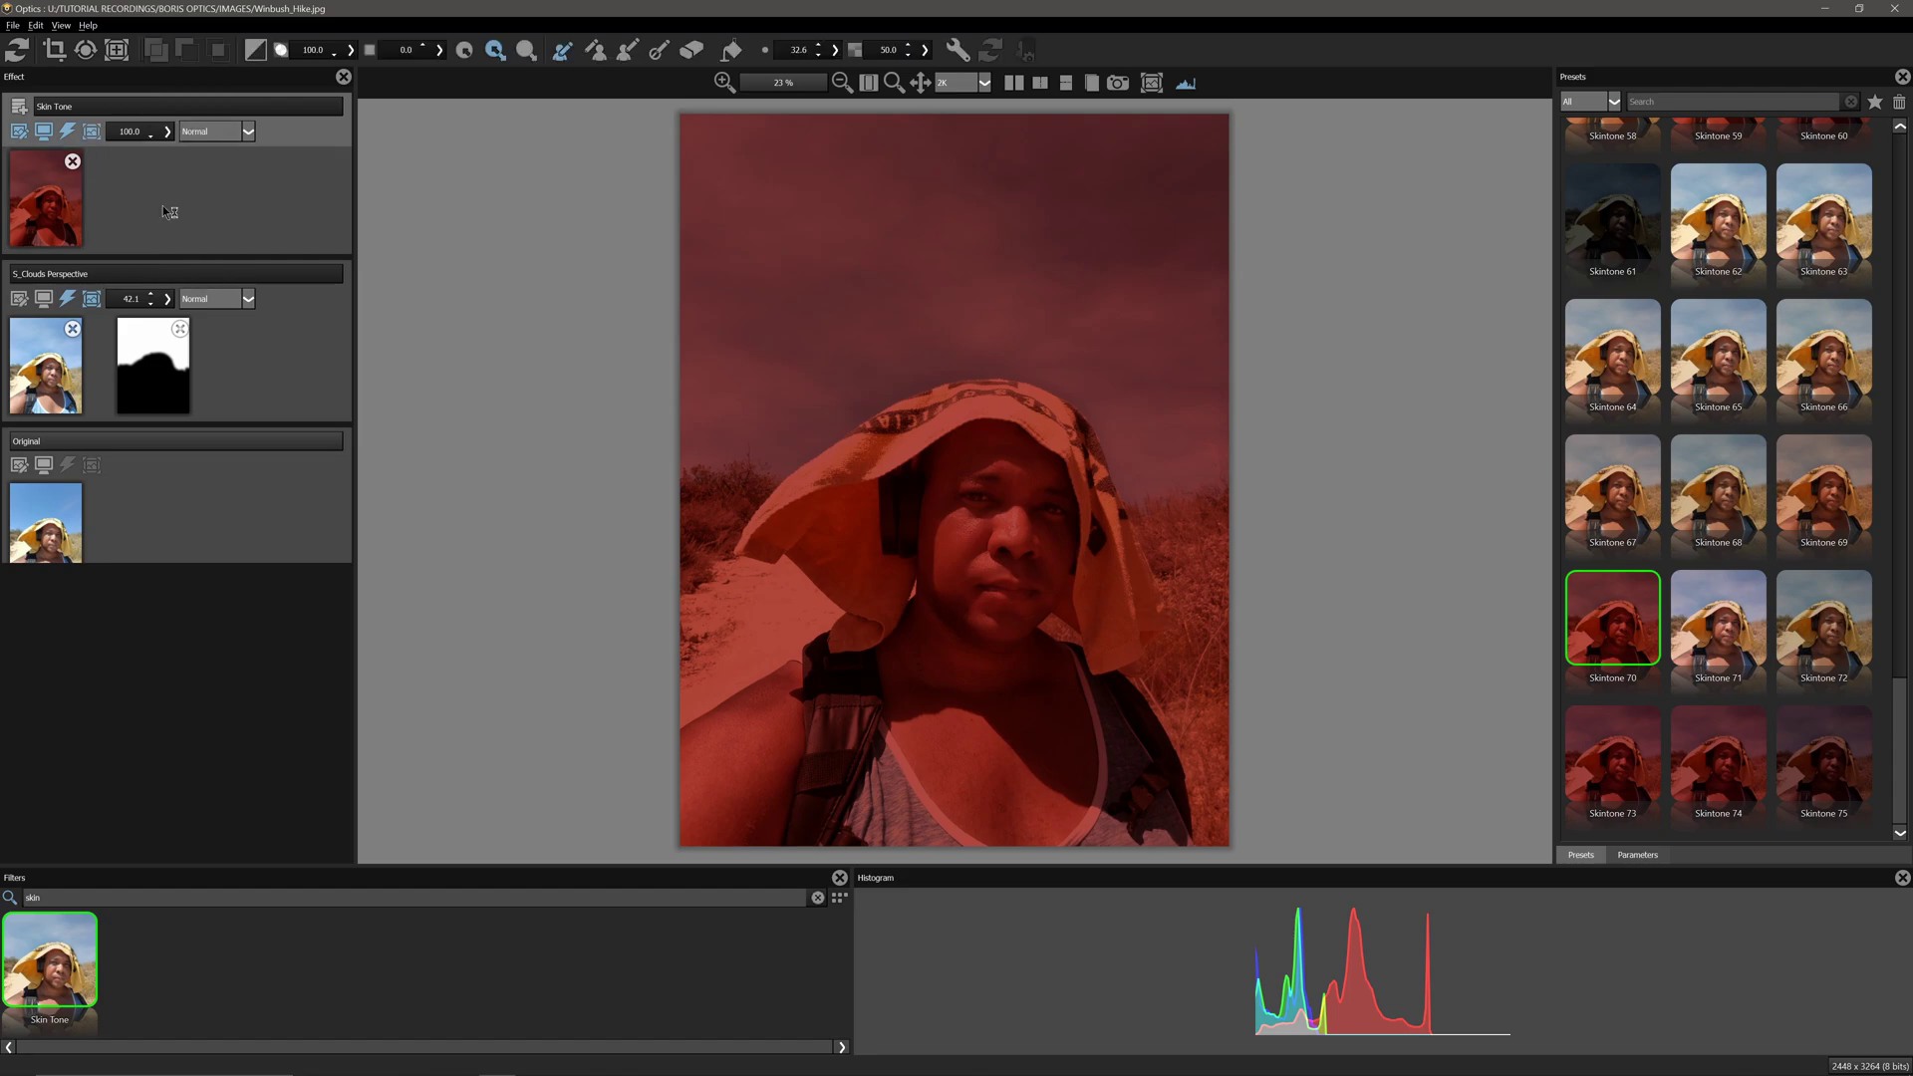
pyautogui.click(162, 205)
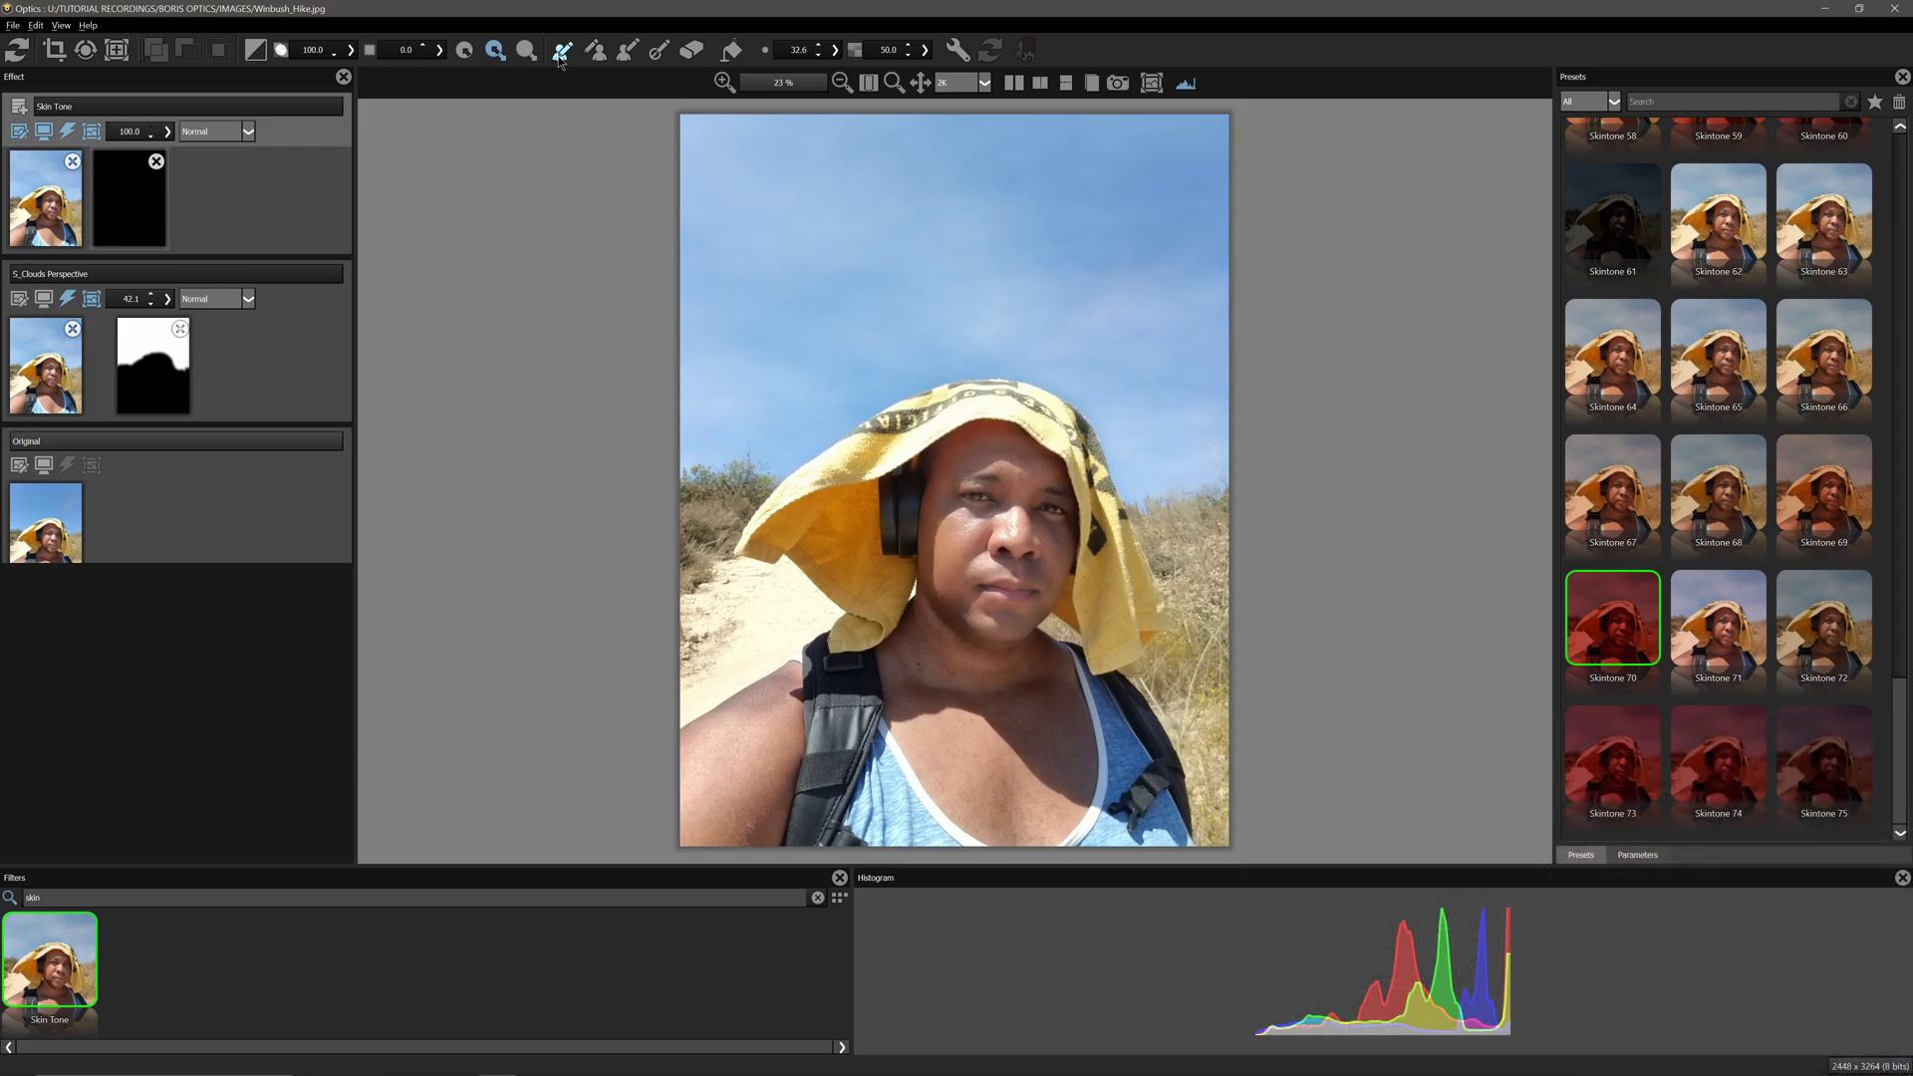
# - Paint green EZMask strokes just inside the edges of the towel, over the headphones and along the shoulder
pyautogui.click(562, 60)
pyautogui.moveTo(845, 480); pyautogui.dragTo(943, 427)
pyautogui.moveTo(1058, 479); pyautogui.dragTo(1128, 613)
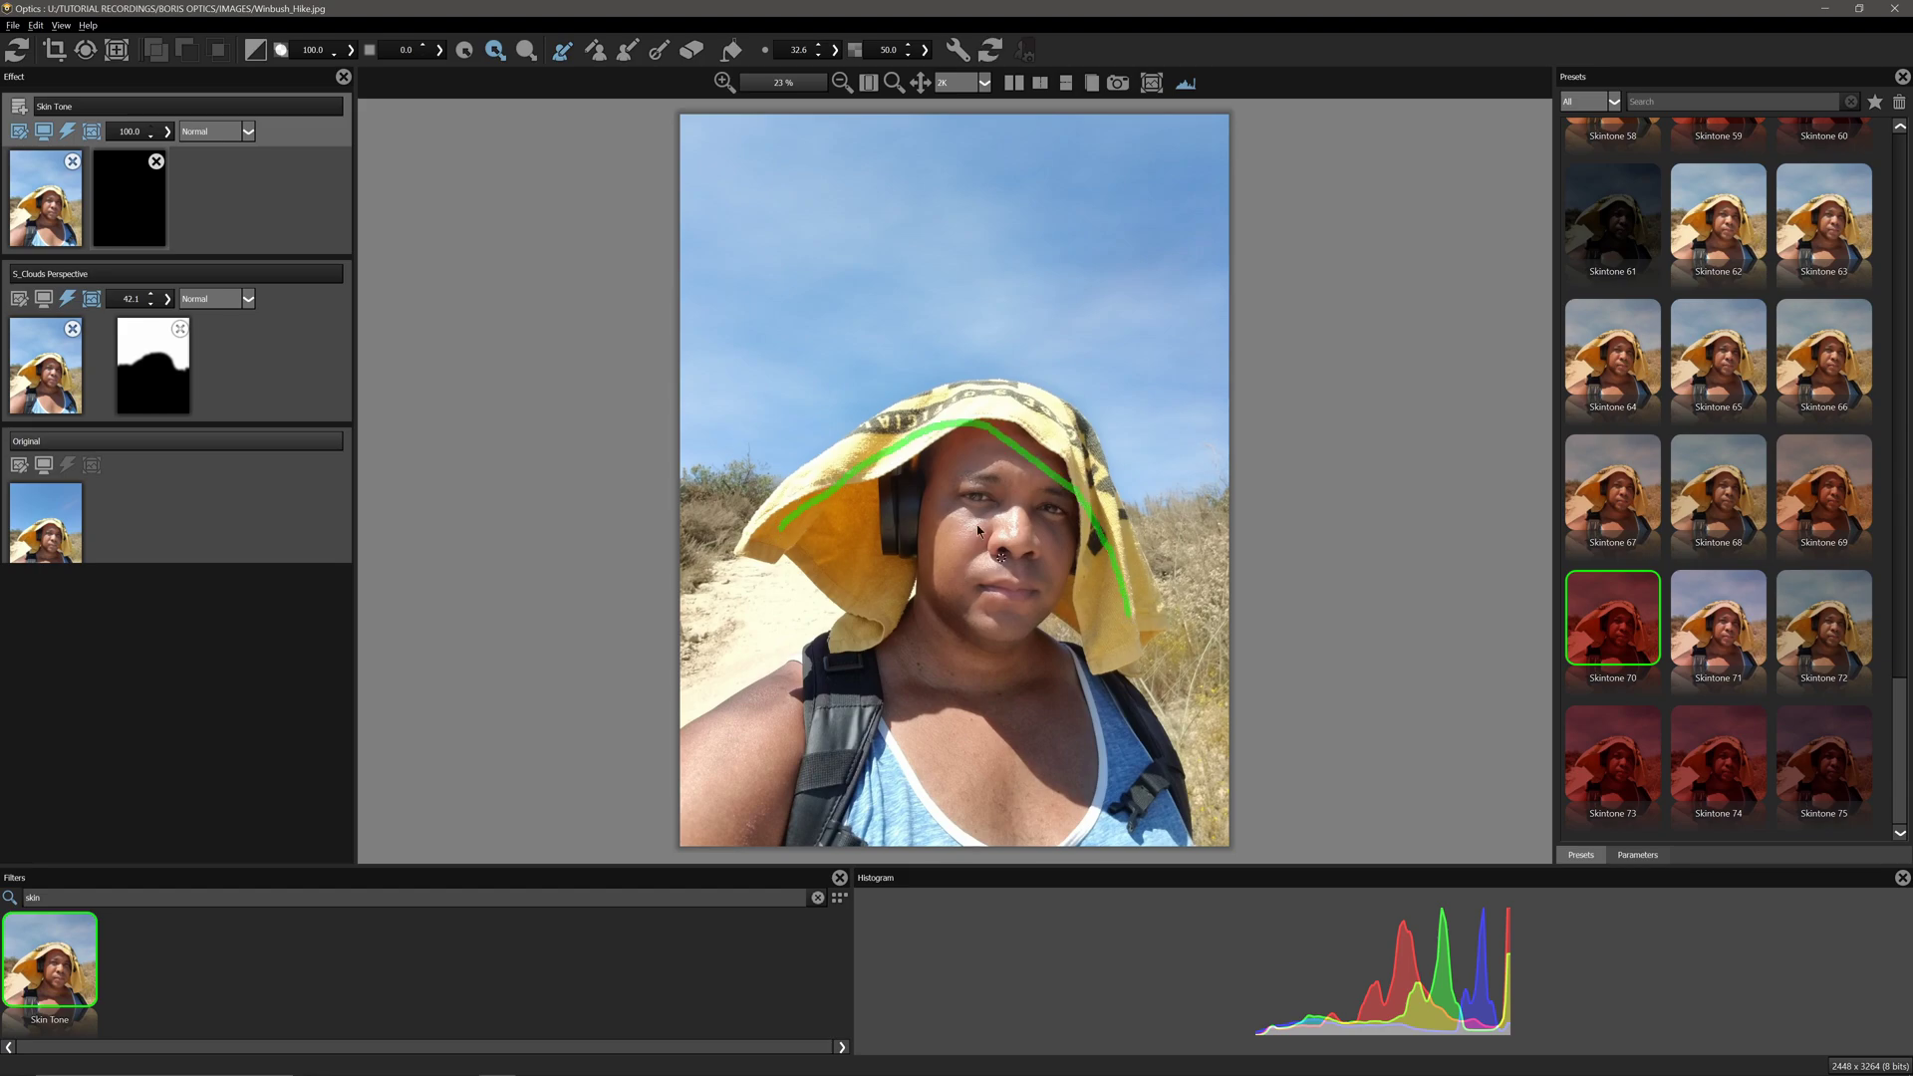
pyautogui.moveTo(906, 488); pyautogui.dragTo(899, 554)
pyautogui.moveTo(819, 653); pyautogui.dragTo(683, 742)
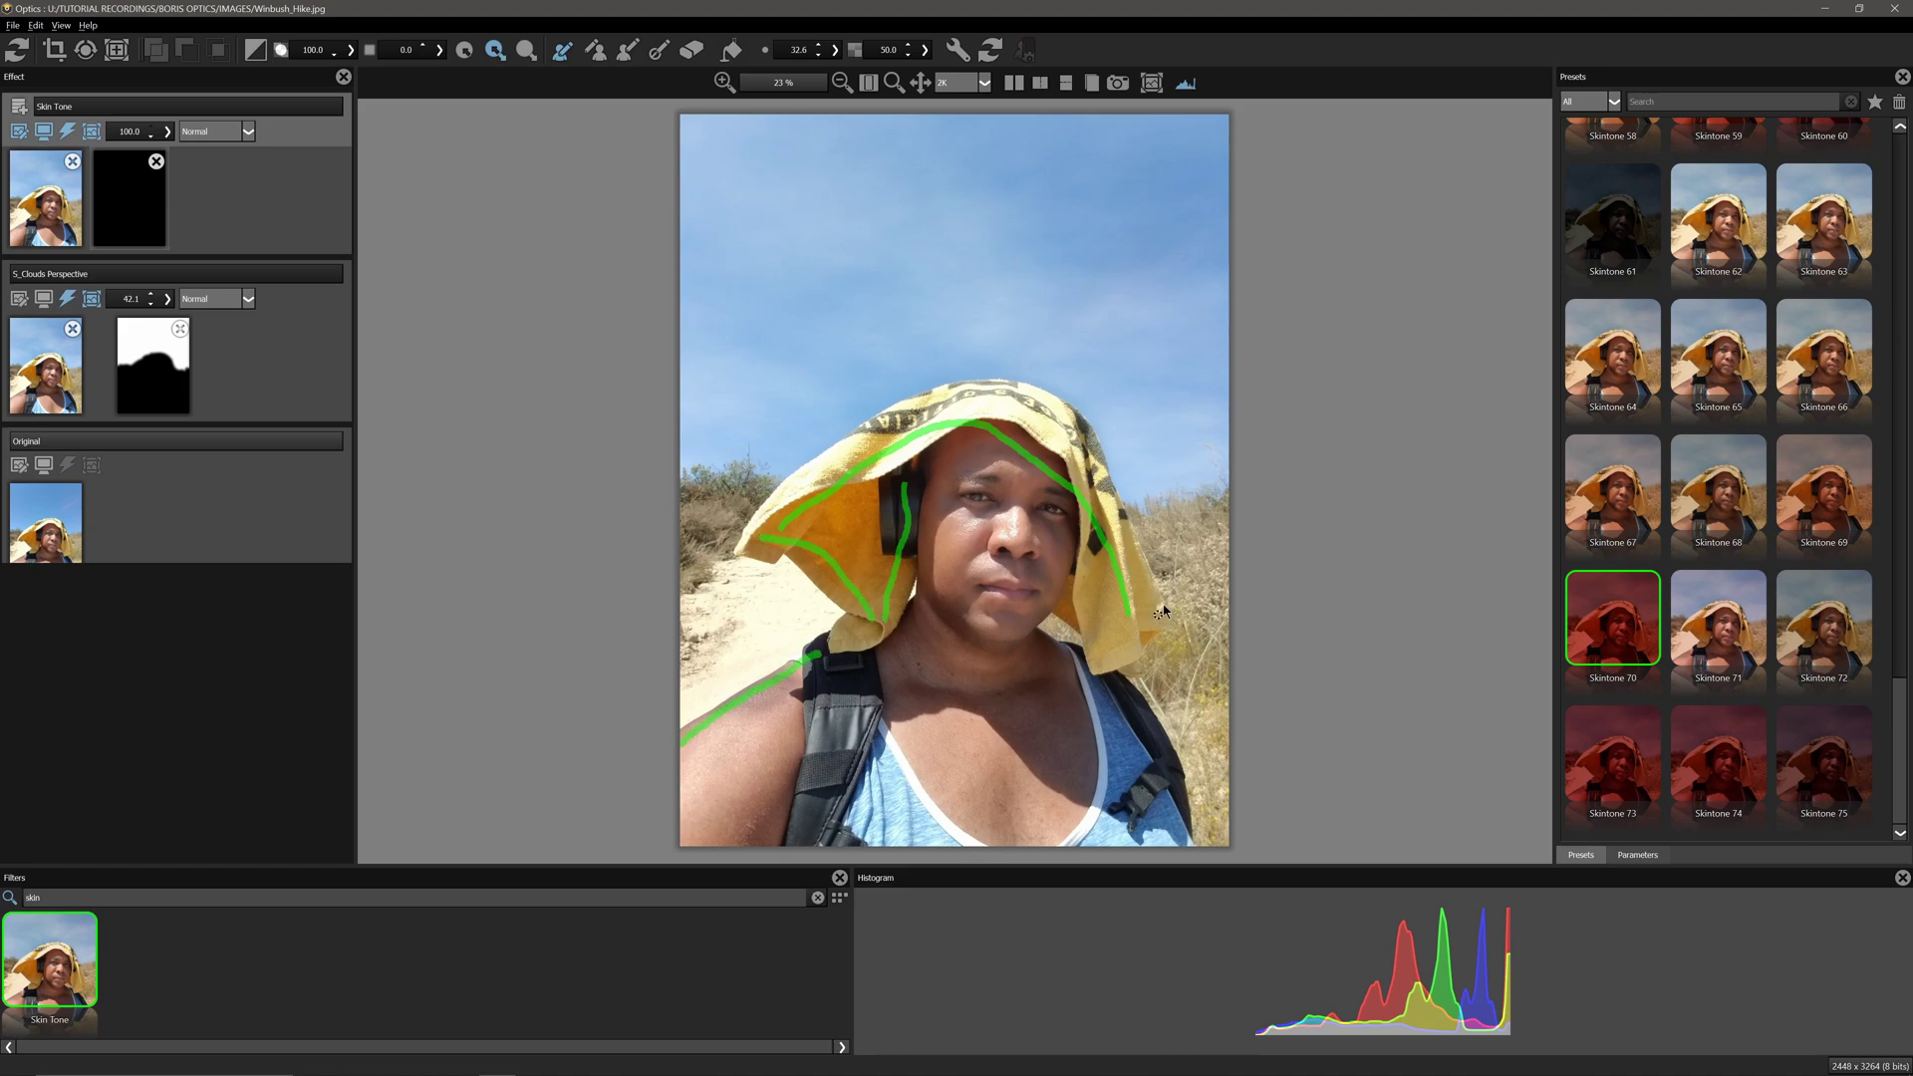
pyautogui.scroll(4, 1156, 603)
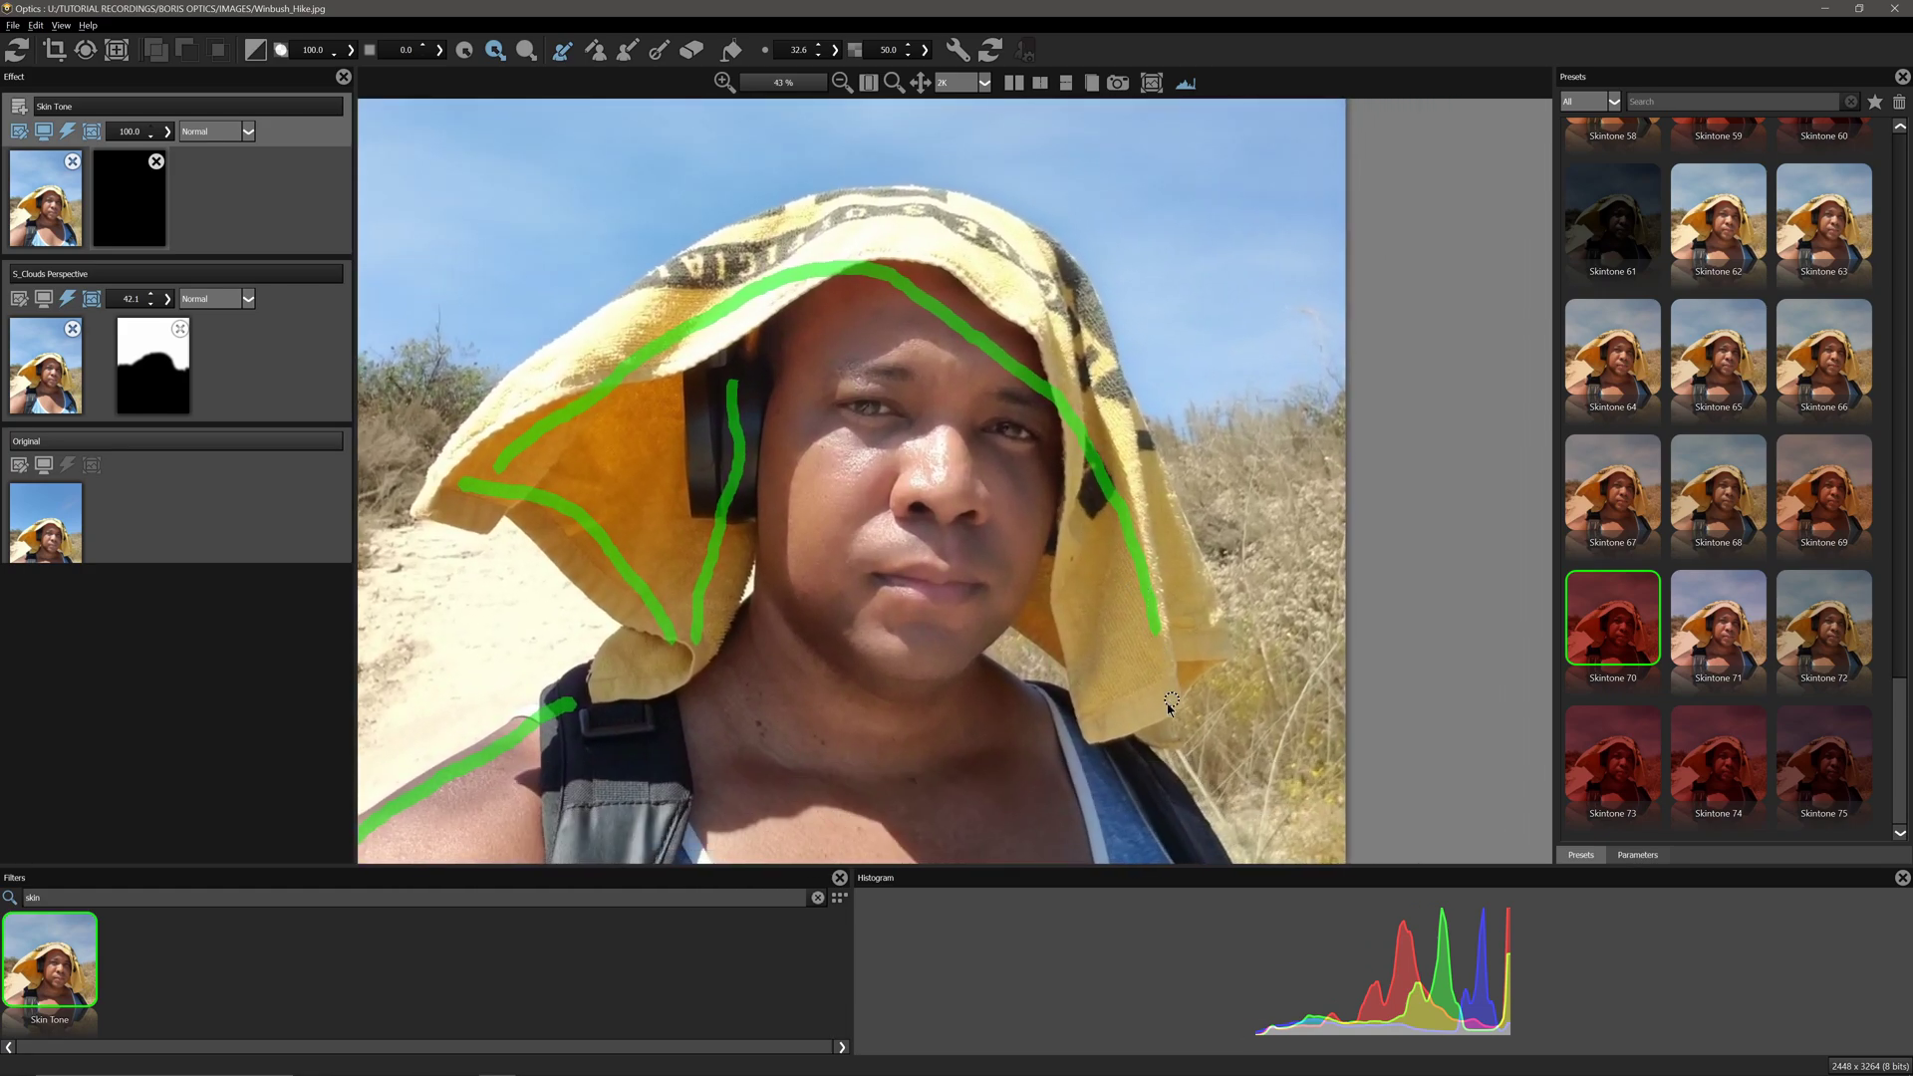
pyautogui.click(1161, 738)
pyautogui.moveTo(1162, 741)
pyautogui.mouseDown()
pyautogui.moveTo(1210, 659)
pyautogui.moveTo(1194, 577)
pyautogui.moveTo(1079, 284)
pyautogui.moveTo(1000, 224)
pyautogui.moveTo(752, 237)
pyautogui.moveTo(569, 347)
pyautogui.moveTo(443, 485)
pyautogui.moveTo(610, 515)
pyautogui.mouseUp()
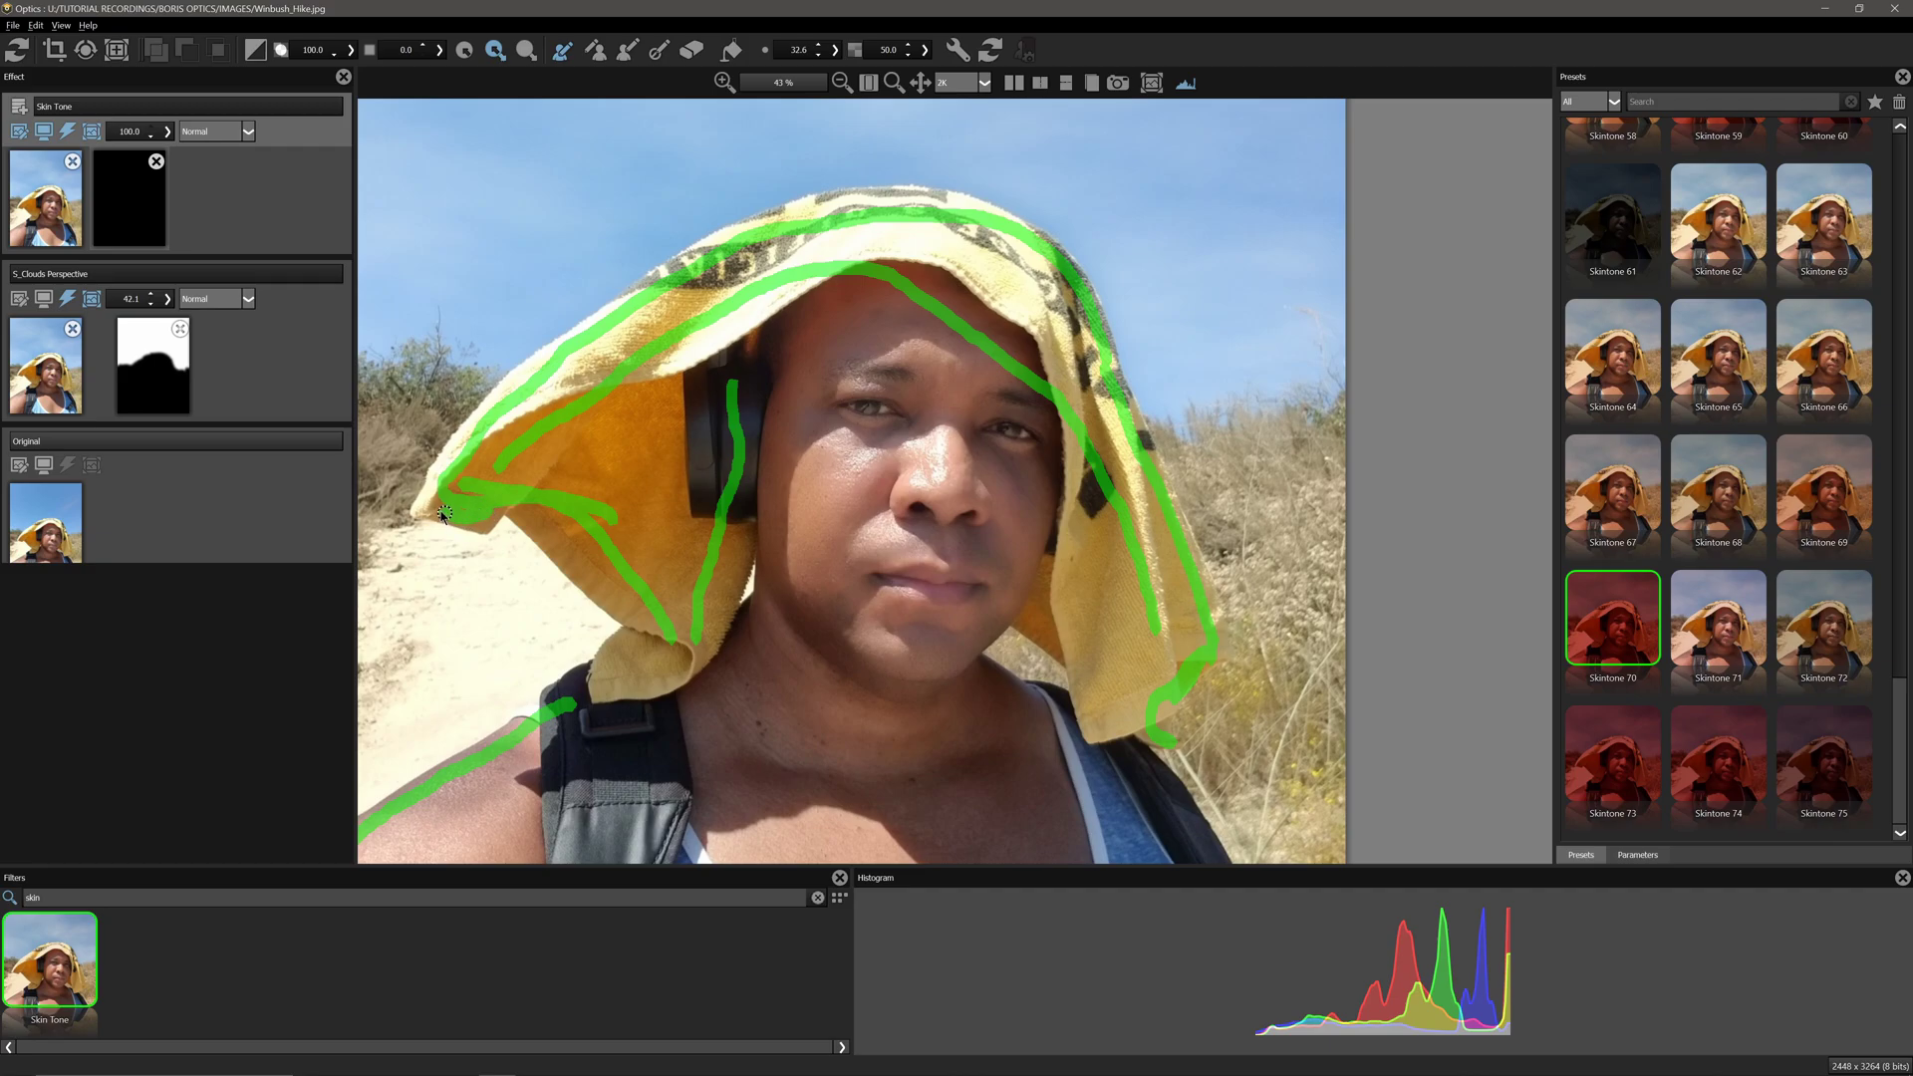
pyautogui.moveTo(459, 488)
pyautogui.mouseDown()
pyautogui.moveTo(443, 456)
pyautogui.moveTo(455, 510)
pyautogui.moveTo(538, 526)
pyautogui.moveTo(642, 631)
pyautogui.moveTo(604, 676)
pyautogui.mouseUp()
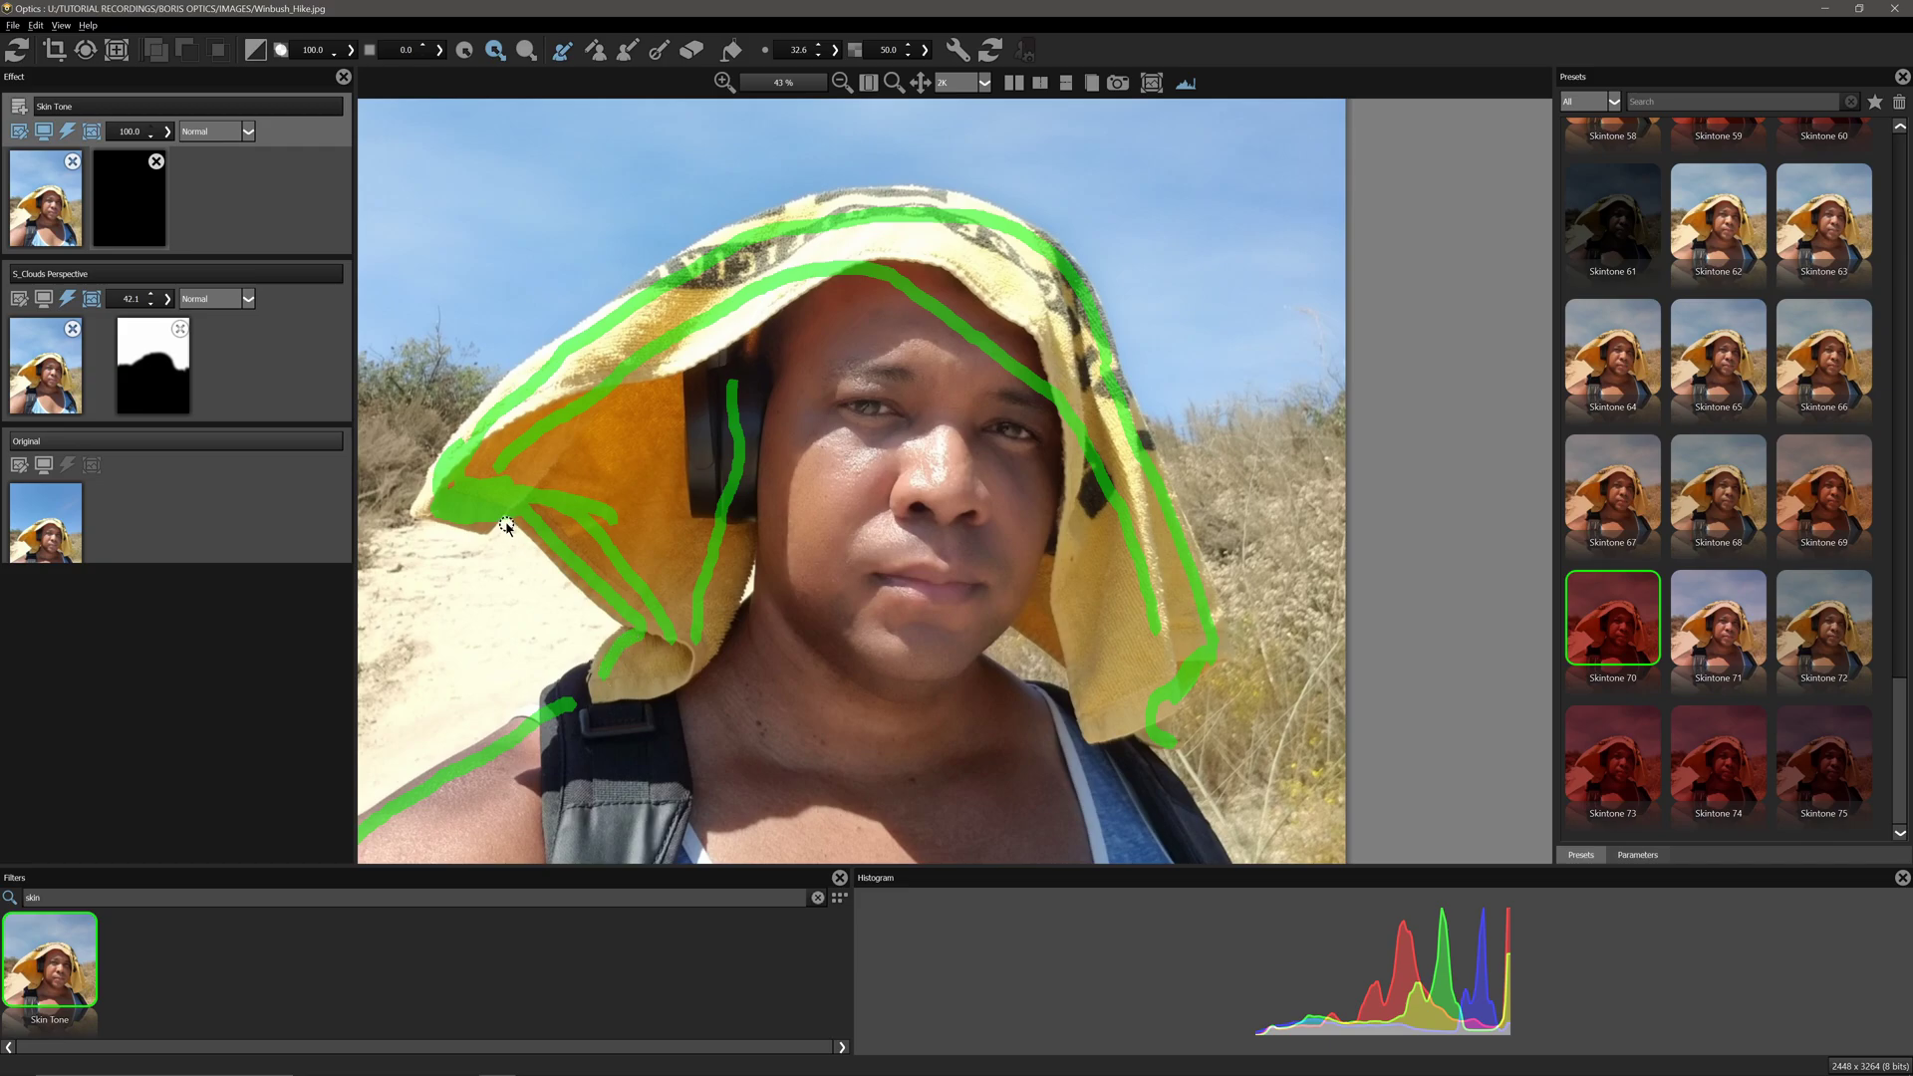
# - Erase the green stroke spilling past the towel's lower edge near its outer corner, and set the eraser size to 10
pyautogui.click(691, 50)
pyautogui.scroll(1, 512, 527)
pyautogui.scroll(2, 456, 543)
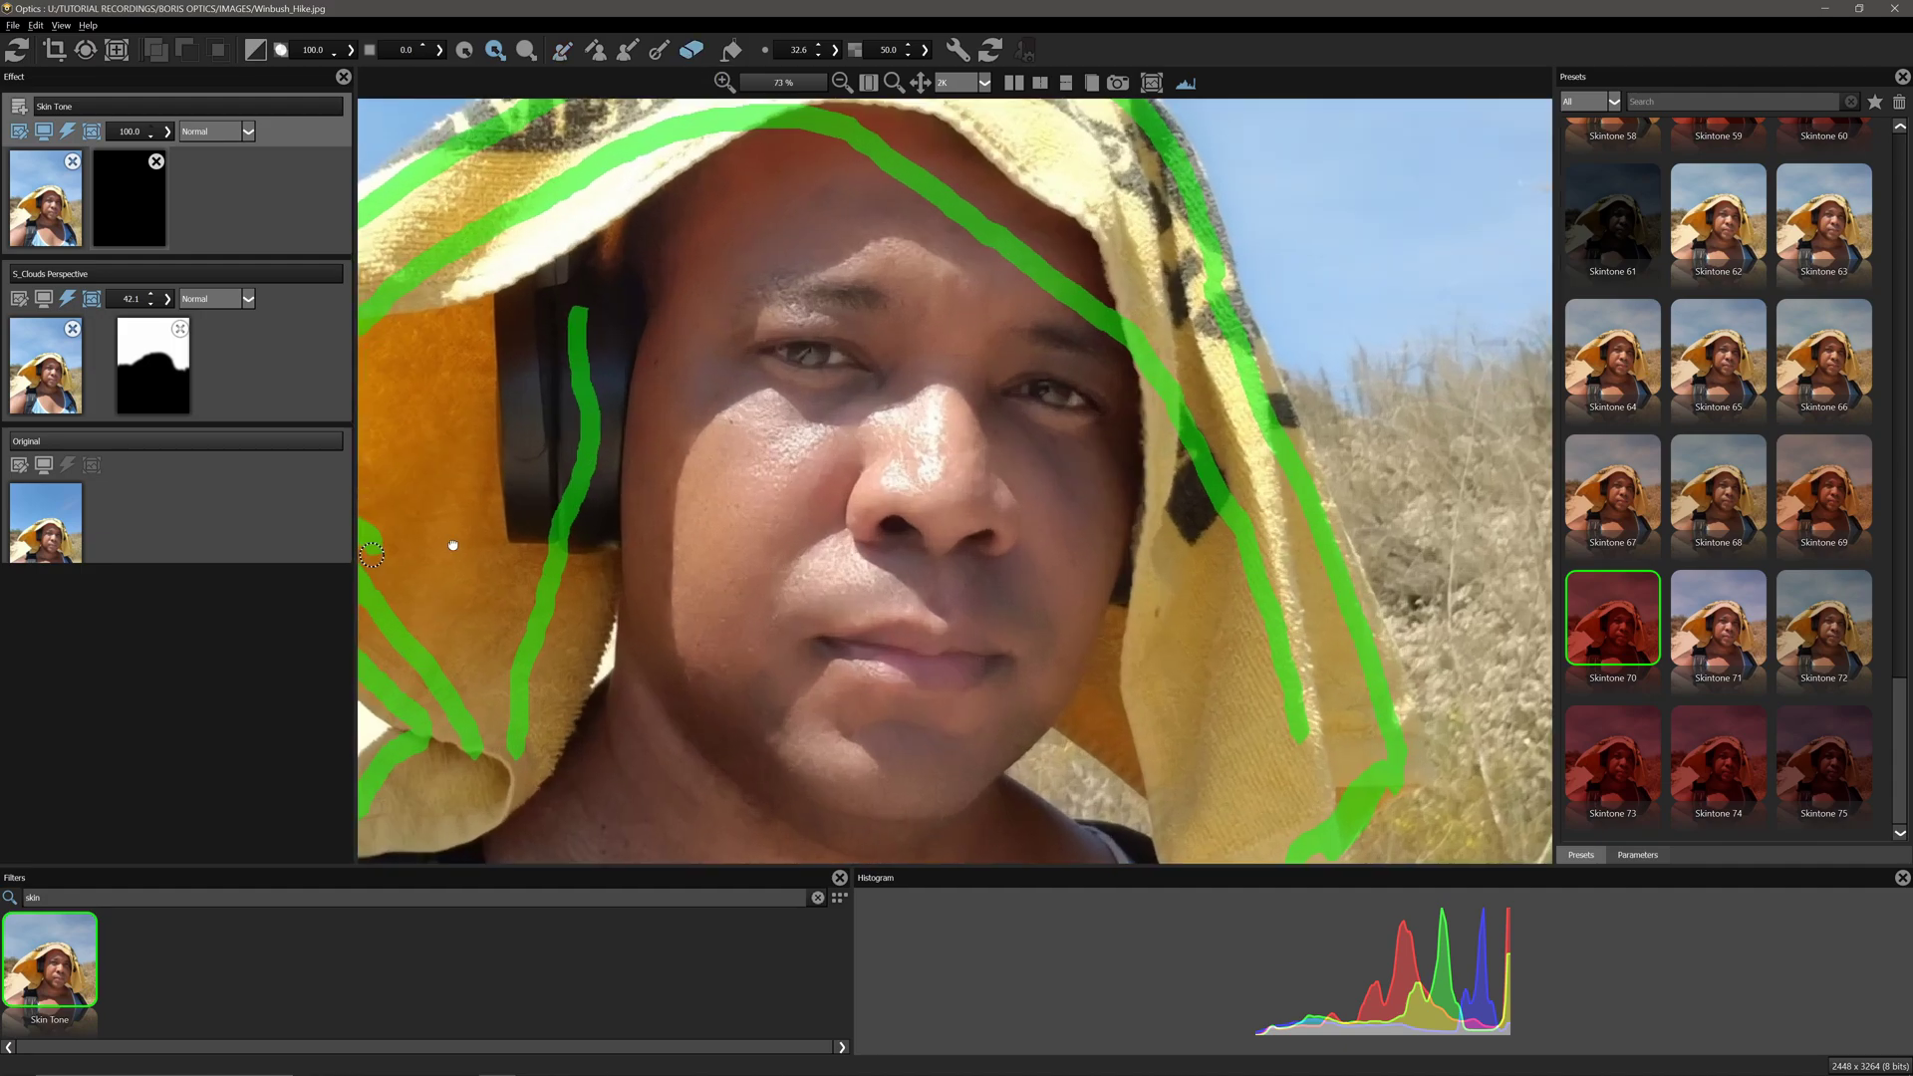
pyautogui.scroll(3, 792, 513)
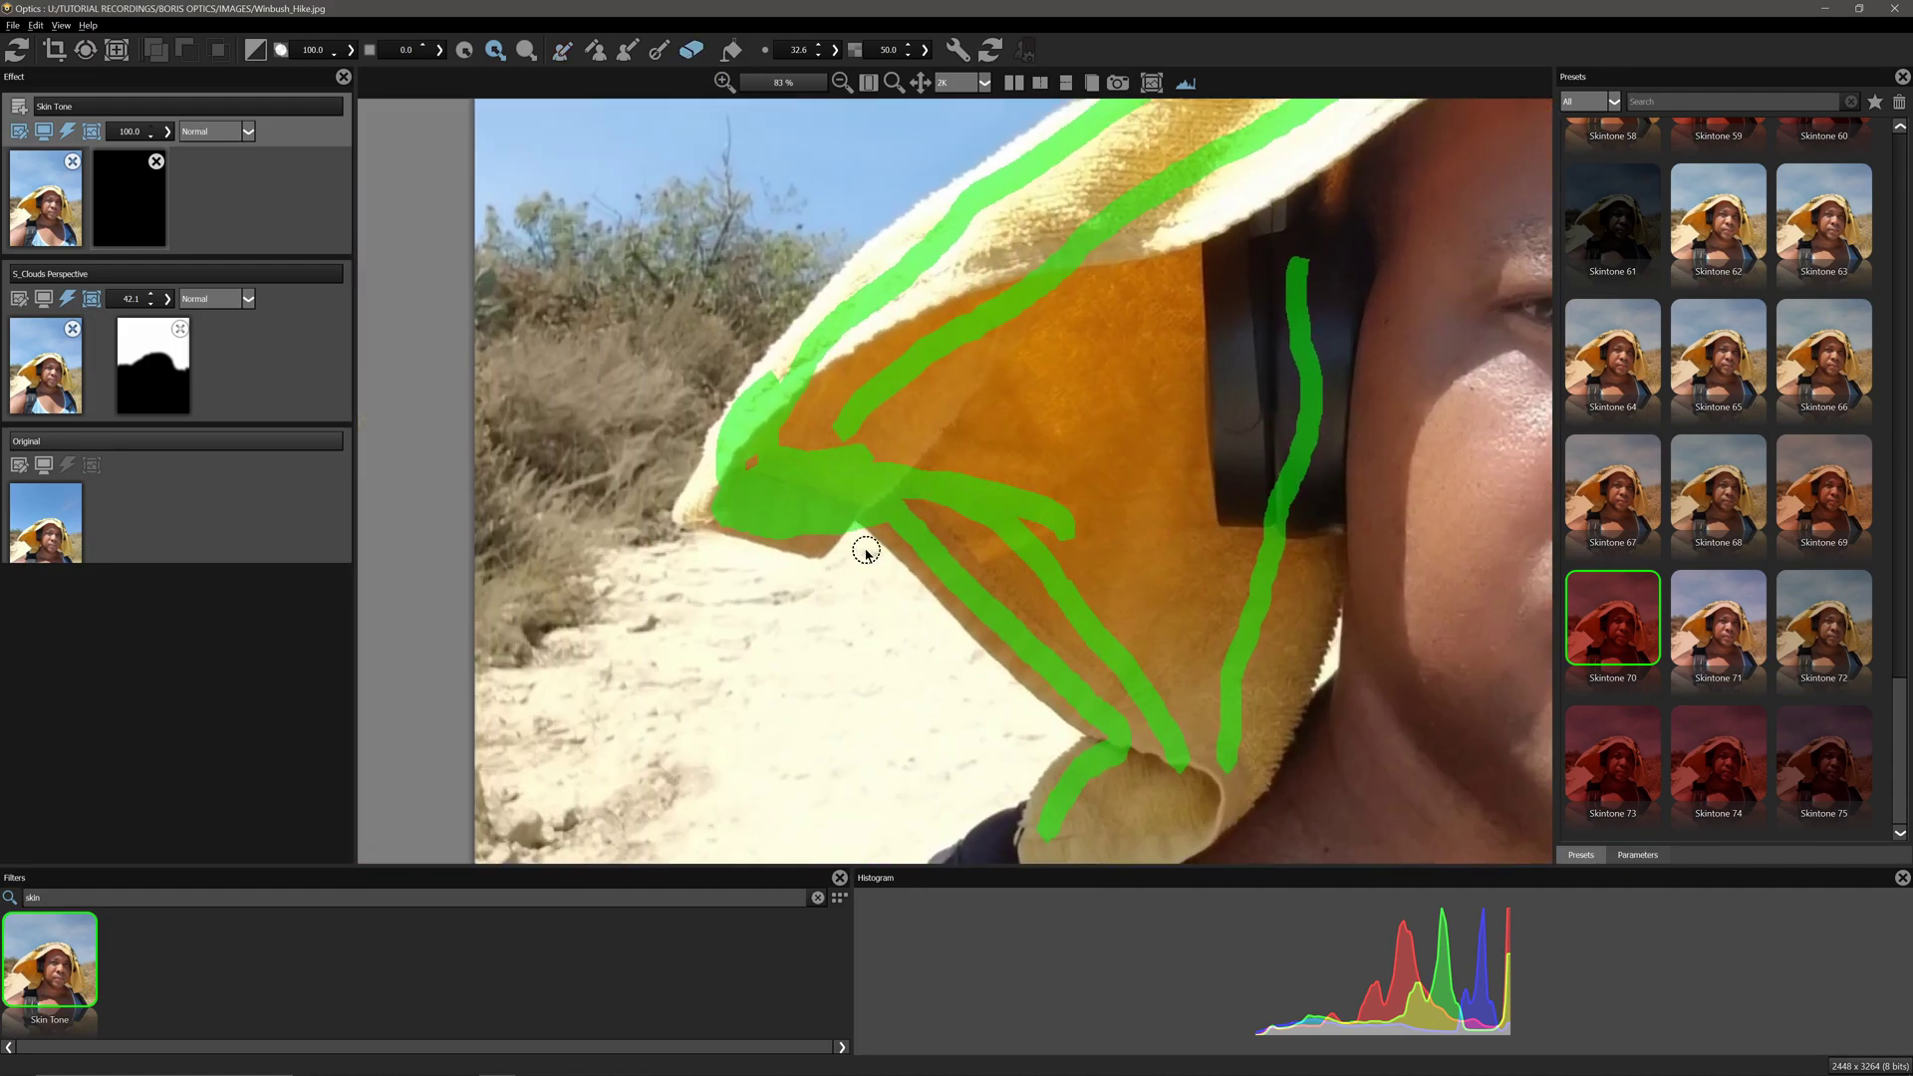
pyautogui.scroll(1, 864, 554)
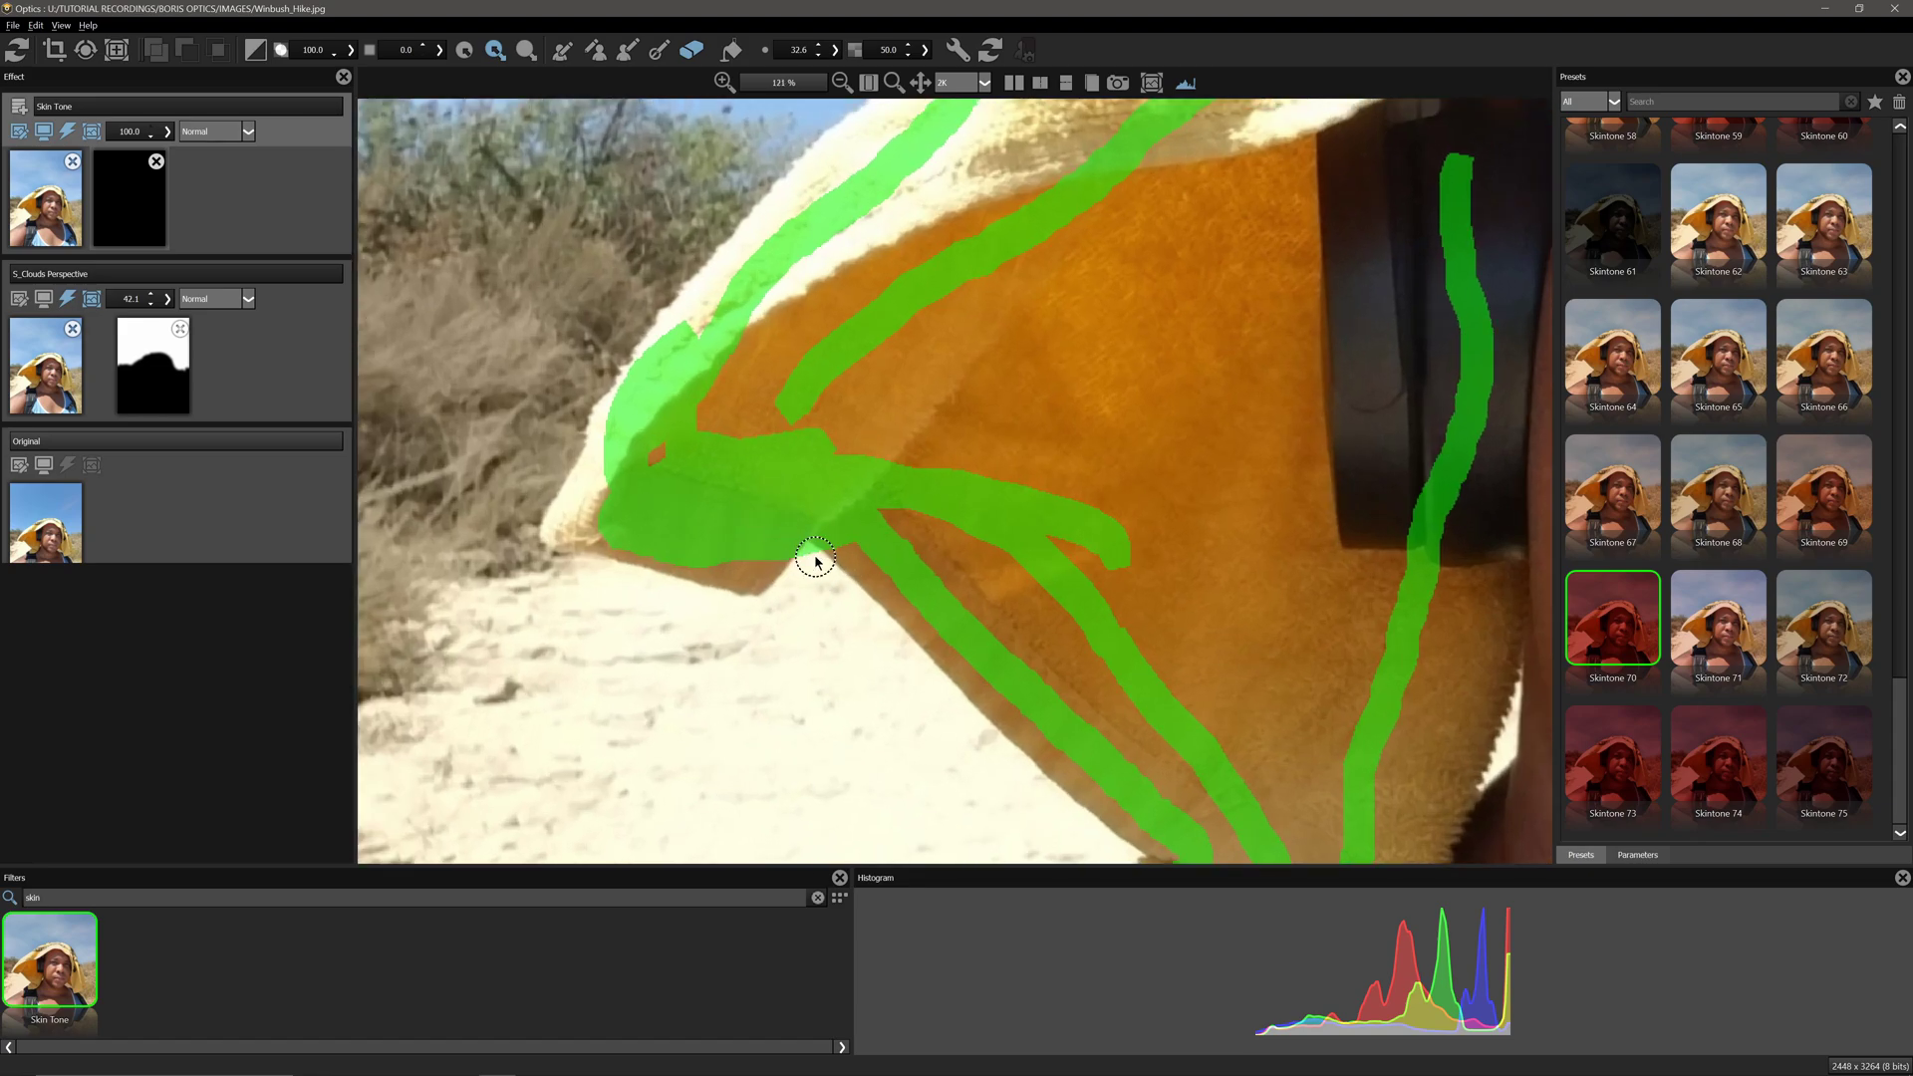
pyautogui.click(811, 548)
pyautogui.doubleClick(789, 49)
pyautogui.click(794, 51)
pyautogui.scroll(-8, 961, 556)
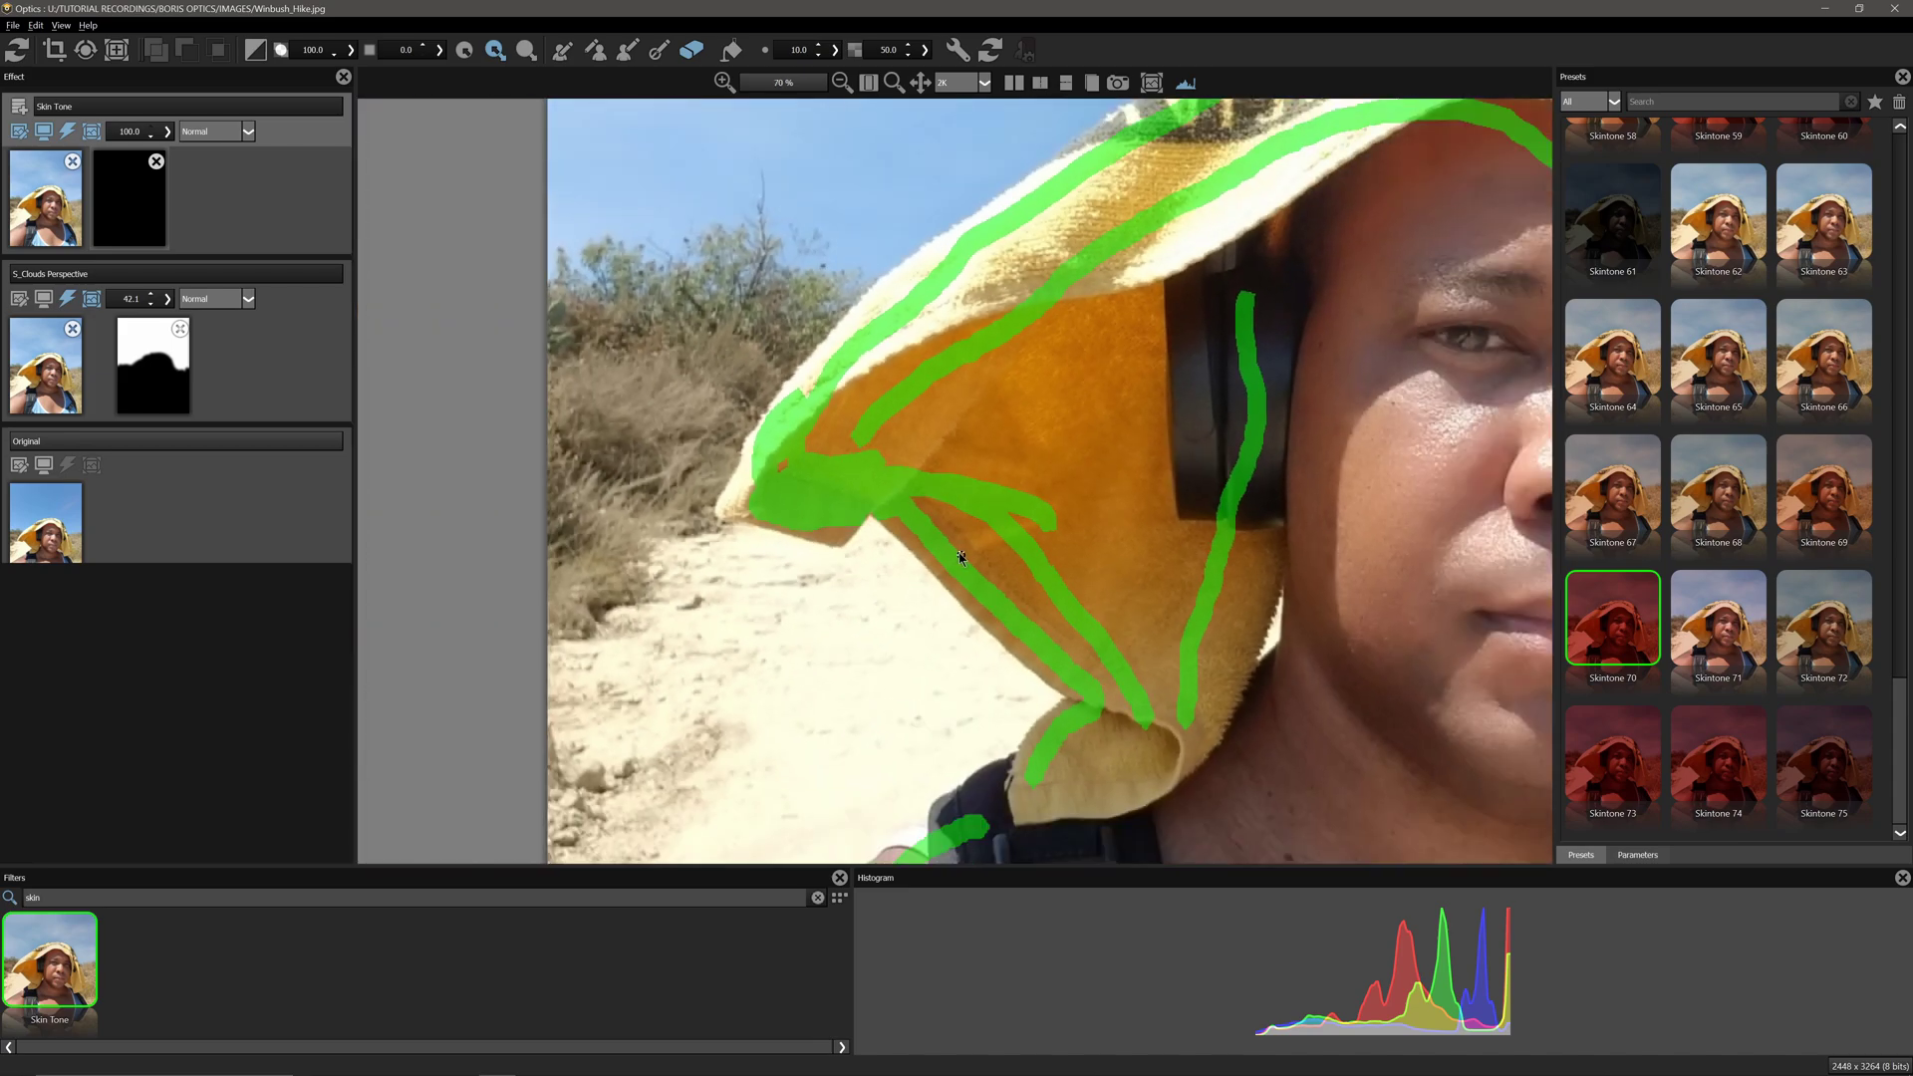
pyautogui.scroll(1, 961, 556)
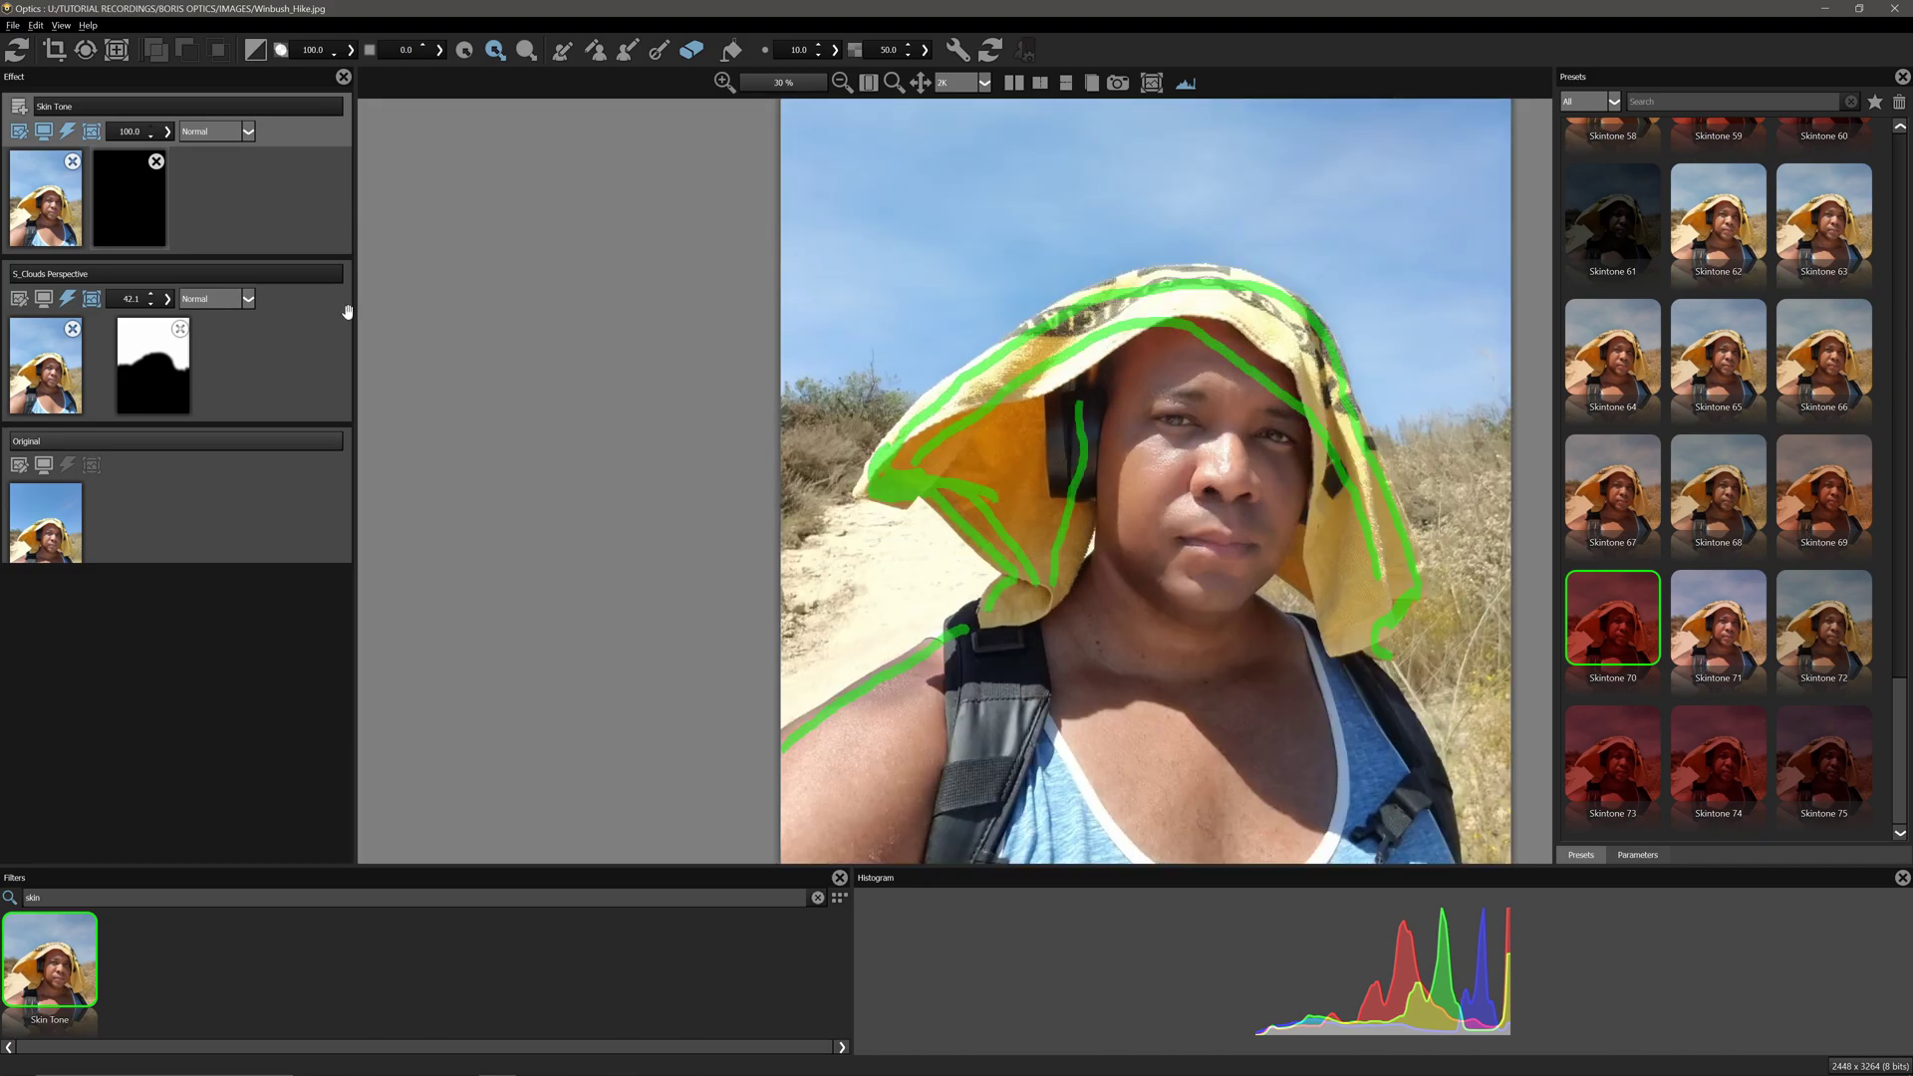
# - Set the brush size to 50 and paint green EZMask strokes over the face, neck, chest, arm and backpack straps
pyautogui.click(61, 26)
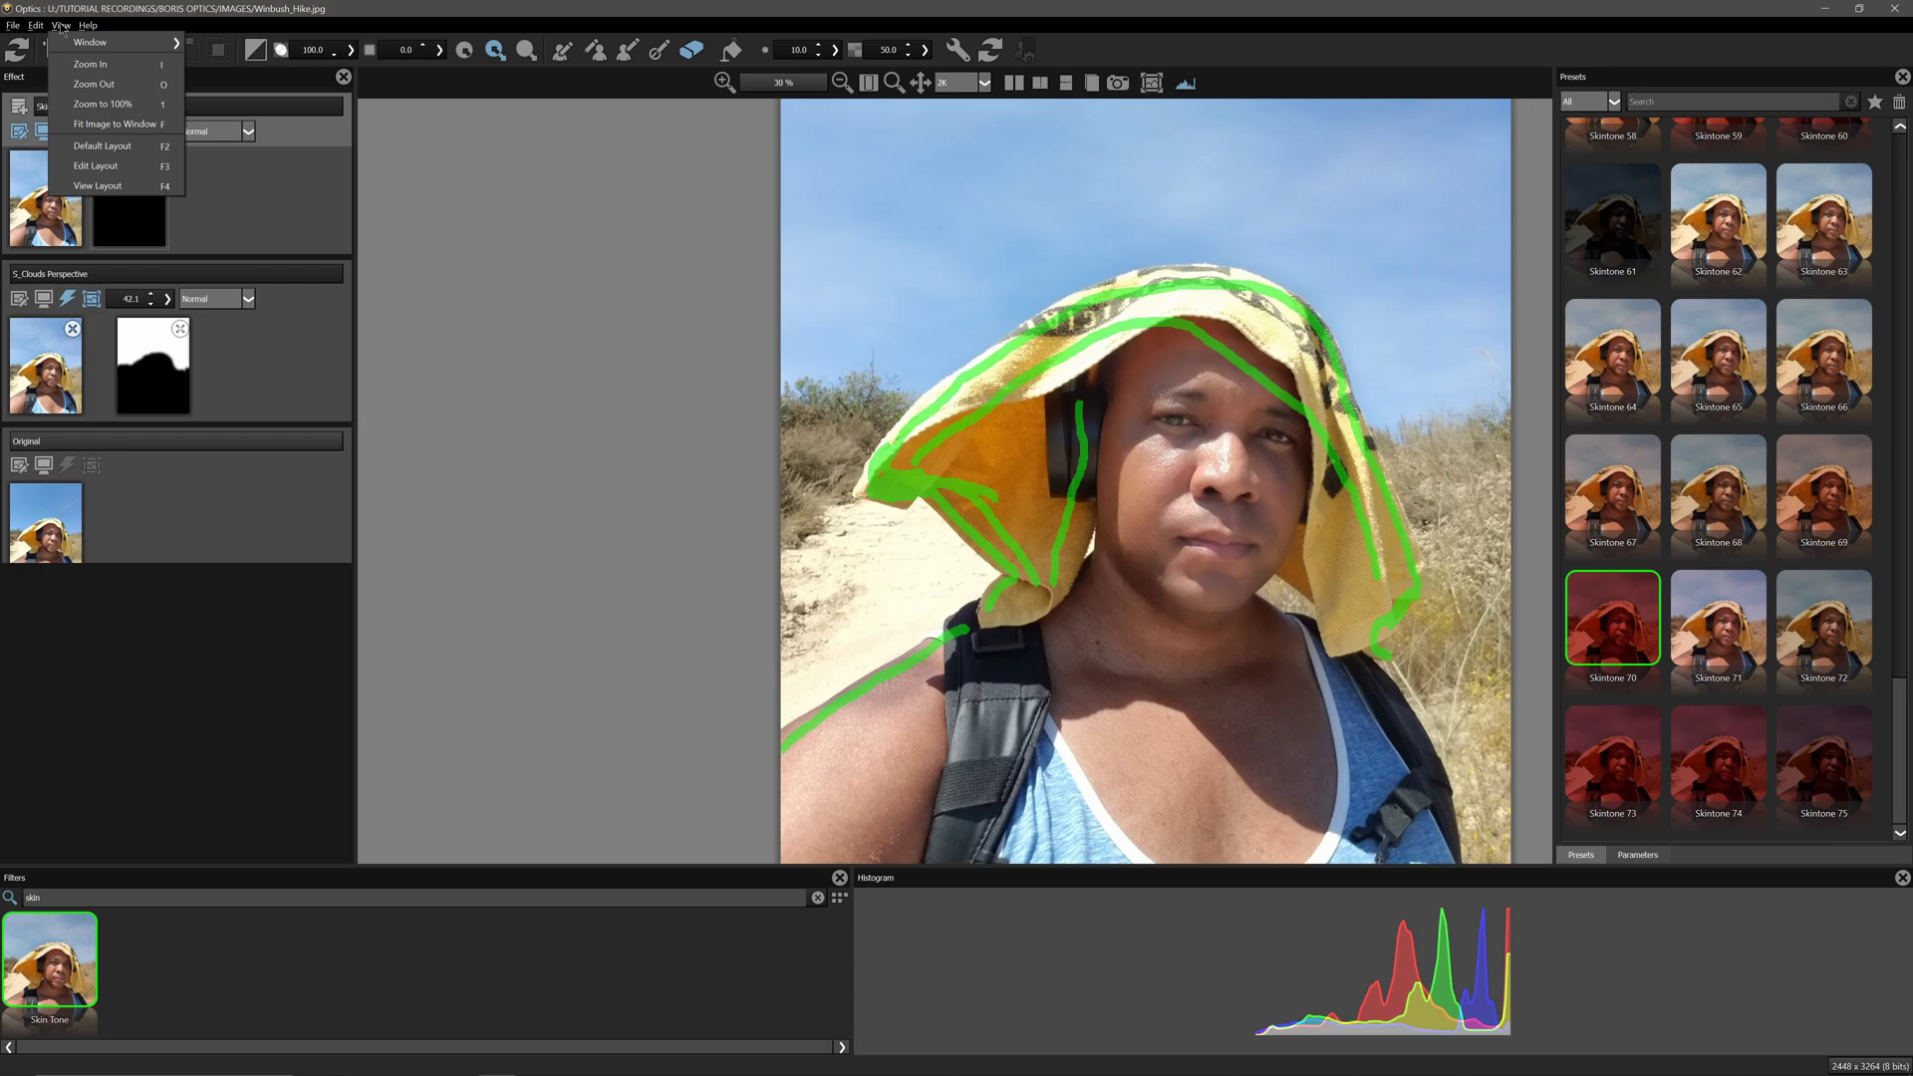
pyautogui.click(114, 123)
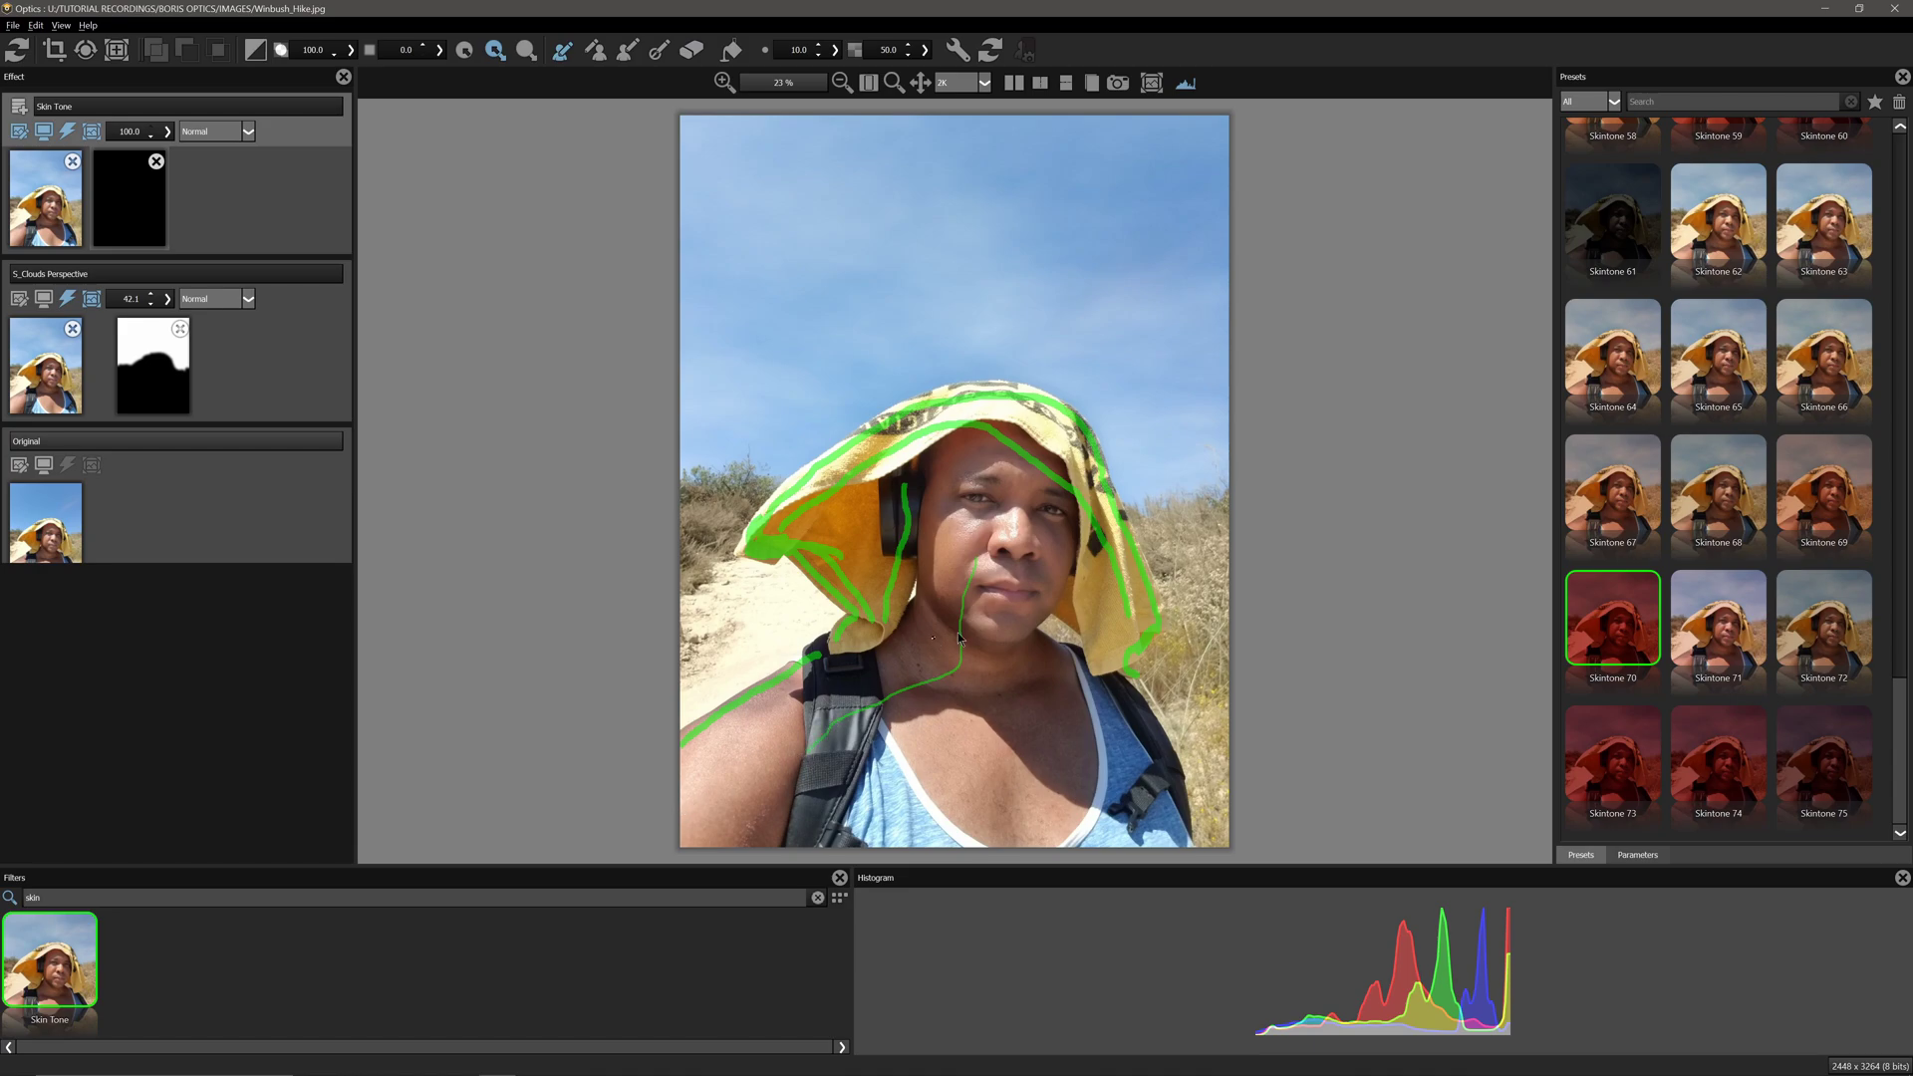
pyautogui.moveTo(787, 53); pyautogui.dragTo(854, 58)
pyautogui.press('Return')
pyautogui.moveTo(966, 552)
pyautogui.mouseDown()
pyautogui.moveTo(965, 623)
pyautogui.moveTo(954, 539)
pyautogui.moveTo(922, 508)
pyautogui.moveTo(876, 523)
pyautogui.moveTo(992, 463)
pyautogui.moveTo(1021, 620)
pyautogui.moveTo(1100, 692)
pyautogui.moveTo(1163, 837)
pyautogui.mouseUp()
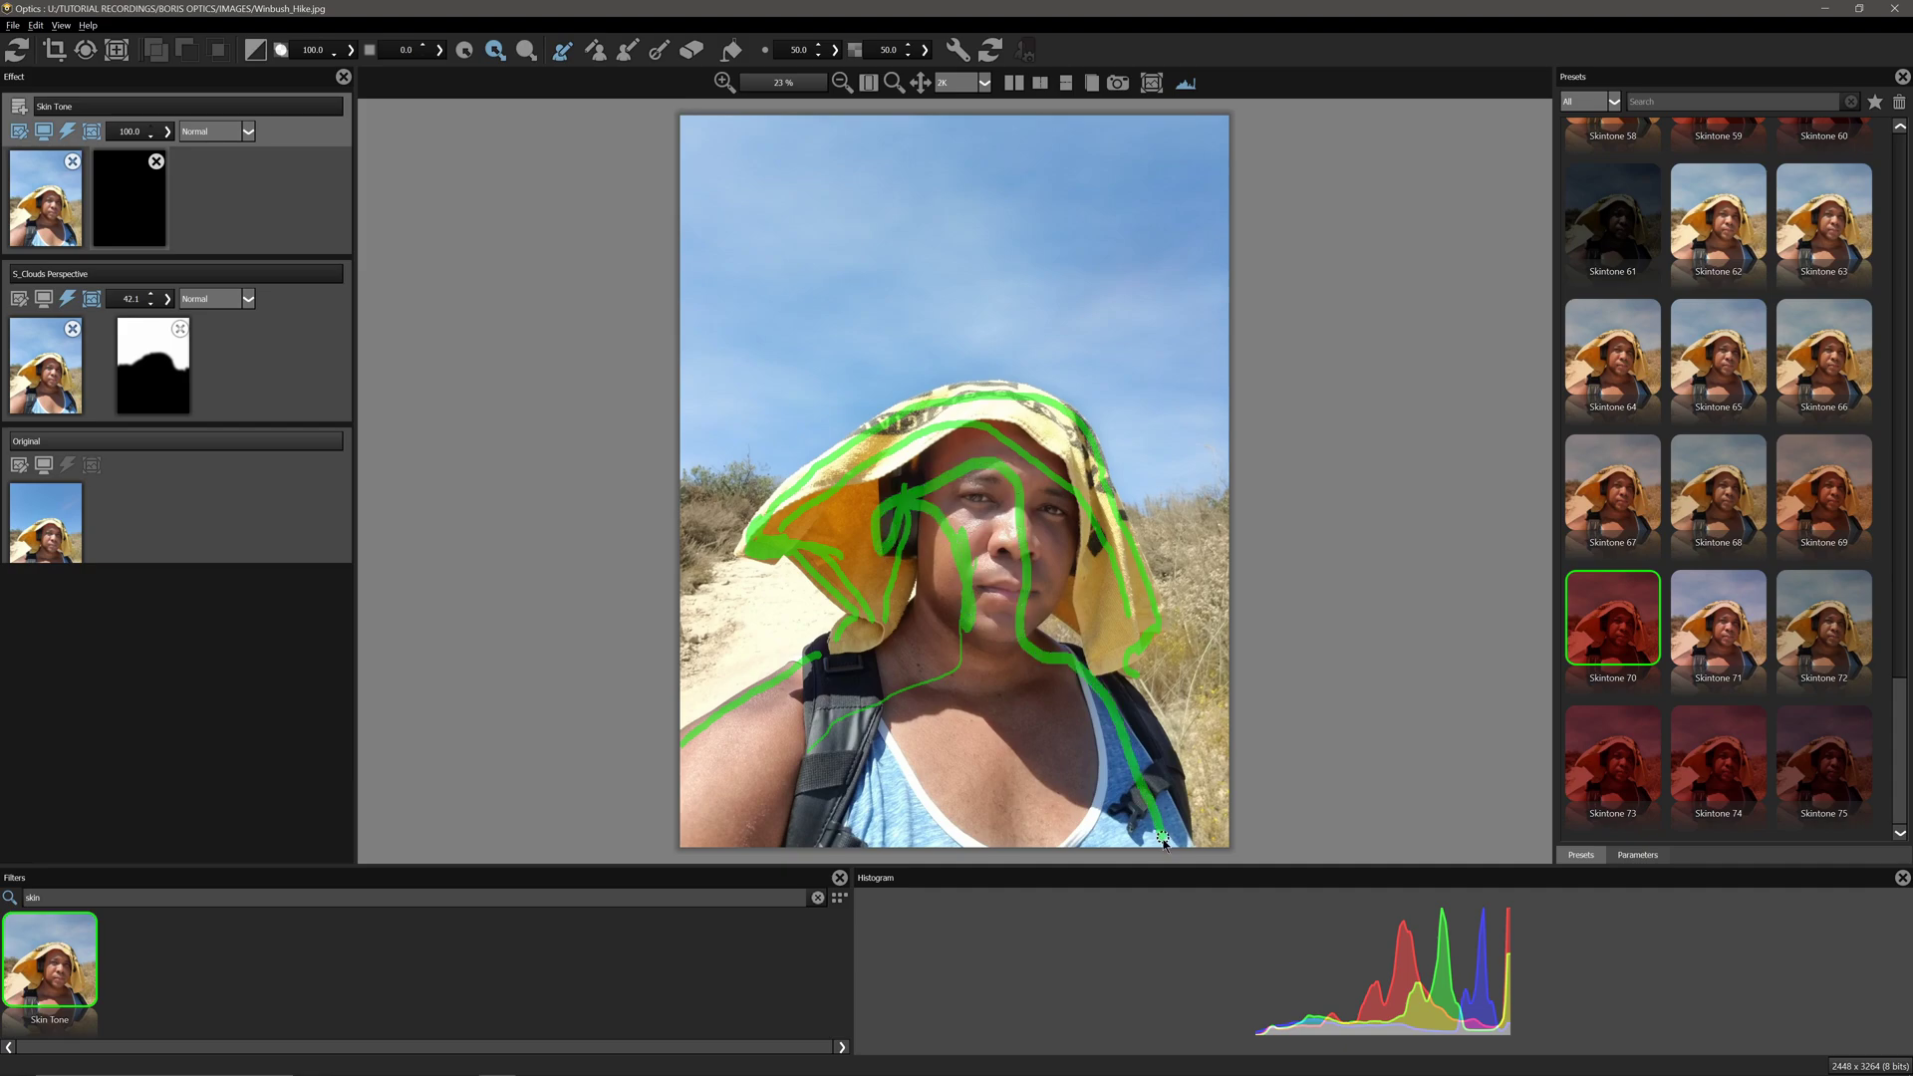
pyautogui.moveTo(969, 722)
pyautogui.mouseDown()
pyautogui.moveTo(867, 837)
pyautogui.moveTo(832, 748)
pyautogui.moveTo(733, 828)
pyautogui.moveTo(679, 817)
pyautogui.moveTo(822, 693)
pyautogui.moveTo(684, 742)
pyautogui.moveTo(832, 688)
pyautogui.moveTo(809, 668)
pyautogui.moveTo(852, 827)
pyautogui.moveTo(758, 847)
pyautogui.moveTo(916, 778)
pyautogui.moveTo(1026, 827)
pyautogui.moveTo(1091, 797)
pyautogui.moveTo(952, 832)
pyautogui.mouseUp()
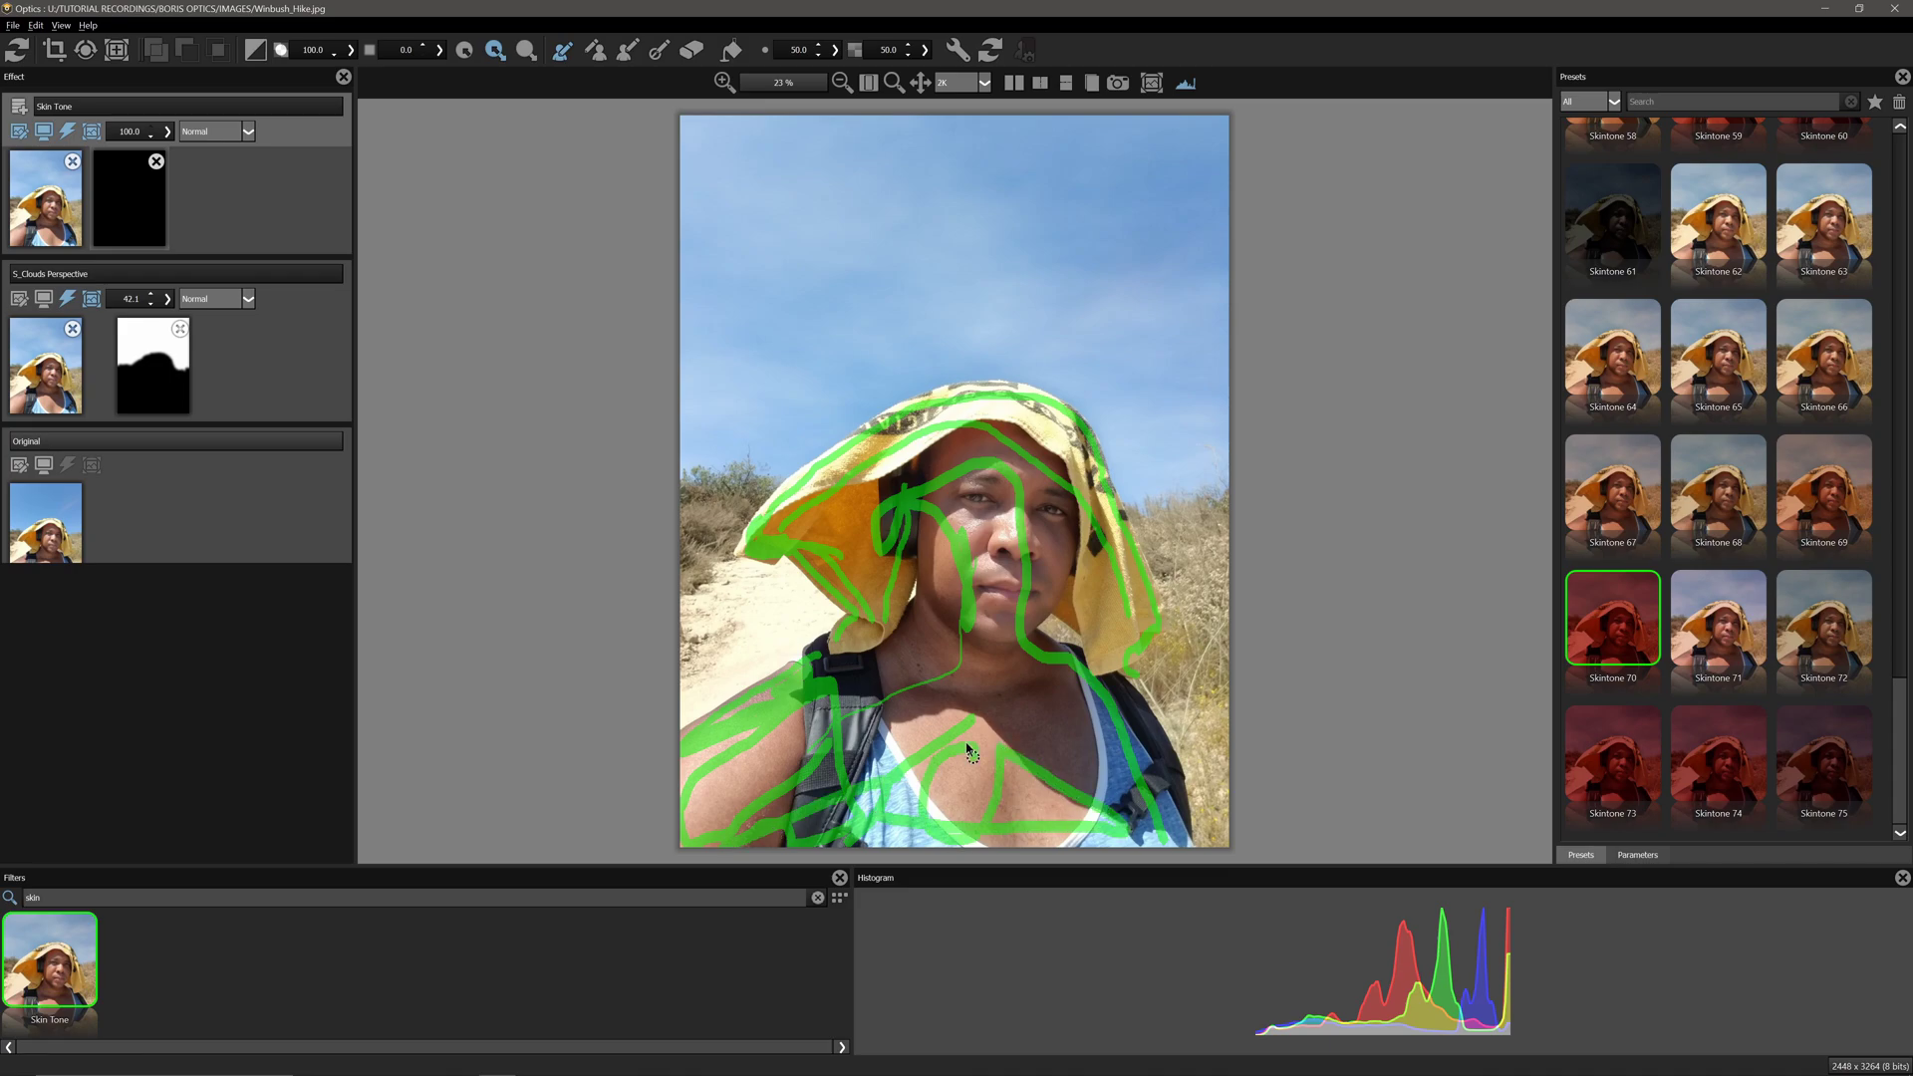
pyautogui.moveTo(902, 688)
pyautogui.mouseDown()
pyautogui.moveTo(892, 662)
pyautogui.moveTo(1033, 743)
pyautogui.moveTo(1065, 663)
pyautogui.mouseUp()
# - Mark the background gap between the neck and the towel's edge beside the chin with a red EZMask exclude stroke
pyautogui.scroll(1, 1073, 651)
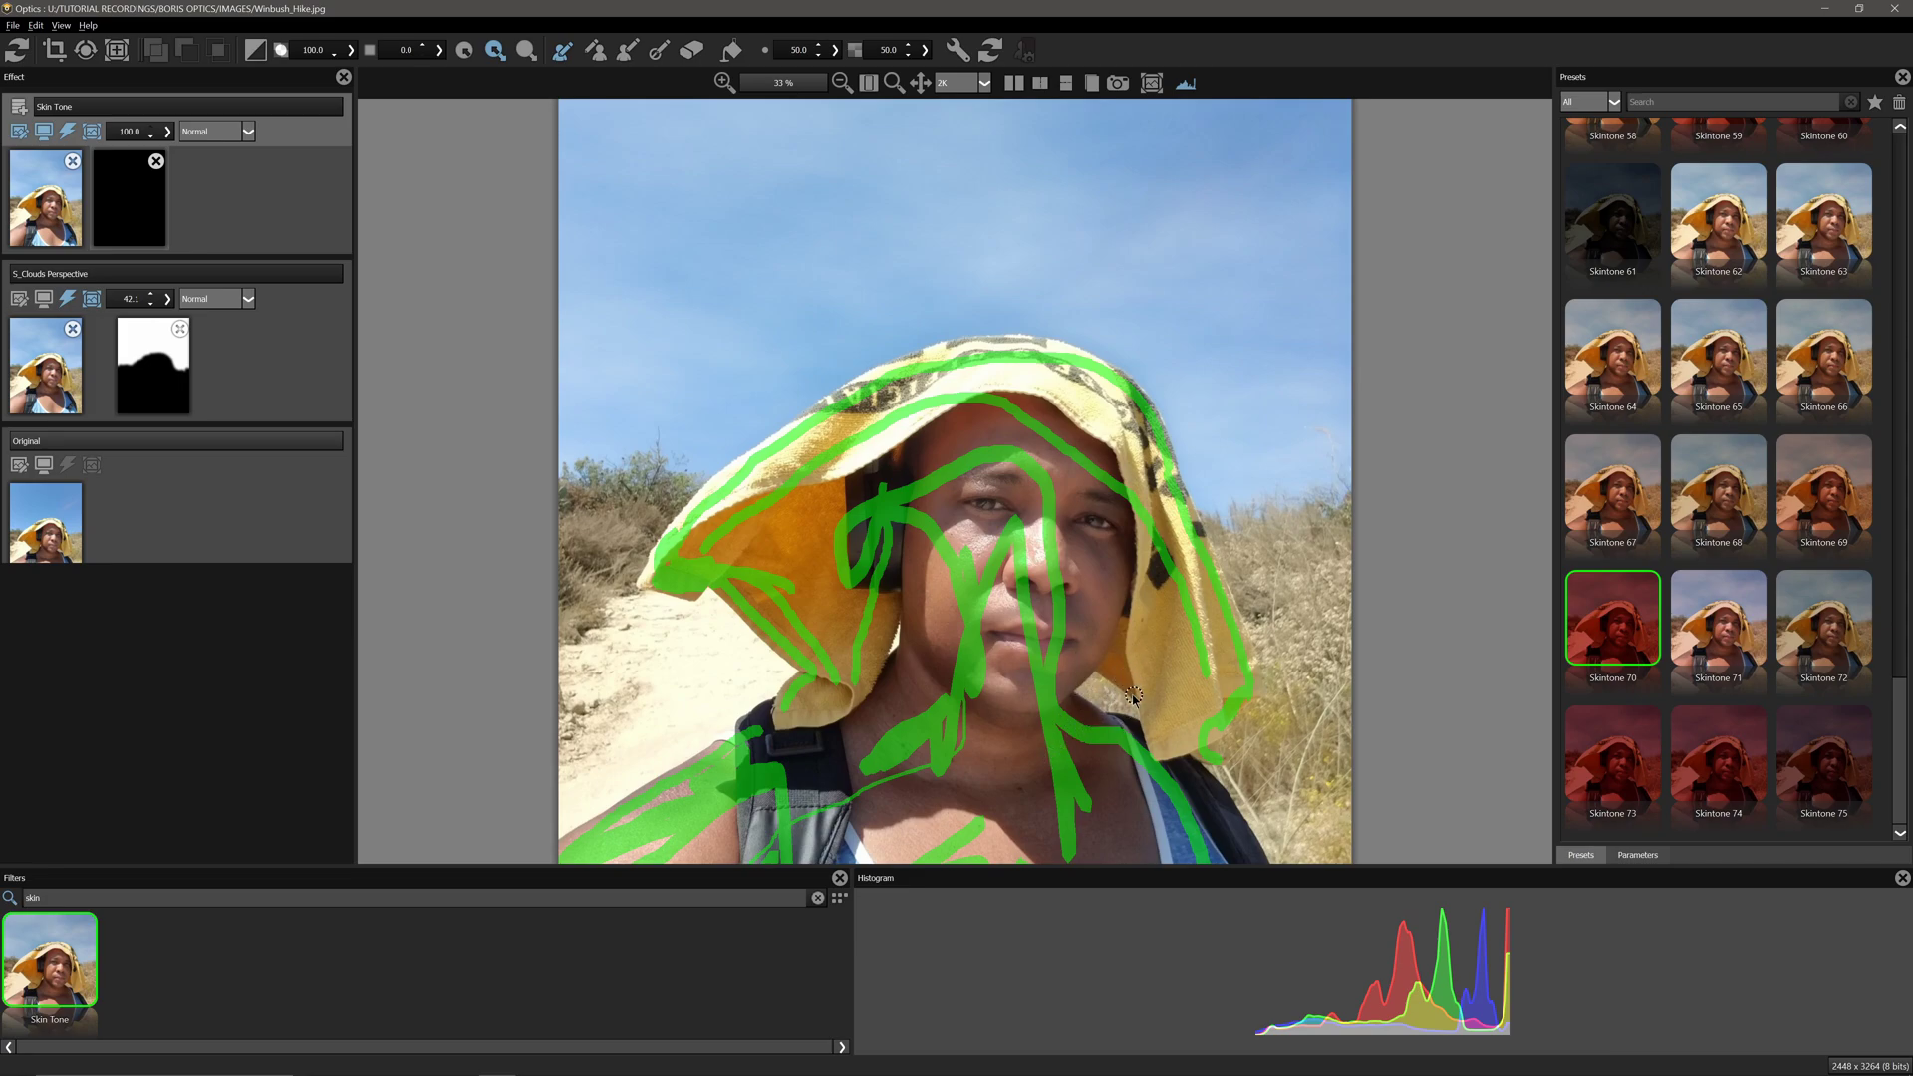
pyautogui.scroll(1, 1134, 723)
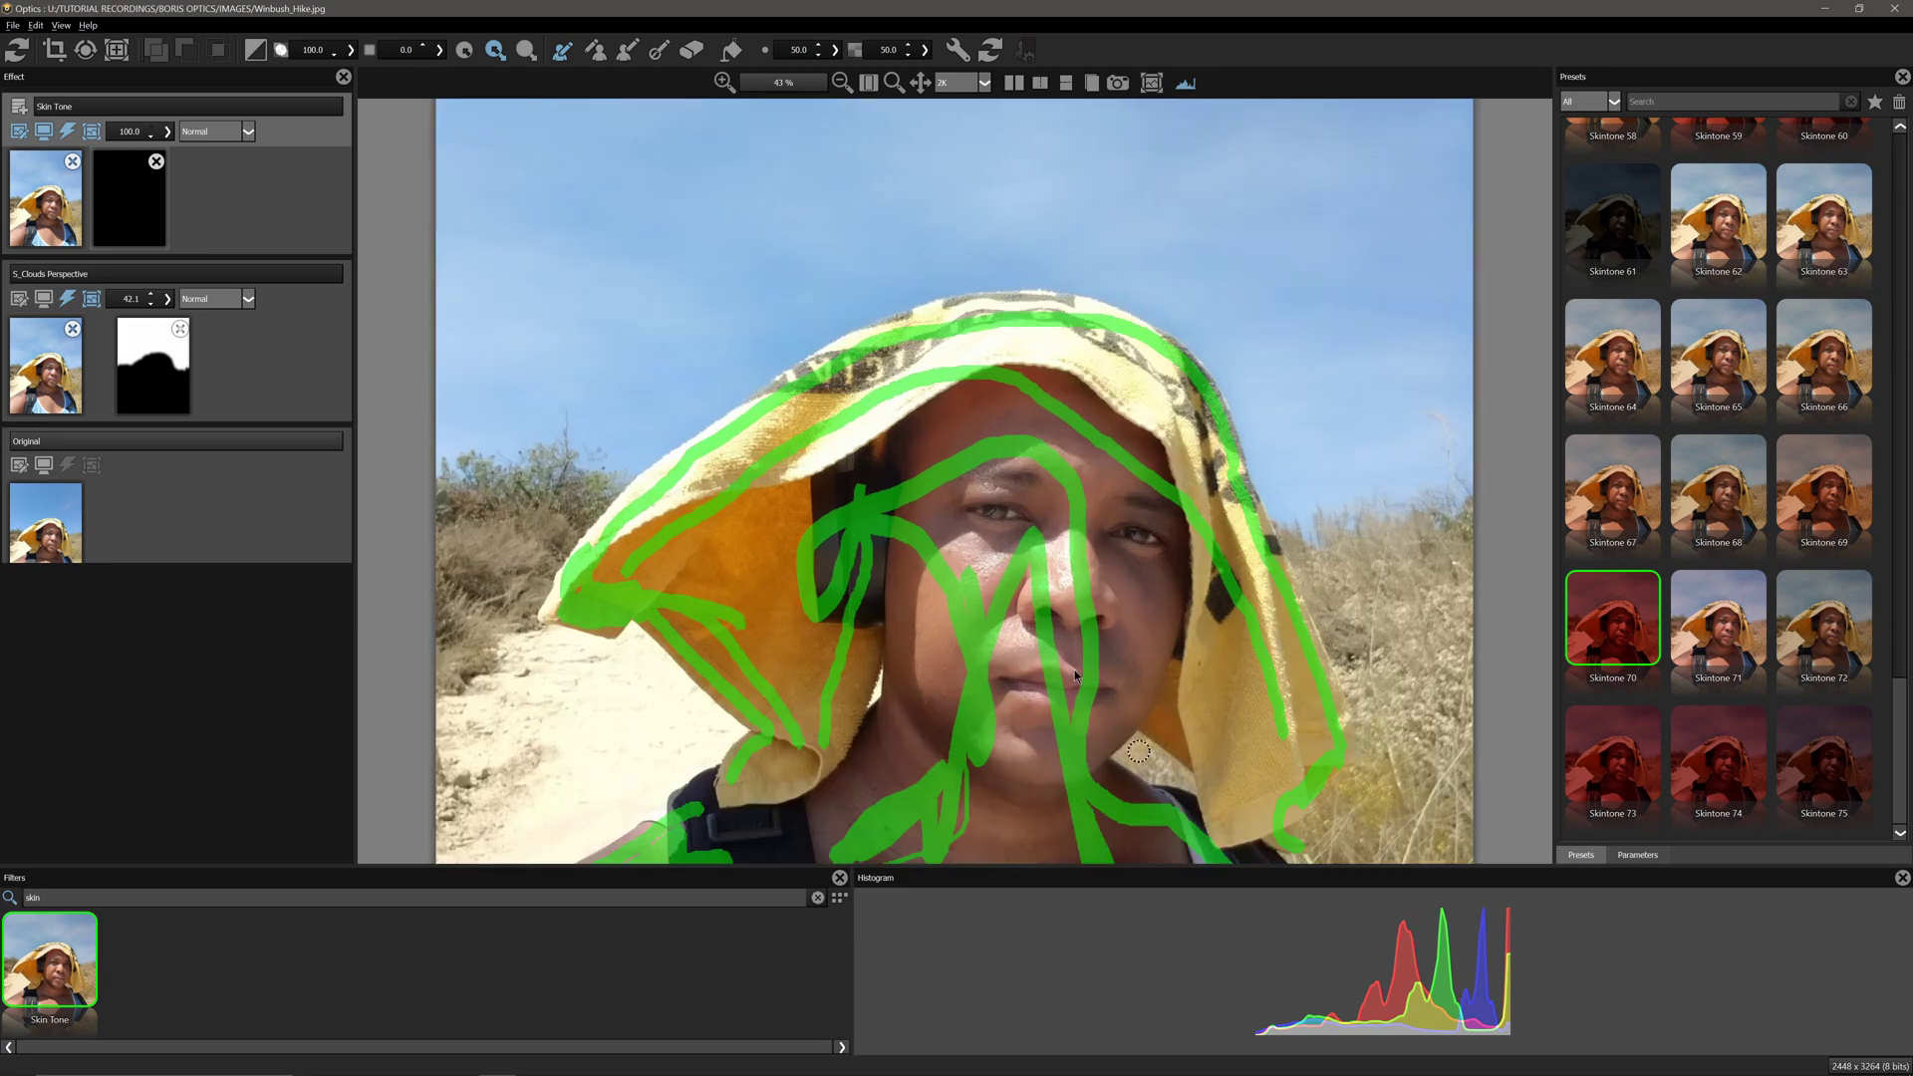
pyautogui.click(596, 52)
pyautogui.moveTo(1139, 750); pyautogui.dragTo(1172, 774)
# - Paint red EZMask exclude strokes around the towel and body and across the grass, sand and sky
pyautogui.scroll(-3, 1393, 638)
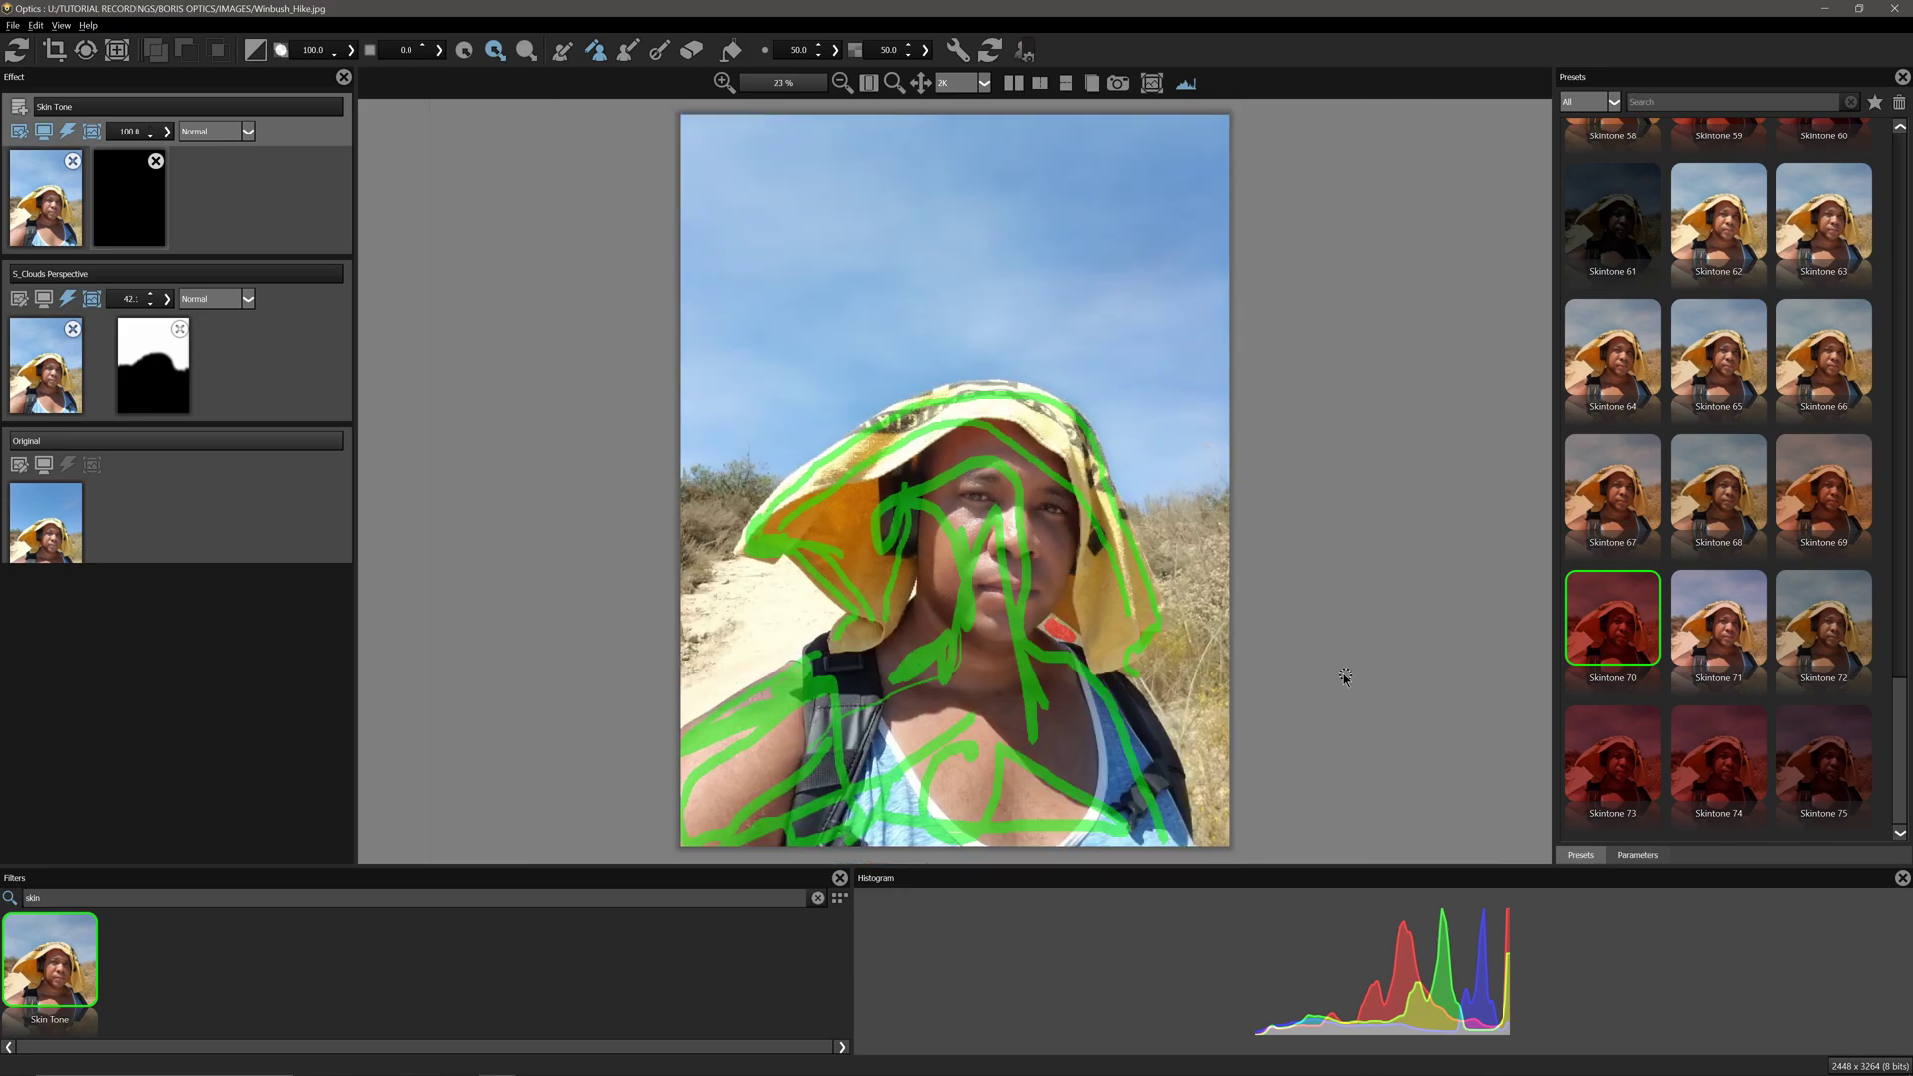
pyautogui.moveTo(1139, 509)
pyautogui.mouseDown()
pyautogui.moveTo(1175, 639)
pyautogui.moveTo(1159, 692)
pyautogui.moveTo(1235, 855)
pyautogui.mouseUp()
pyautogui.moveTo(1217, 679); pyautogui.dragTo(1196, 468)
pyautogui.moveTo(1016, 174); pyautogui.dragTo(1226, 385)
pyautogui.moveTo(1097, 346); pyautogui.dragTo(1214, 165)
pyautogui.moveTo(767, 174); pyautogui.dragTo(907, 301)
pyautogui.moveTo(790, 308); pyautogui.dragTo(962, 164)
pyautogui.moveTo(722, 423)
pyautogui.mouseDown()
pyautogui.moveTo(832, 376)
pyautogui.moveTo(1089, 357)
pyautogui.moveTo(1153, 428)
pyautogui.moveTo(1272, 483)
pyautogui.mouseUp()
pyautogui.moveTo(733, 447)
pyautogui.mouseDown()
pyautogui.moveTo(703, 573)
pyautogui.moveTo(762, 596)
pyautogui.moveTo(777, 580)
pyautogui.moveTo(723, 568)
pyautogui.moveTo(775, 578)
pyautogui.moveTo(817, 608)
pyautogui.moveTo(683, 702)
pyautogui.moveTo(698, 164)
pyautogui.moveTo(947, 135)
pyautogui.mouseUp()
pyautogui.moveTo(771, 238); pyautogui.dragTo(725, 371)
pyautogui.moveTo(827, 326); pyautogui.dragTo(1036, 271)
pyautogui.moveTo(939, 210); pyautogui.dragTo(1226, 214)
pyautogui.moveTo(1136, 289); pyautogui.dragTo(954, 321)
pyautogui.moveTo(737, 467); pyautogui.dragTo(827, 430)
pyautogui.moveTo(894, 390)
pyautogui.mouseDown()
pyautogui.moveTo(965, 368)
pyautogui.moveTo(1084, 391)
pyautogui.moveTo(1166, 474)
pyautogui.moveTo(1176, 520)
pyautogui.moveTo(1156, 526)
pyautogui.moveTo(1136, 443)
pyautogui.mouseUp()
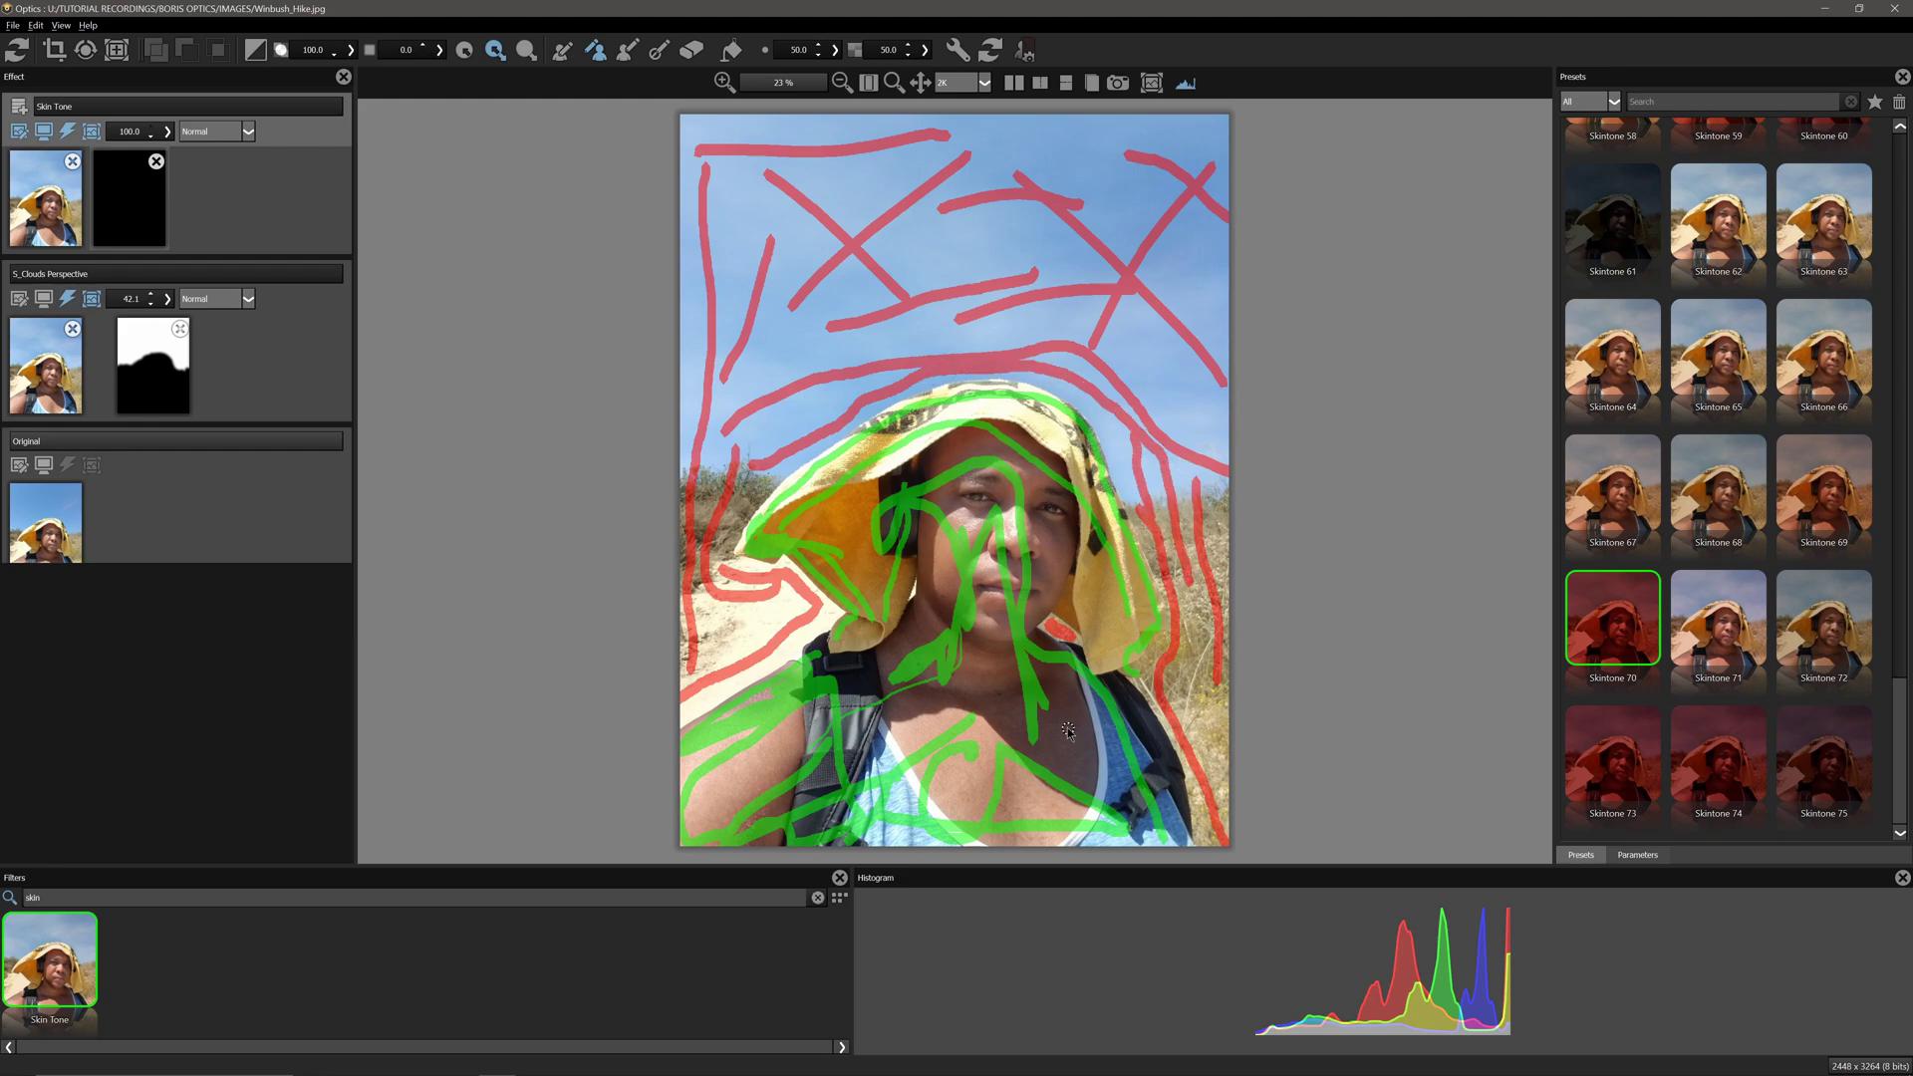
# - Set the exclude brush size to 5 and mark the tiny gap beside the neck and the sand along the towel's edge
pyautogui.scroll(5, 937, 723)
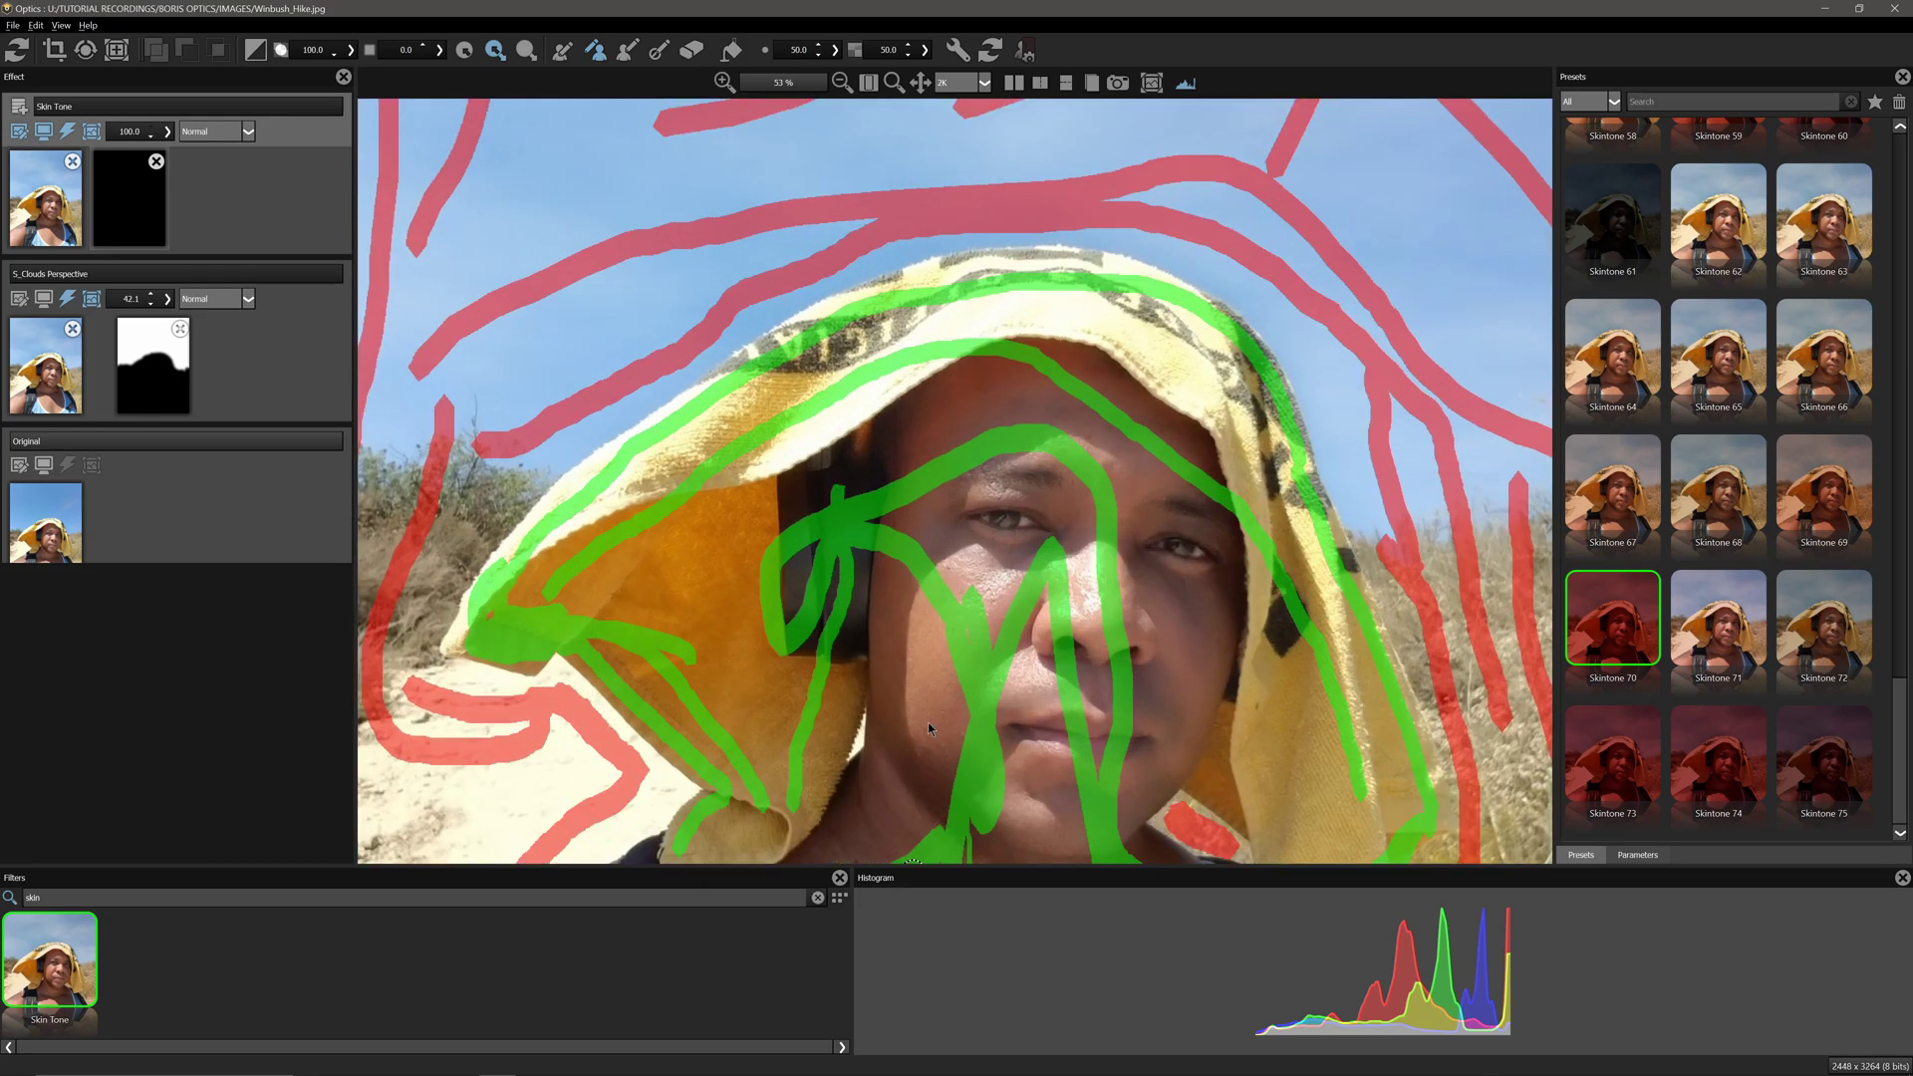
pyautogui.scroll(3, 927, 732)
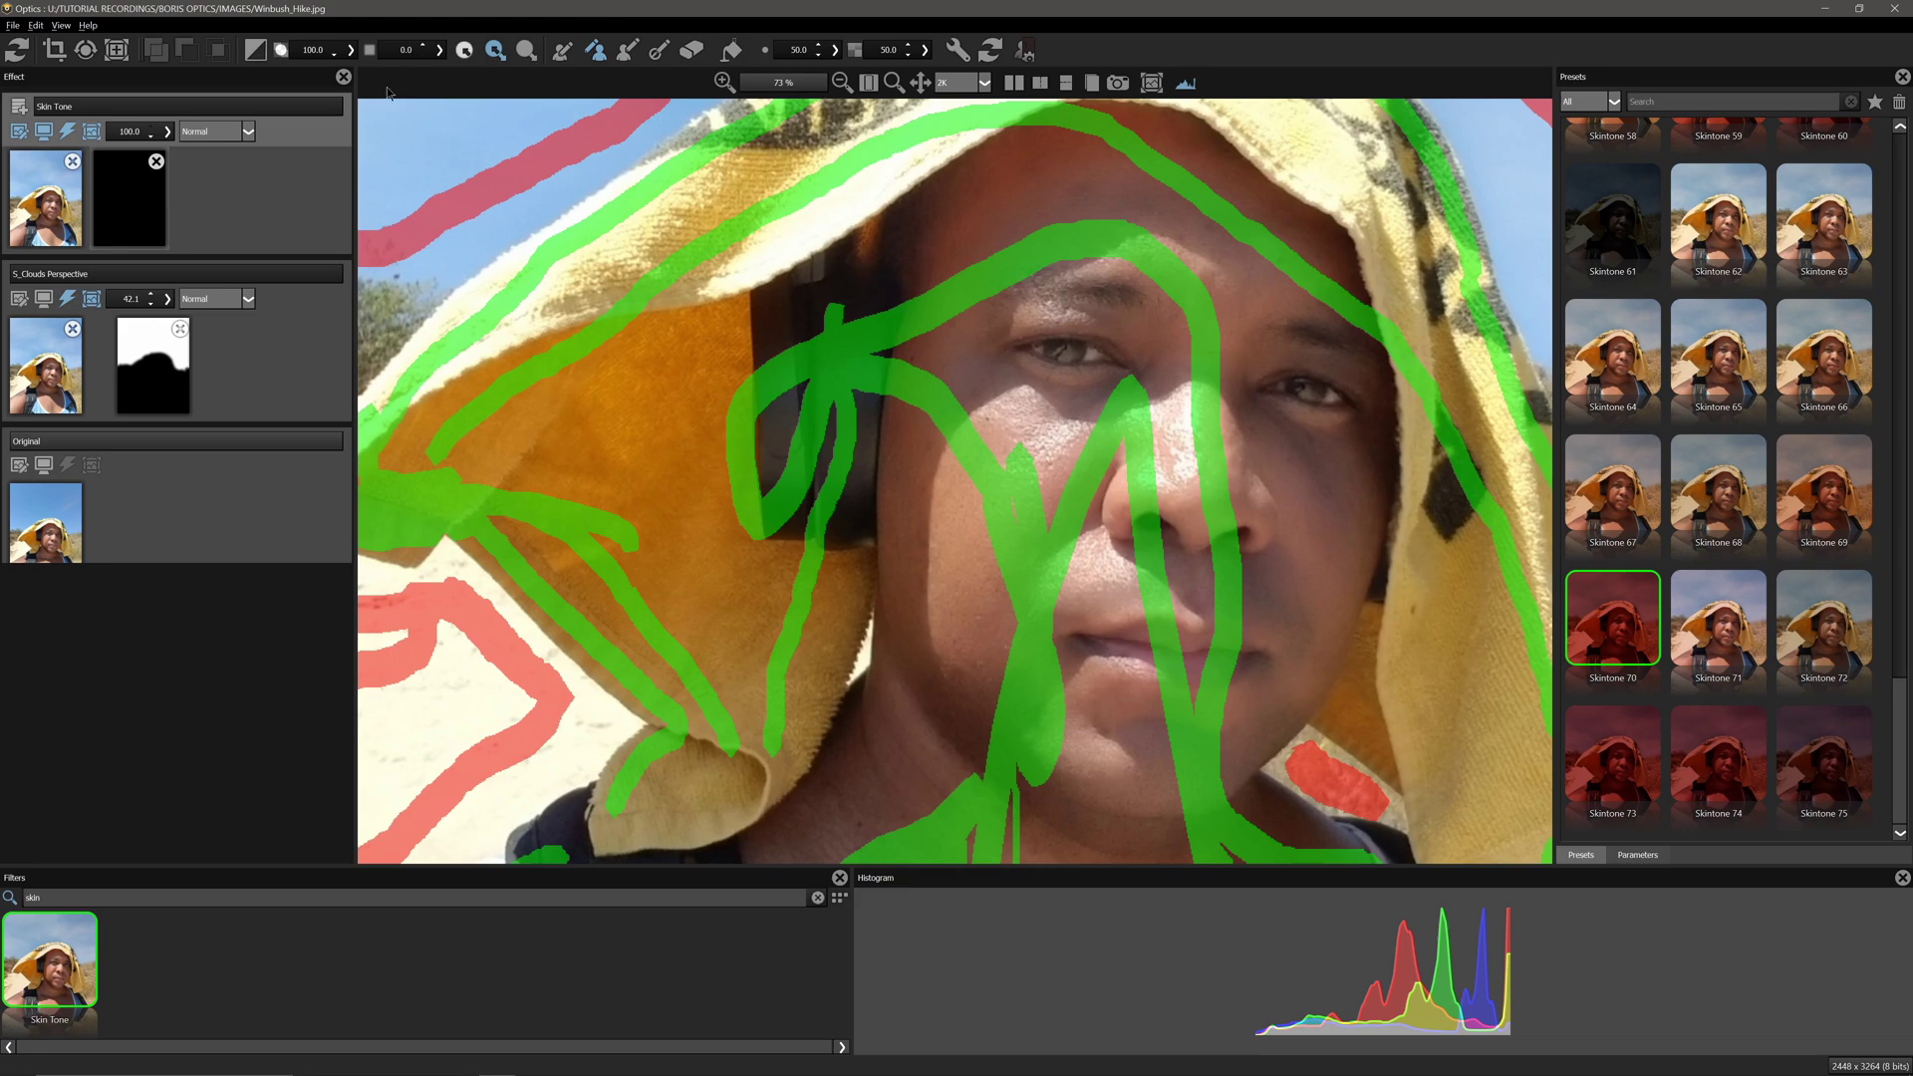
pyautogui.doubleClick(795, 49)
pyautogui.write('5')
pyautogui.press('Return')
pyautogui.moveTo(866, 648); pyautogui.dragTo(862, 664)
pyautogui.scroll(-3, 863, 663)
pyautogui.moveTo(728, 596)
pyautogui.mouseDown()
pyautogui.moveTo(763, 633)
pyautogui.moveTo(713, 660)
pyautogui.moveTo(660, 527)
pyautogui.moveTo(648, 549)
pyautogui.moveTo(555, 522)
pyautogui.mouseUp()
pyautogui.scroll(-2, 734, 543)
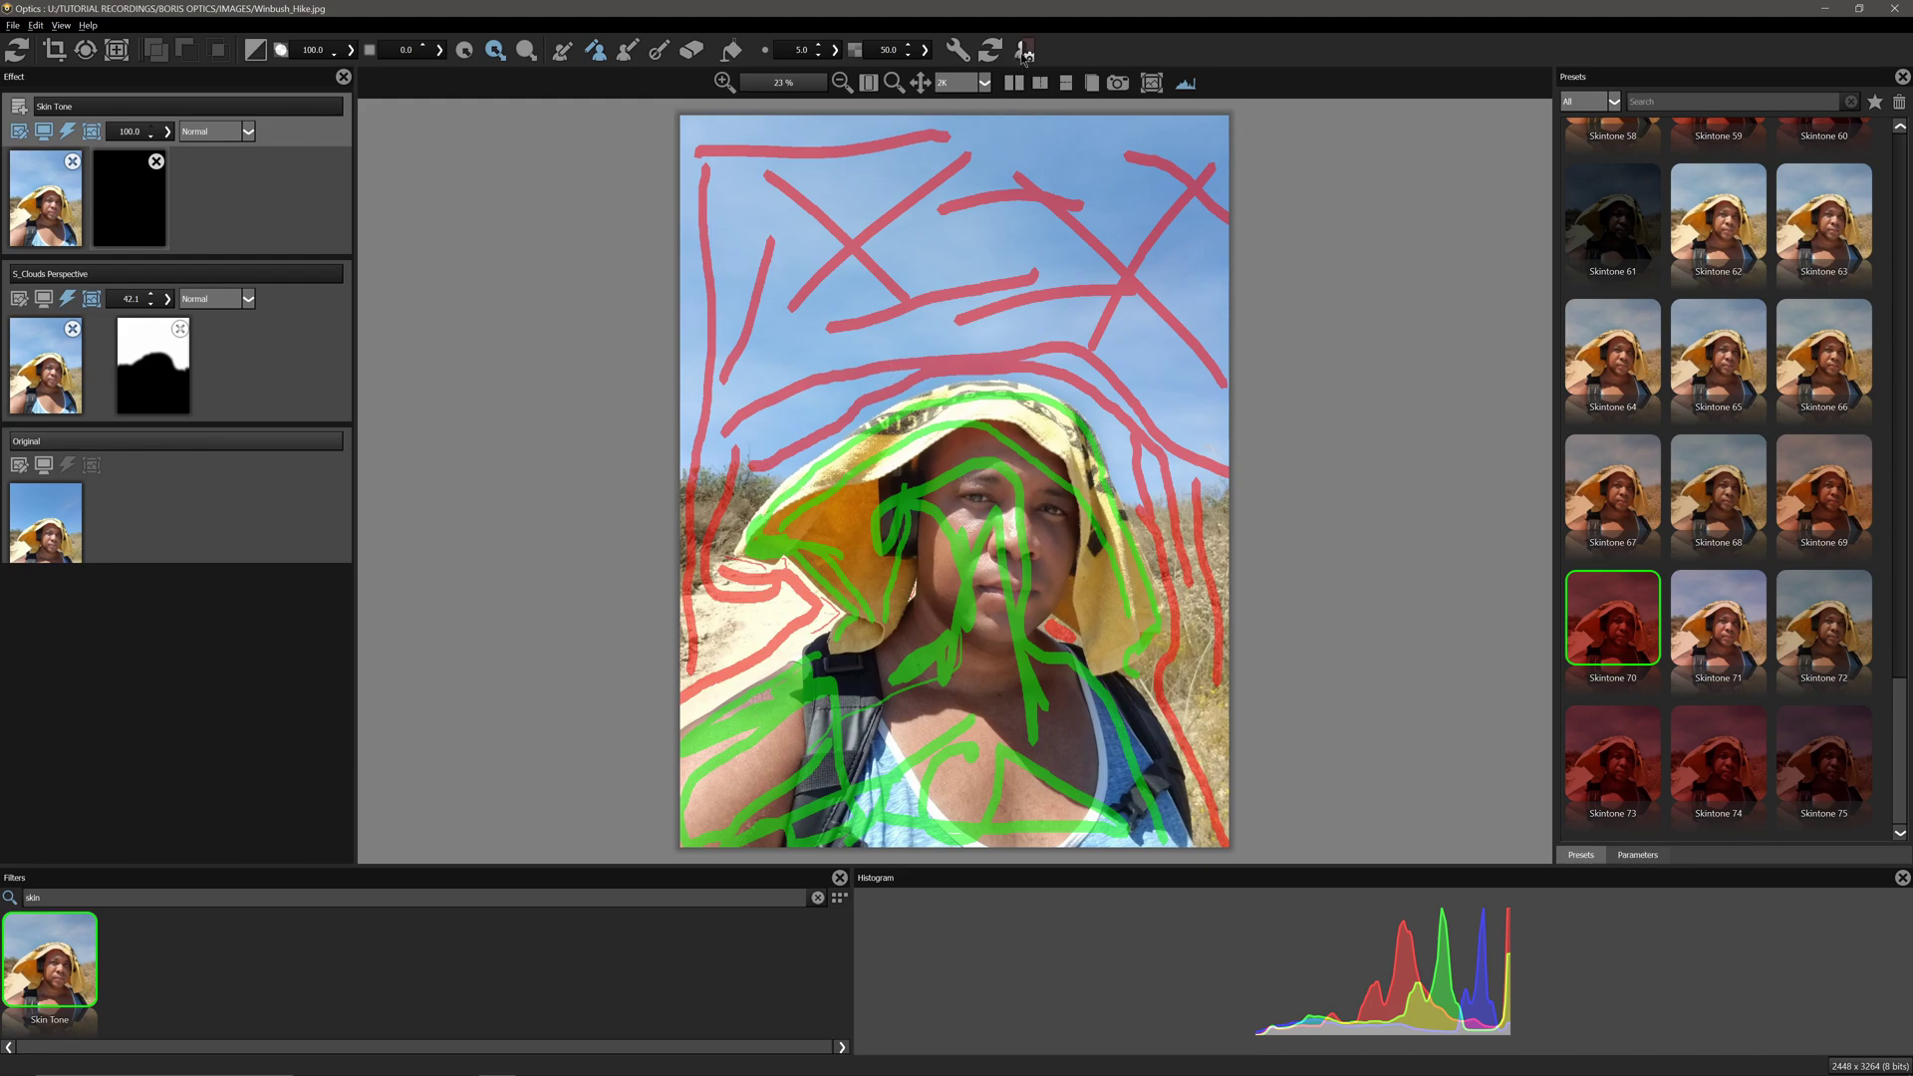
# - Generate the EZMask from the strokes and display it in black and white without the strokes
pyautogui.click(1025, 54)
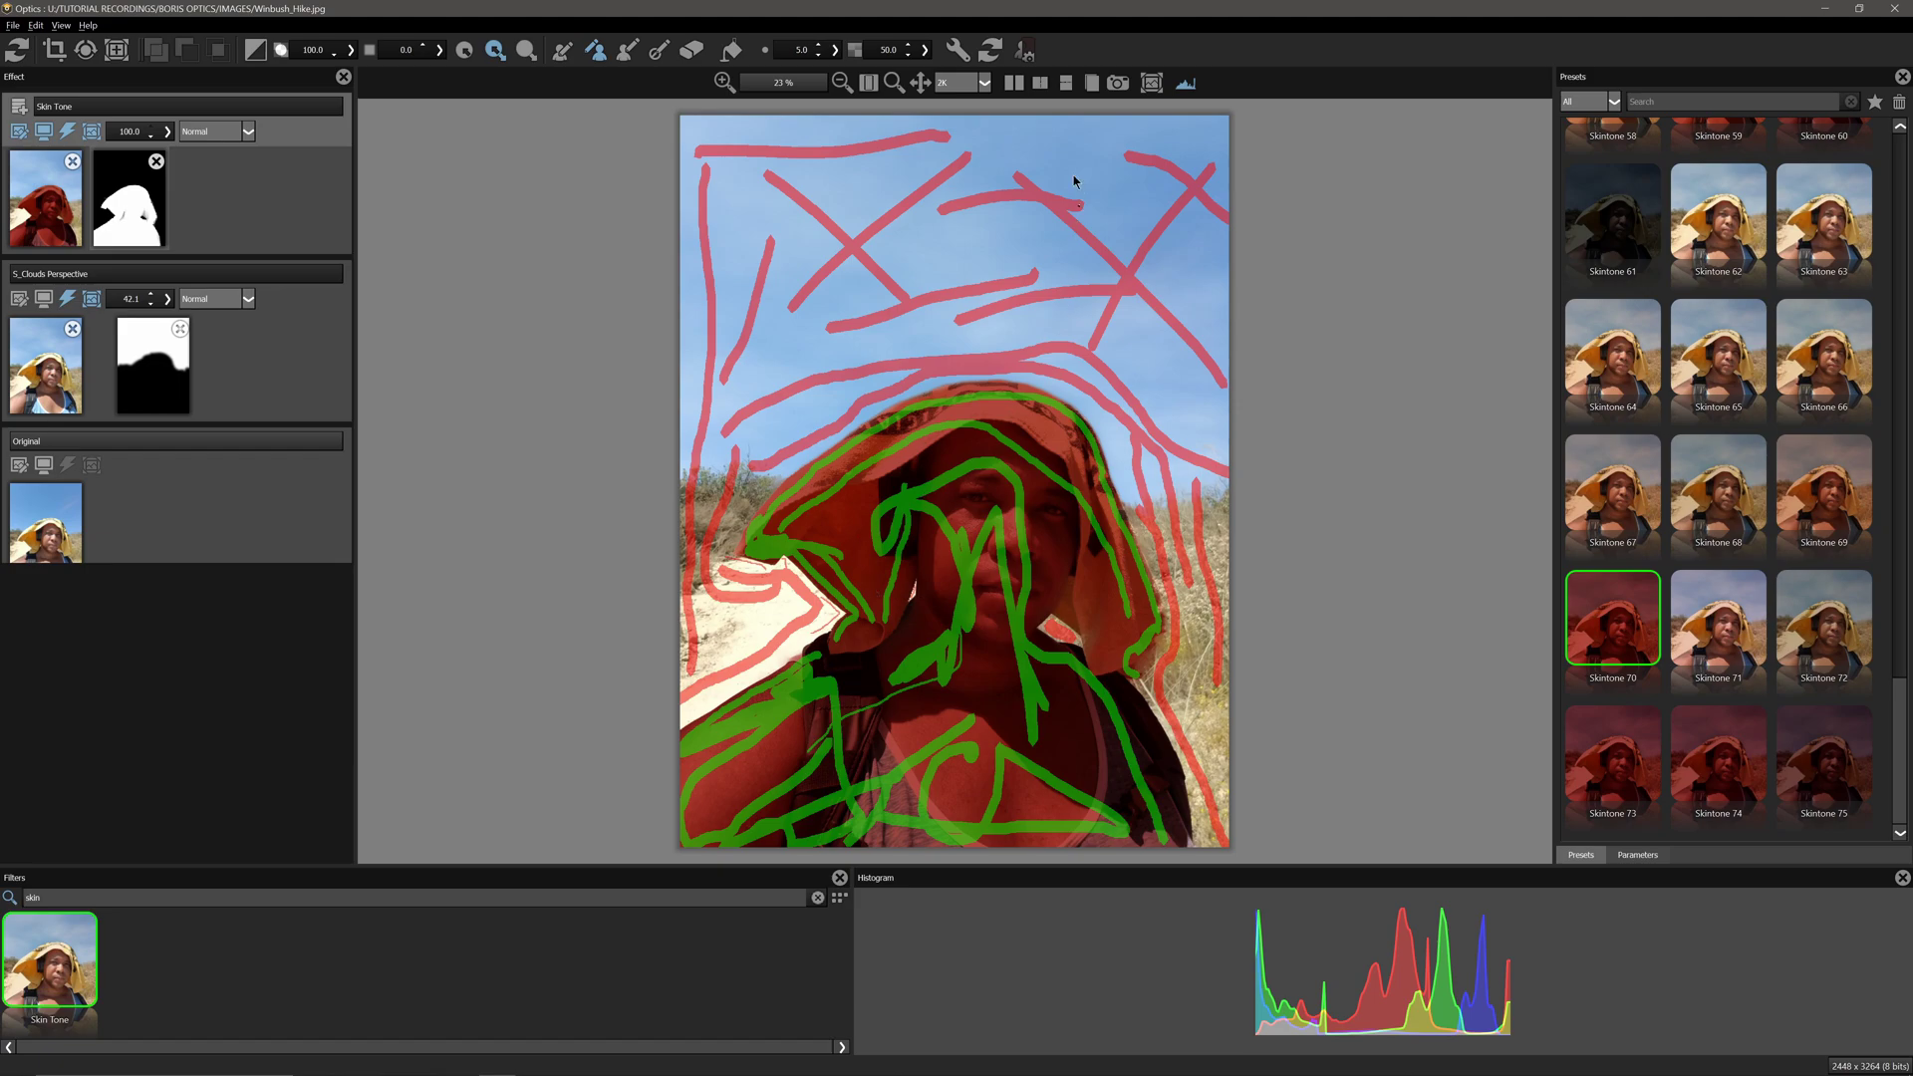
pyautogui.click(1152, 82)
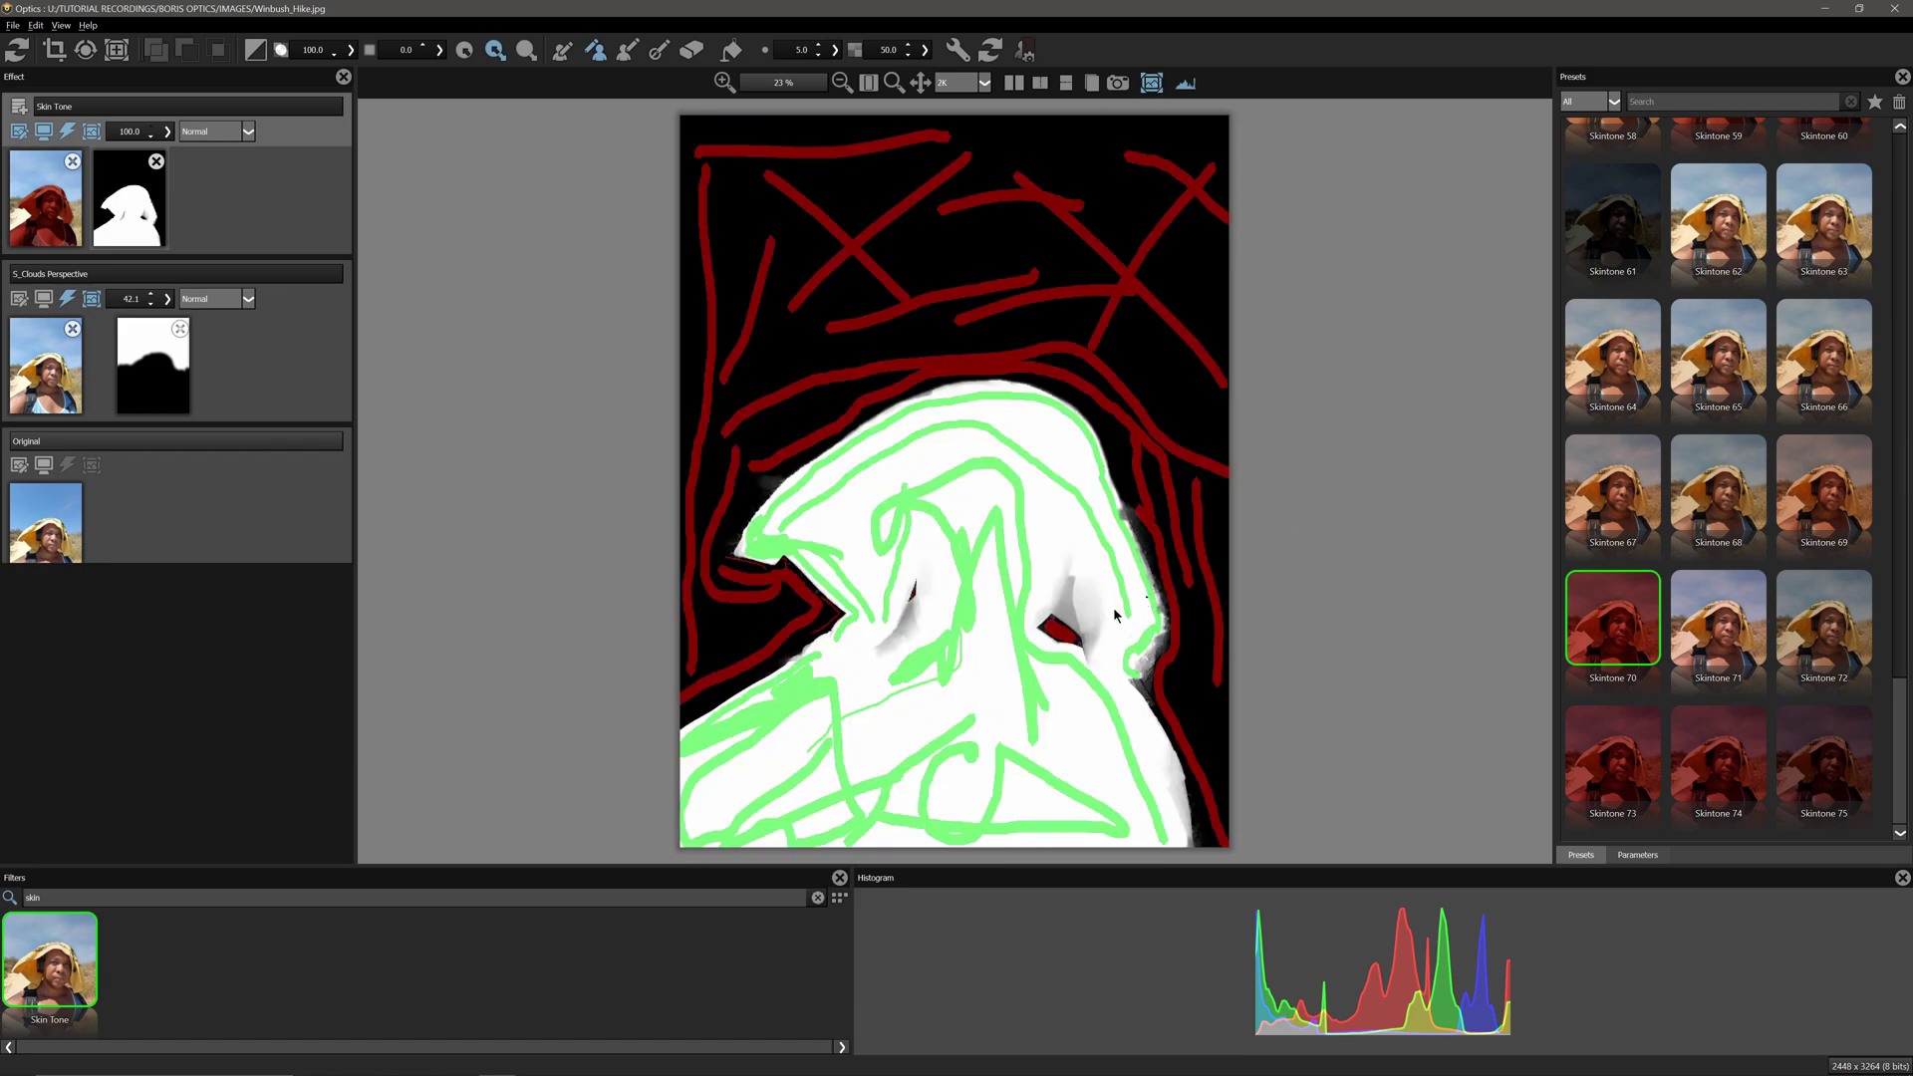
pyautogui.click(115, 236)
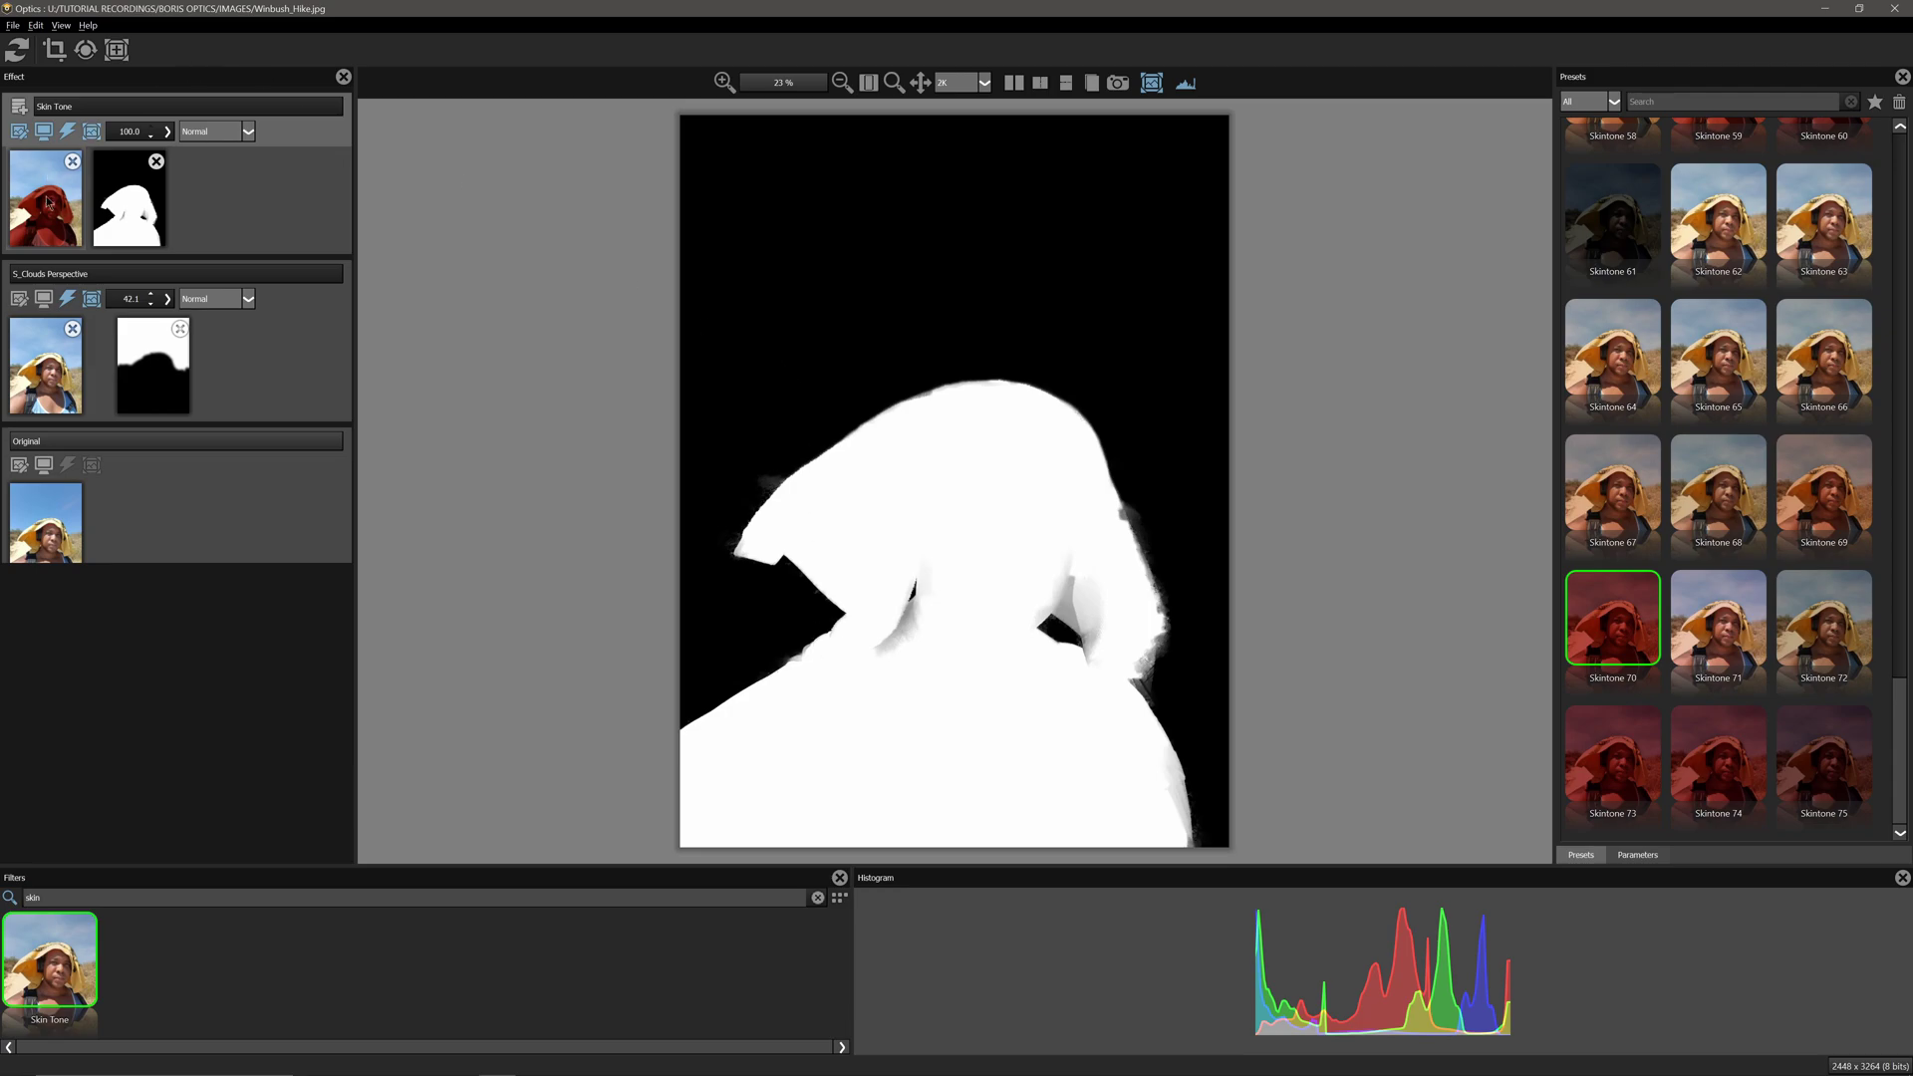
# - Blur the EZMask by about 6.5 and return to the full-colour view of the Skin Tone effect
pyautogui.click(121, 209)
pyautogui.click(334, 52)
pyautogui.moveTo(348, 76)
pyautogui.mouseDown()
pyautogui.moveTo(378, 74)
pyautogui.moveTo(345, 74)
pyautogui.mouseUp()
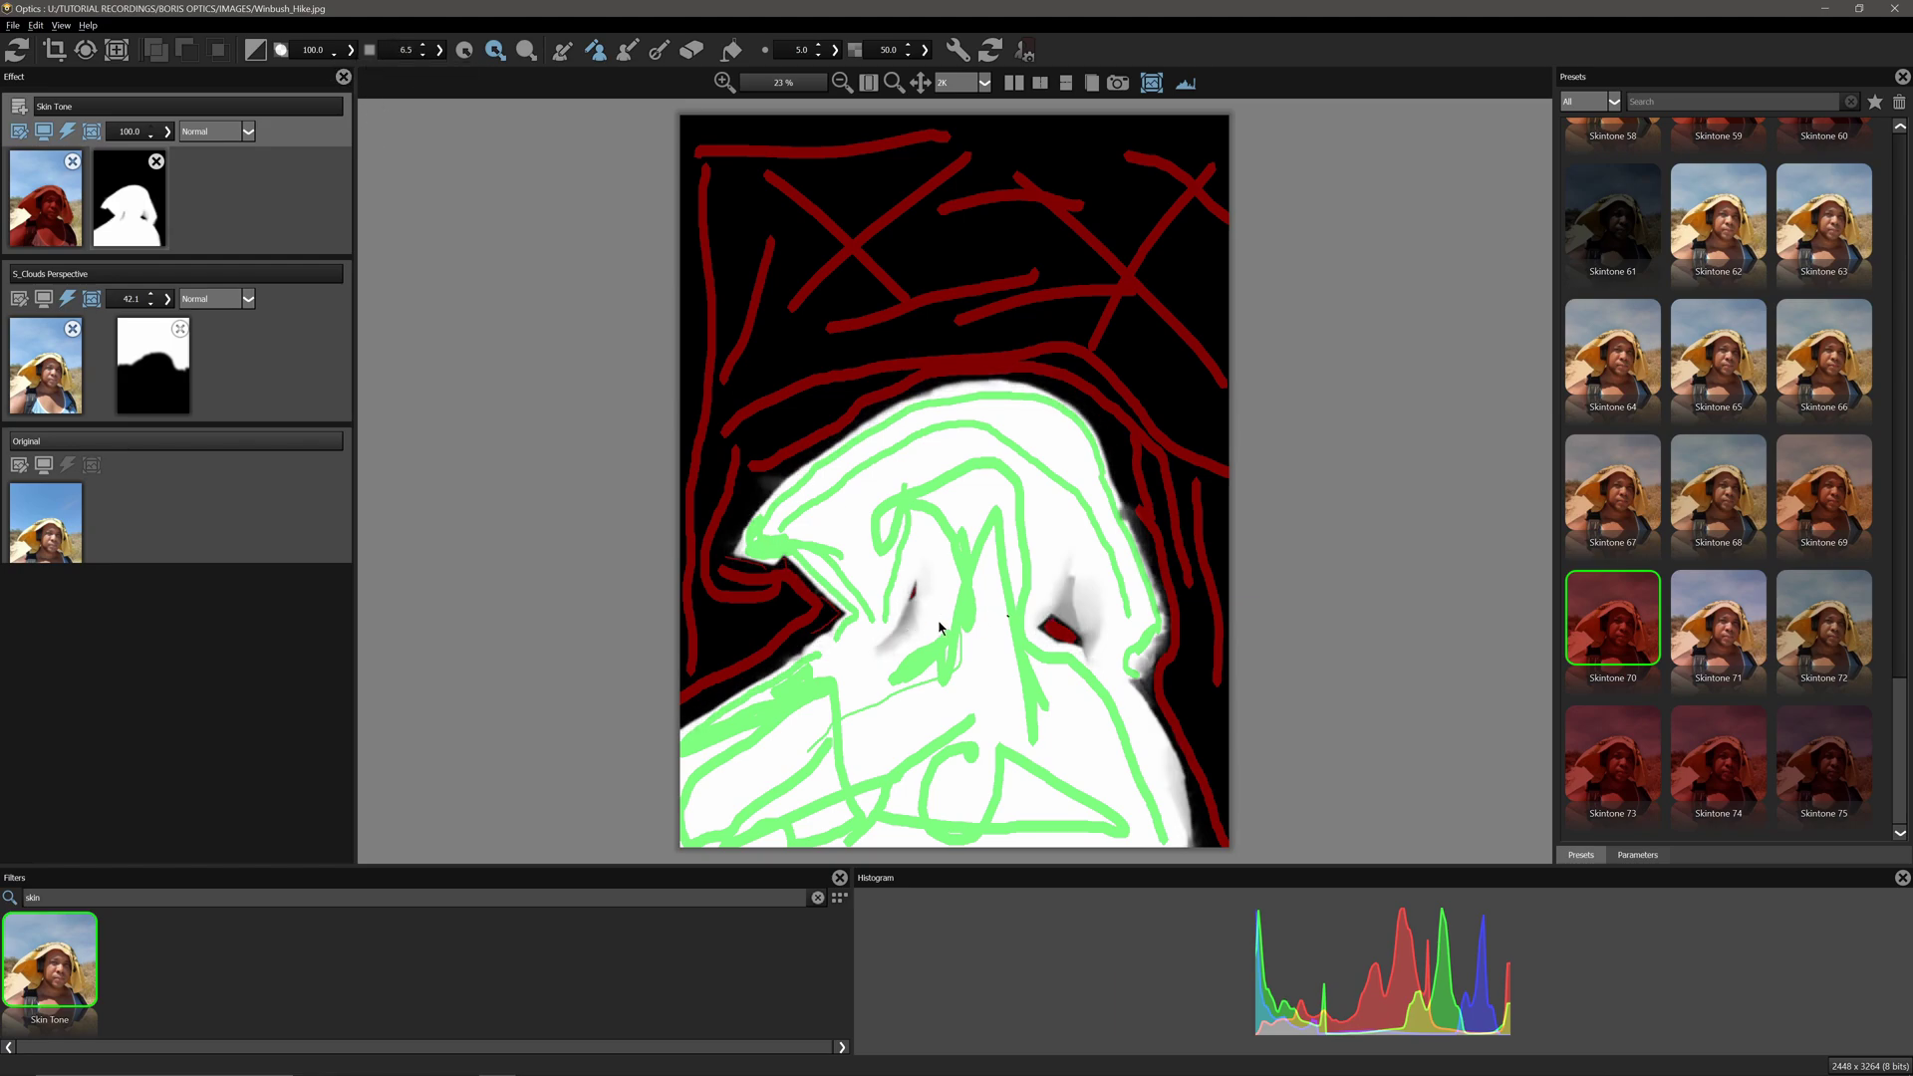
pyautogui.click(1152, 83)
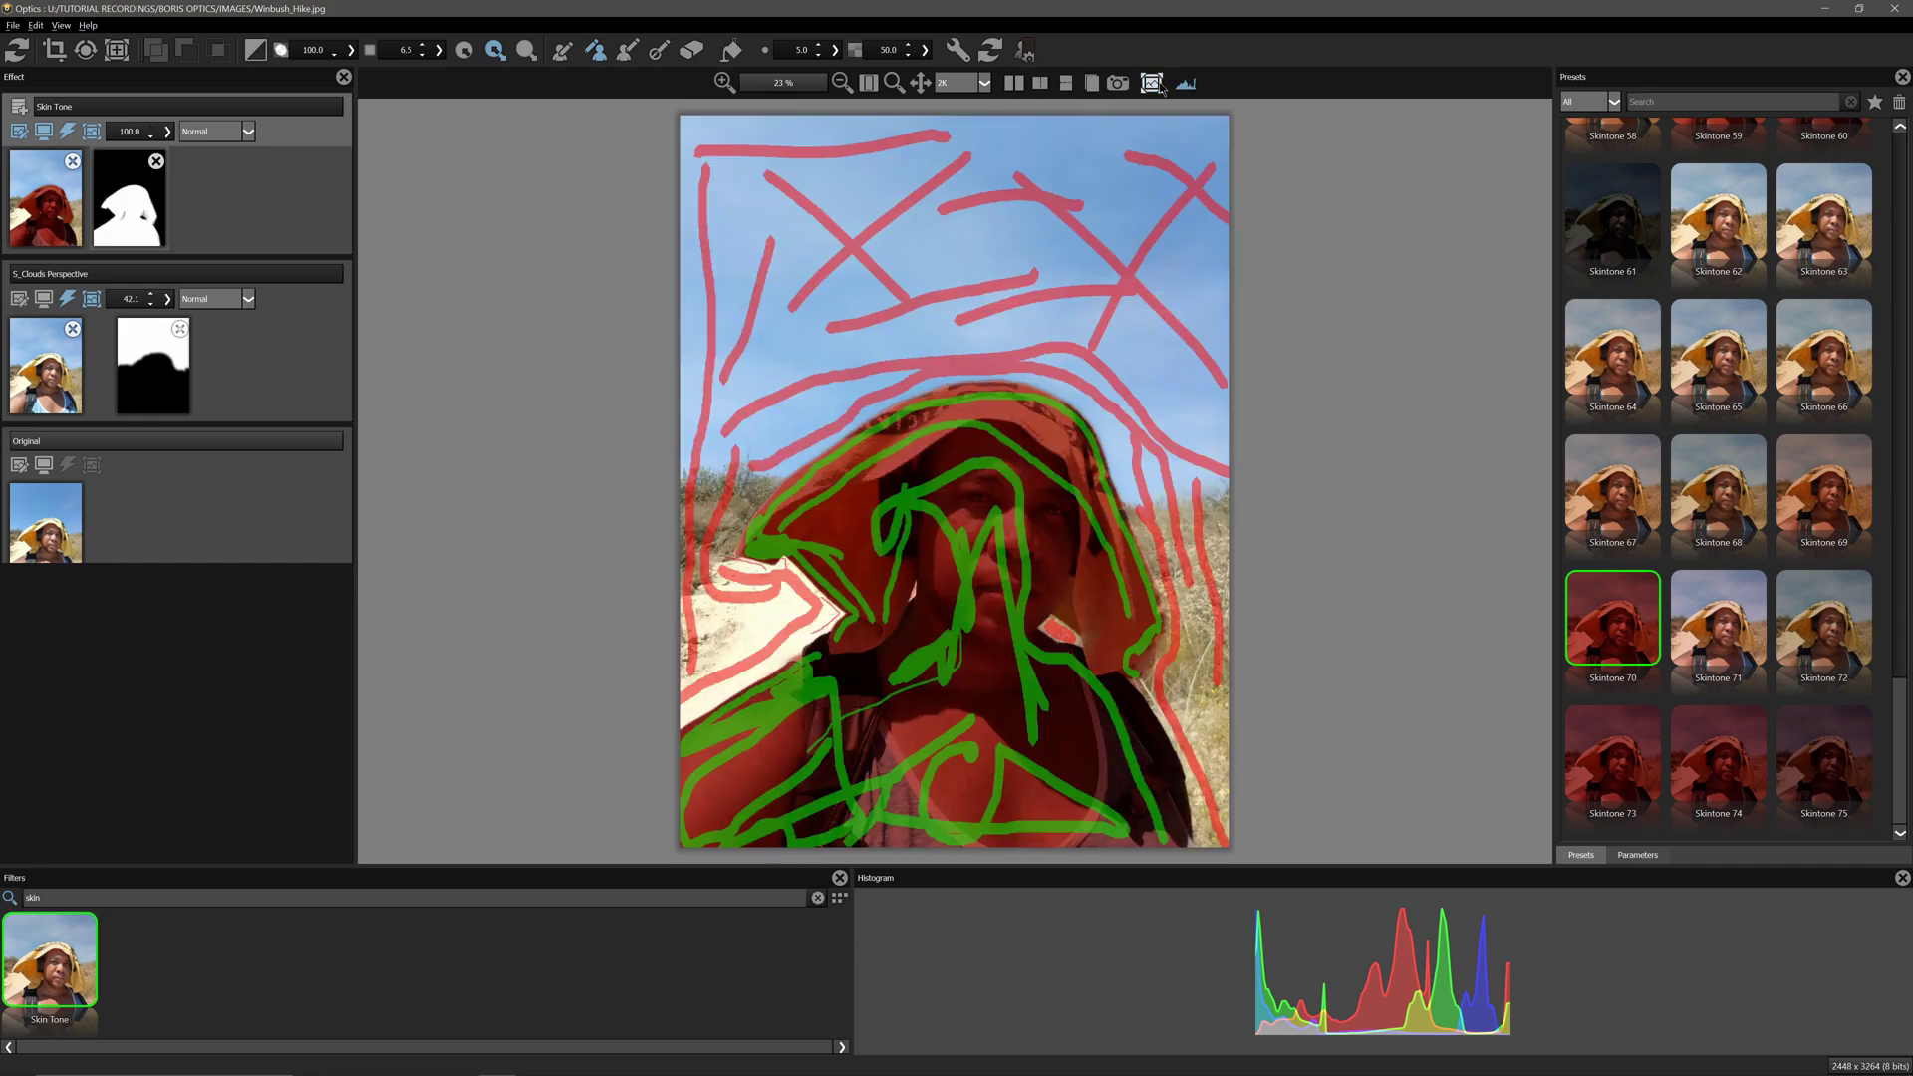
pyautogui.click(48, 226)
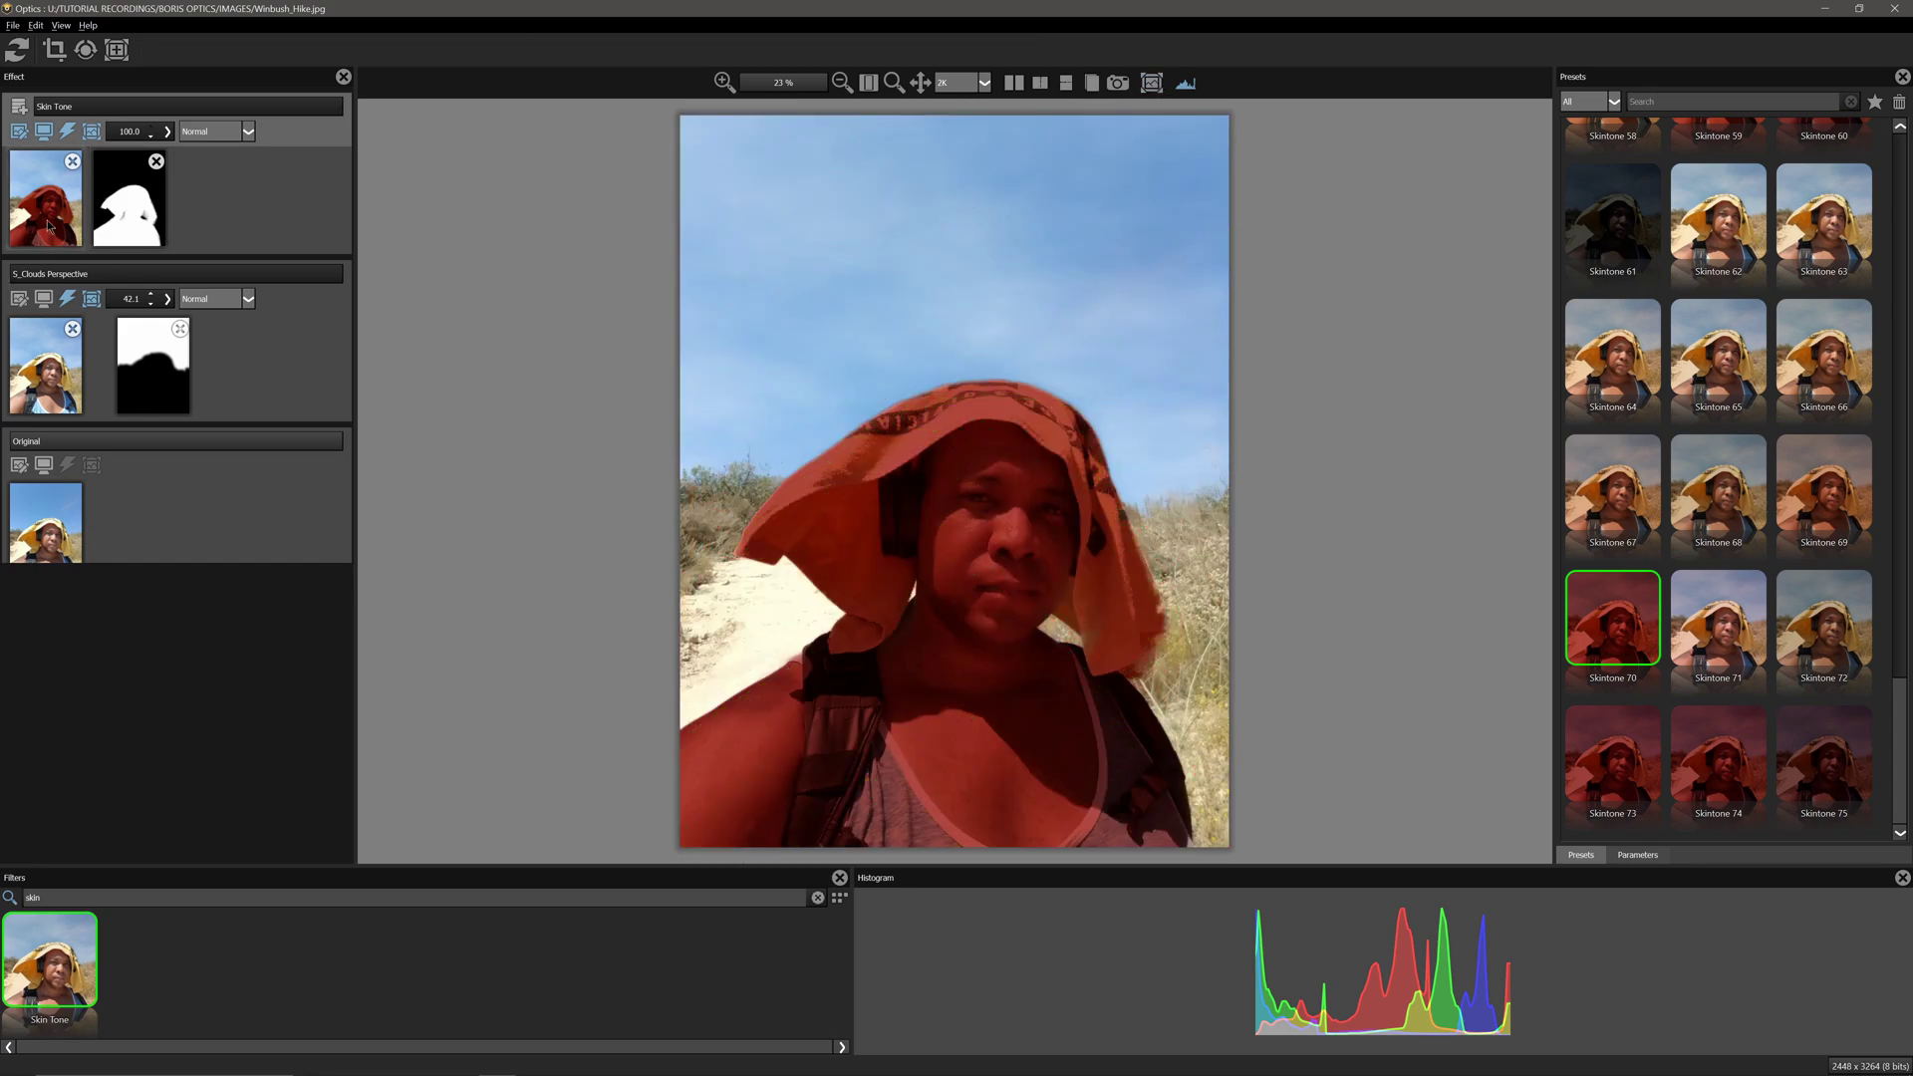
# - Try the Skintone 68 preset on the masked person and apply Skintone 62 instead
pyautogui.click(1734, 514)
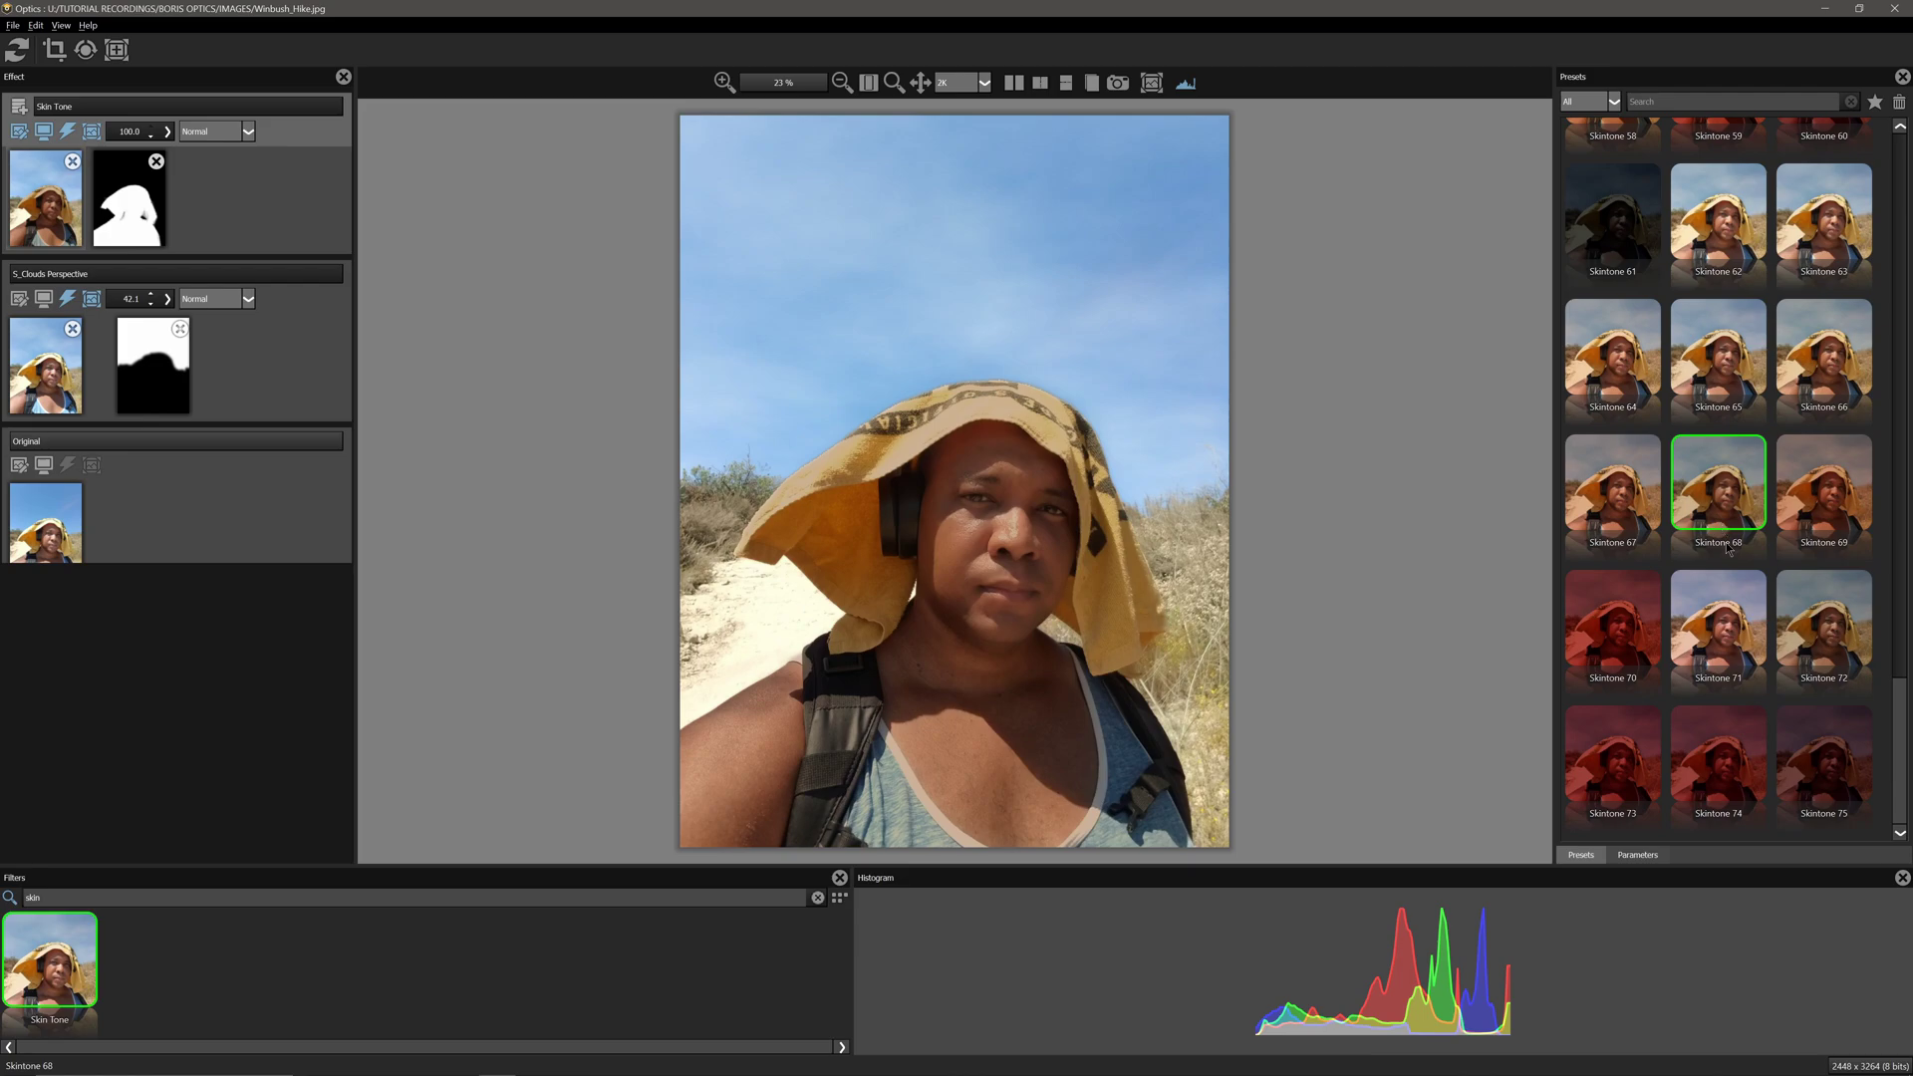
pyautogui.scroll(3, 1736, 570)
pyautogui.click(1725, 556)
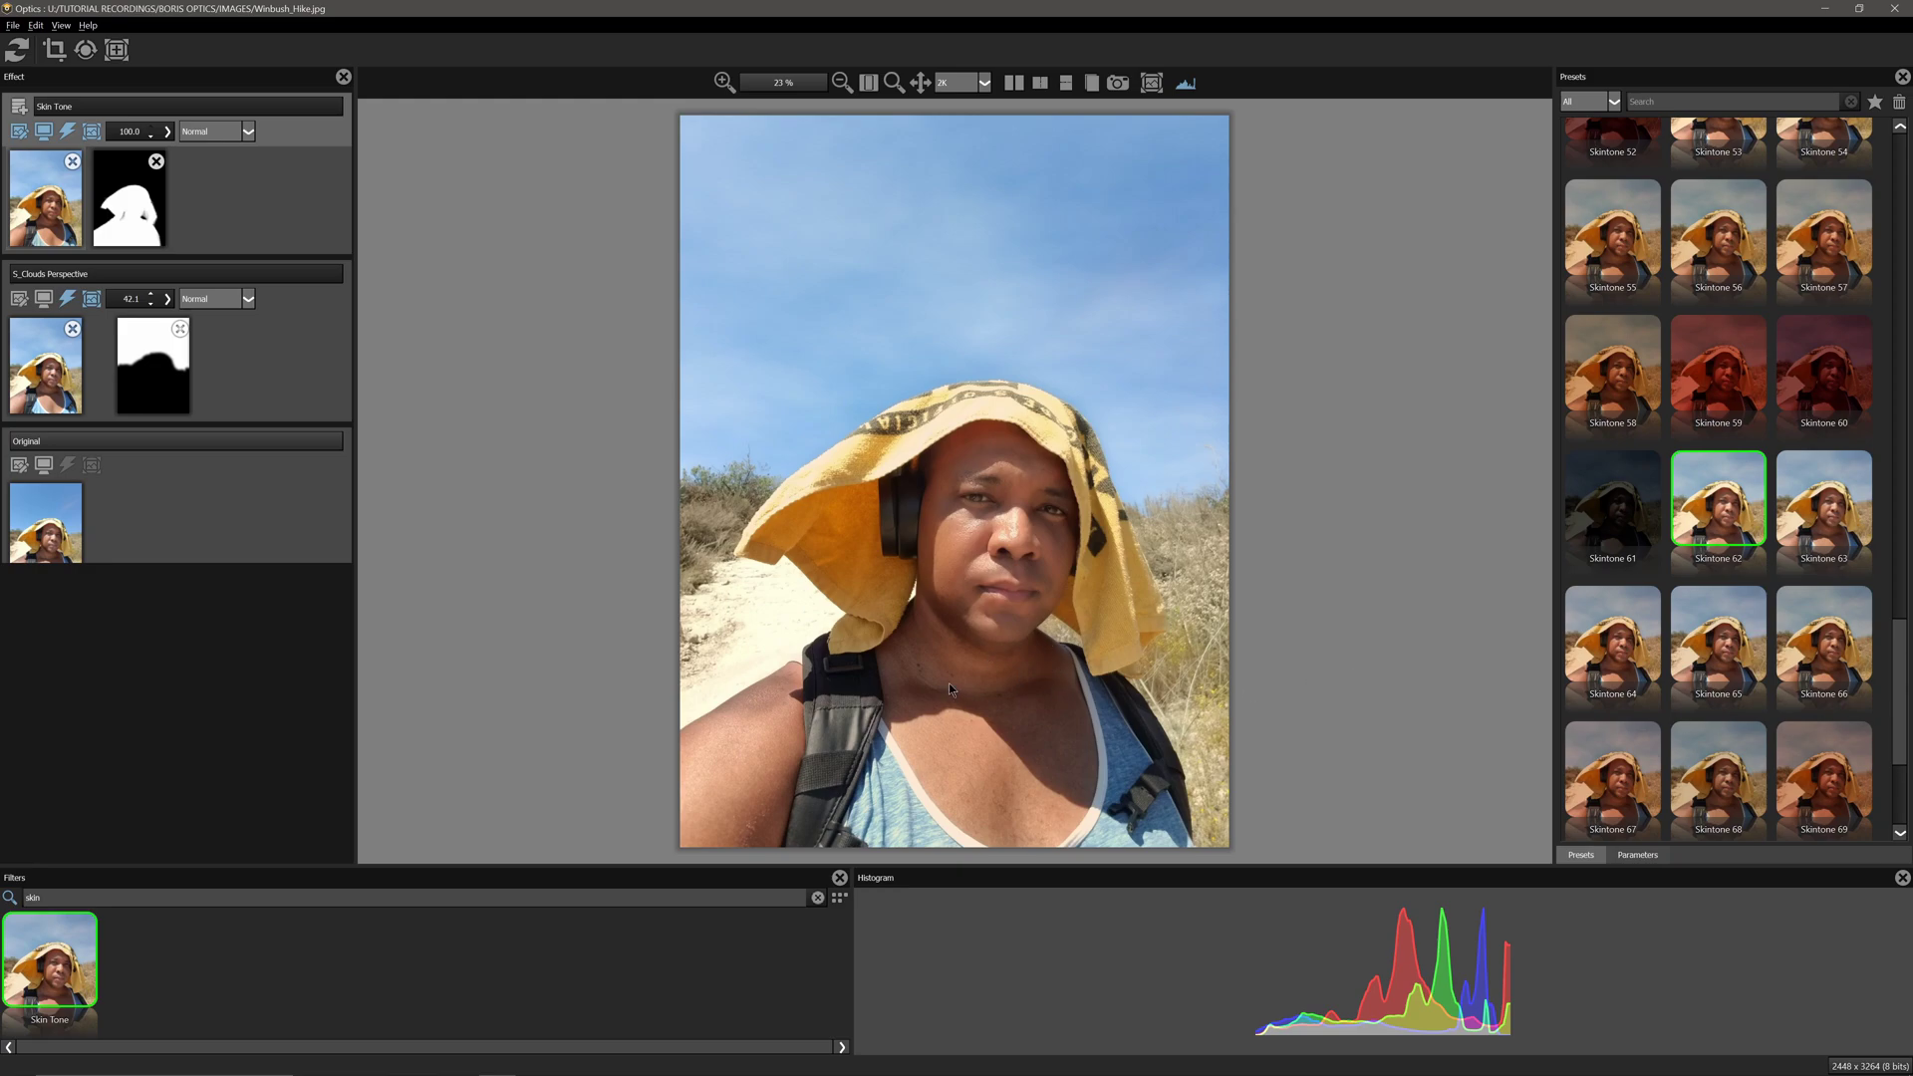
pyautogui.click(1015, 91)
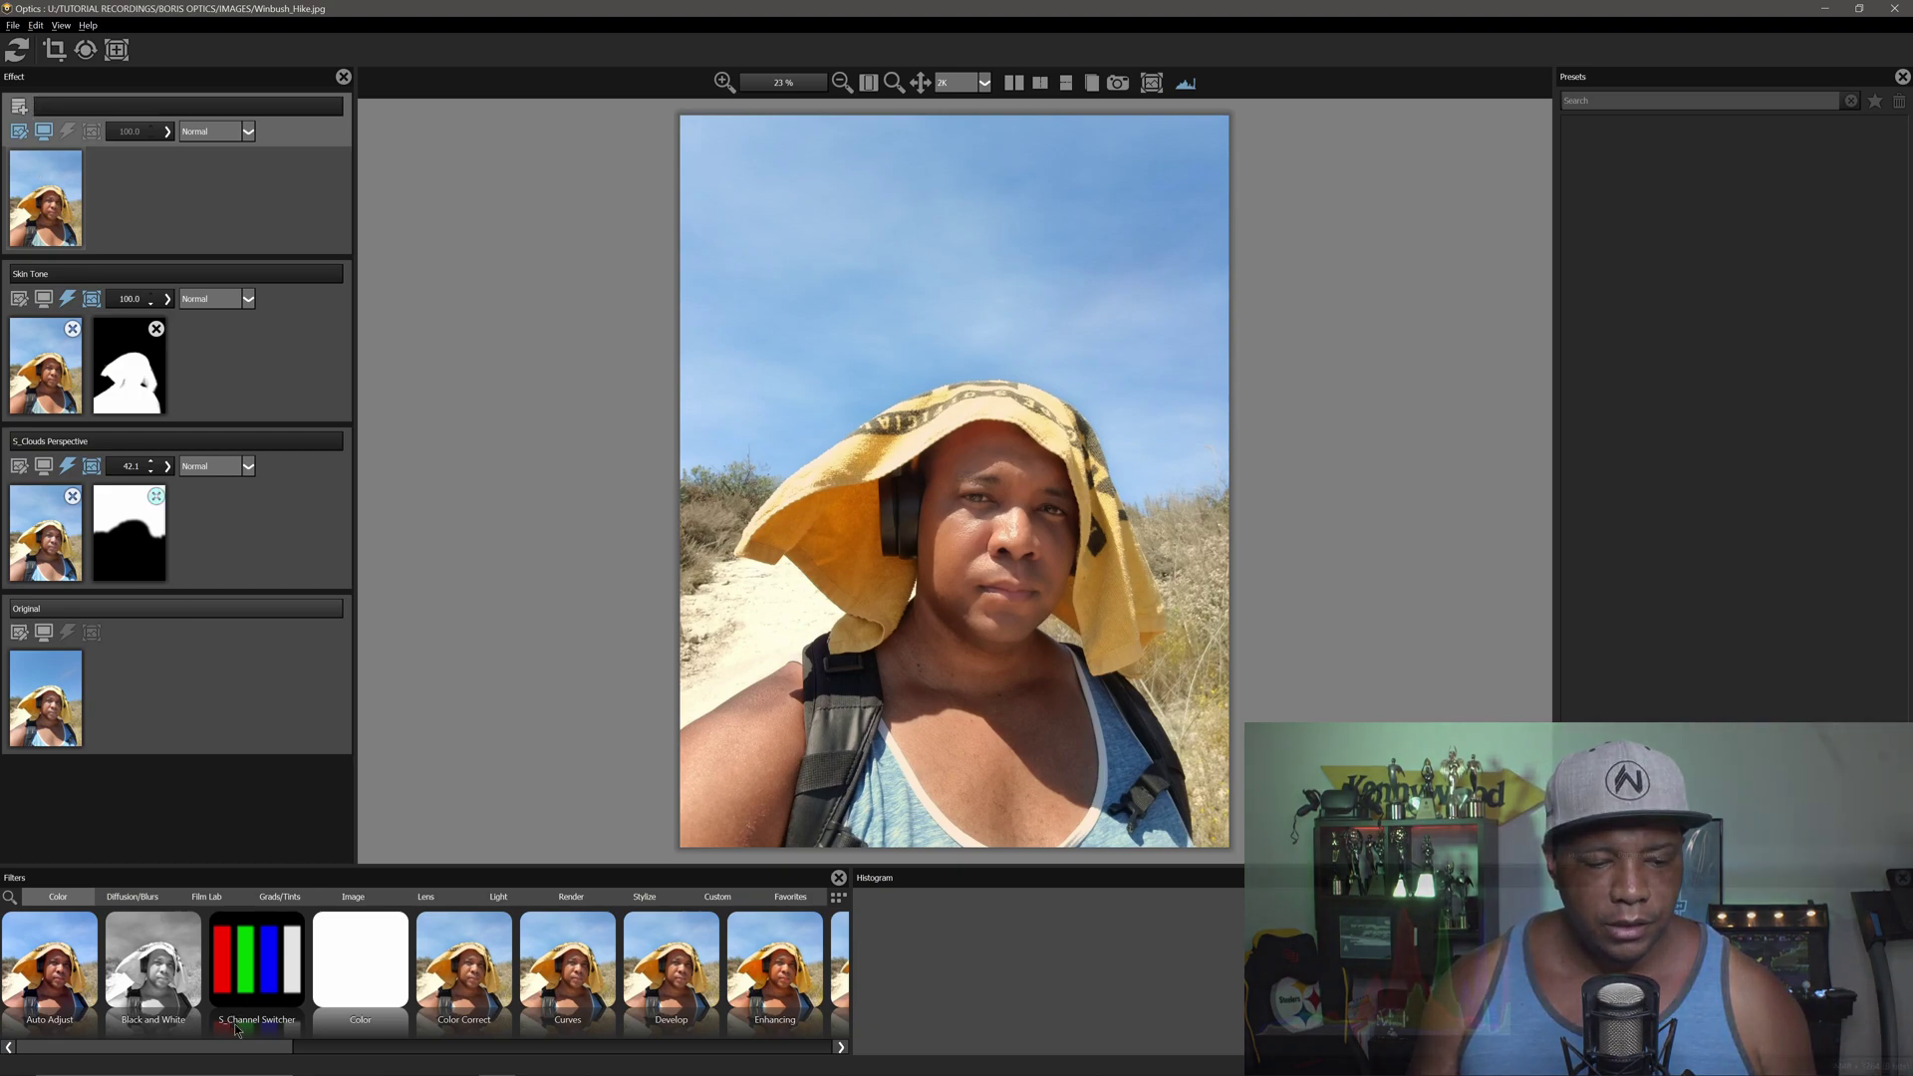
# - Apply the S_Luna render filter to the new layer and move the moon up into the sky away from the towel
pyautogui.scroll(-2, 237, 1028)
pyautogui.click(560, 898)
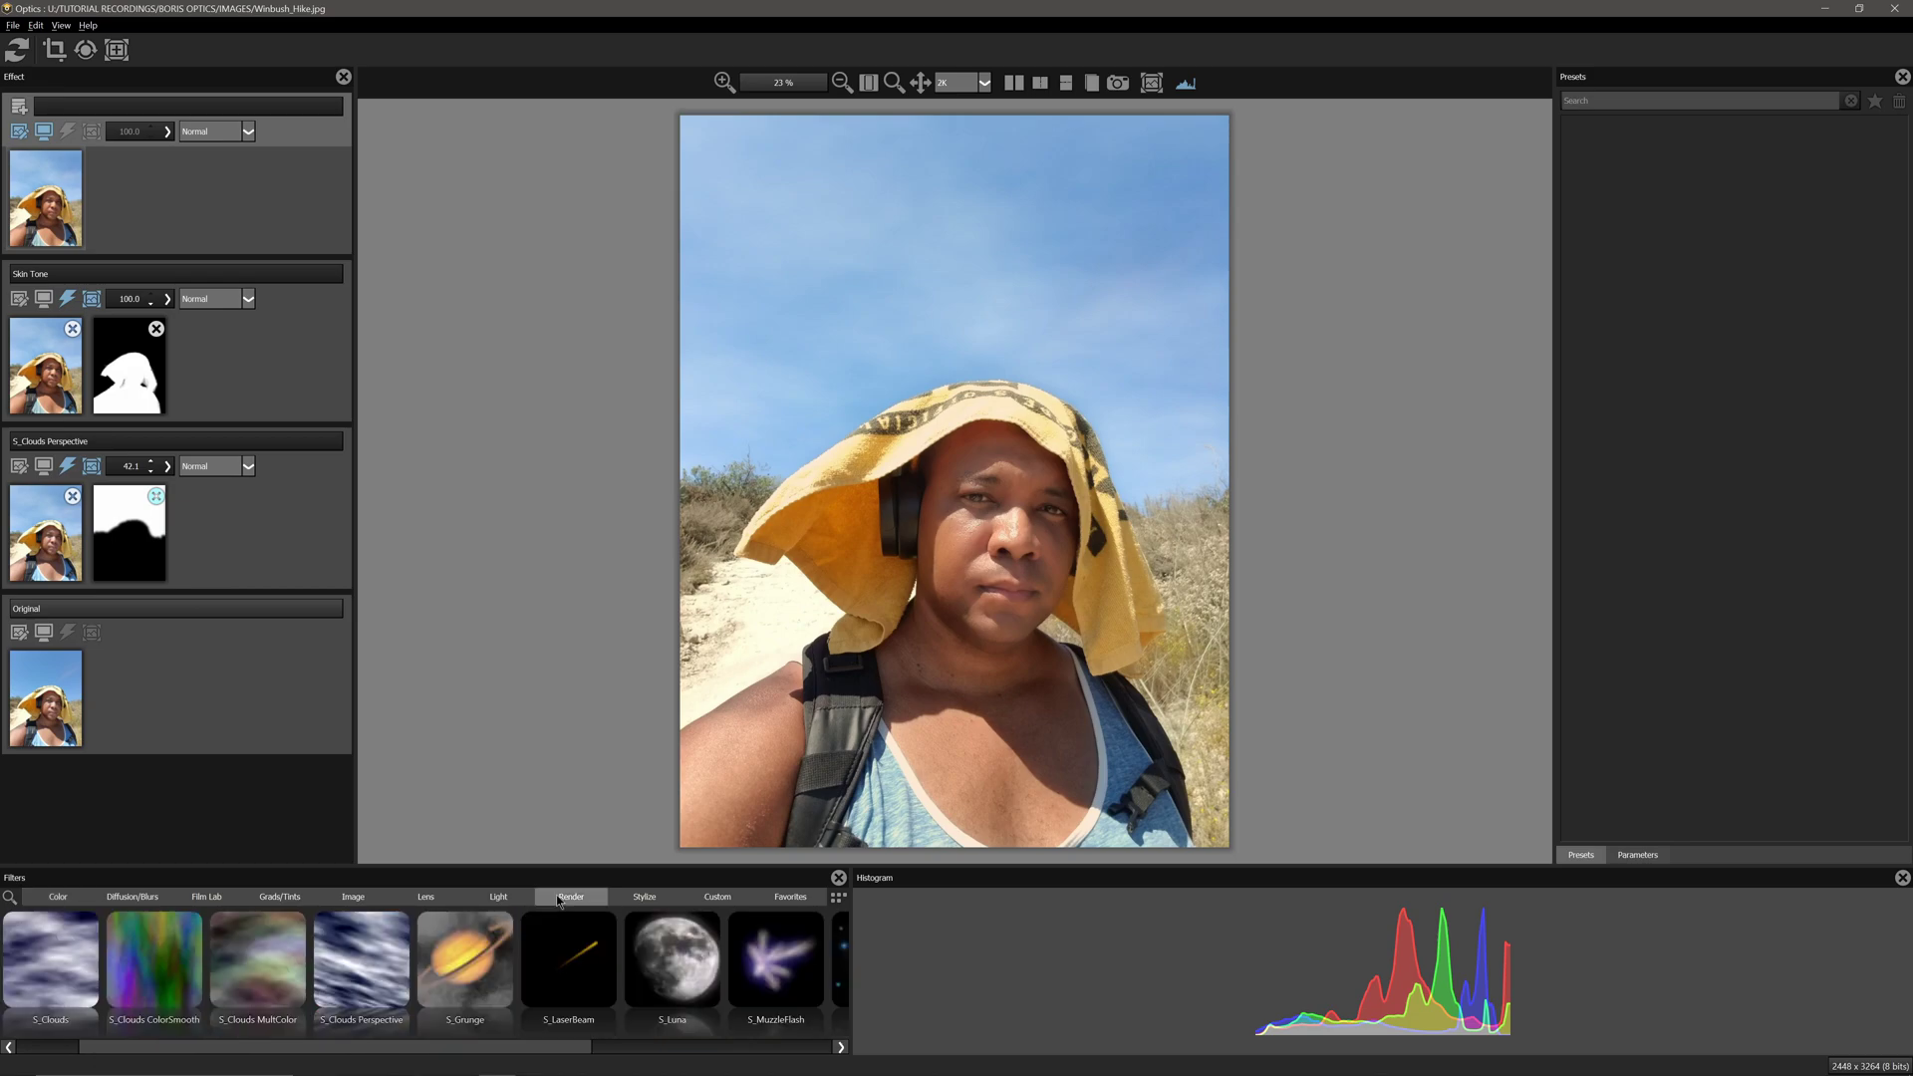
pyautogui.click(667, 963)
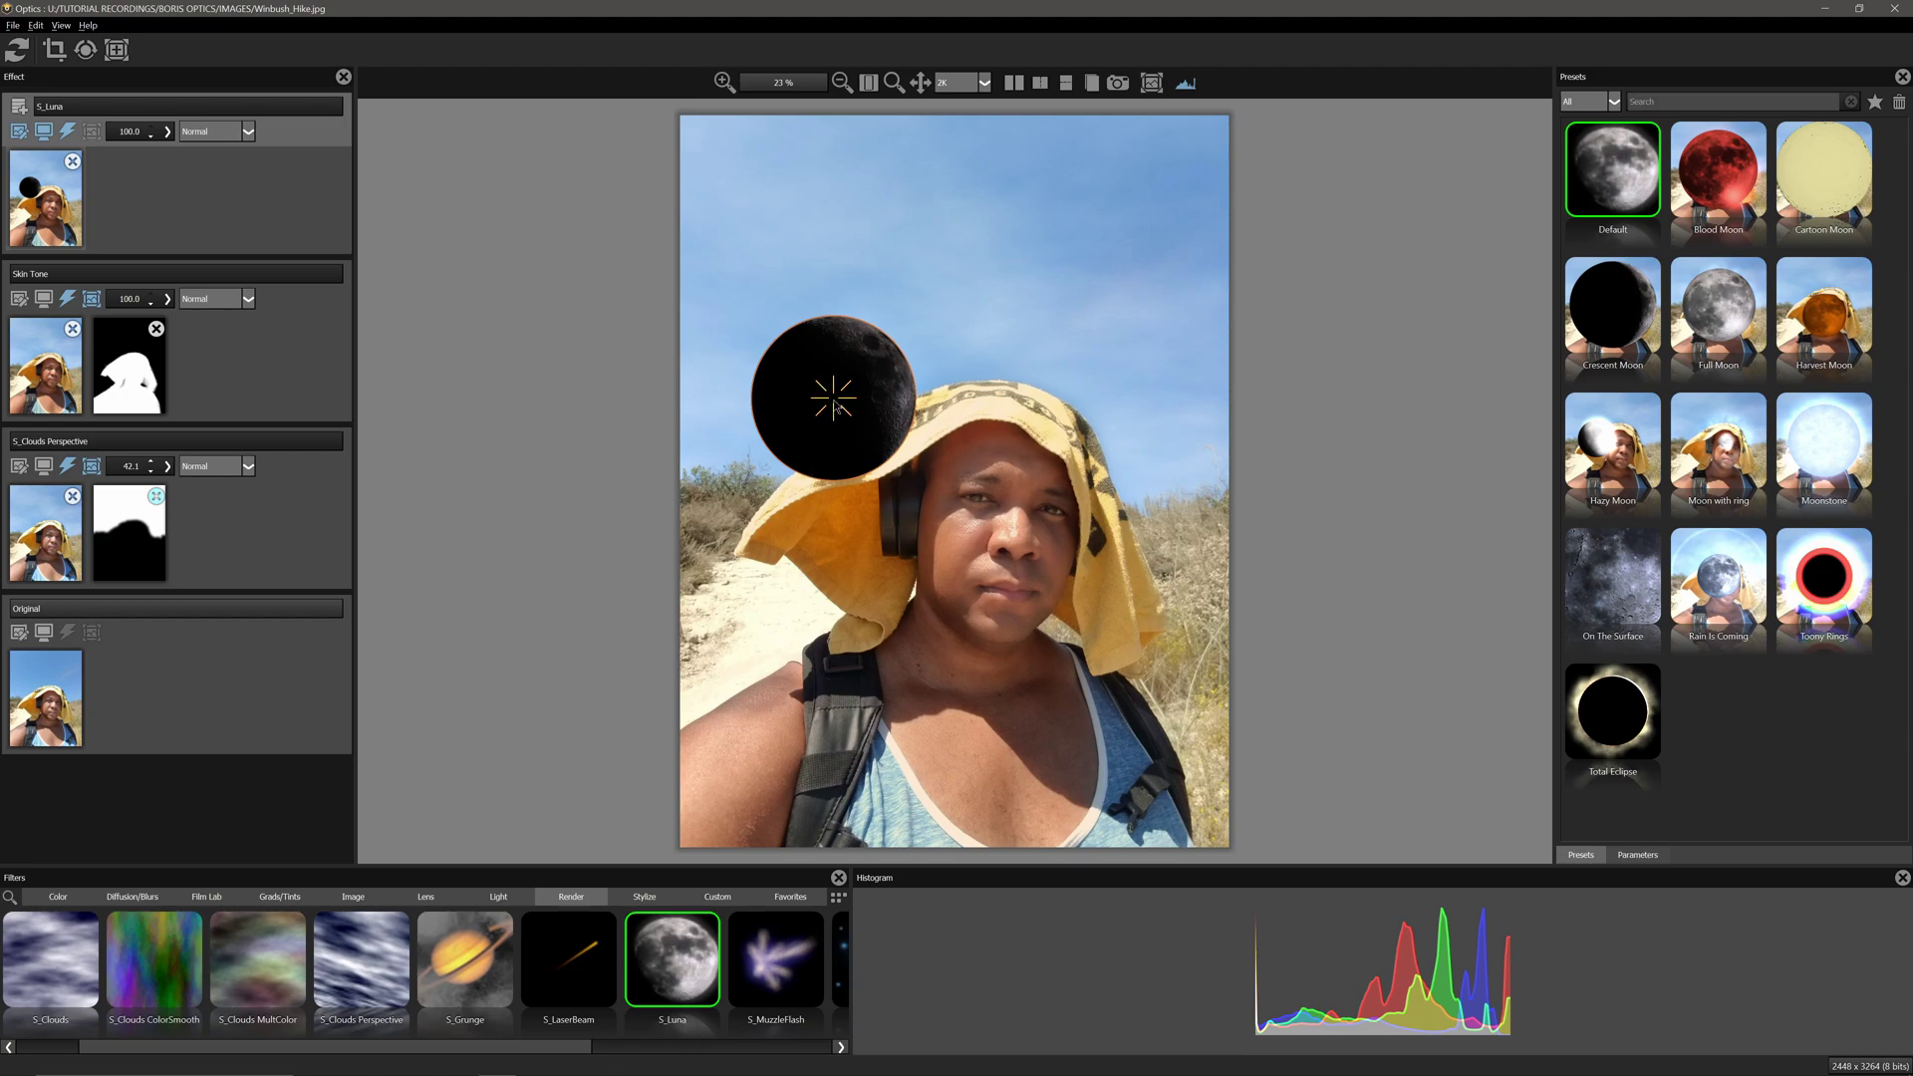
pyautogui.moveTo(829, 365); pyautogui.dragTo(792, 277)
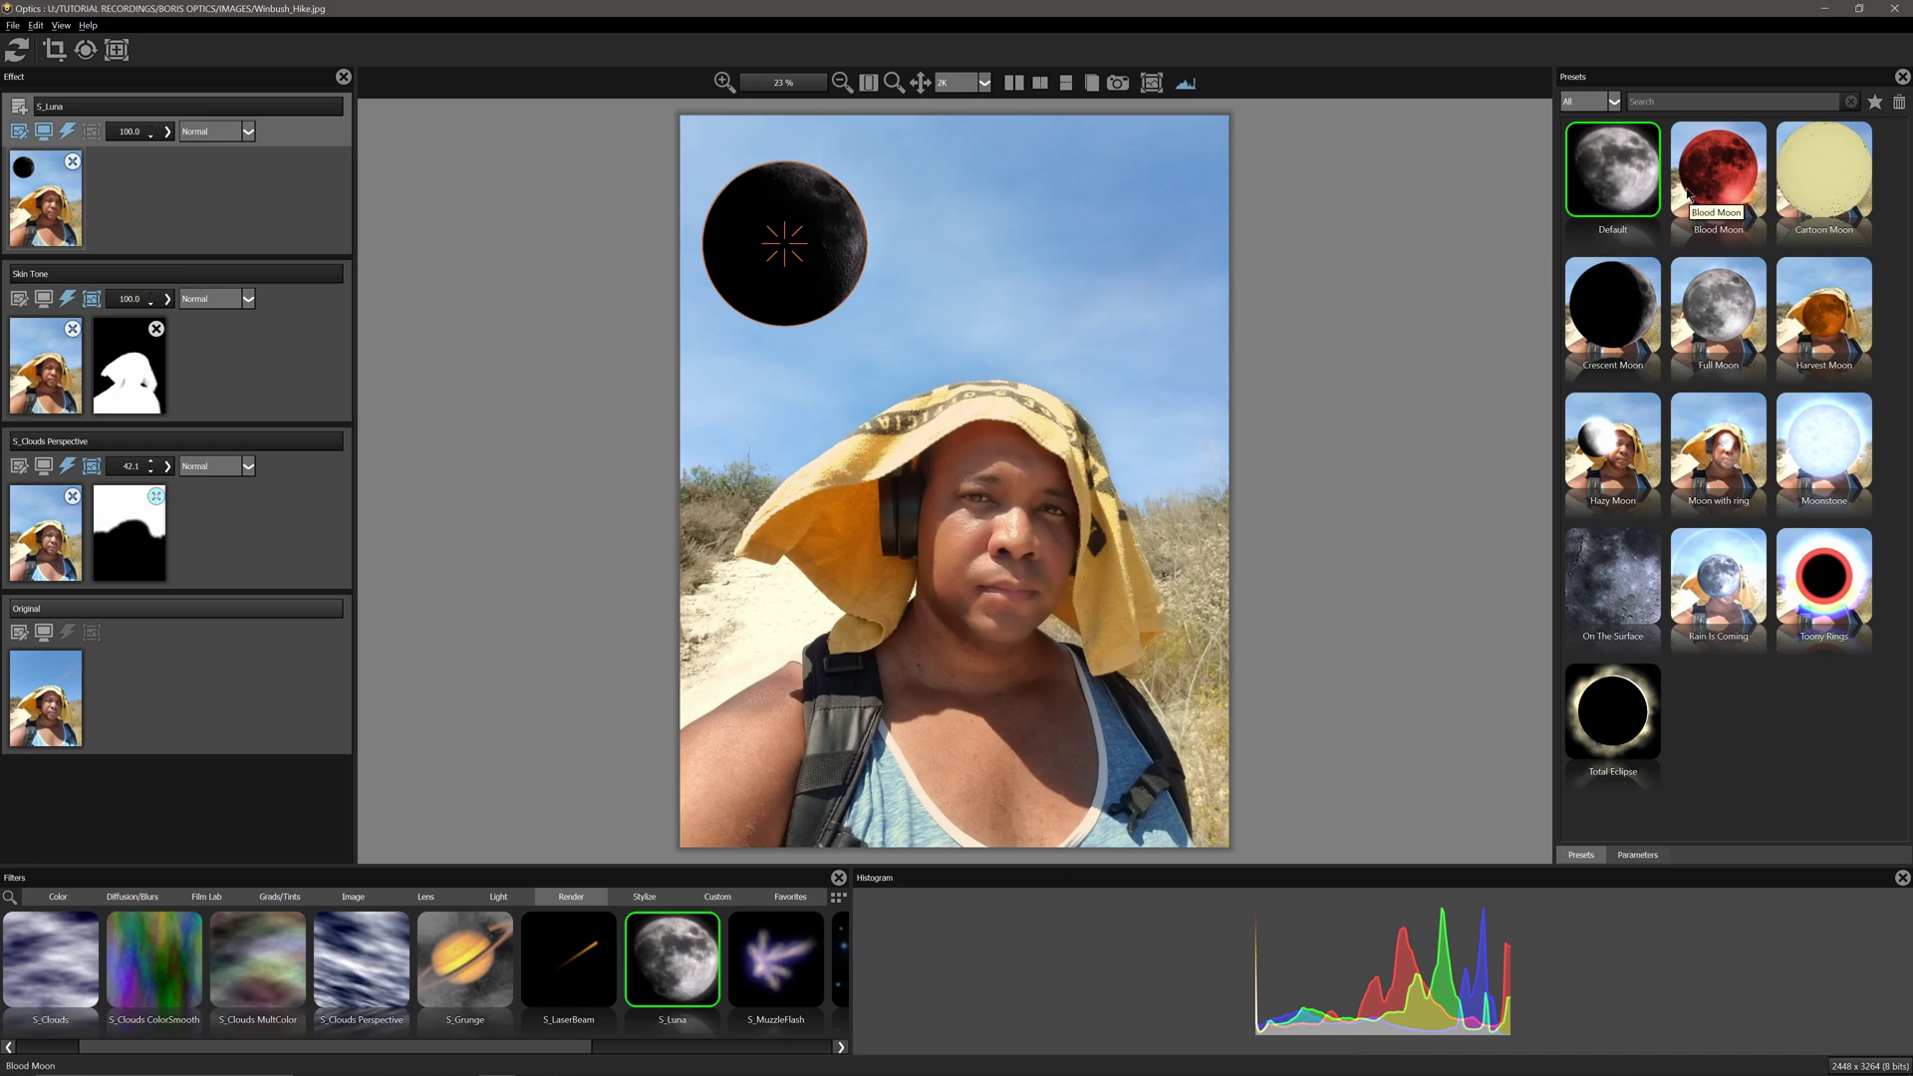
# - Try the Blood Moon, Crescent Moon and Full Moon presets, moving the full moon up towards the sky
pyautogui.click(1711, 179)
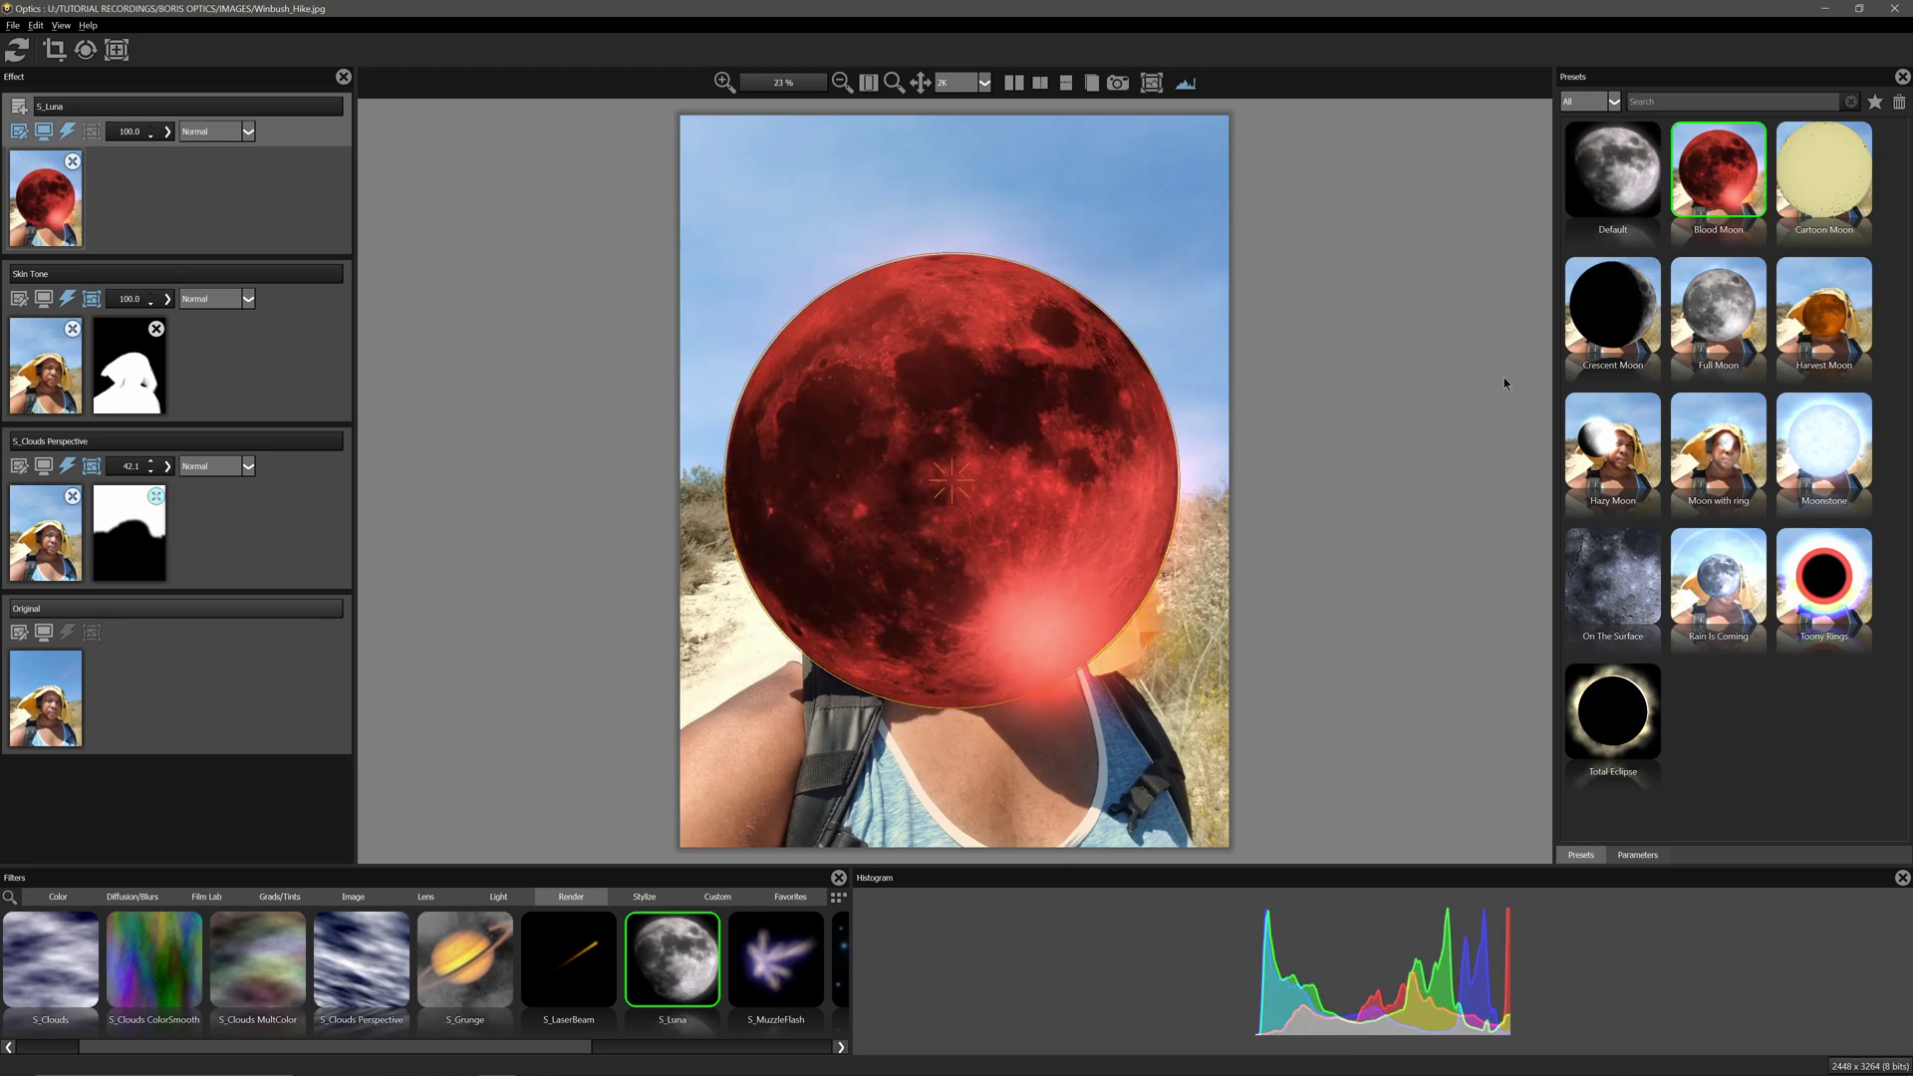
pyautogui.click(1608, 325)
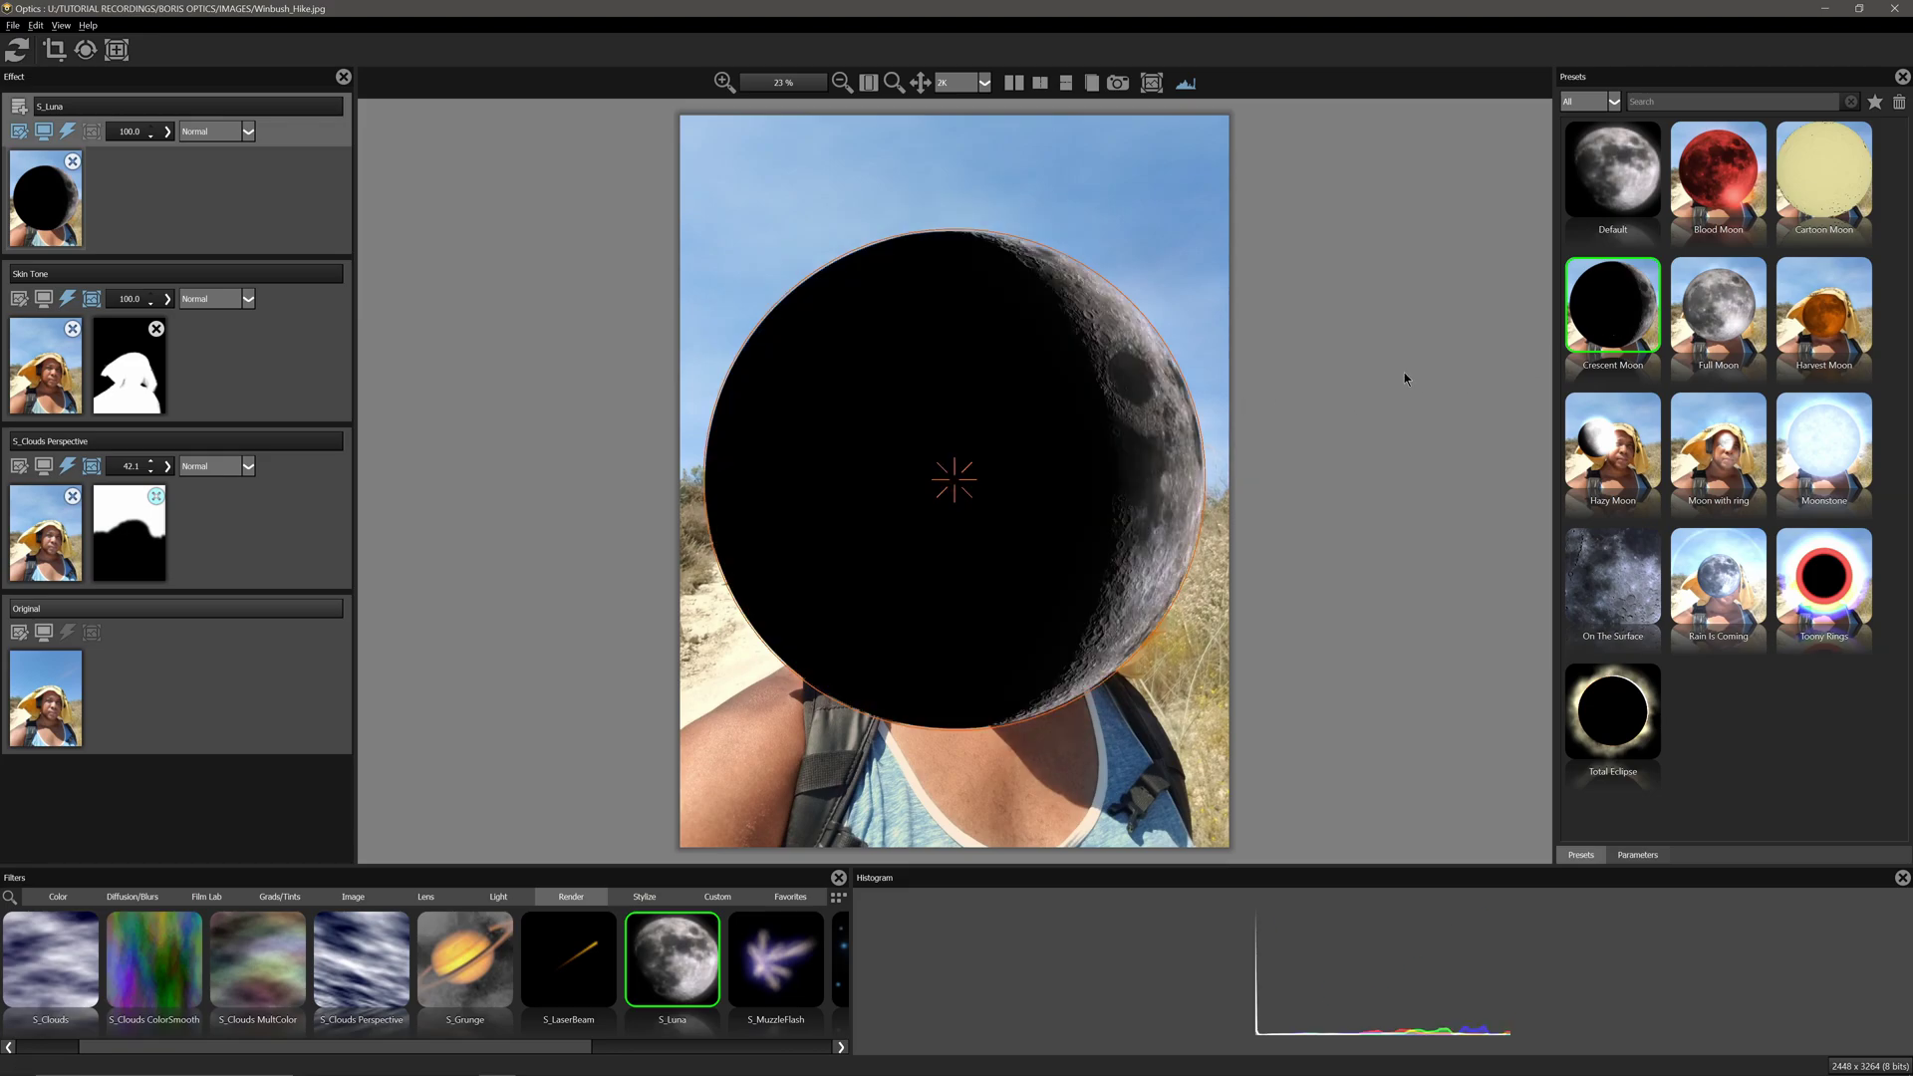
pyautogui.click(1718, 307)
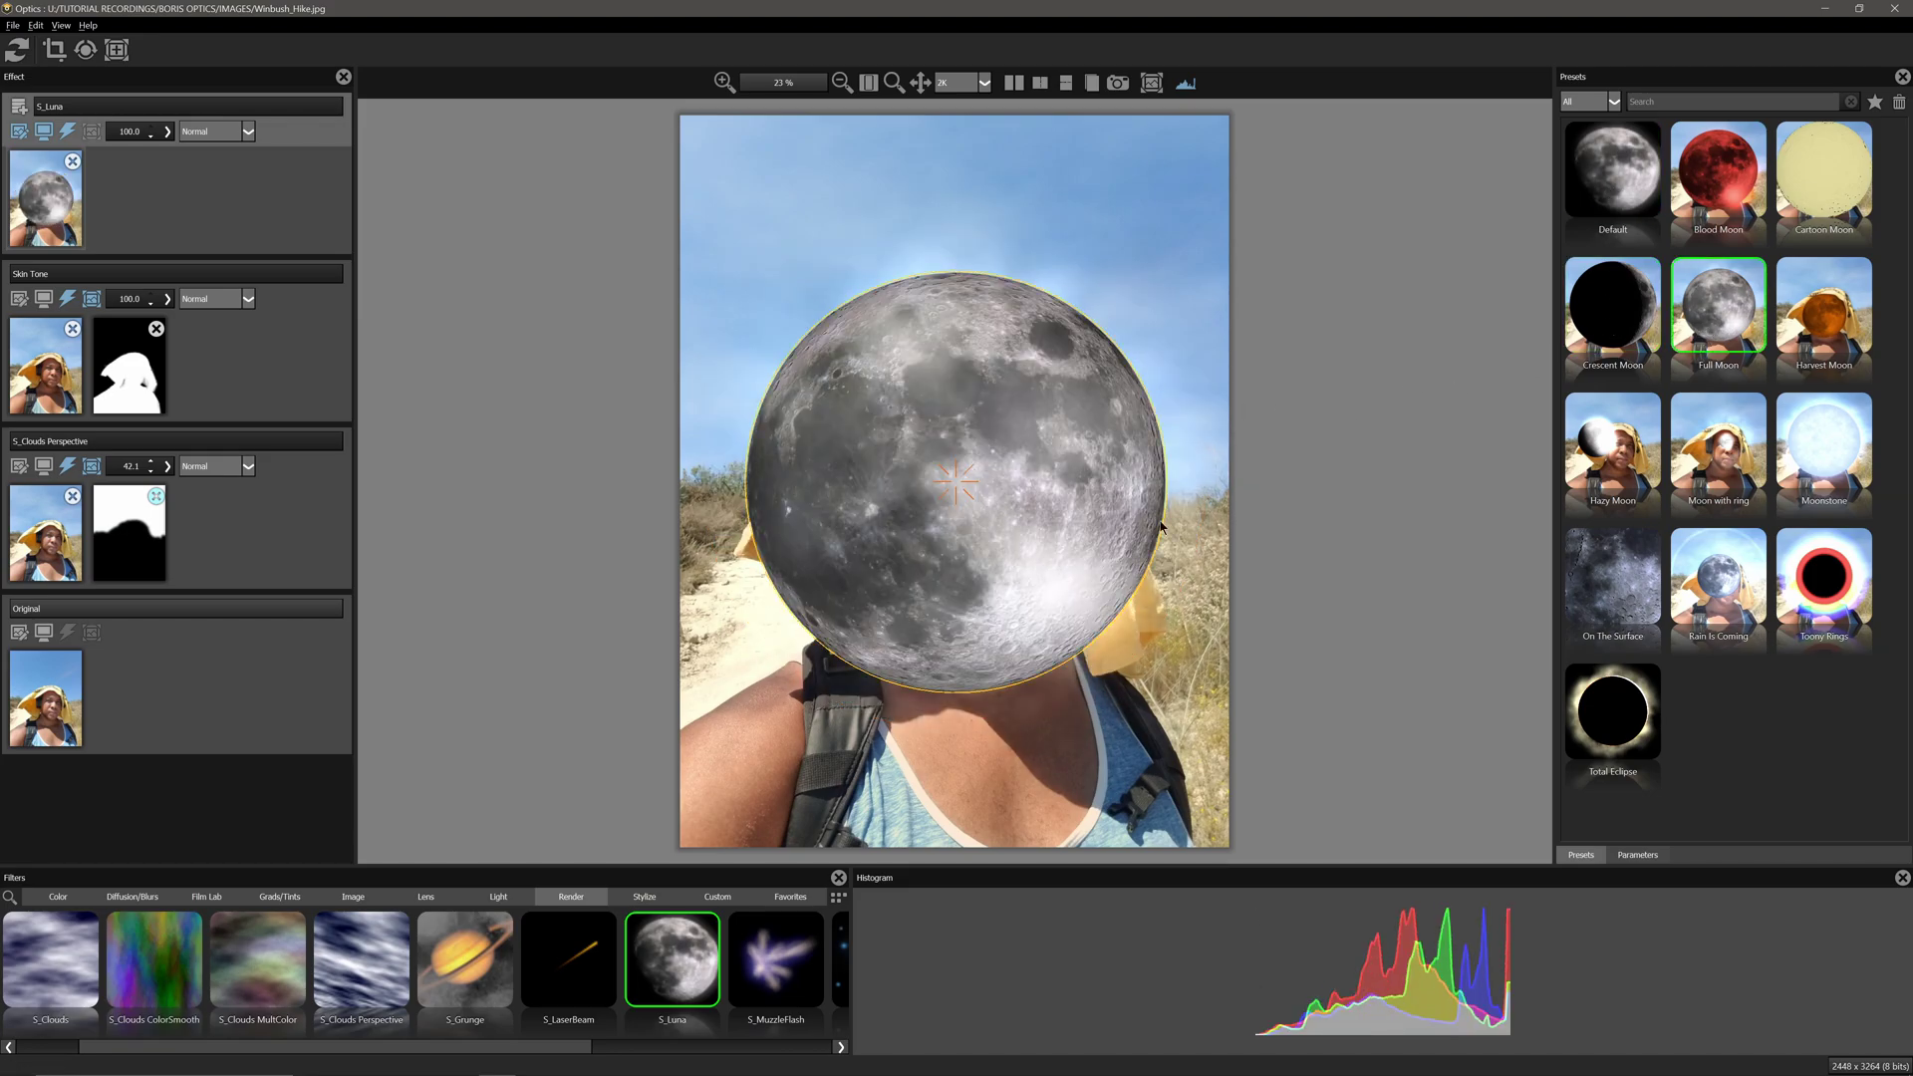
pyautogui.moveTo(955, 495); pyautogui.dragTo(870, 333)
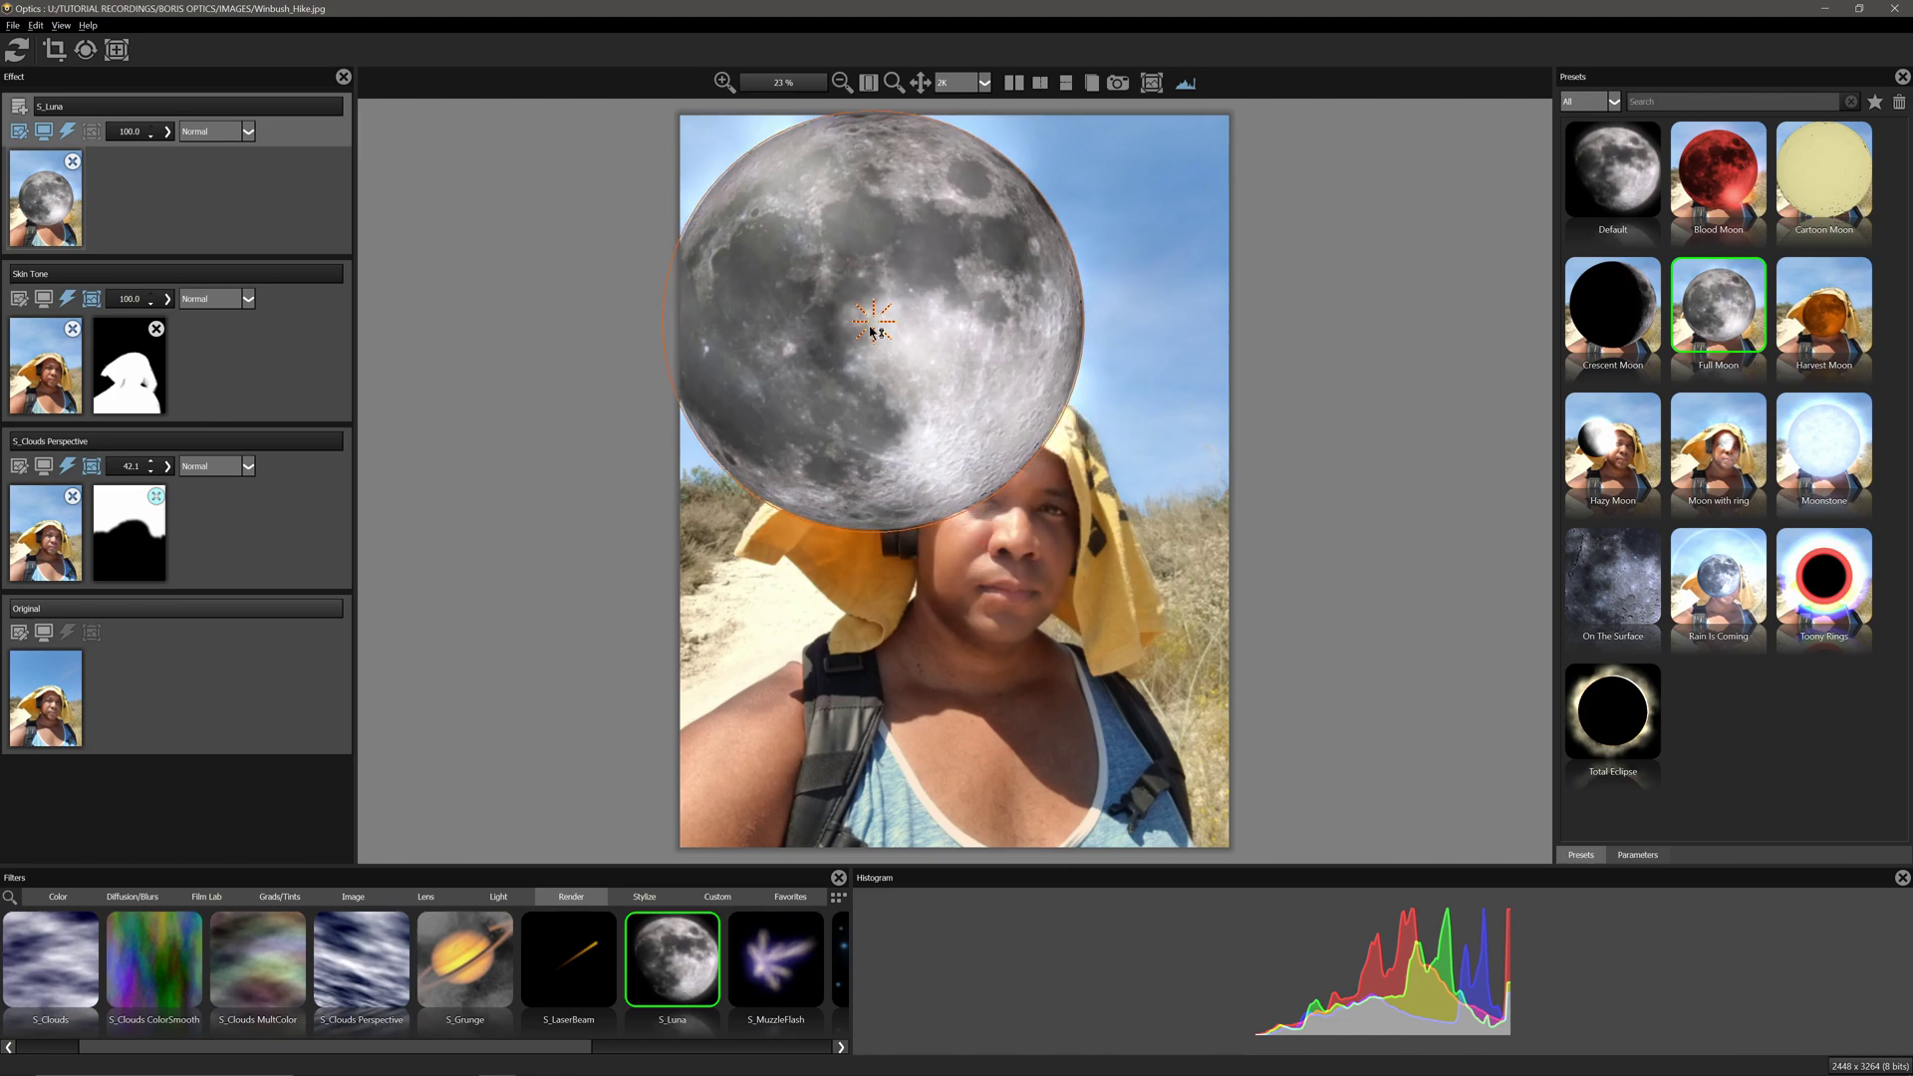
# - Reapply the Default moon preset and place the moon in the upper-left part of the sky
pyautogui.click(1649, 159)
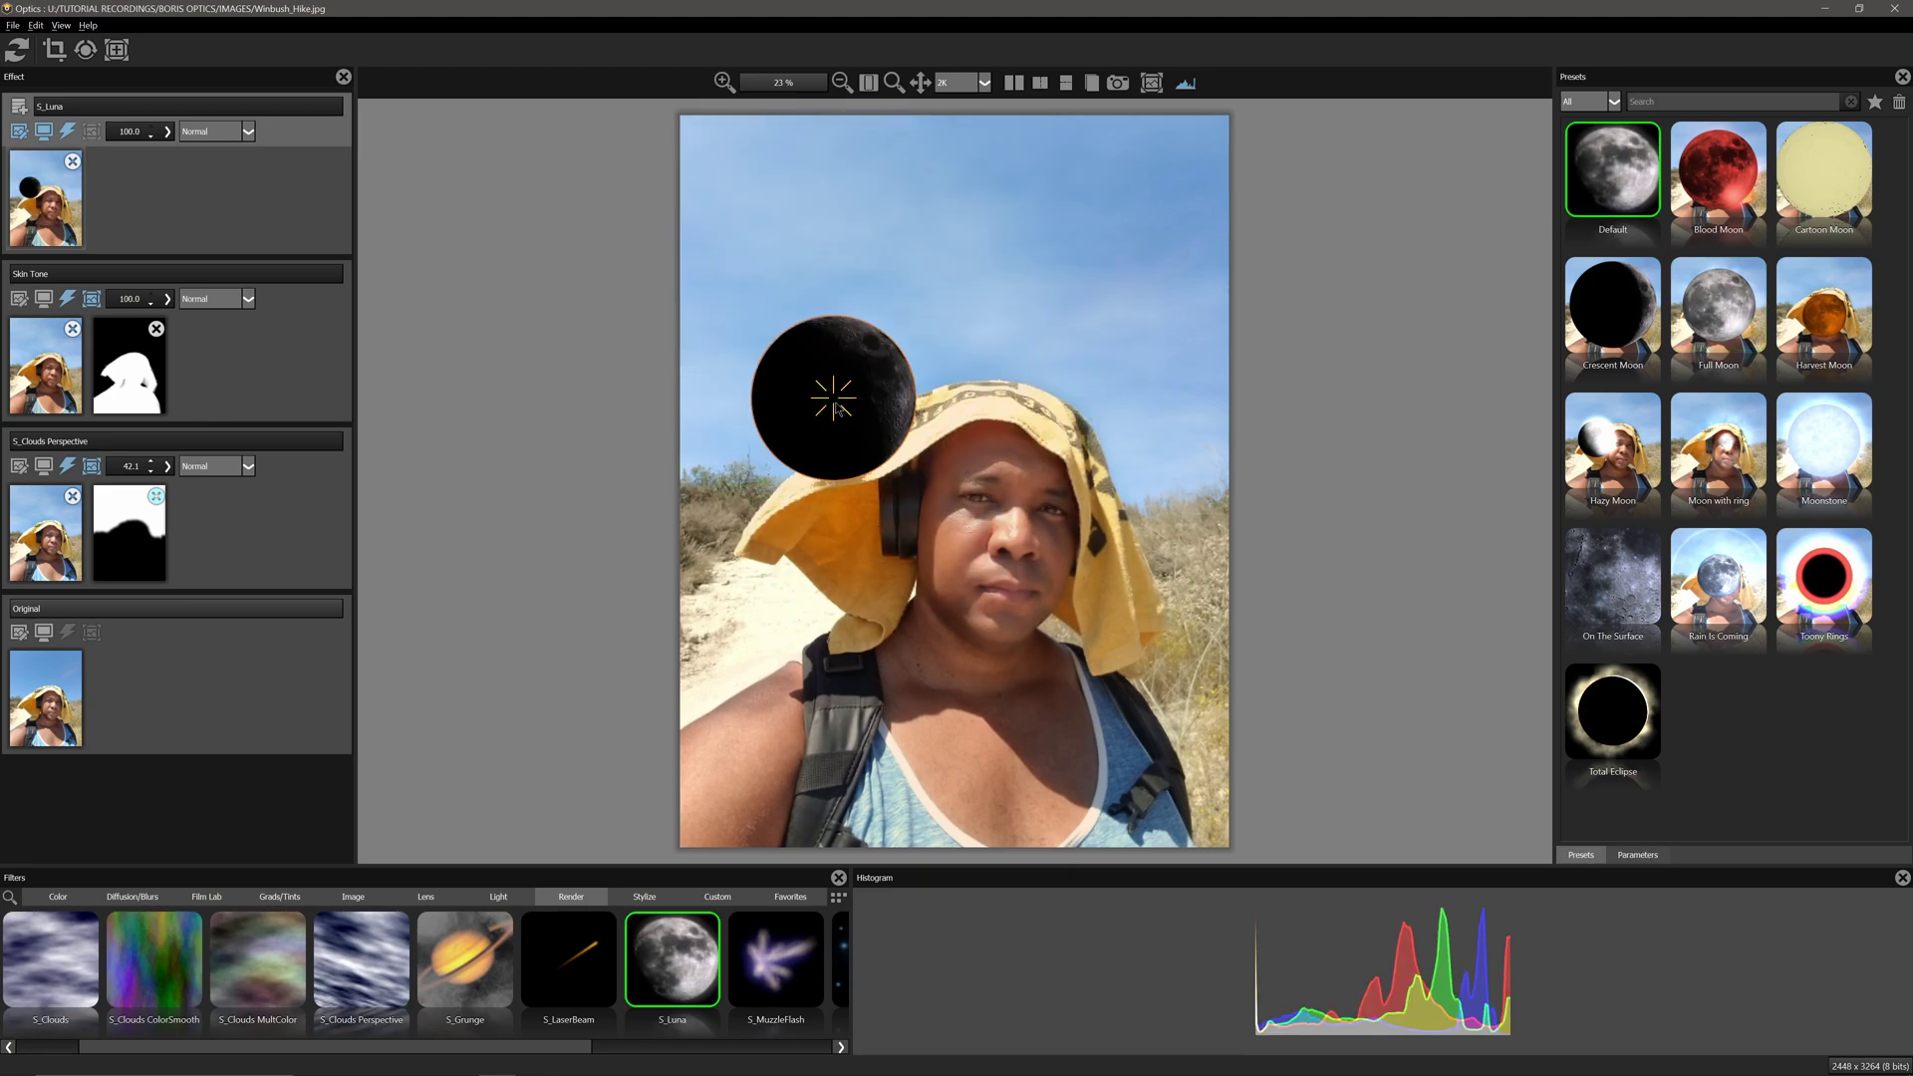
pyautogui.moveTo(825, 385); pyautogui.dragTo(781, 247)
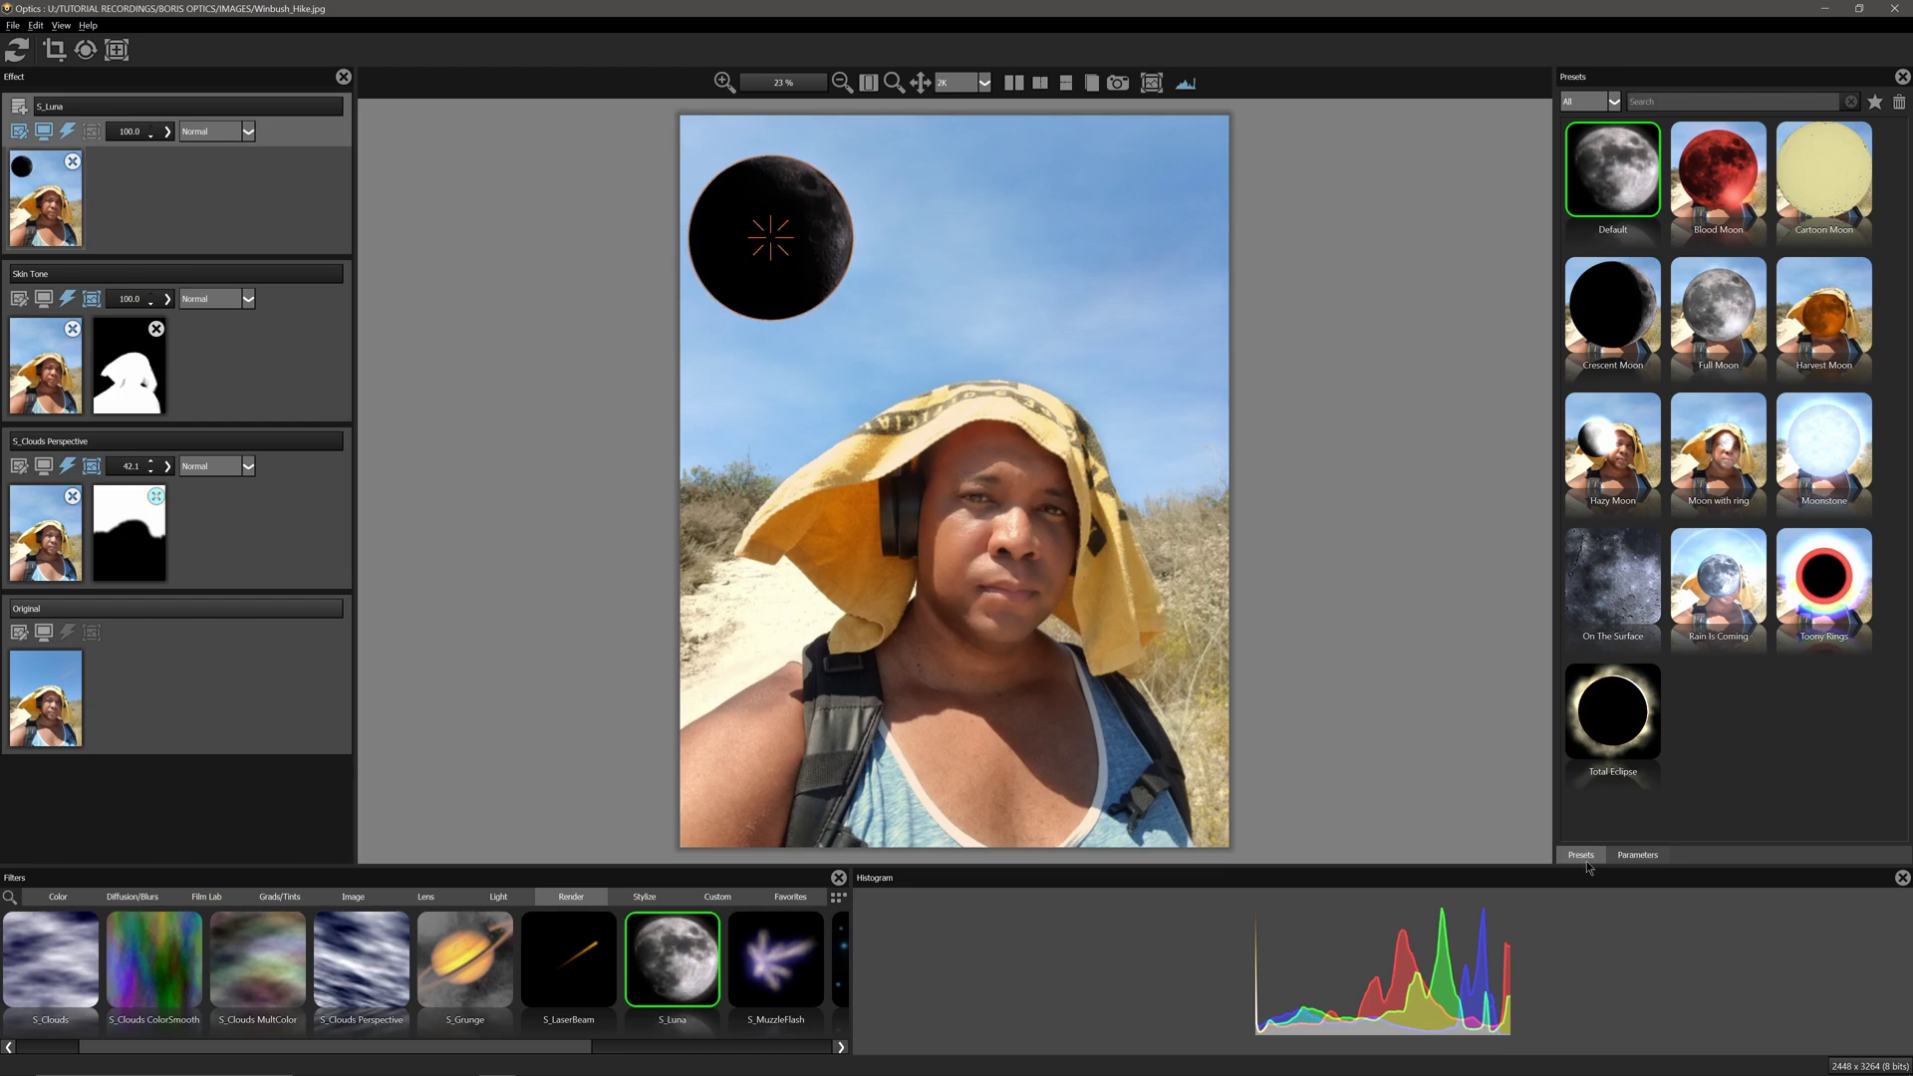
# - Set the moon's mode to LunaDate, its size to 76.62 and its Combine option to Screen
pyautogui.click(1637, 856)
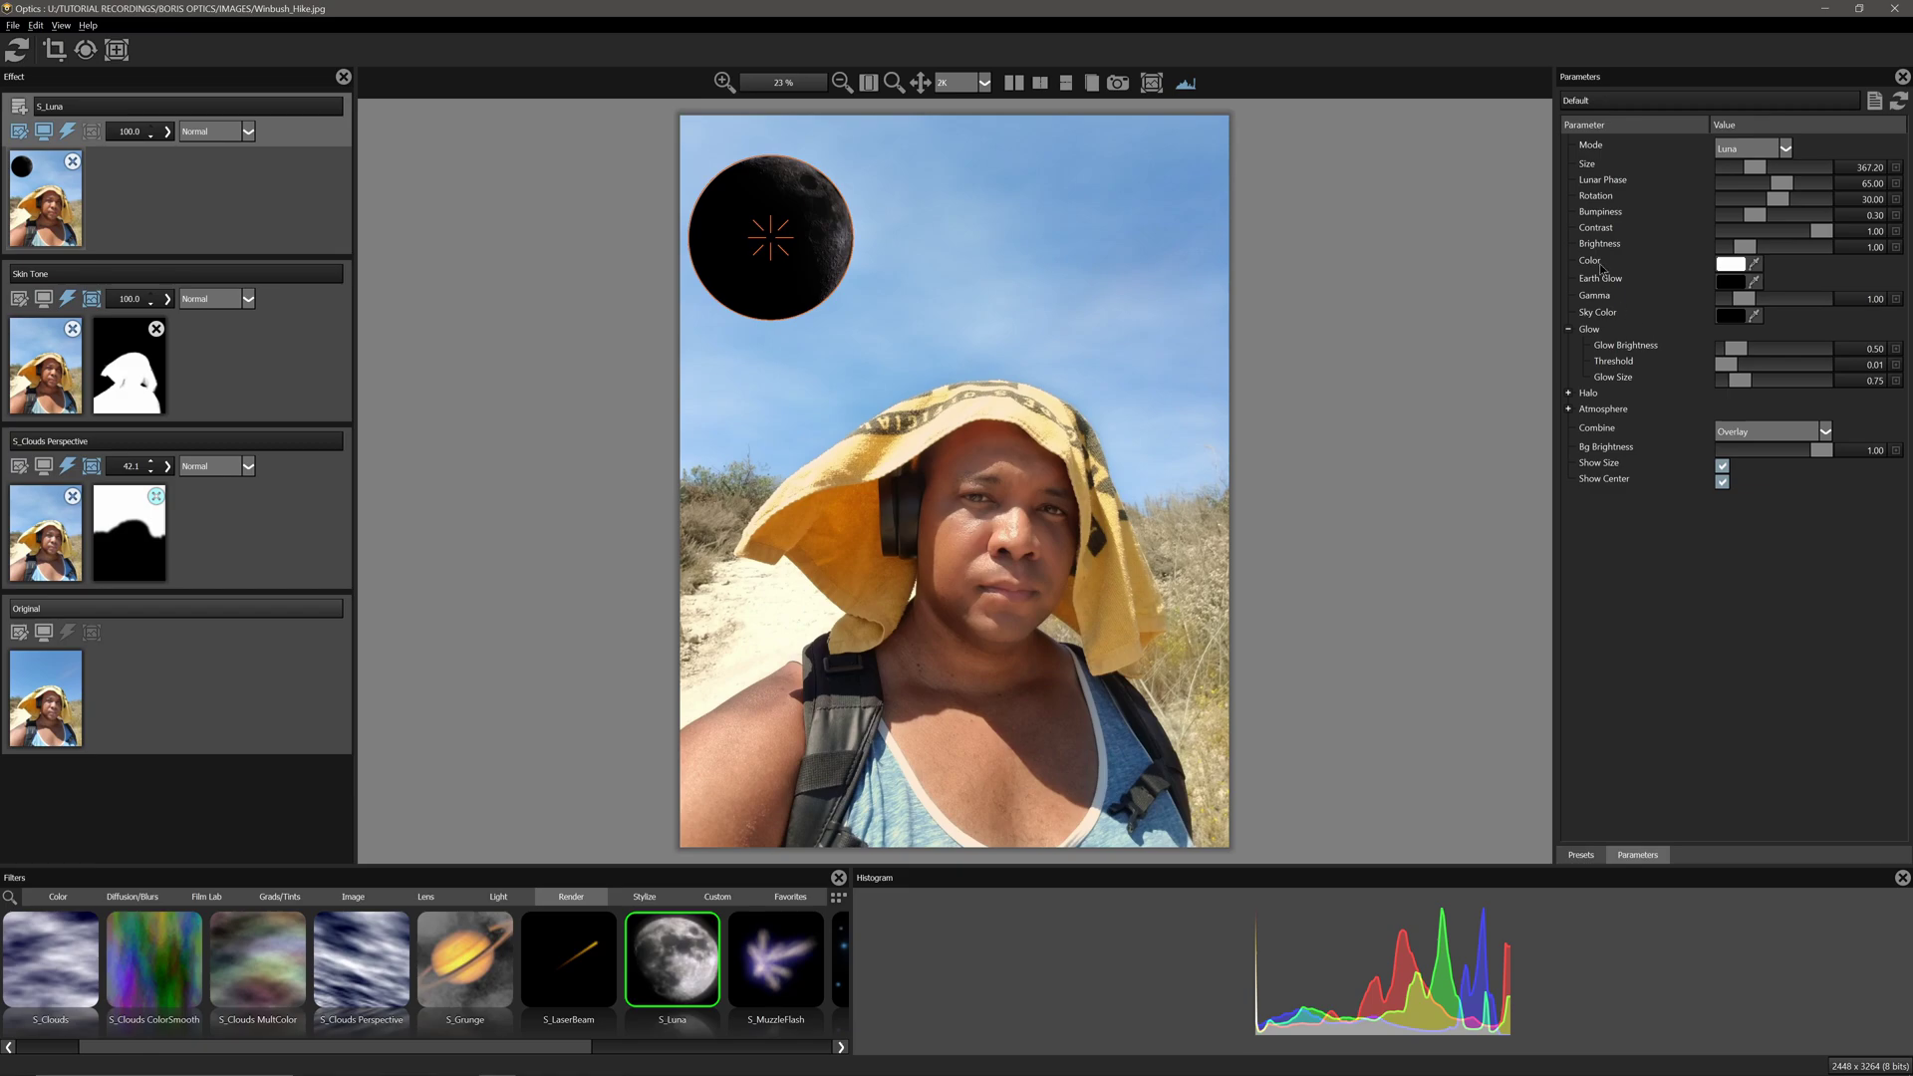
pyautogui.click(1754, 149)
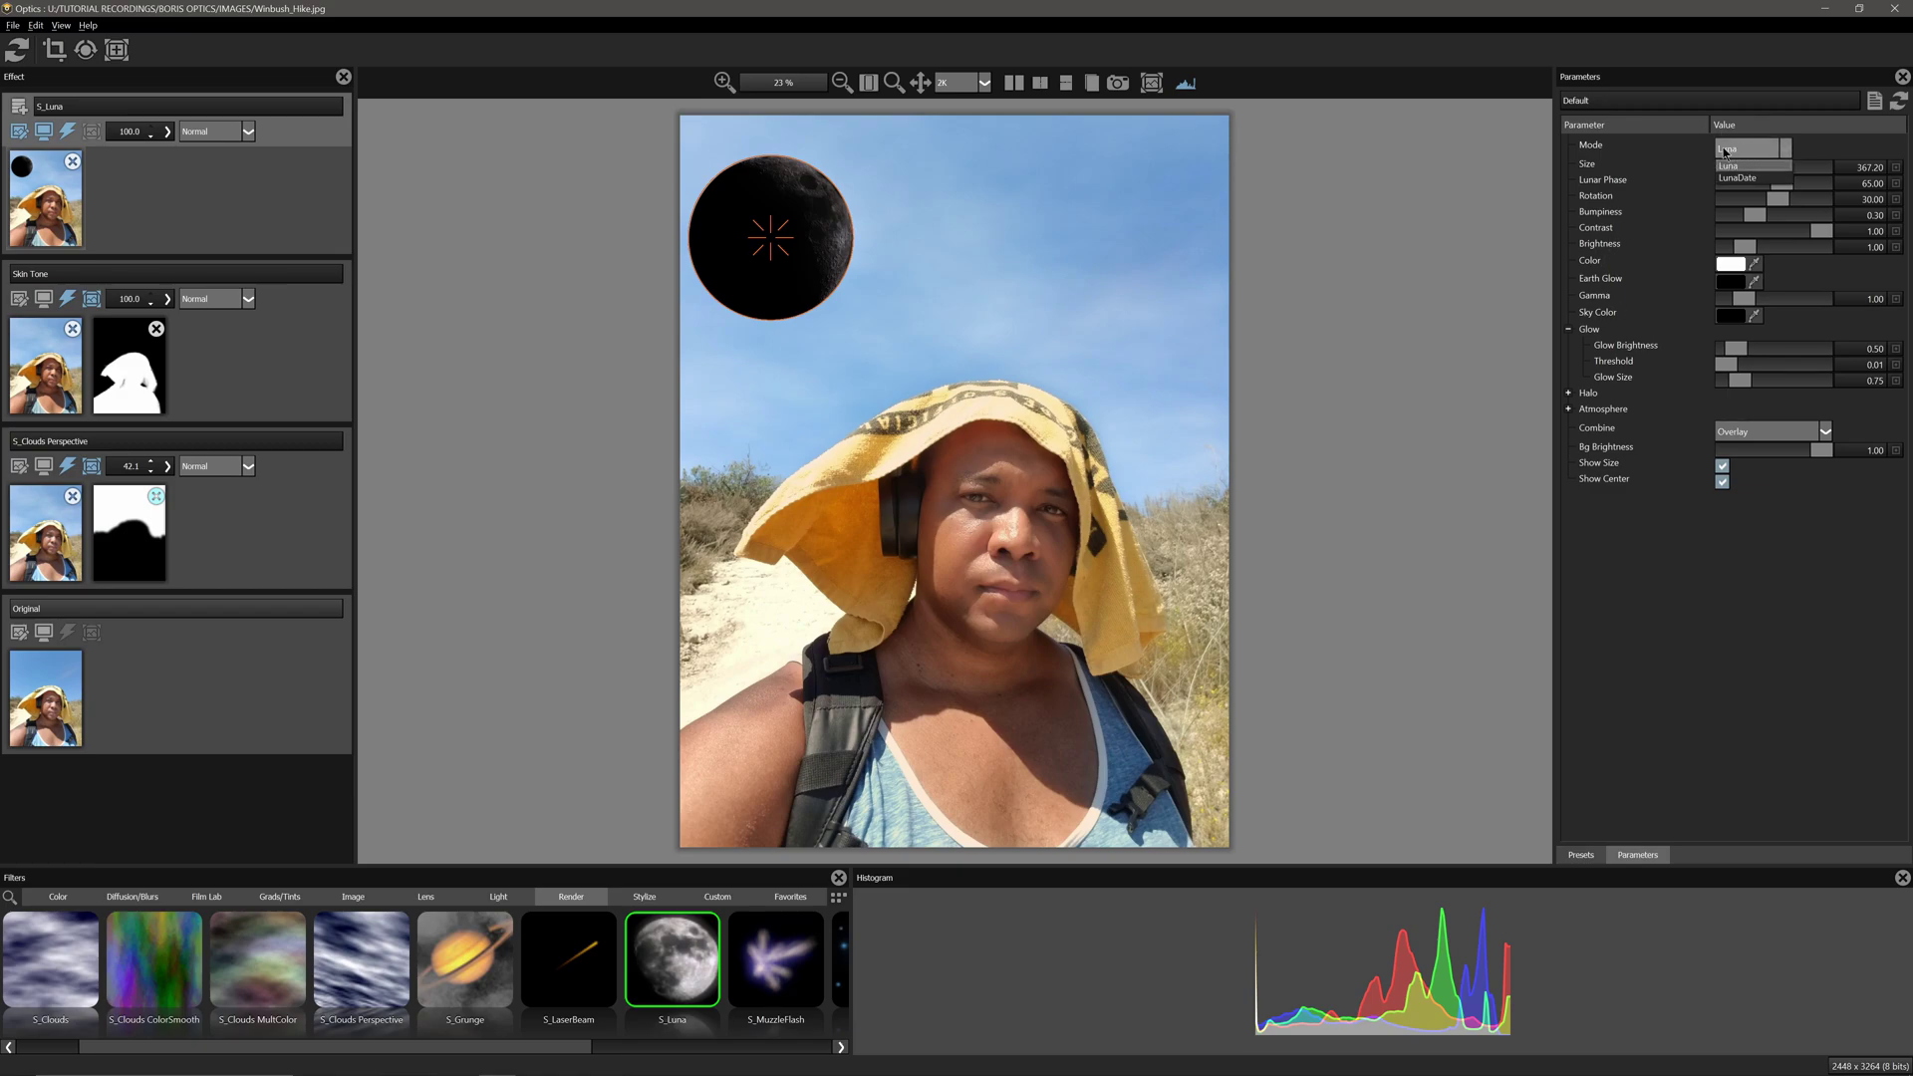
pyautogui.click(1737, 178)
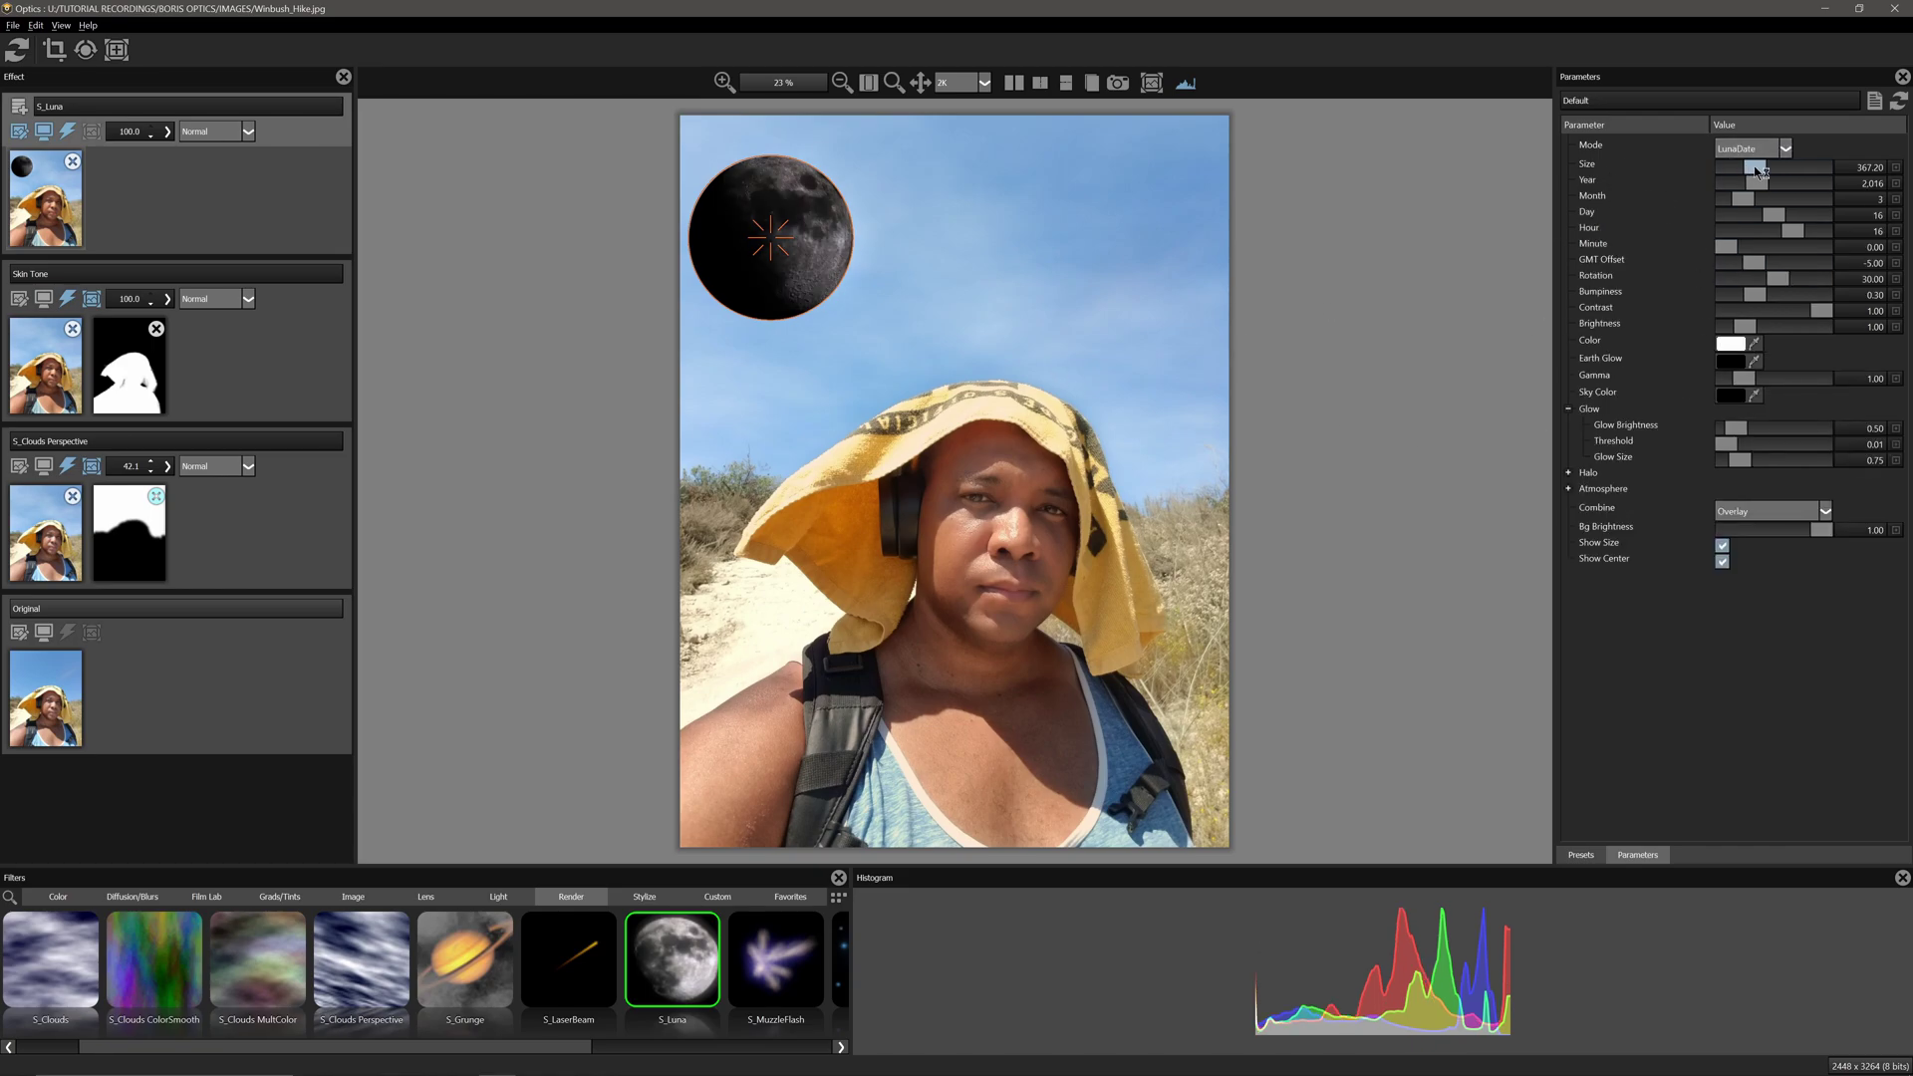
pyautogui.moveTo(1775, 171); pyautogui.dragTo(1734, 170)
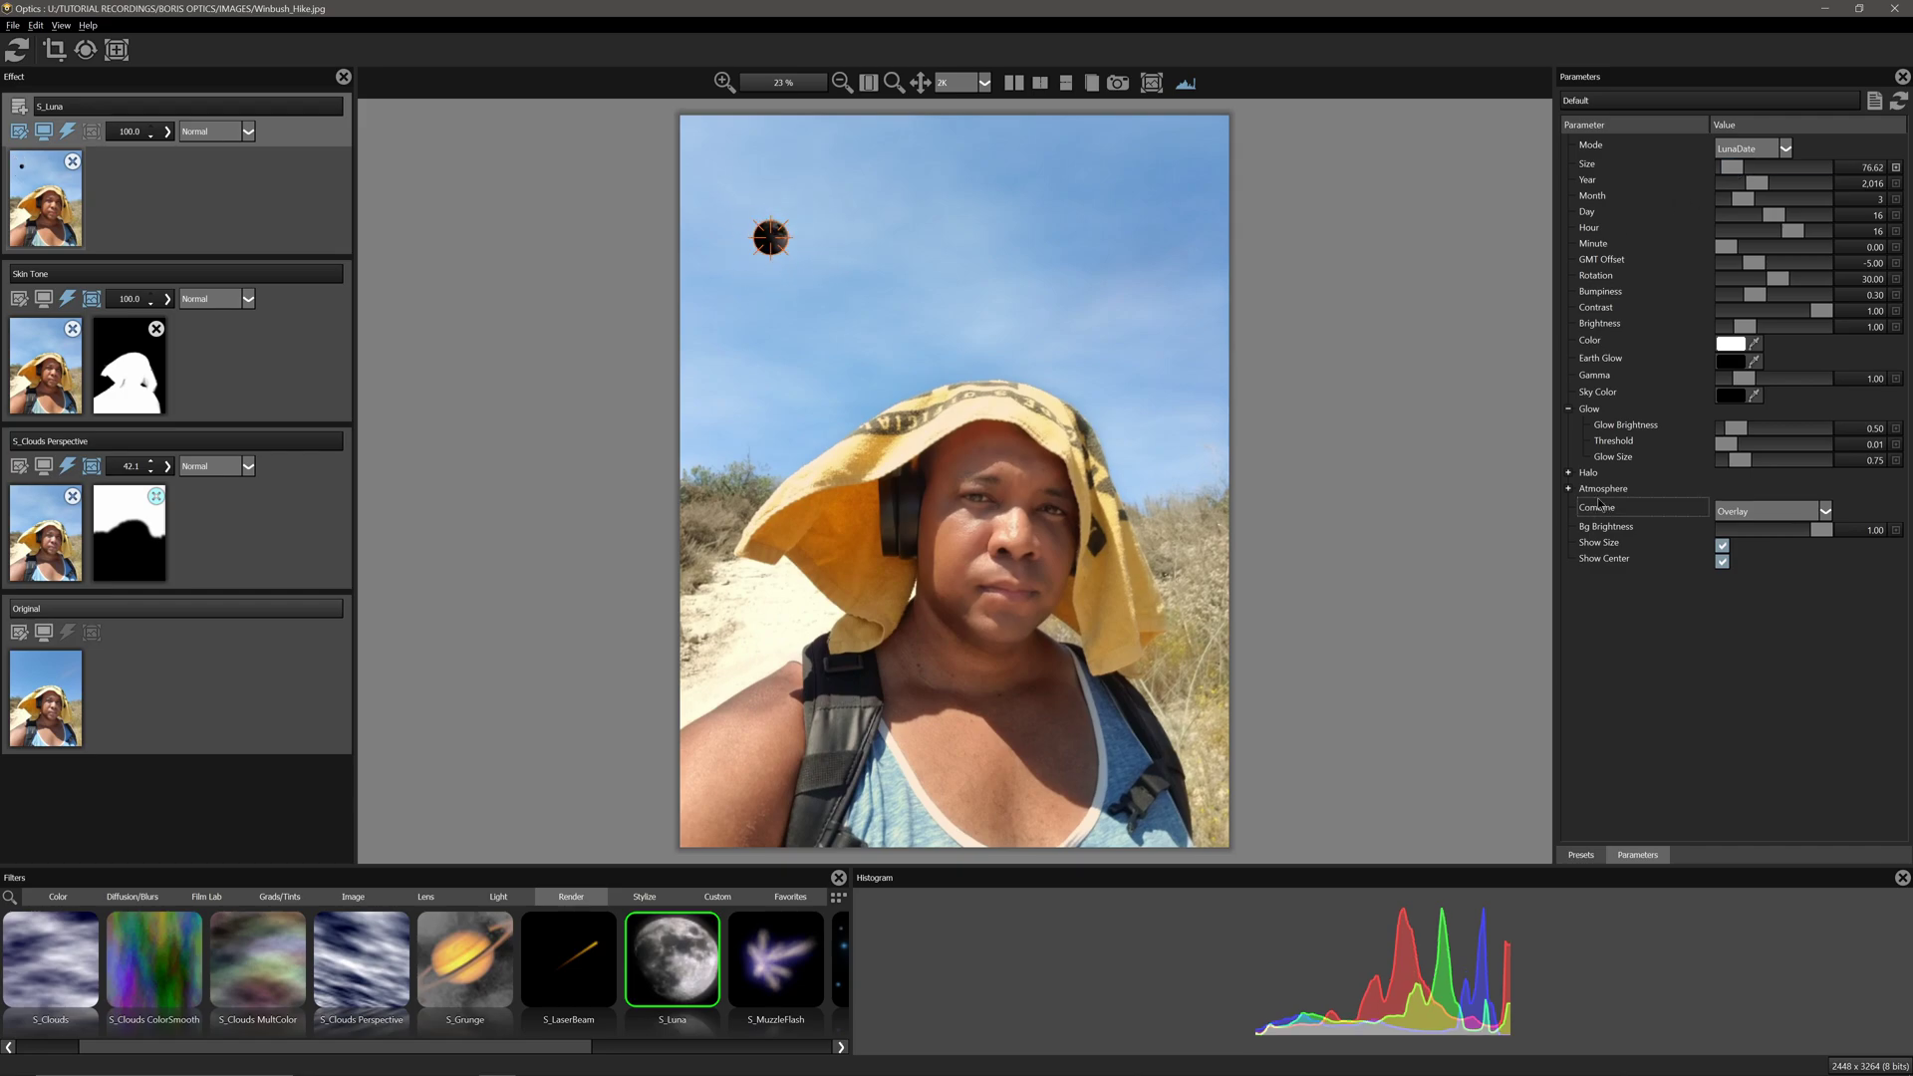
pyautogui.click(1760, 510)
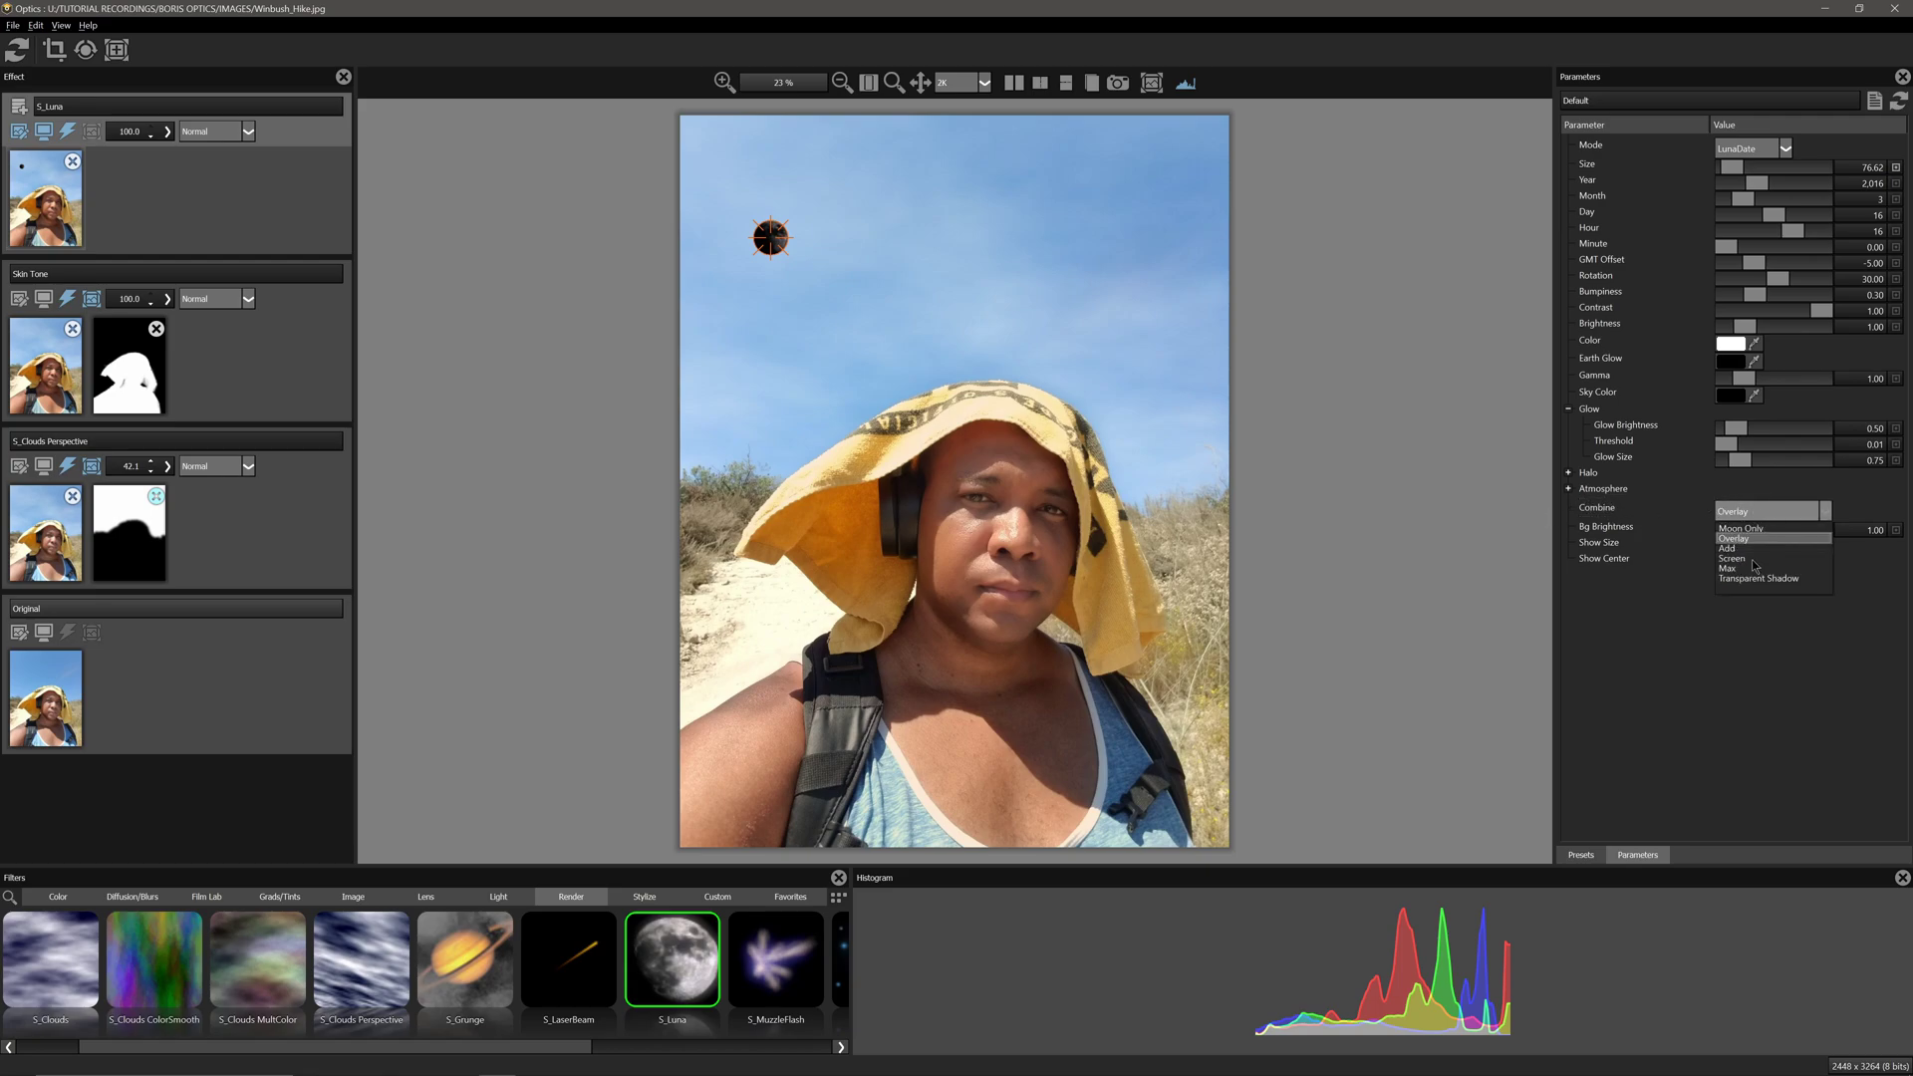
pyautogui.click(1753, 559)
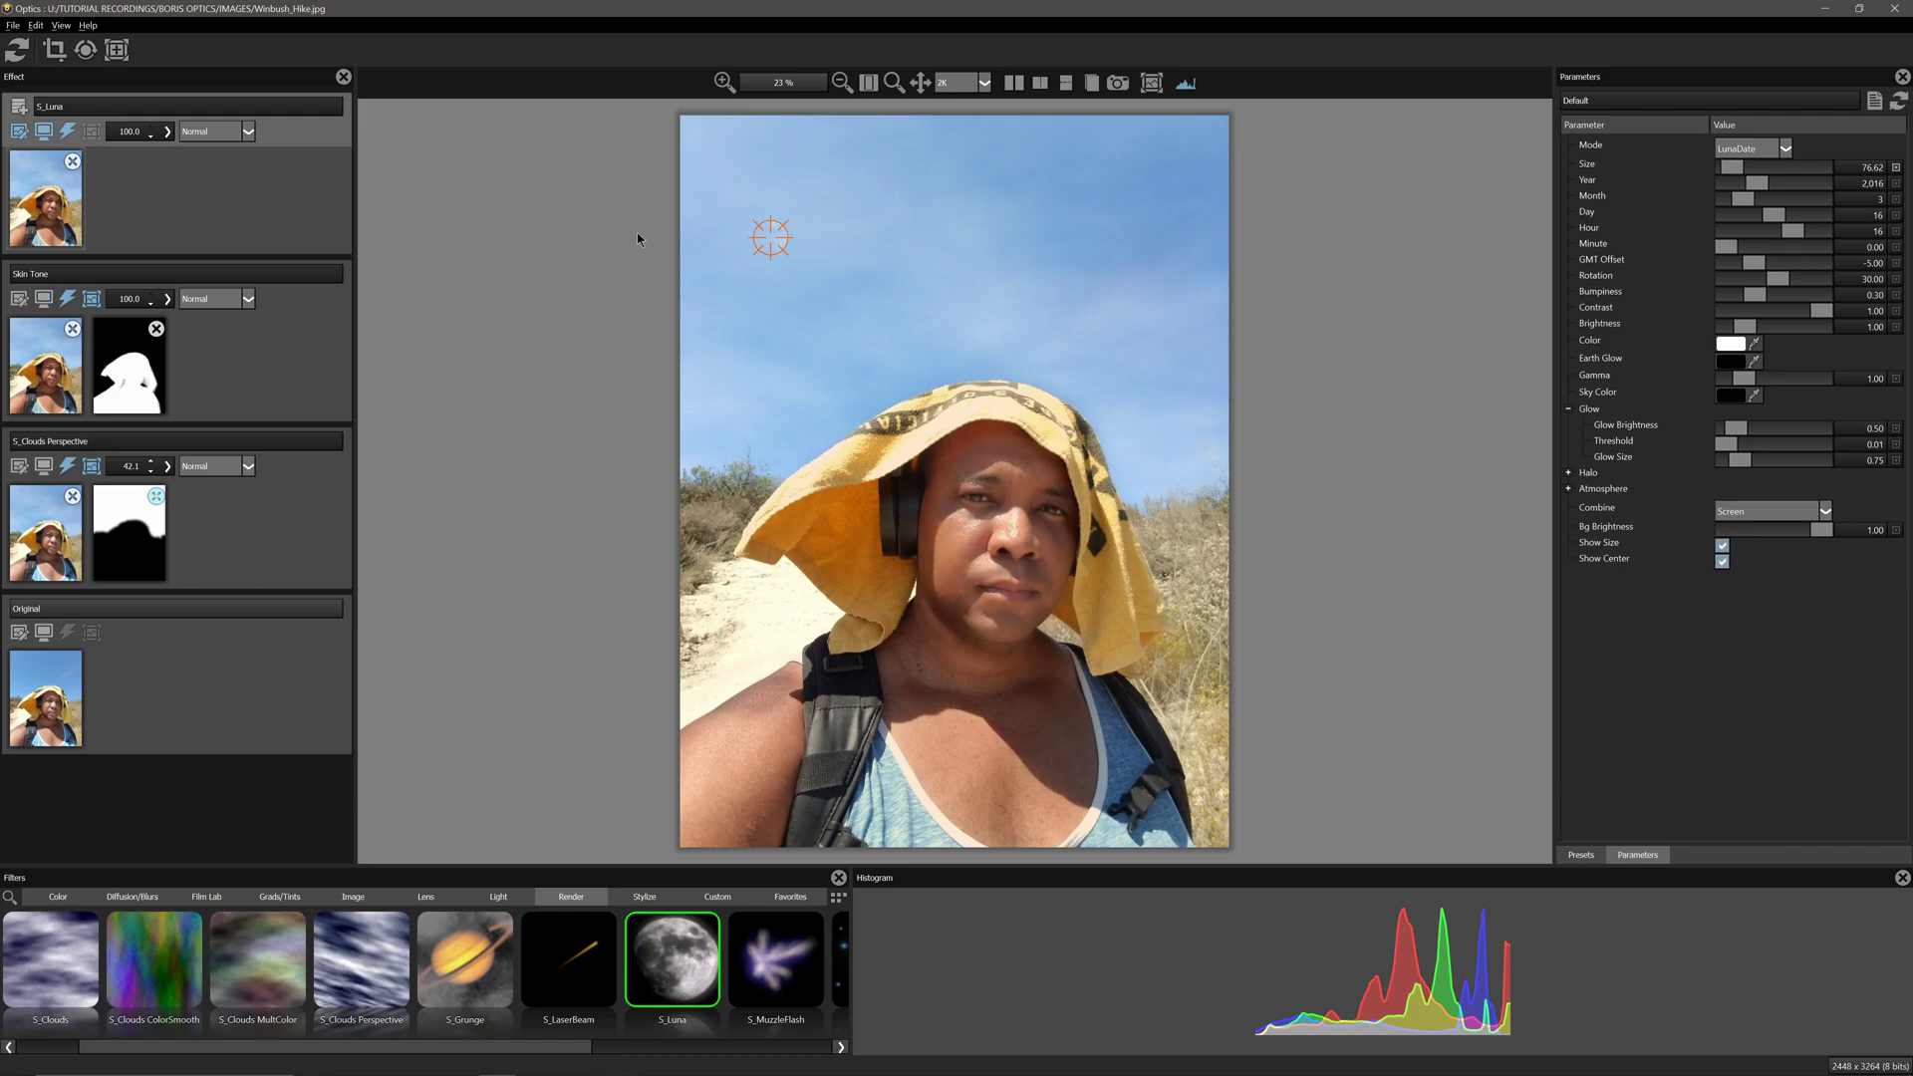
# - Move the S_Luna layer beneath the S_Clouds Perspective layer and shift the moon closer to the sky's upper-left corner
pyautogui.scroll(3, 767, 239)
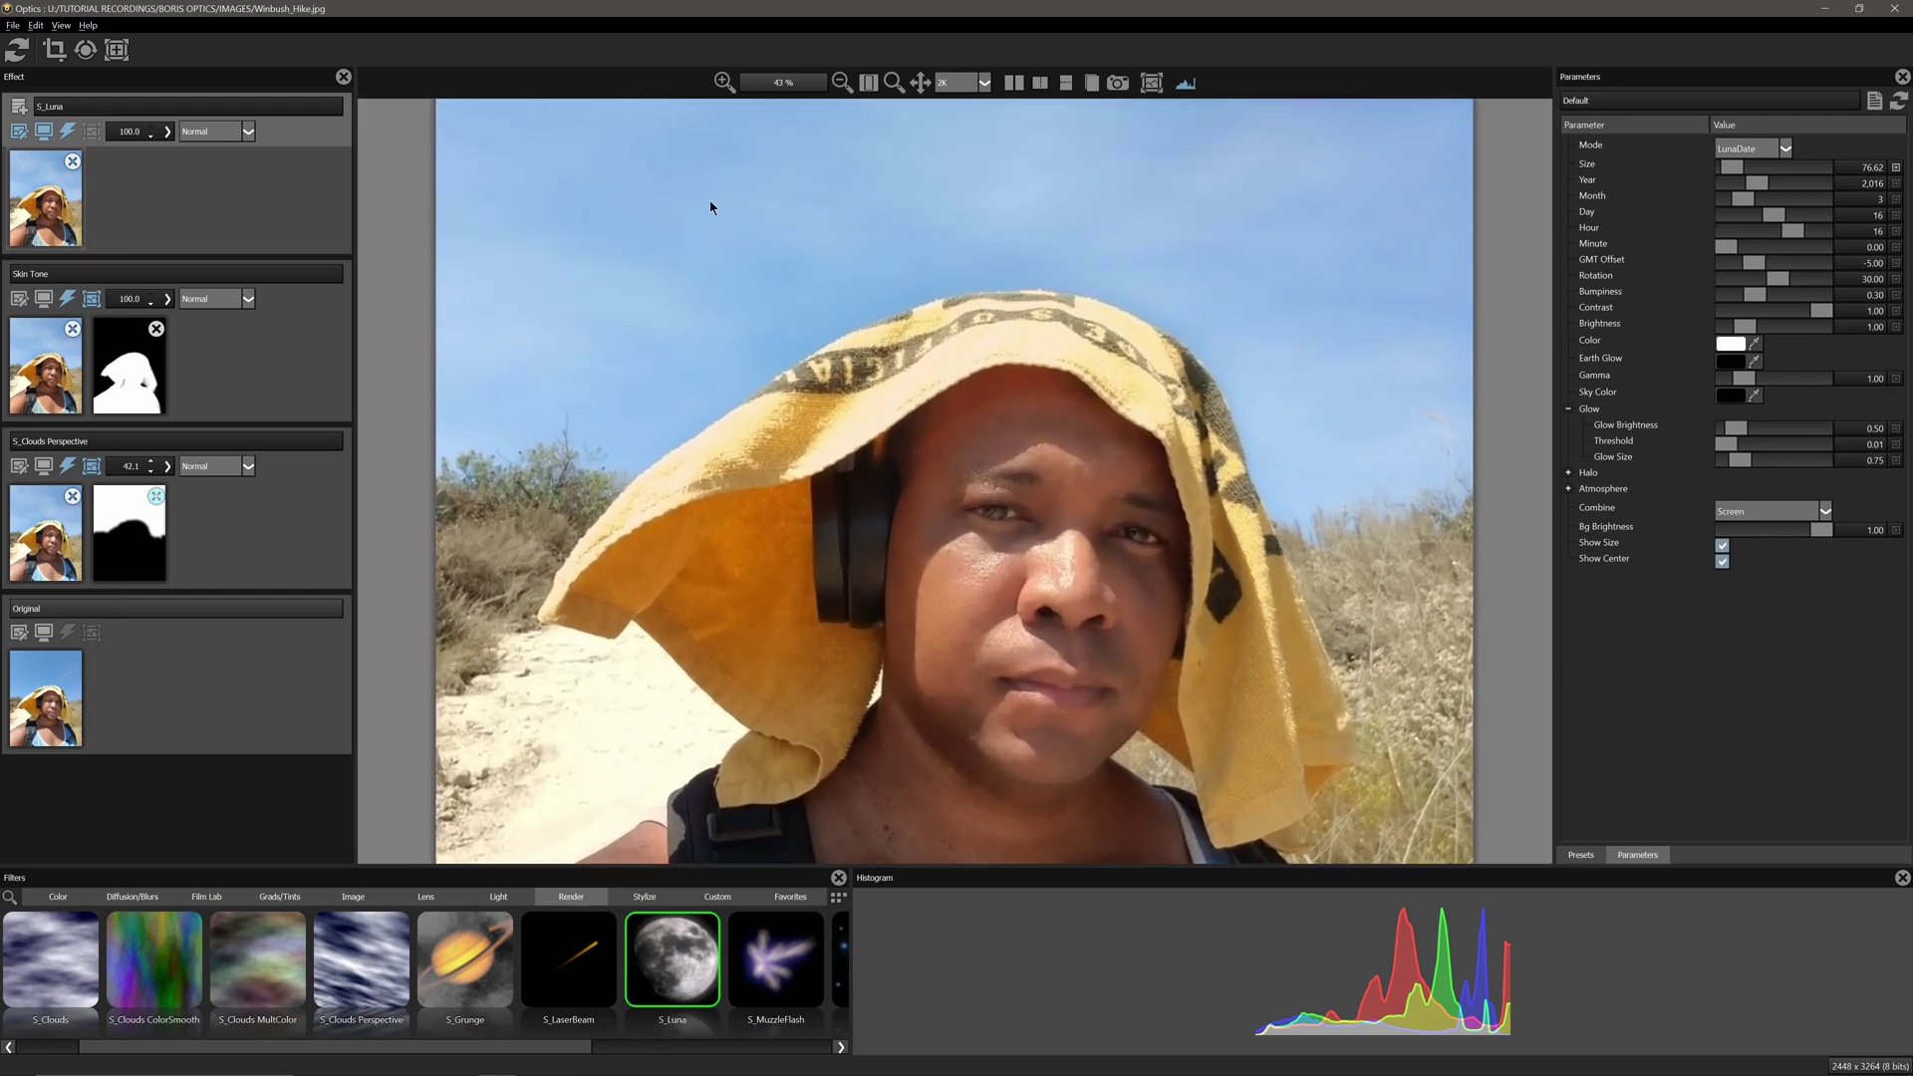
pyautogui.scroll(1, 715, 212)
pyautogui.moveTo(702, 272); pyautogui.dragTo(678, 236)
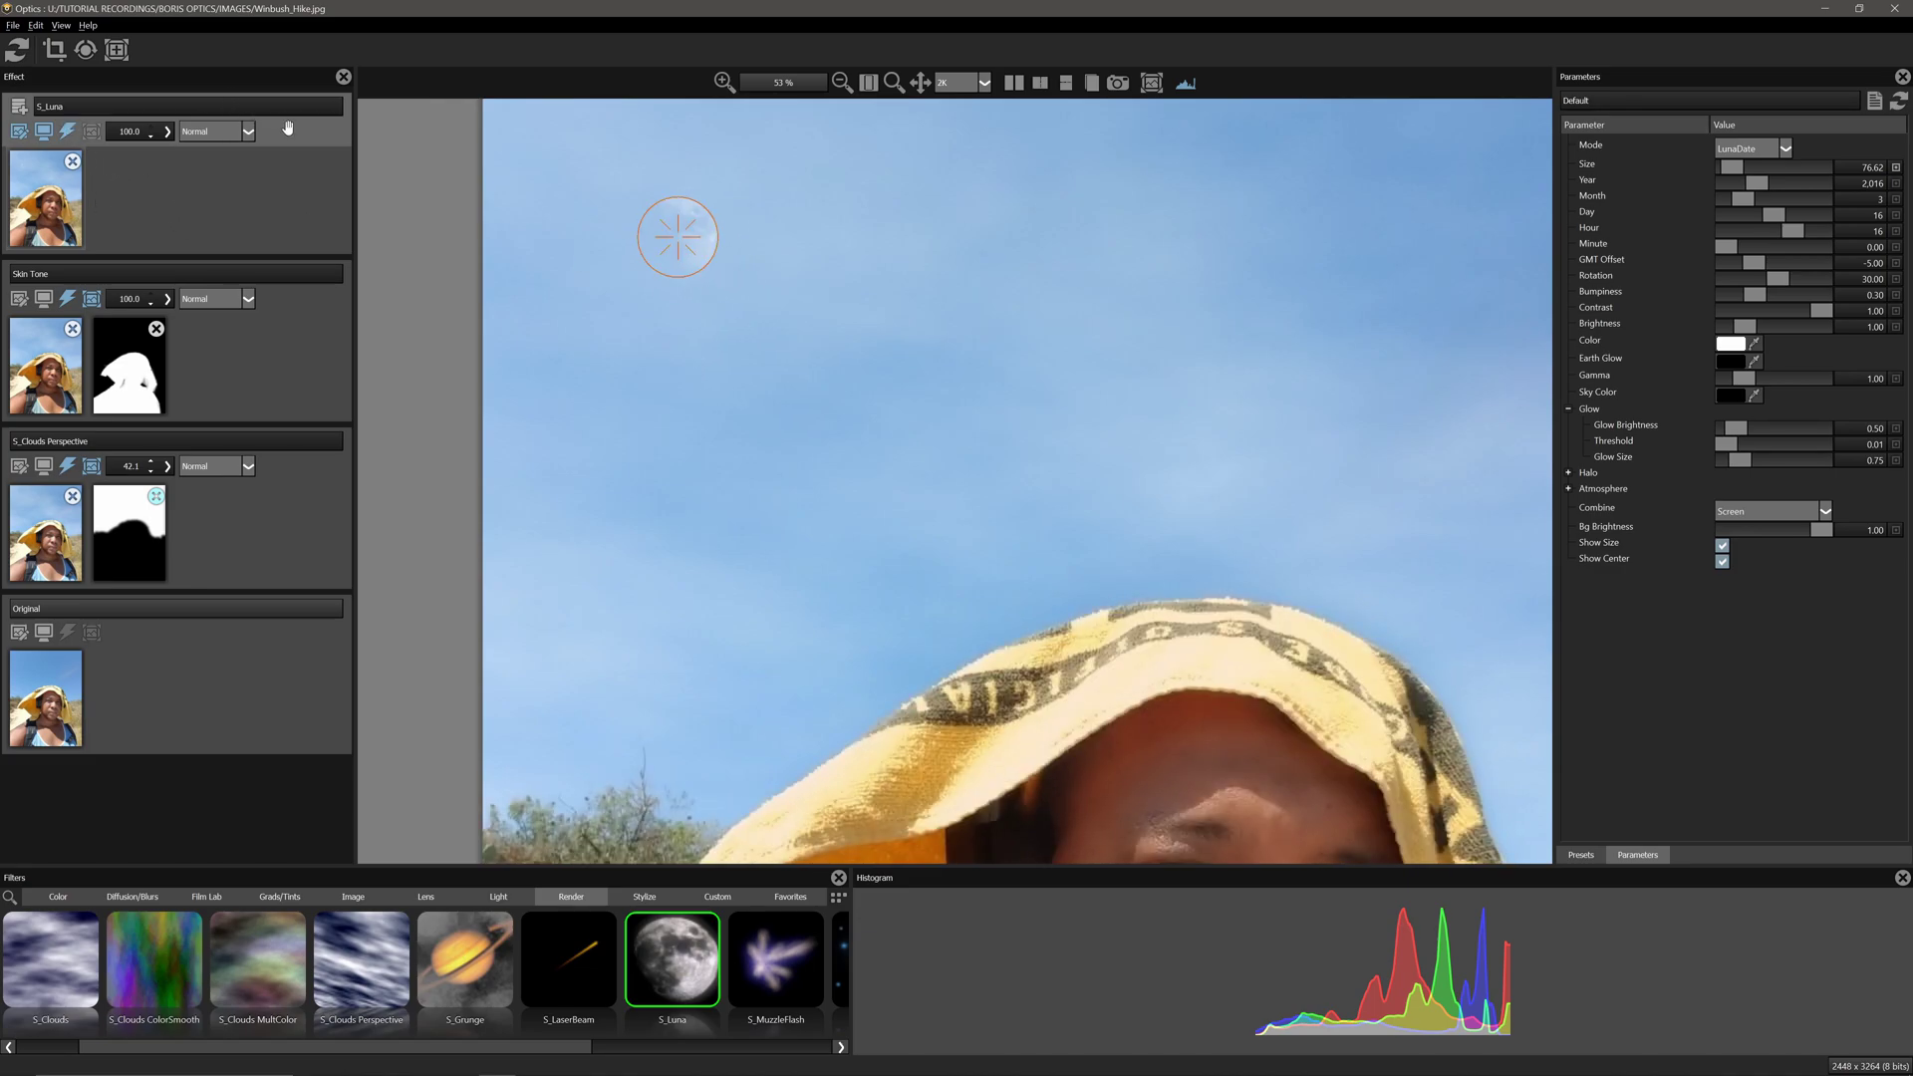
pyautogui.moveTo(294, 135); pyautogui.dragTo(312, 482)
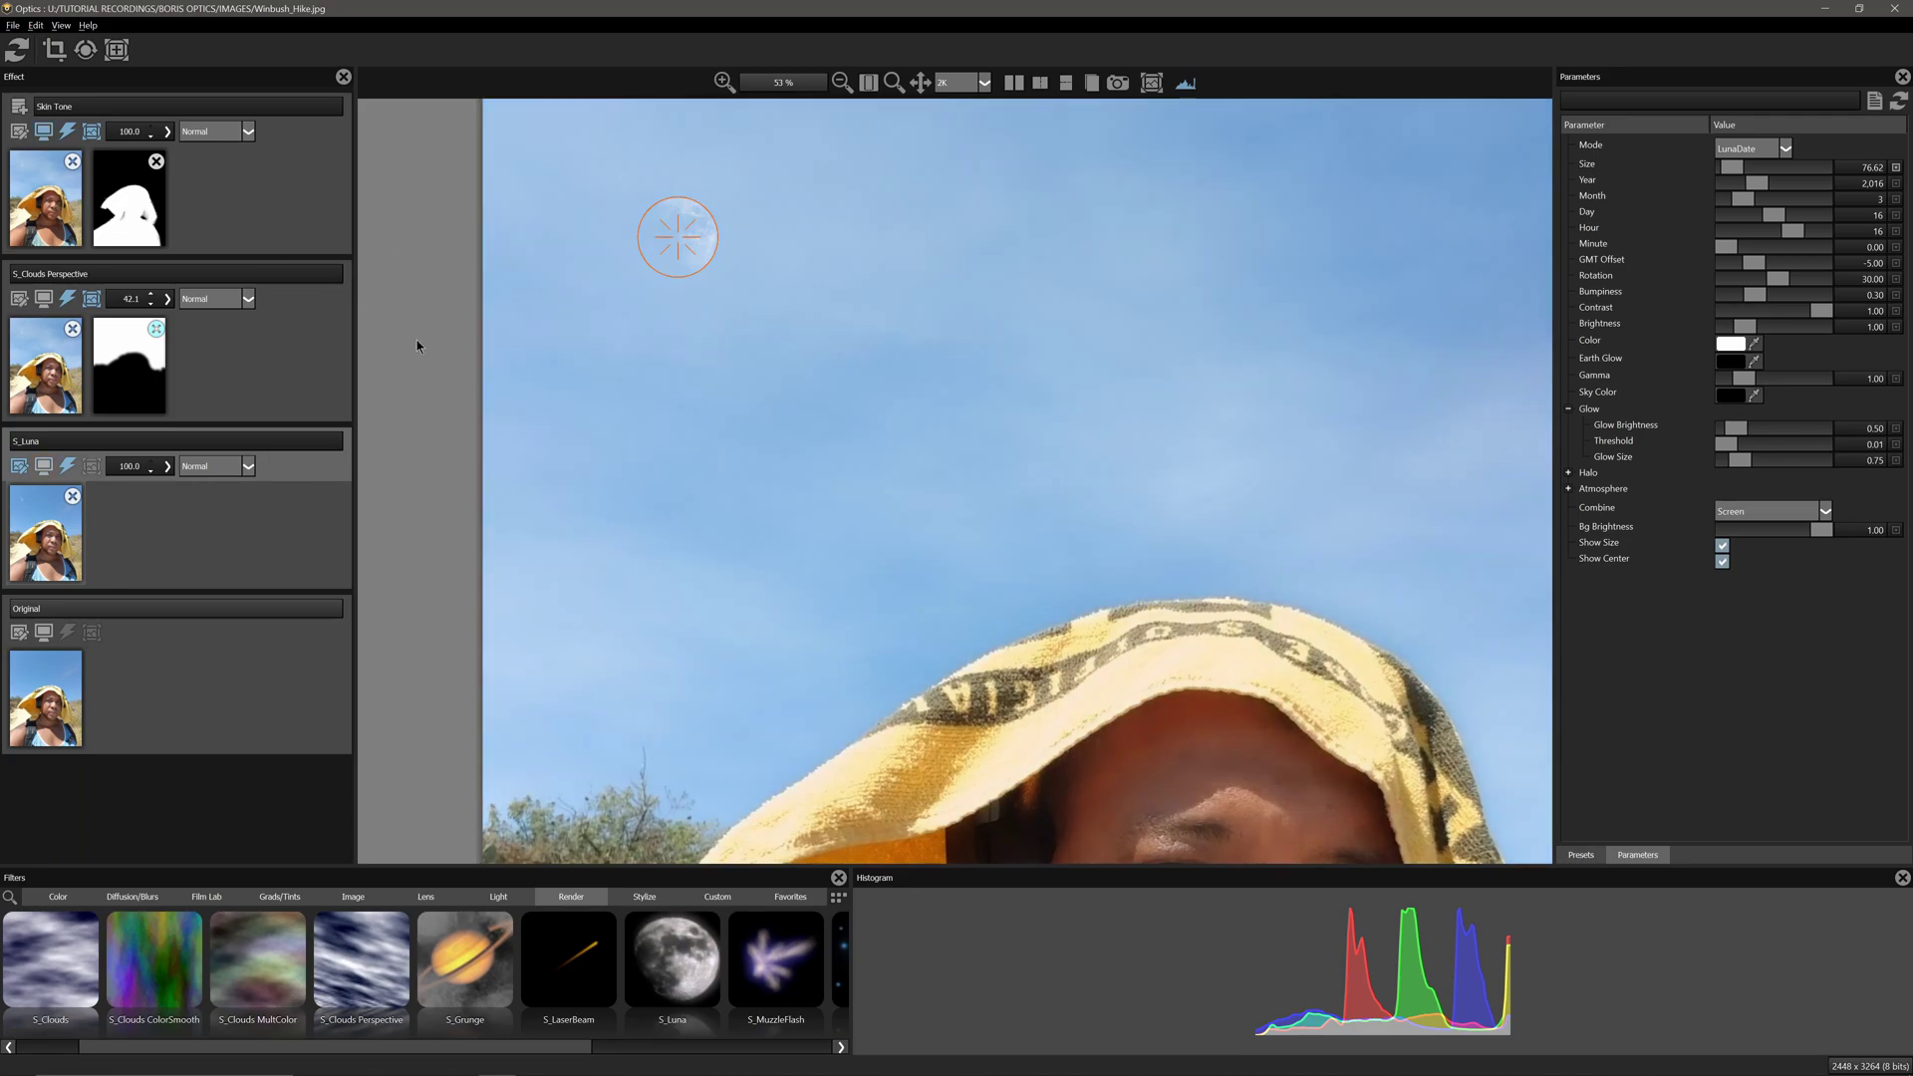
pyautogui.scroll(-5, 757, 392)
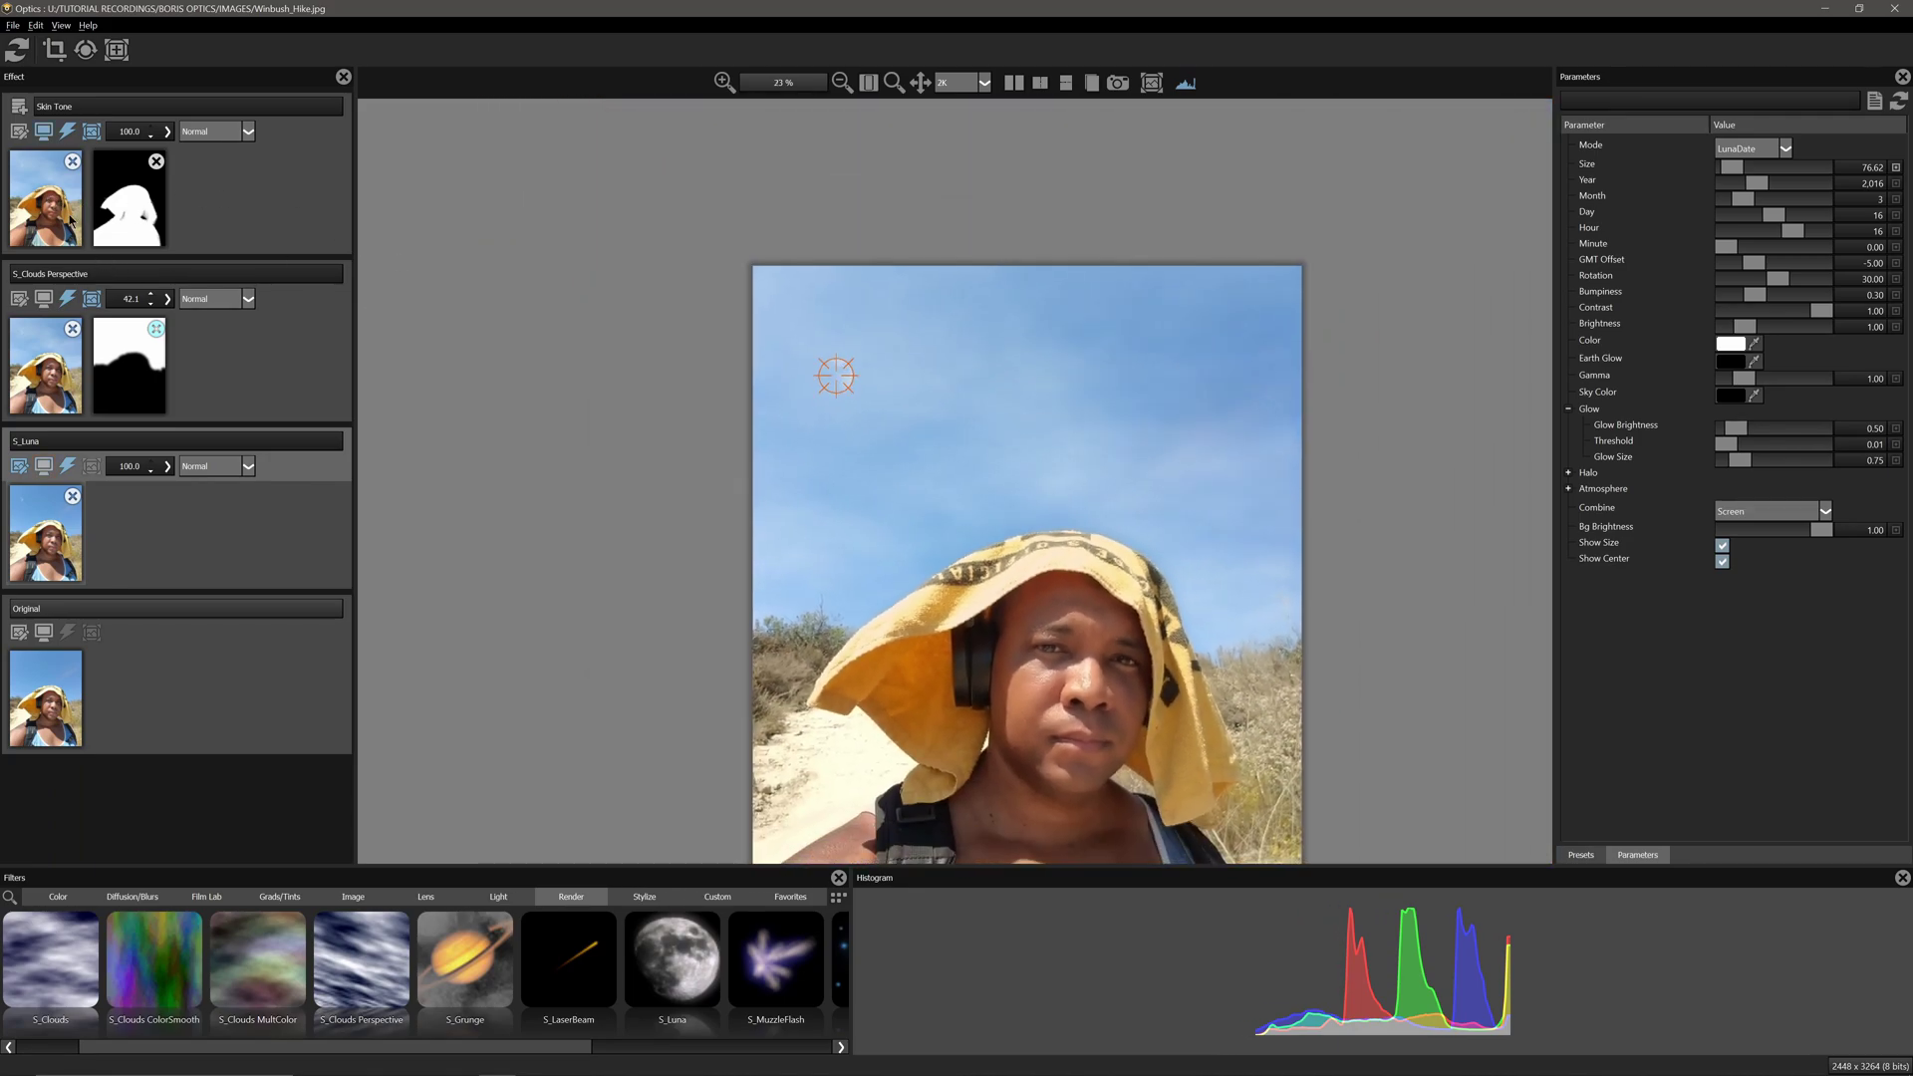
pyautogui.click(1582, 854)
pyautogui.moveTo(834, 380); pyautogui.dragTo(804, 320)
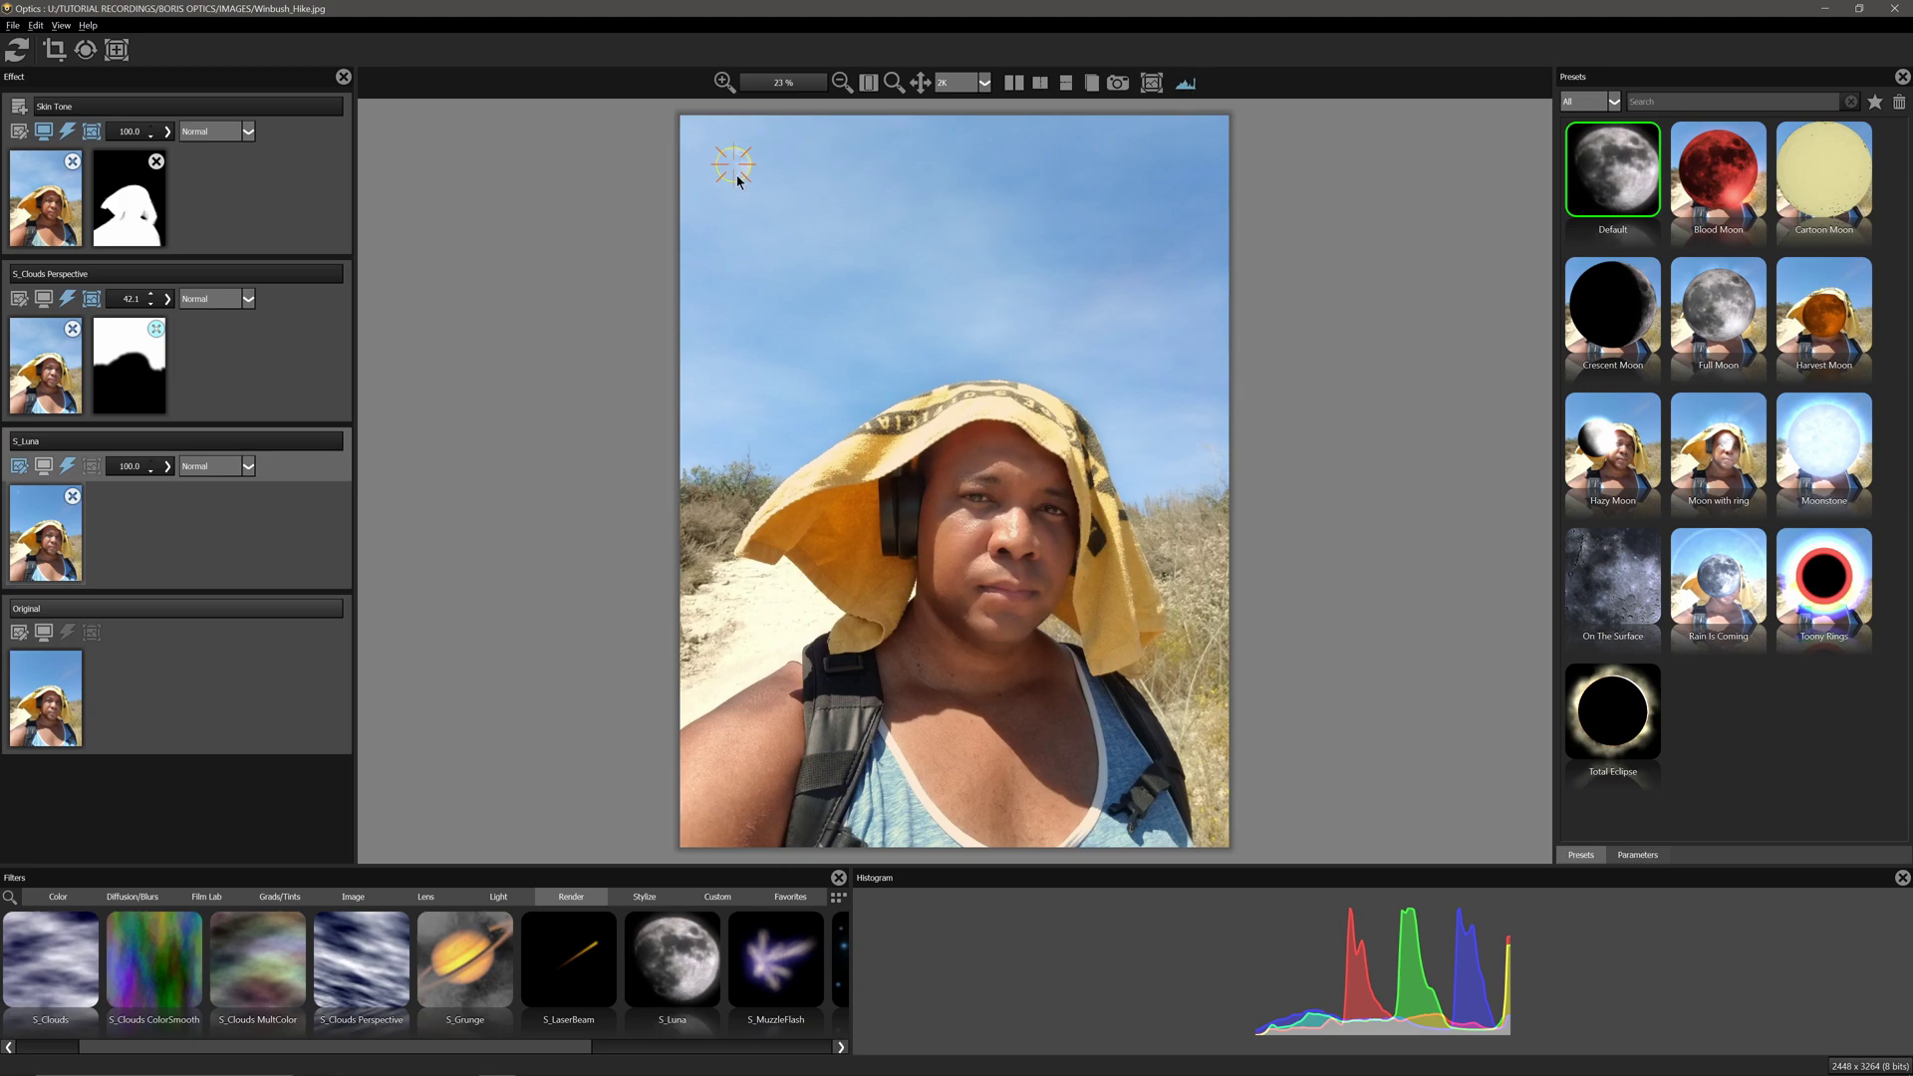
# - Add a new layer with the S_LensFlare light filter and move the flare source outside the photo's upper-left corner
pyautogui.hotkey('ctrl', 'shift', 'n')
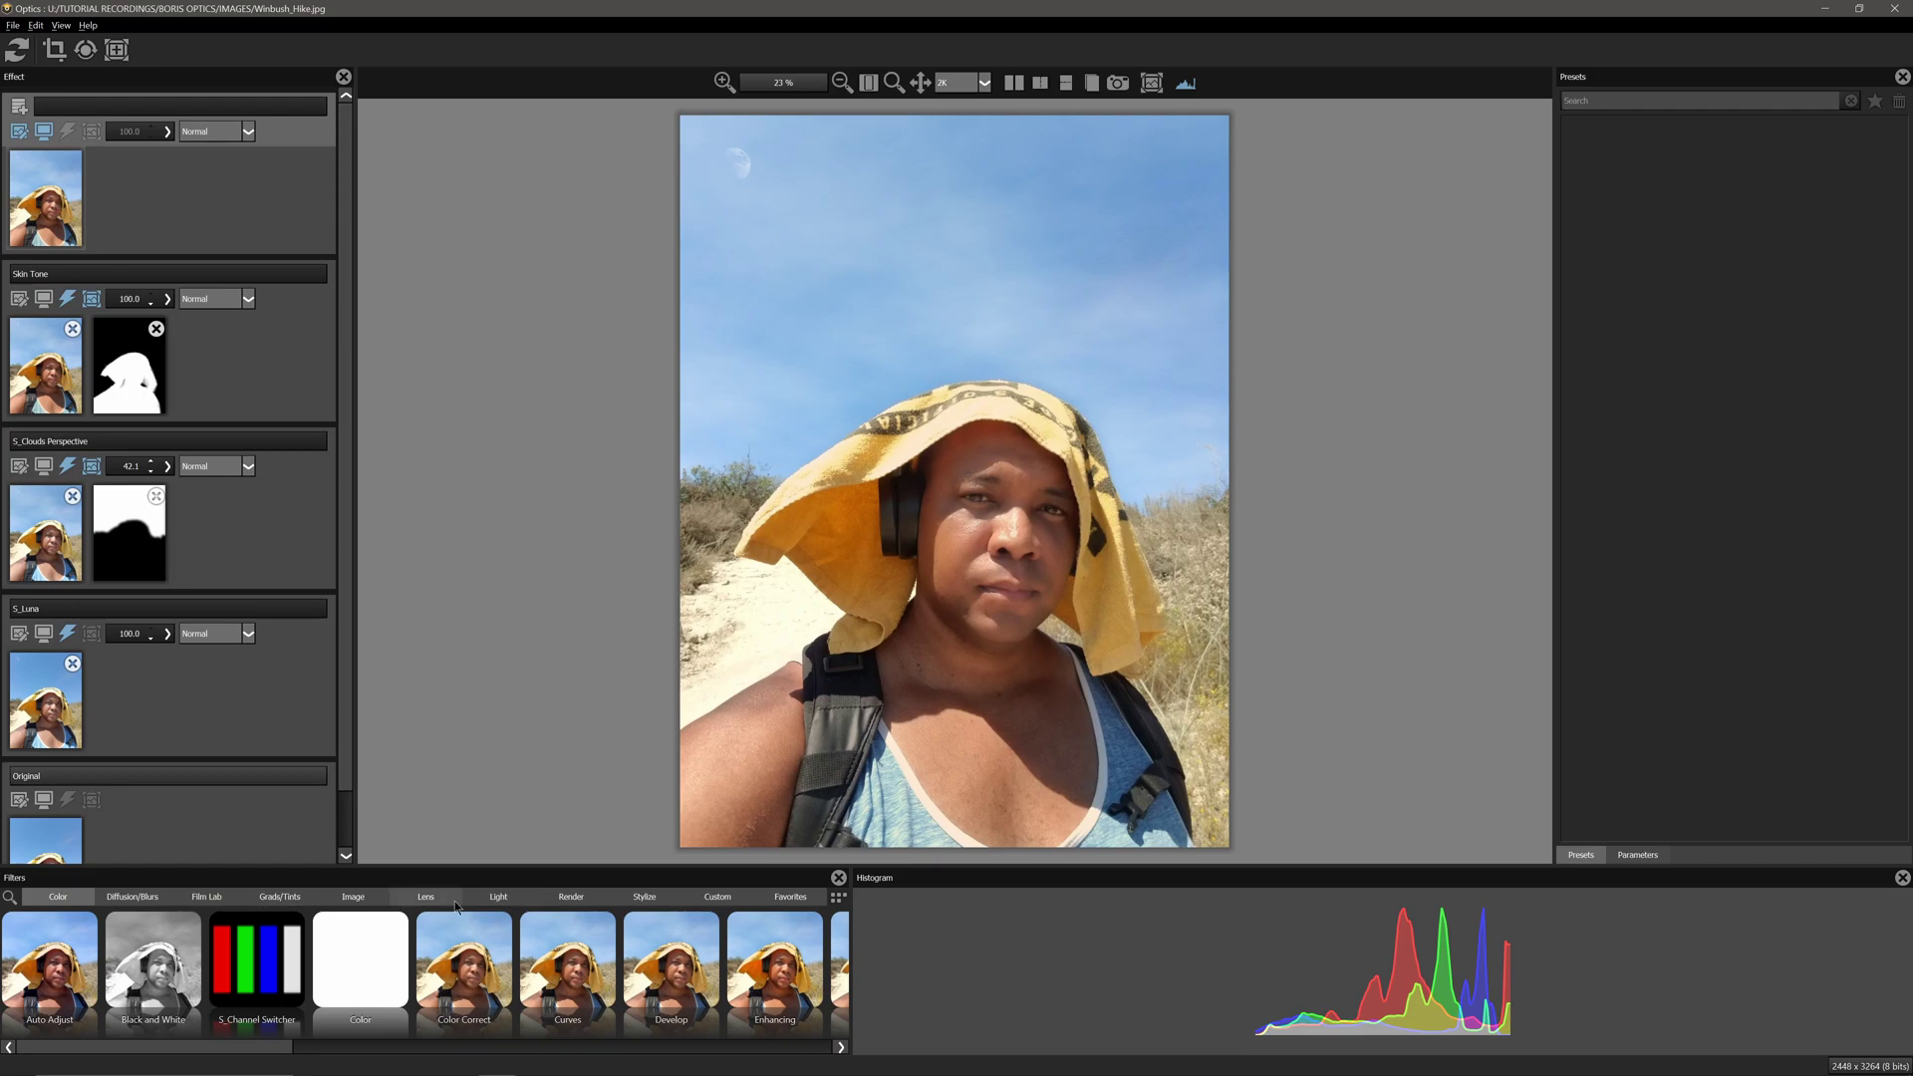
pyautogui.click(498, 897)
pyautogui.moveTo(223, 1052); pyautogui.dragTo(531, 1042)
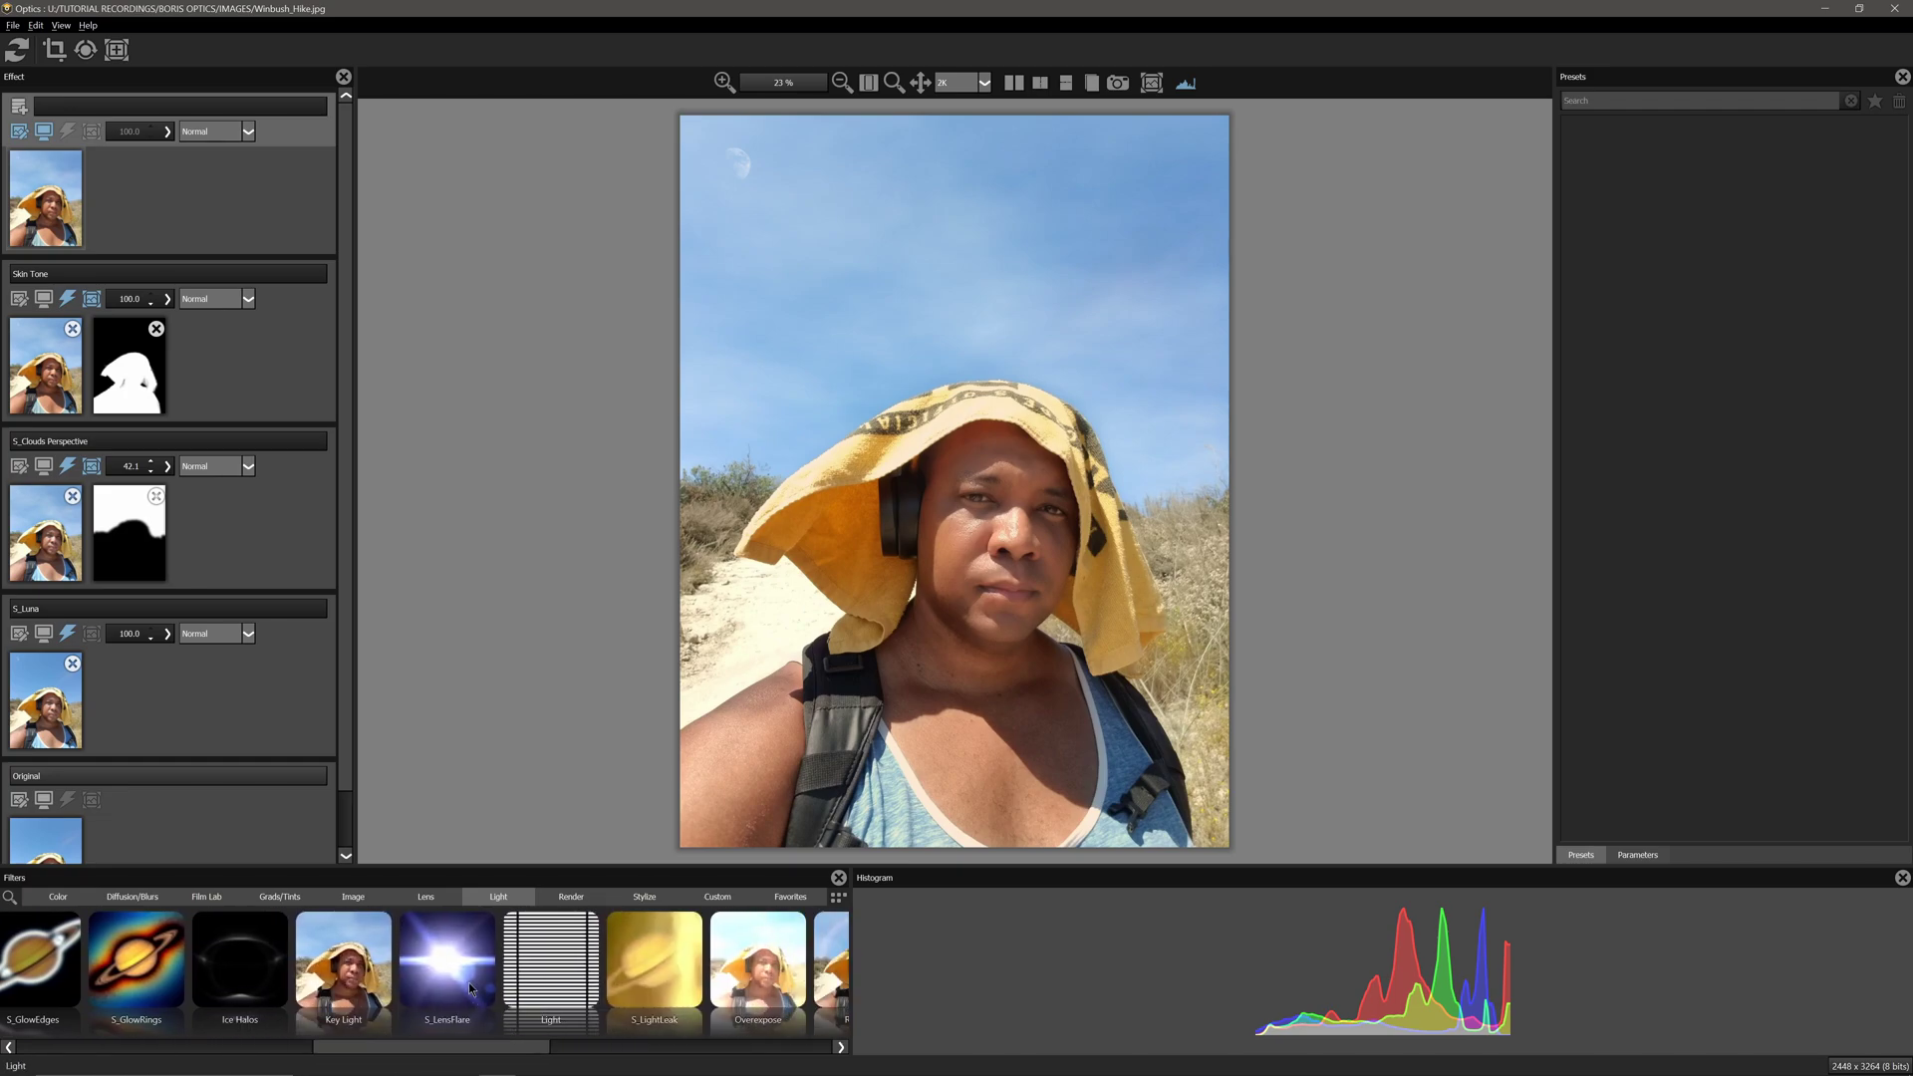
pyautogui.click(472, 988)
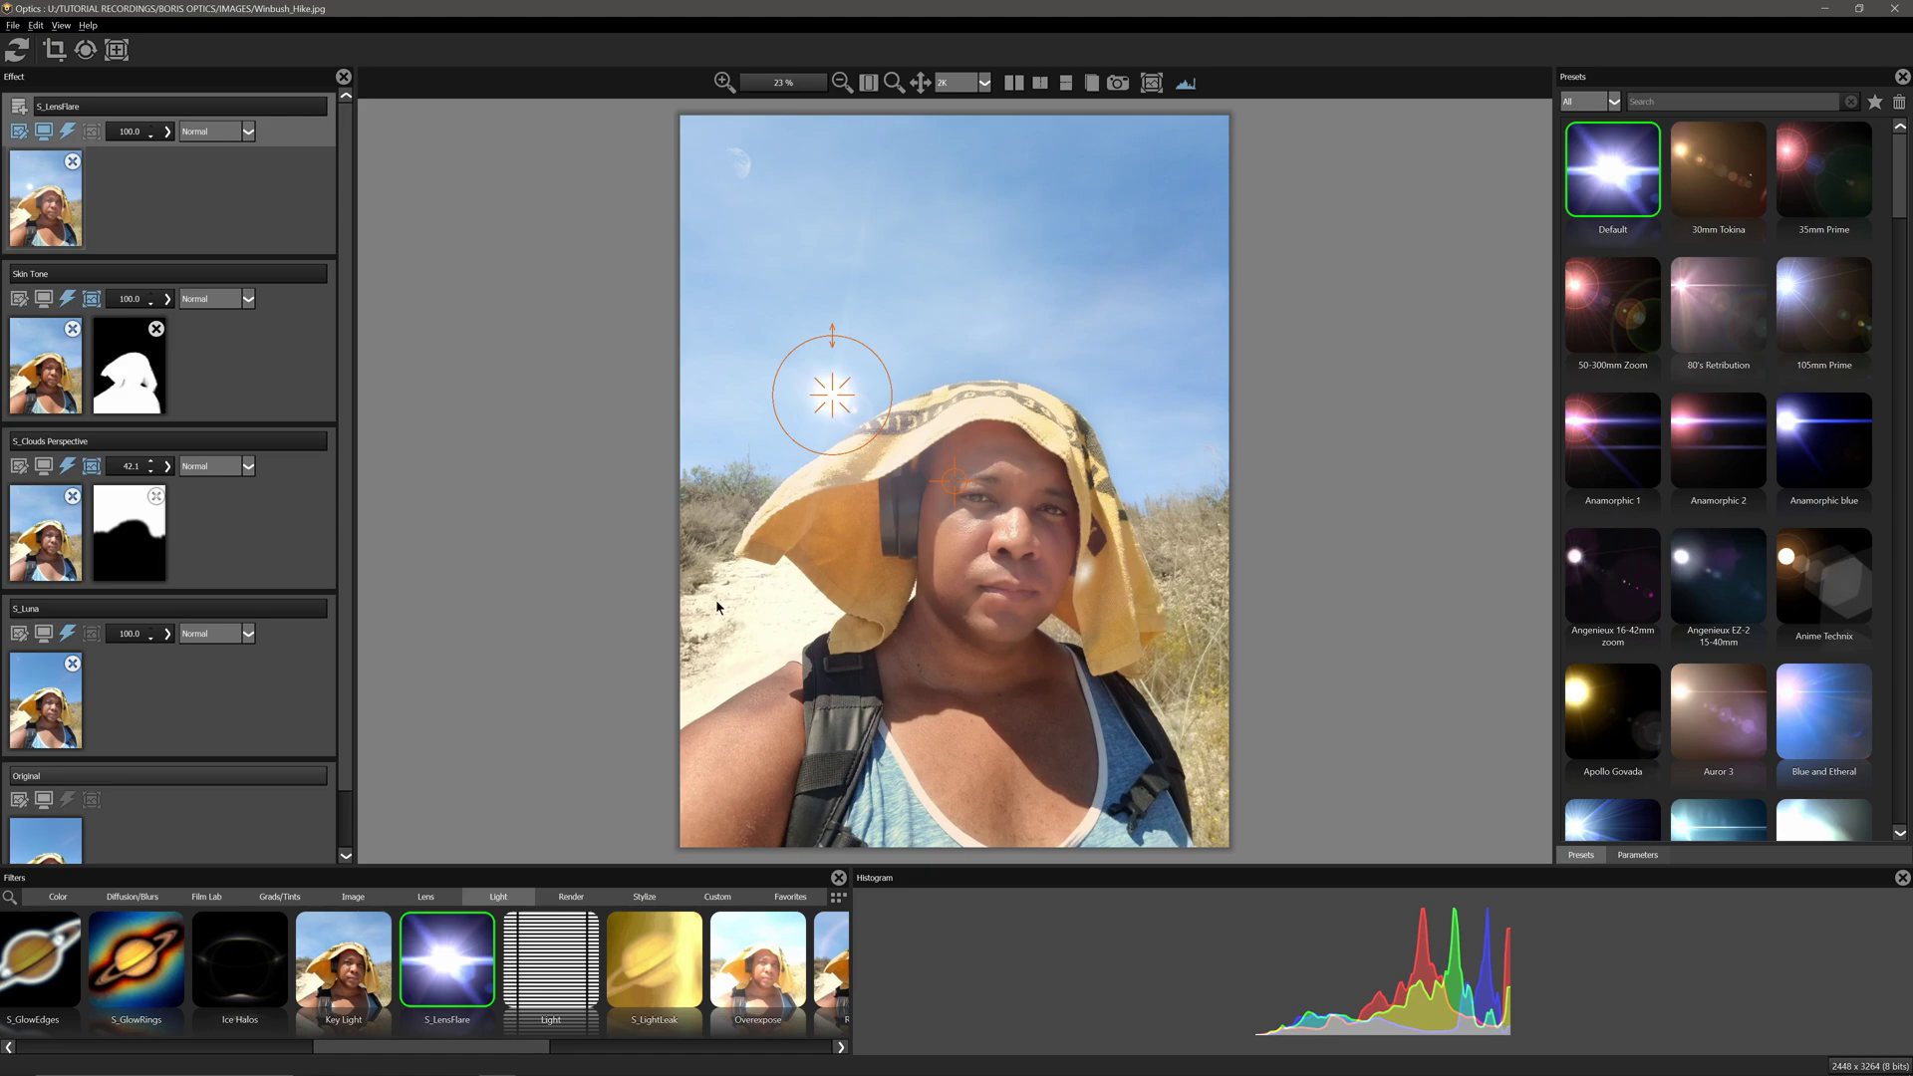
pyautogui.moveTo(834, 402); pyautogui.dragTo(633, 127)
pyautogui.scroll(-2, 626, 249)
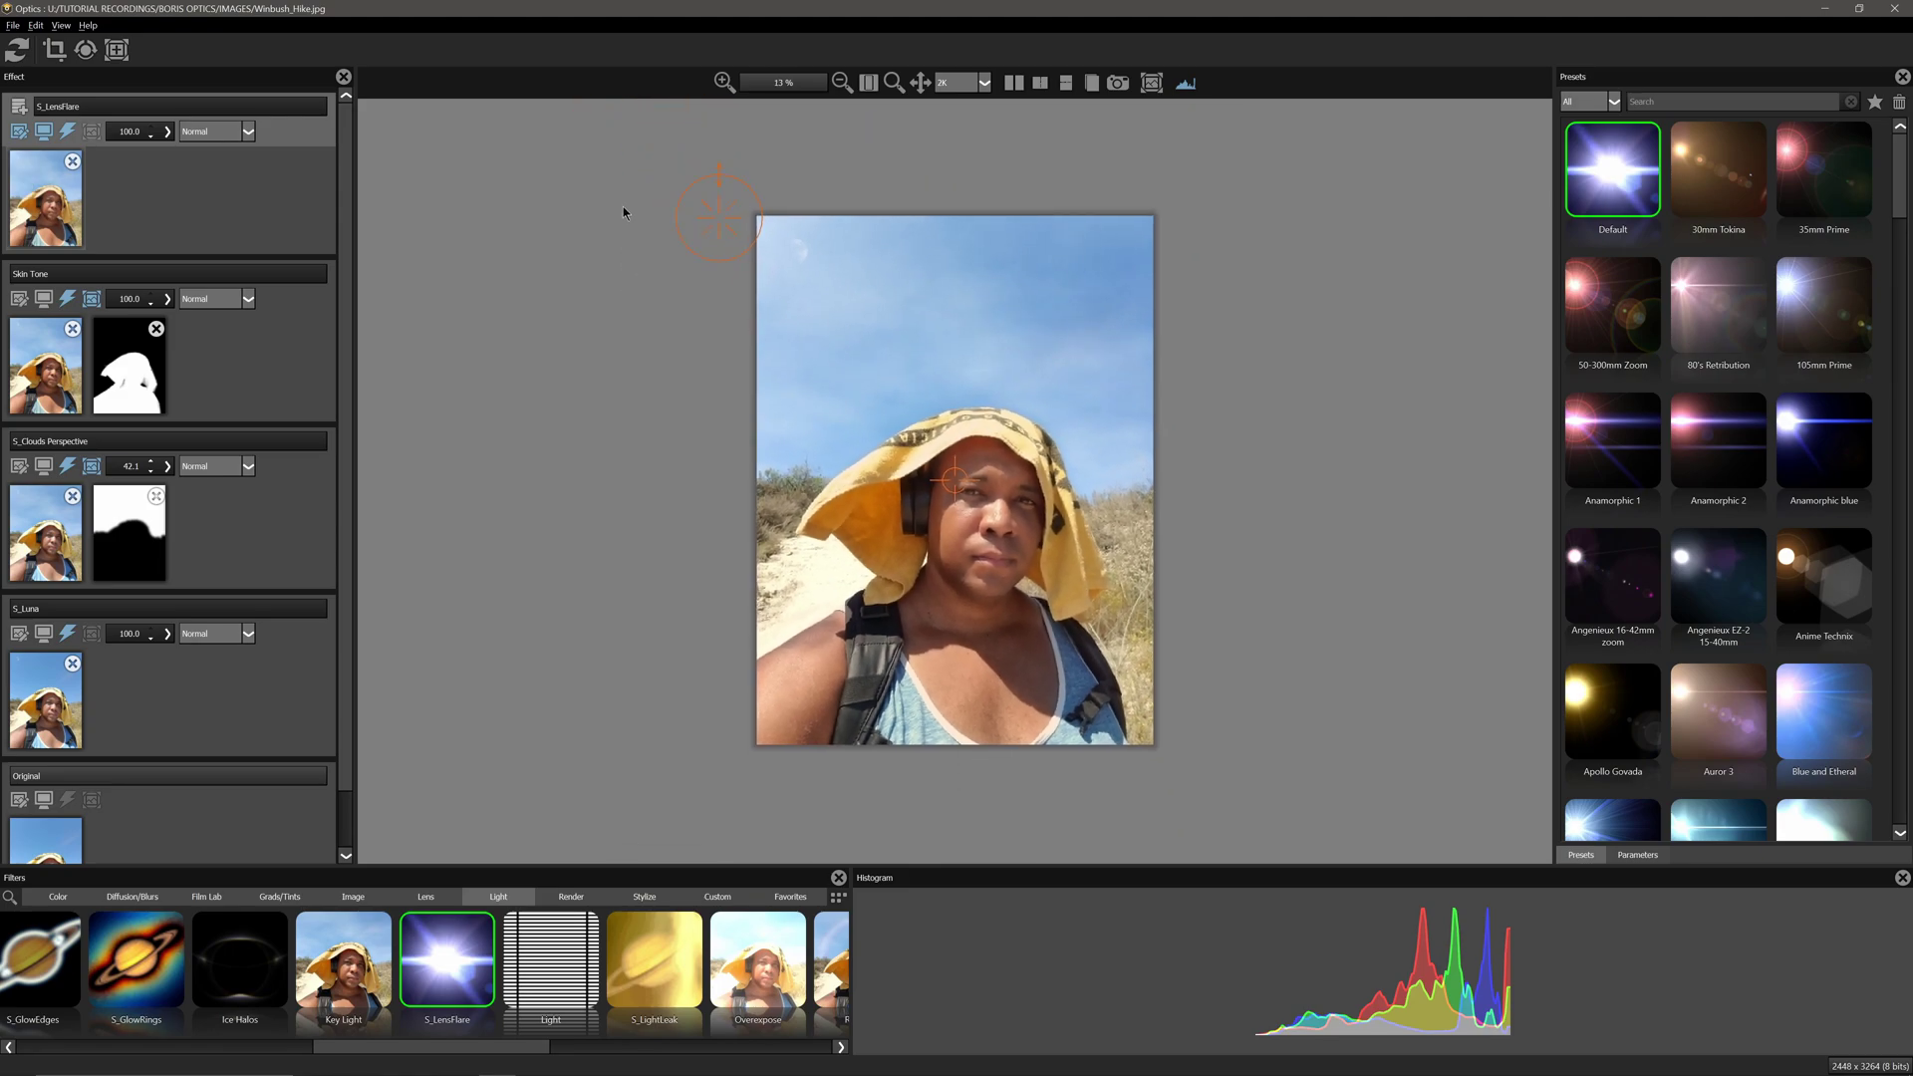
pyautogui.moveTo(760, 278); pyautogui.dragTo(734, 261)
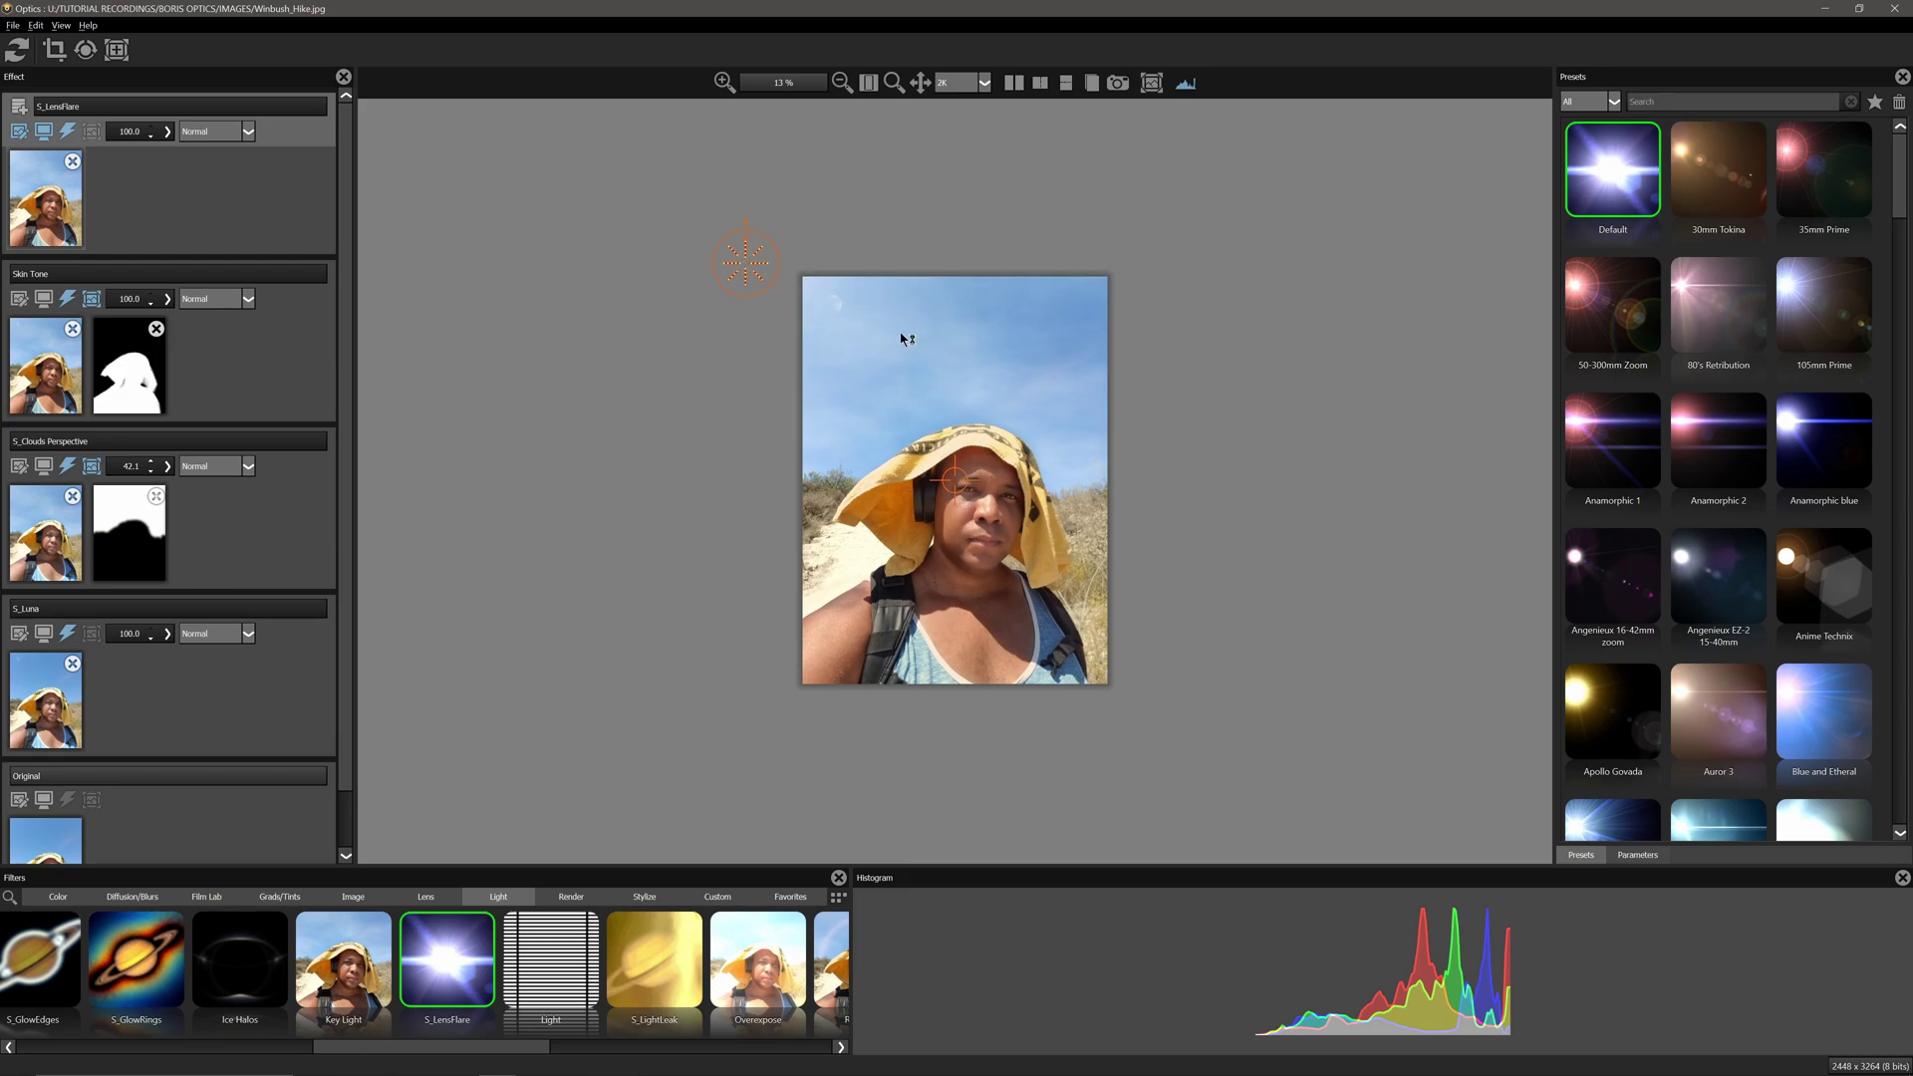
# - Try the Residue Warm lens flare preset, moving its source beyond the photo's upper-left corner and its pivot into the sky
pyautogui.scroll(-9, 1620, 554)
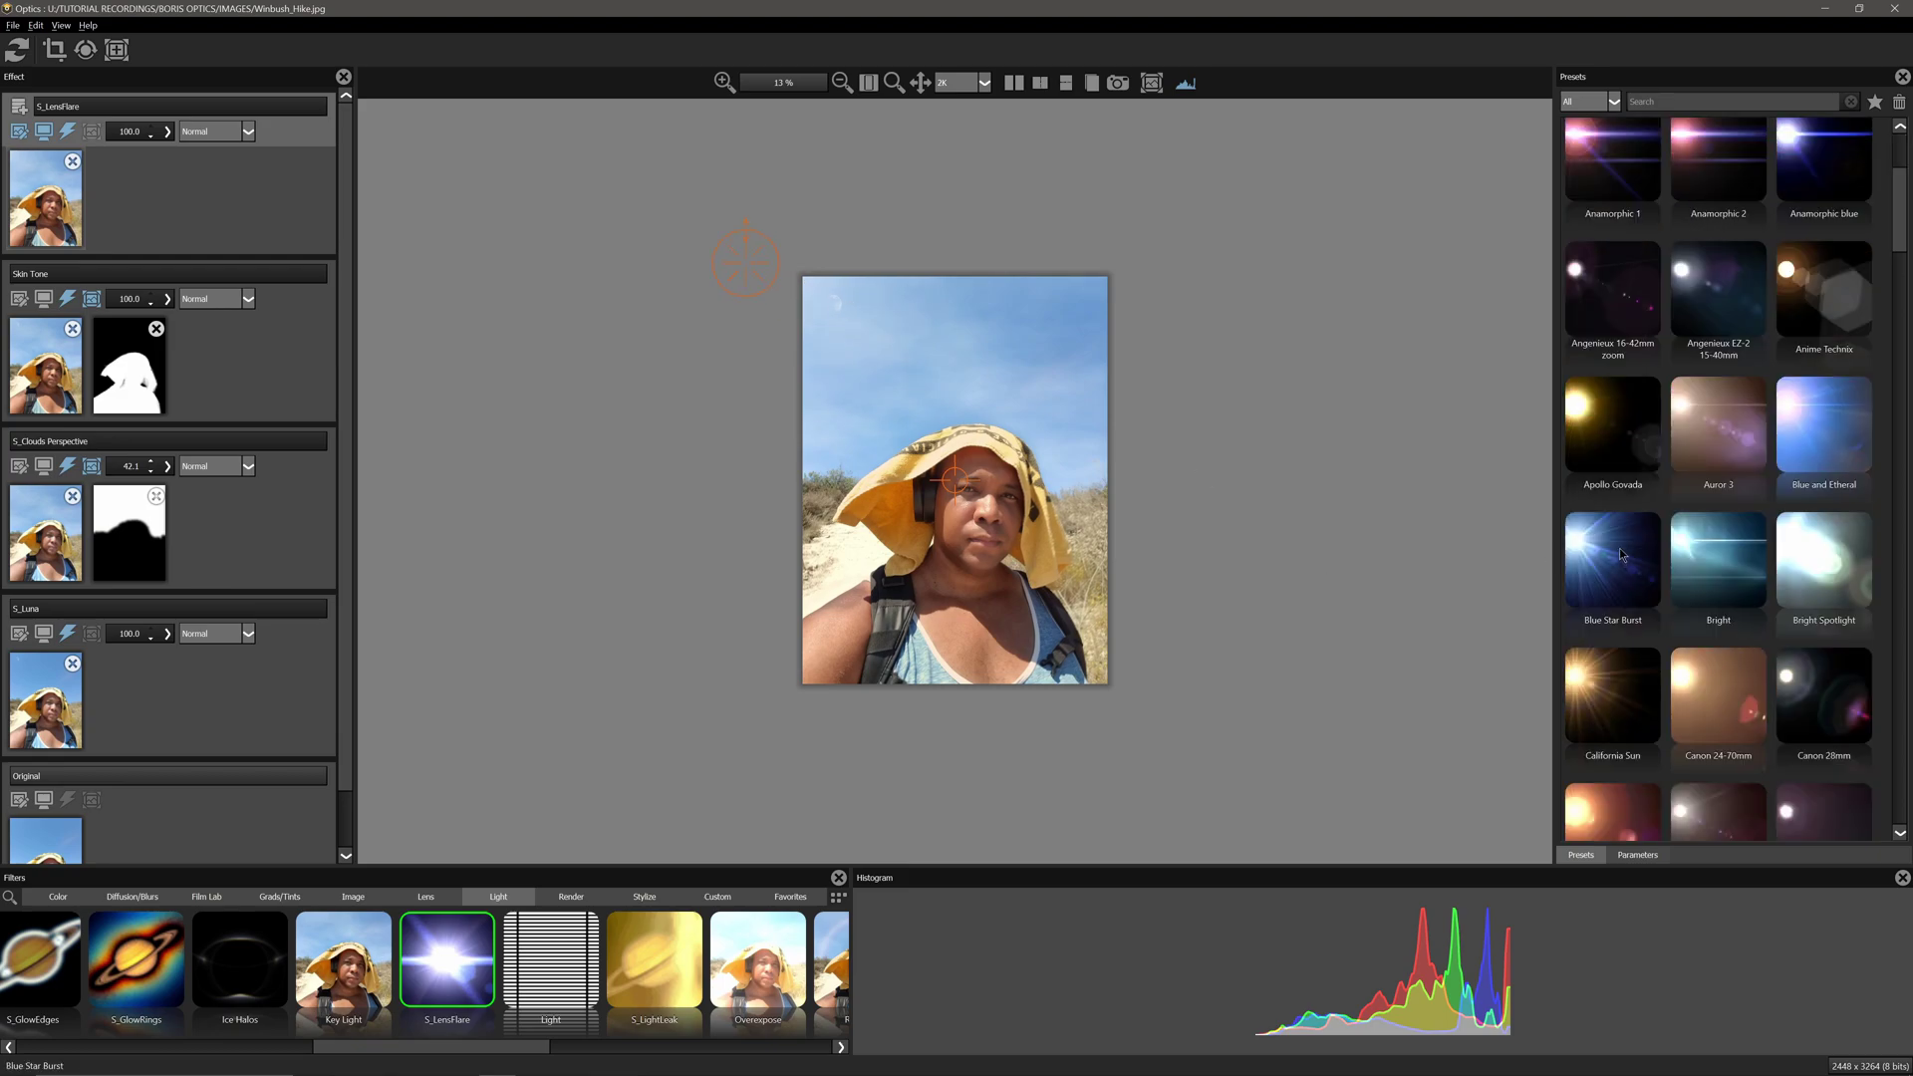
pyautogui.scroll(-4, 1622, 548)
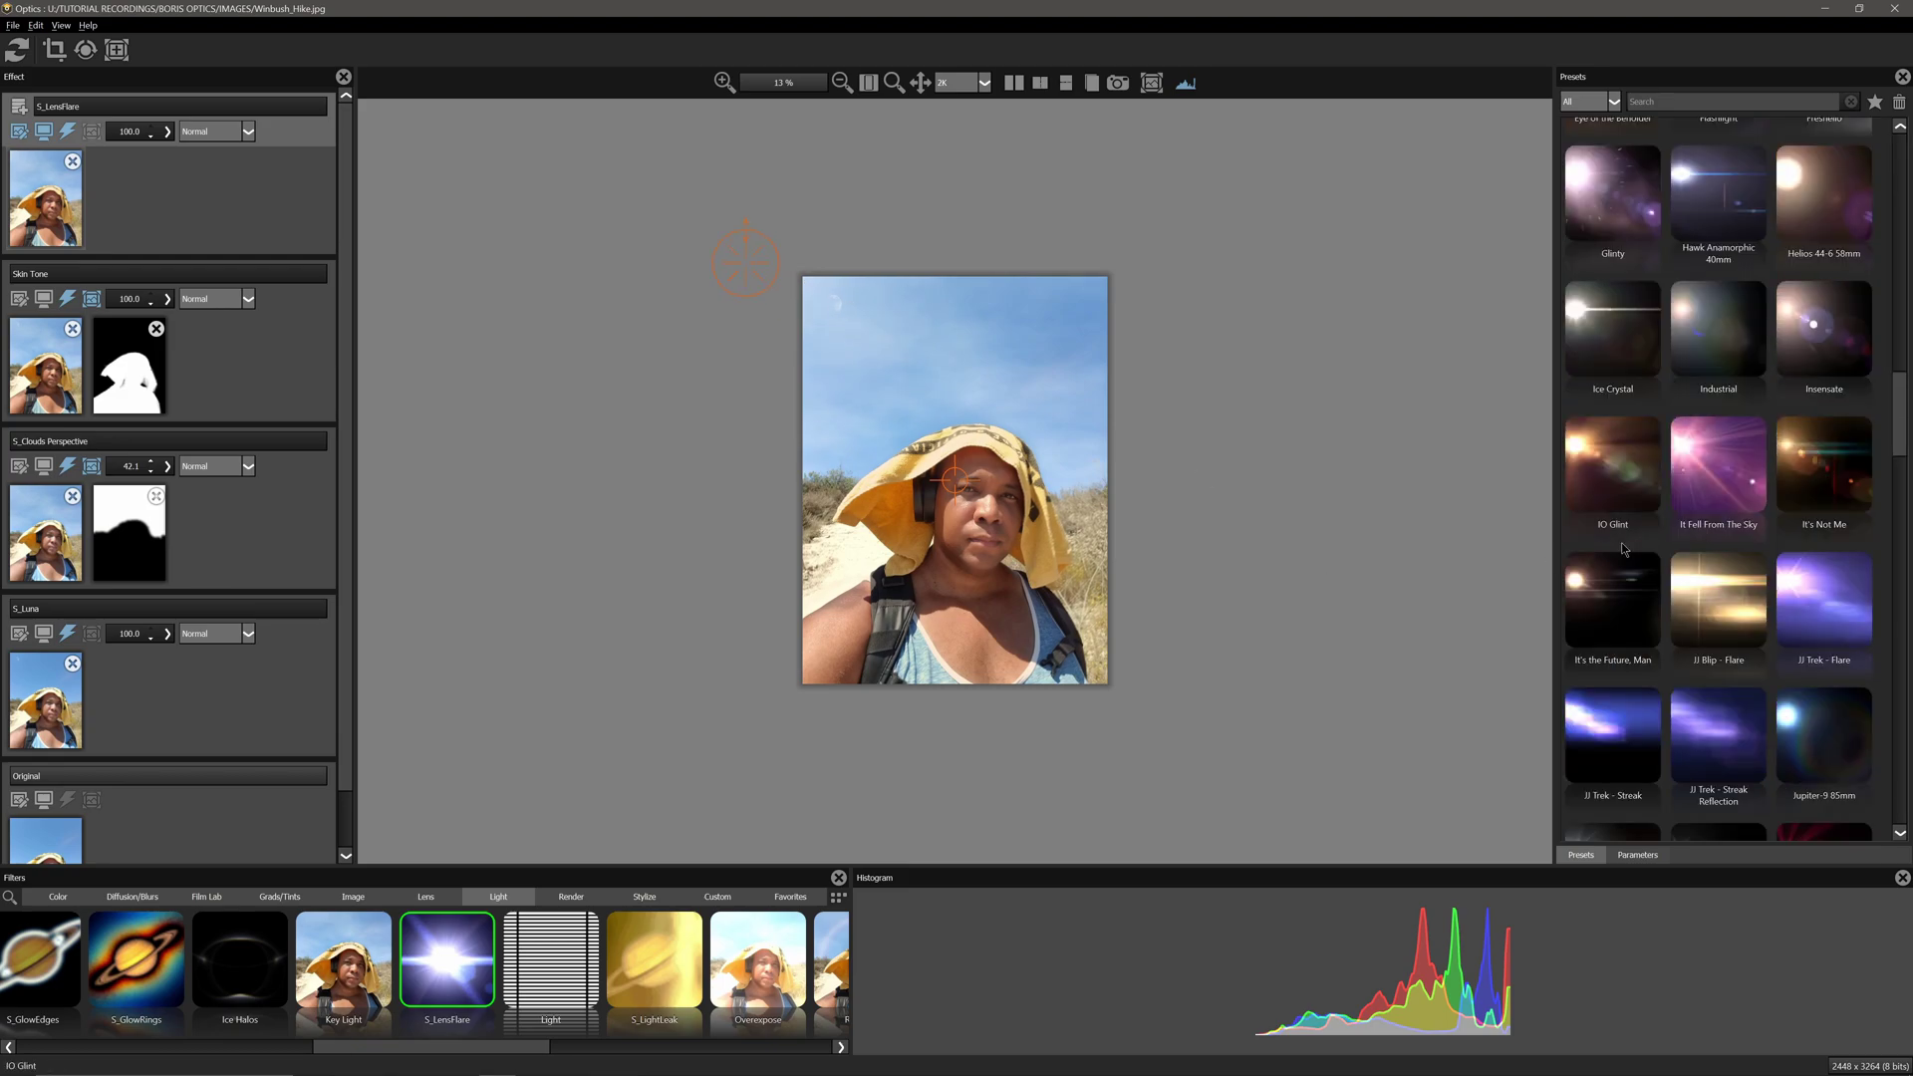
pyautogui.scroll(-6, 1623, 548)
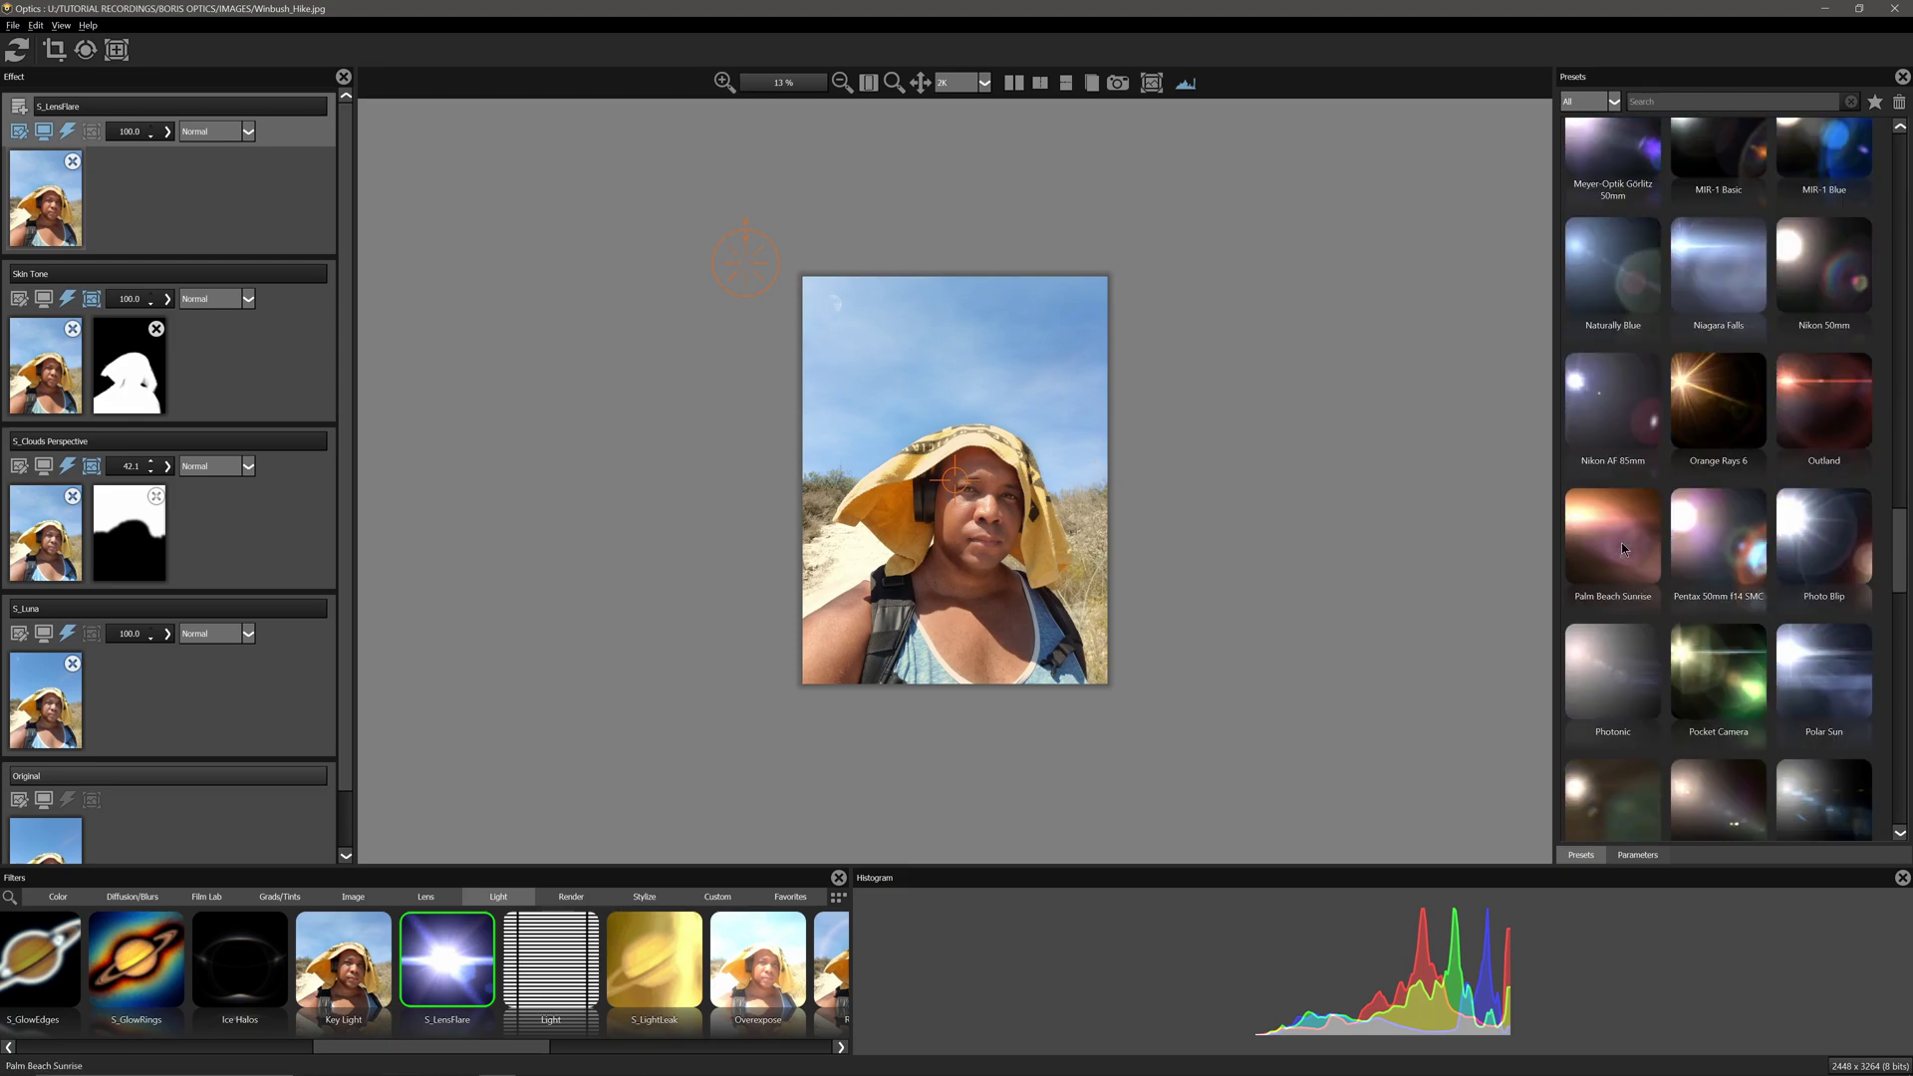
pyautogui.scroll(-4, 1623, 549)
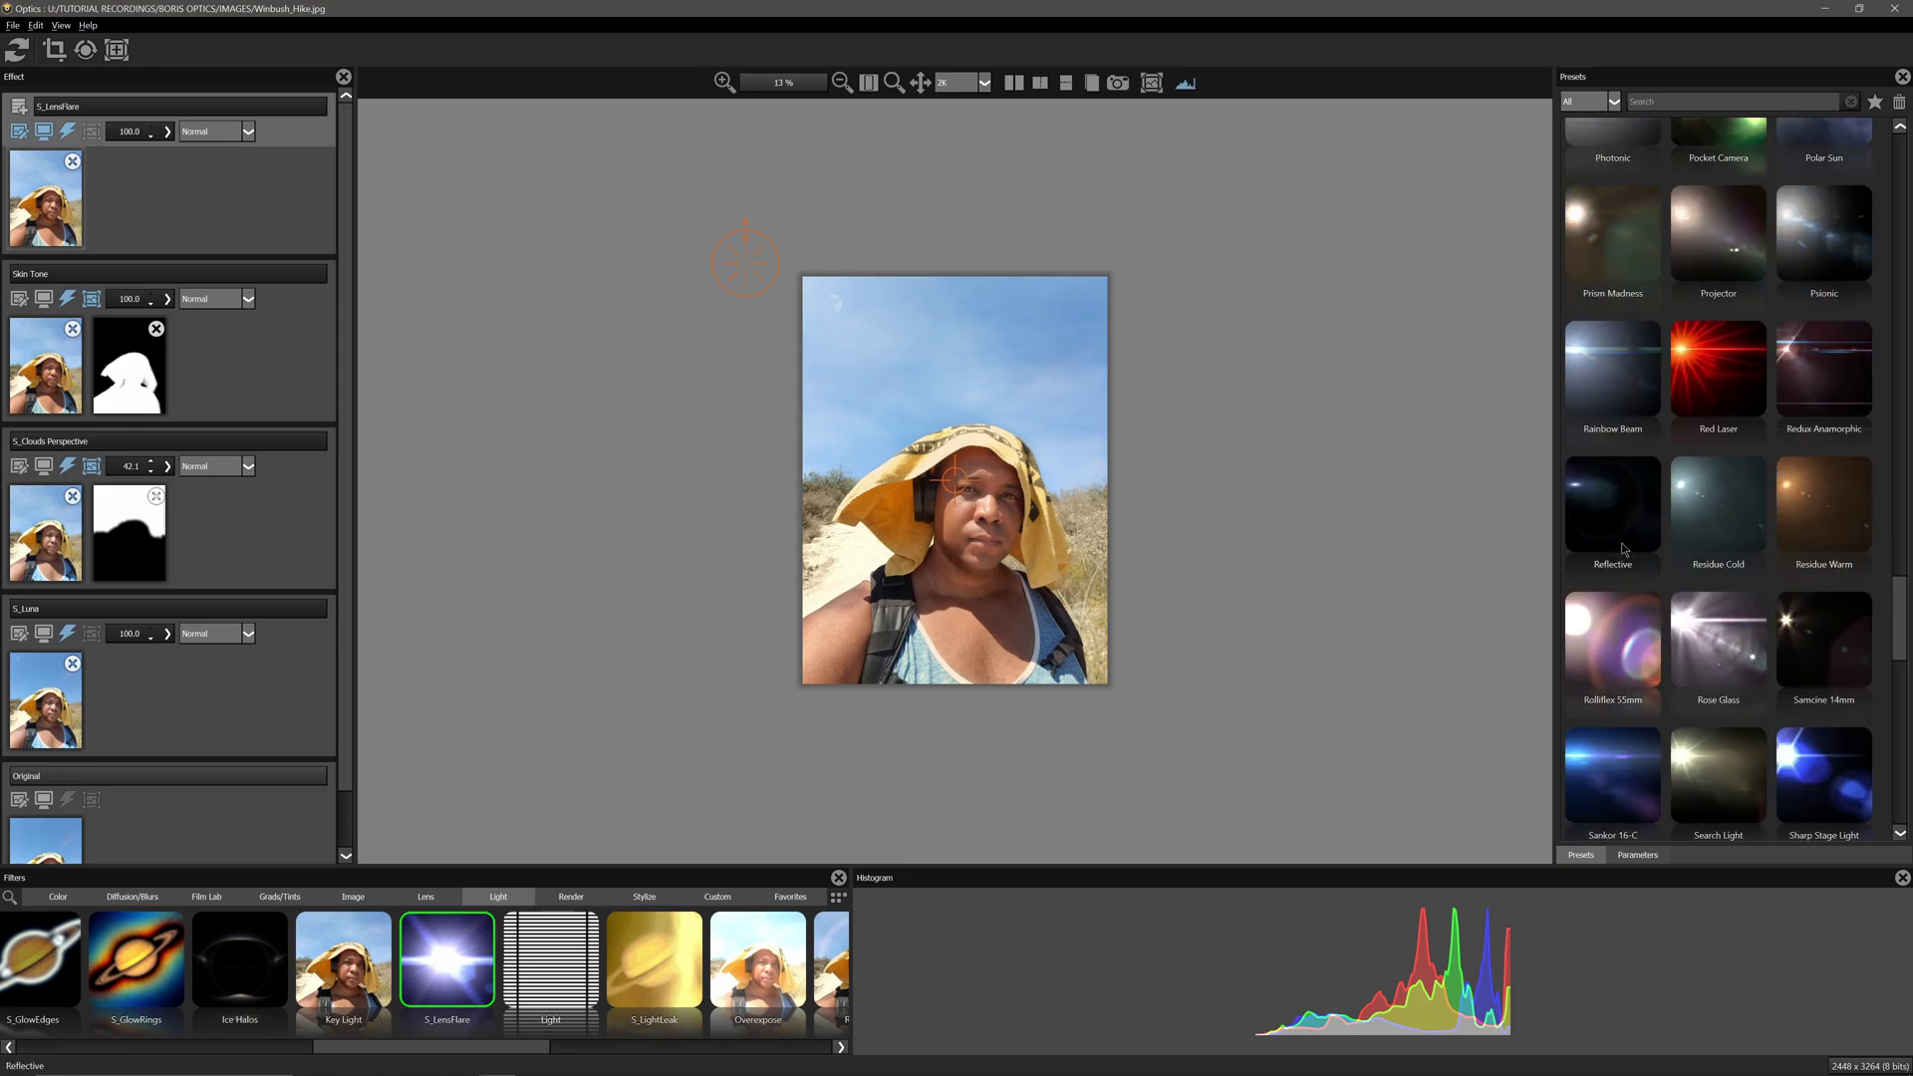
pyautogui.scroll(-2, 1622, 548)
pyautogui.scroll(2, 1709, 488)
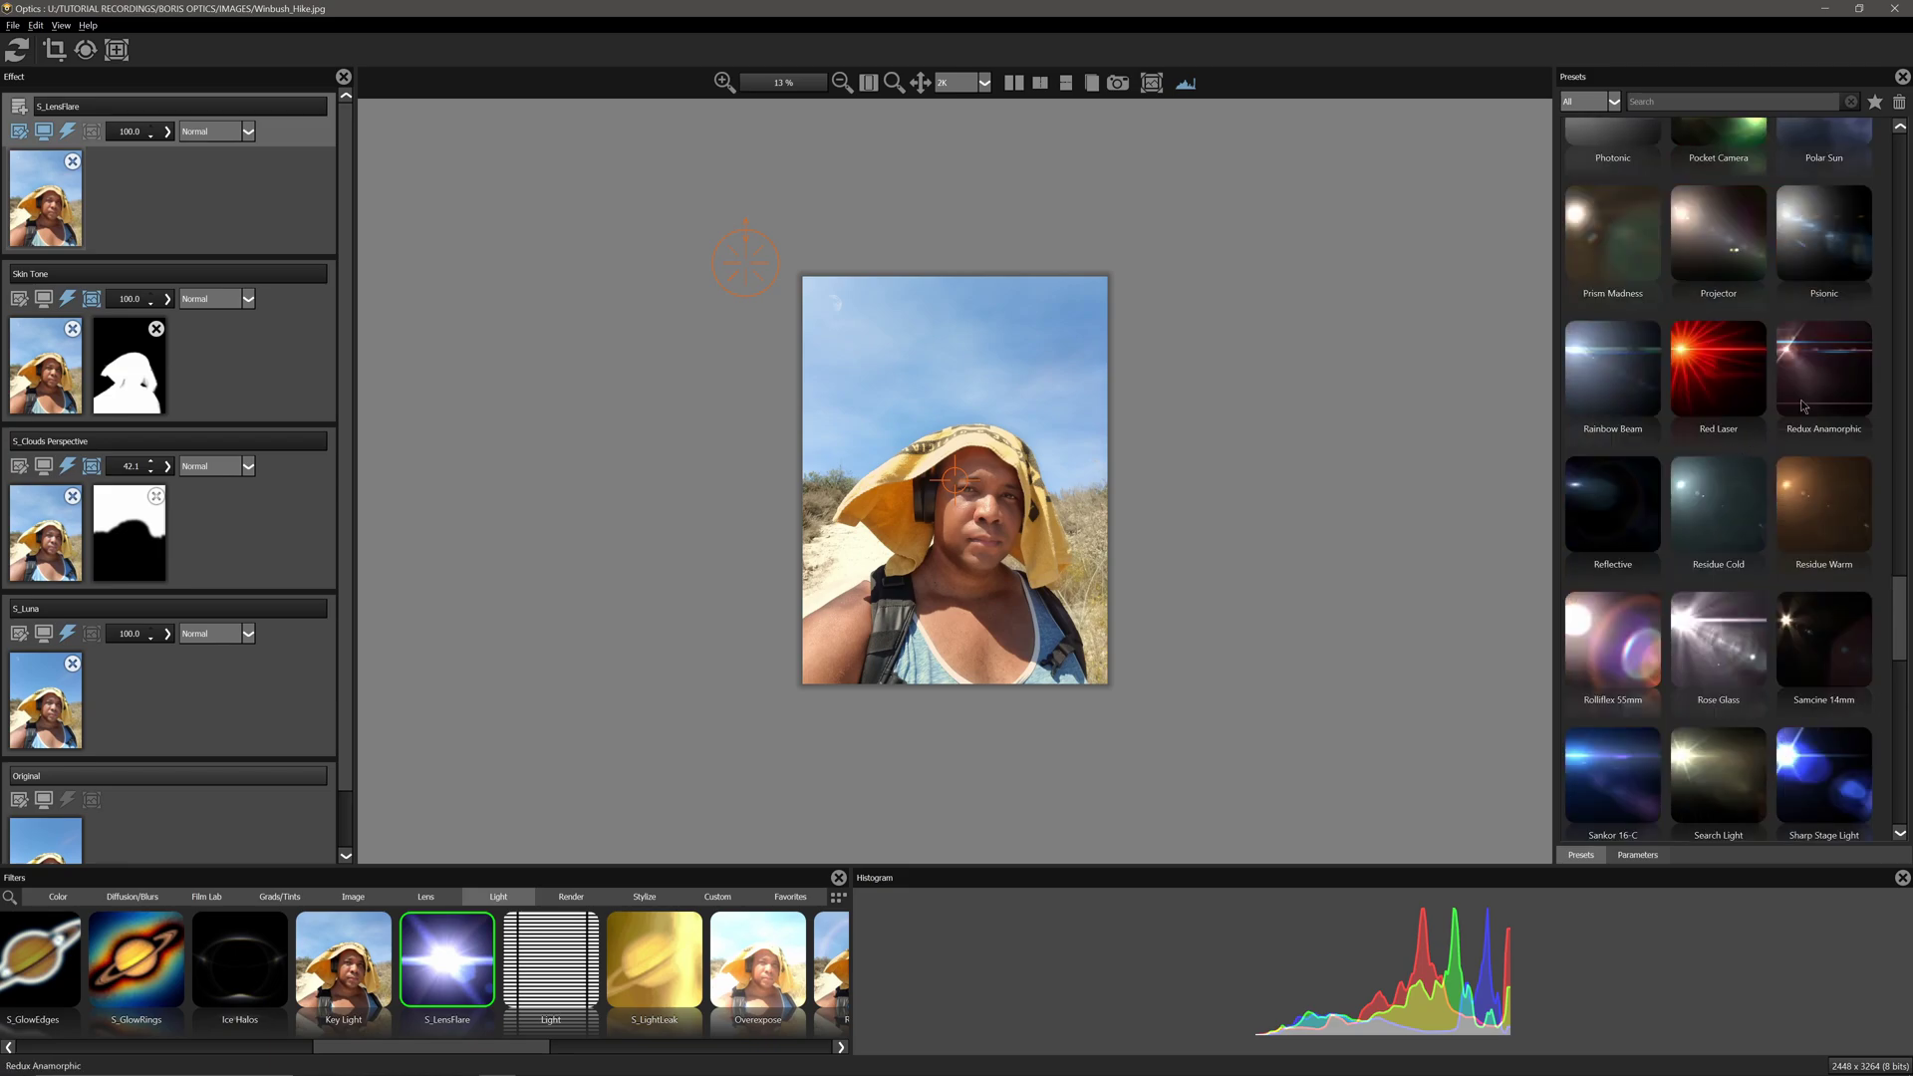
pyautogui.click(1829, 515)
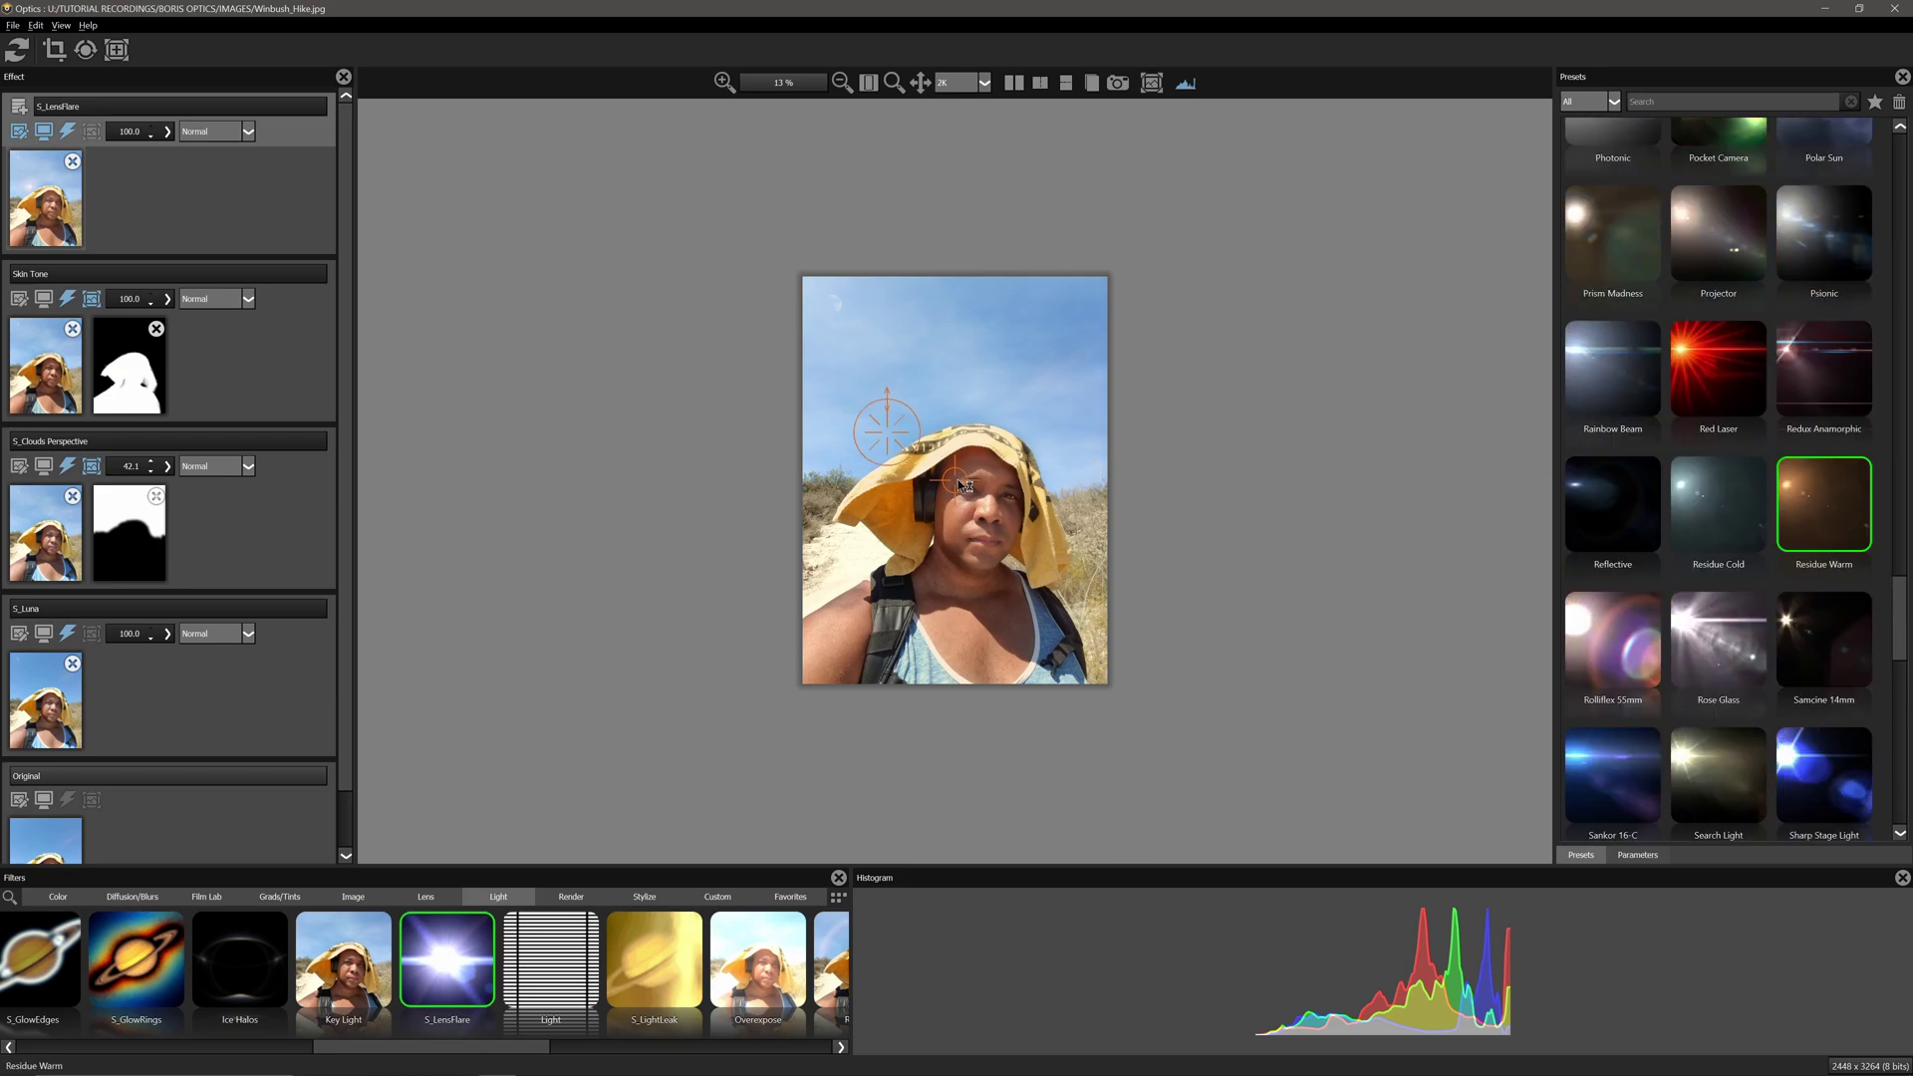
pyautogui.moveTo(869, 398); pyautogui.dragTo(735, 244)
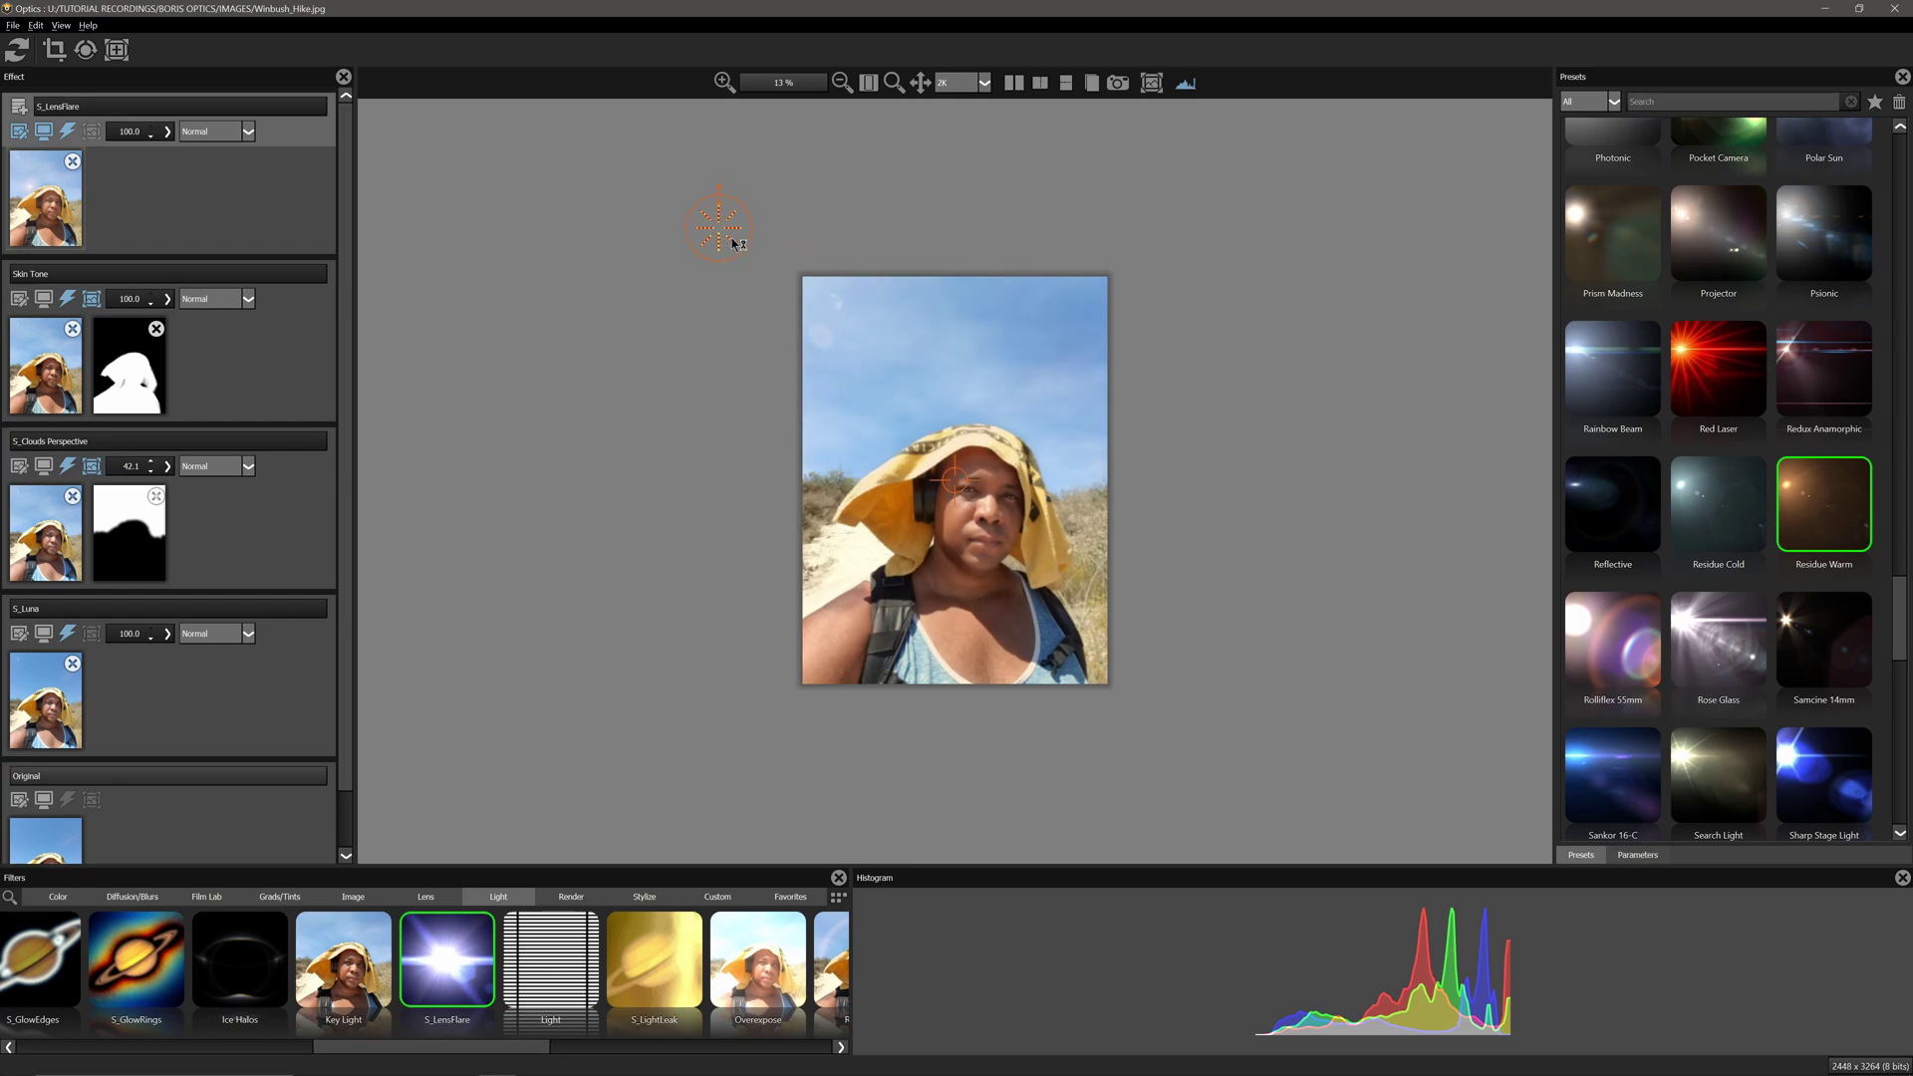
pyautogui.moveTo(957, 488); pyautogui.dragTo(895, 407)
# - Apply the Soft Central lens flare preset, with its source outside the photo's upper-left corner and its pivot in the sky above the towel
pyautogui.scroll(-2, 1759, 682)
pyautogui.scroll(-2, 1759, 682)
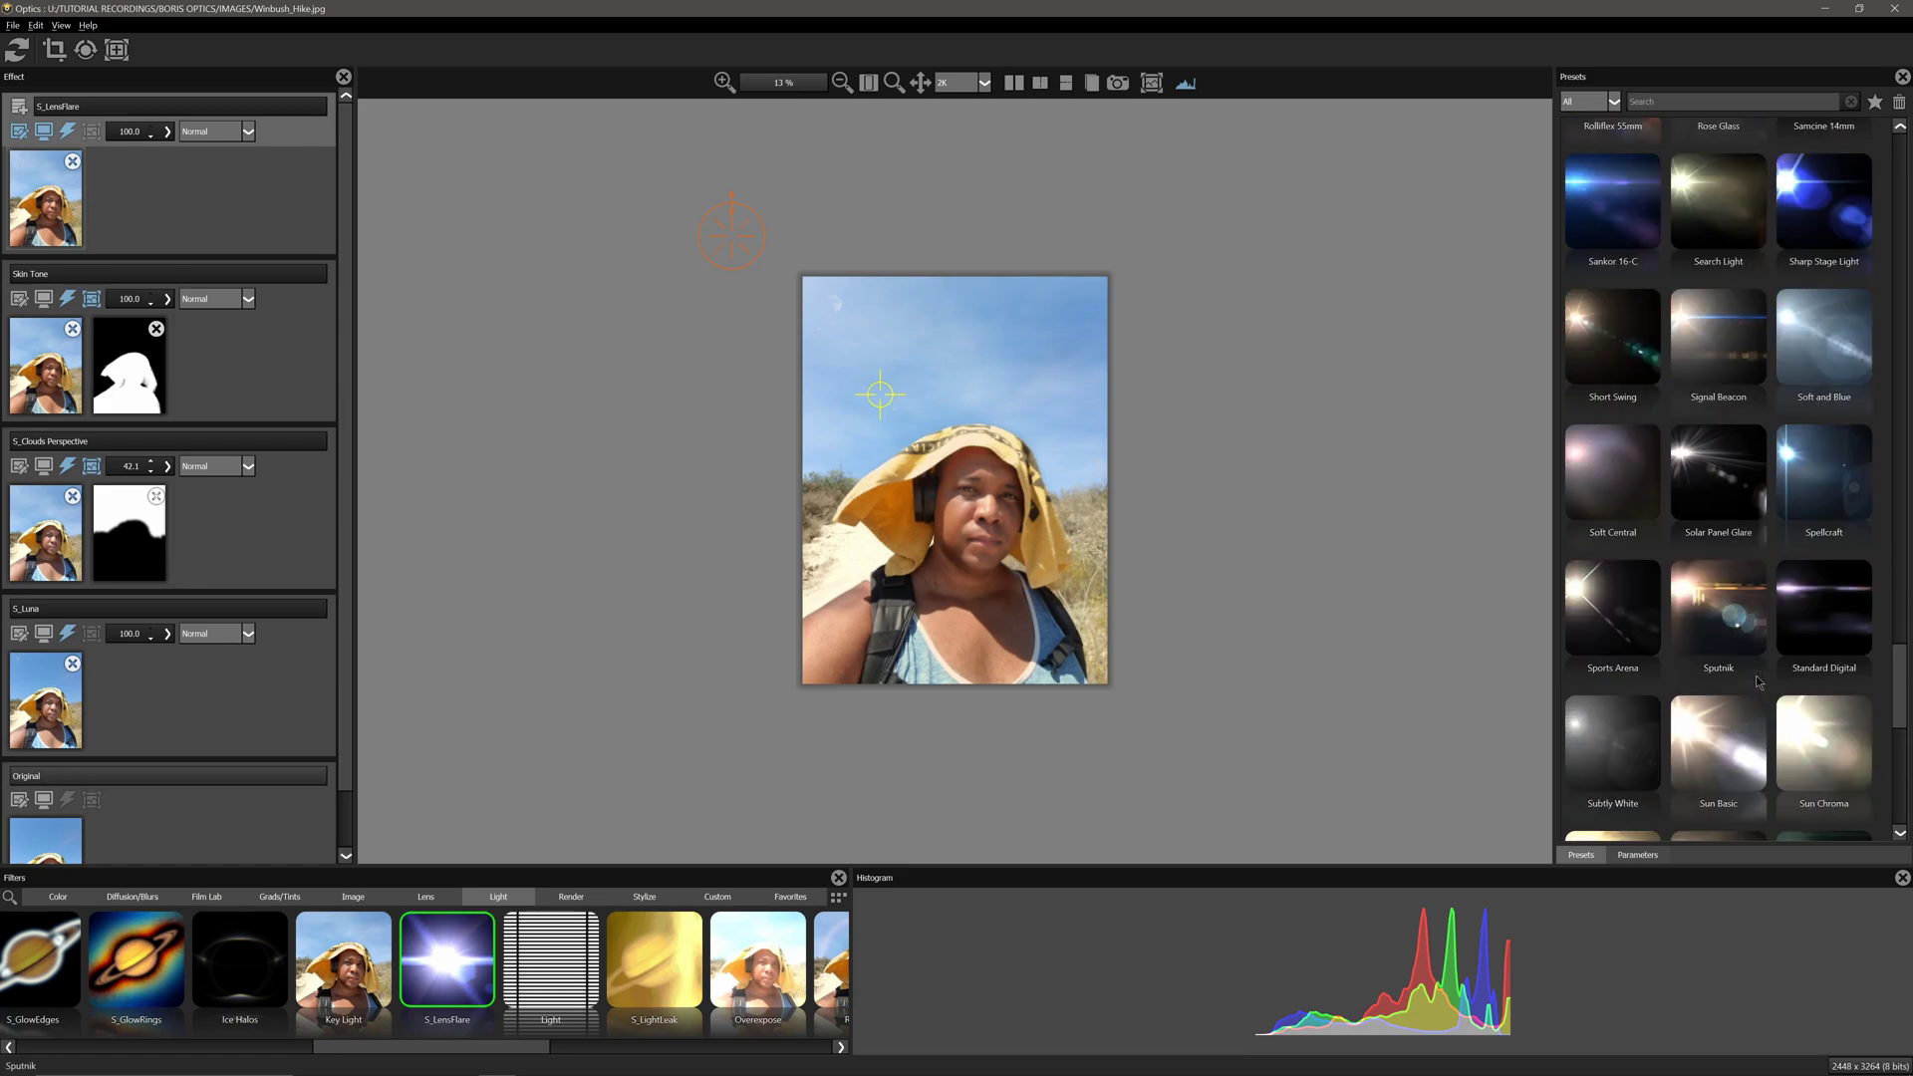
pyautogui.click(1626, 498)
pyautogui.moveTo(835, 370); pyautogui.dragTo(788, 318)
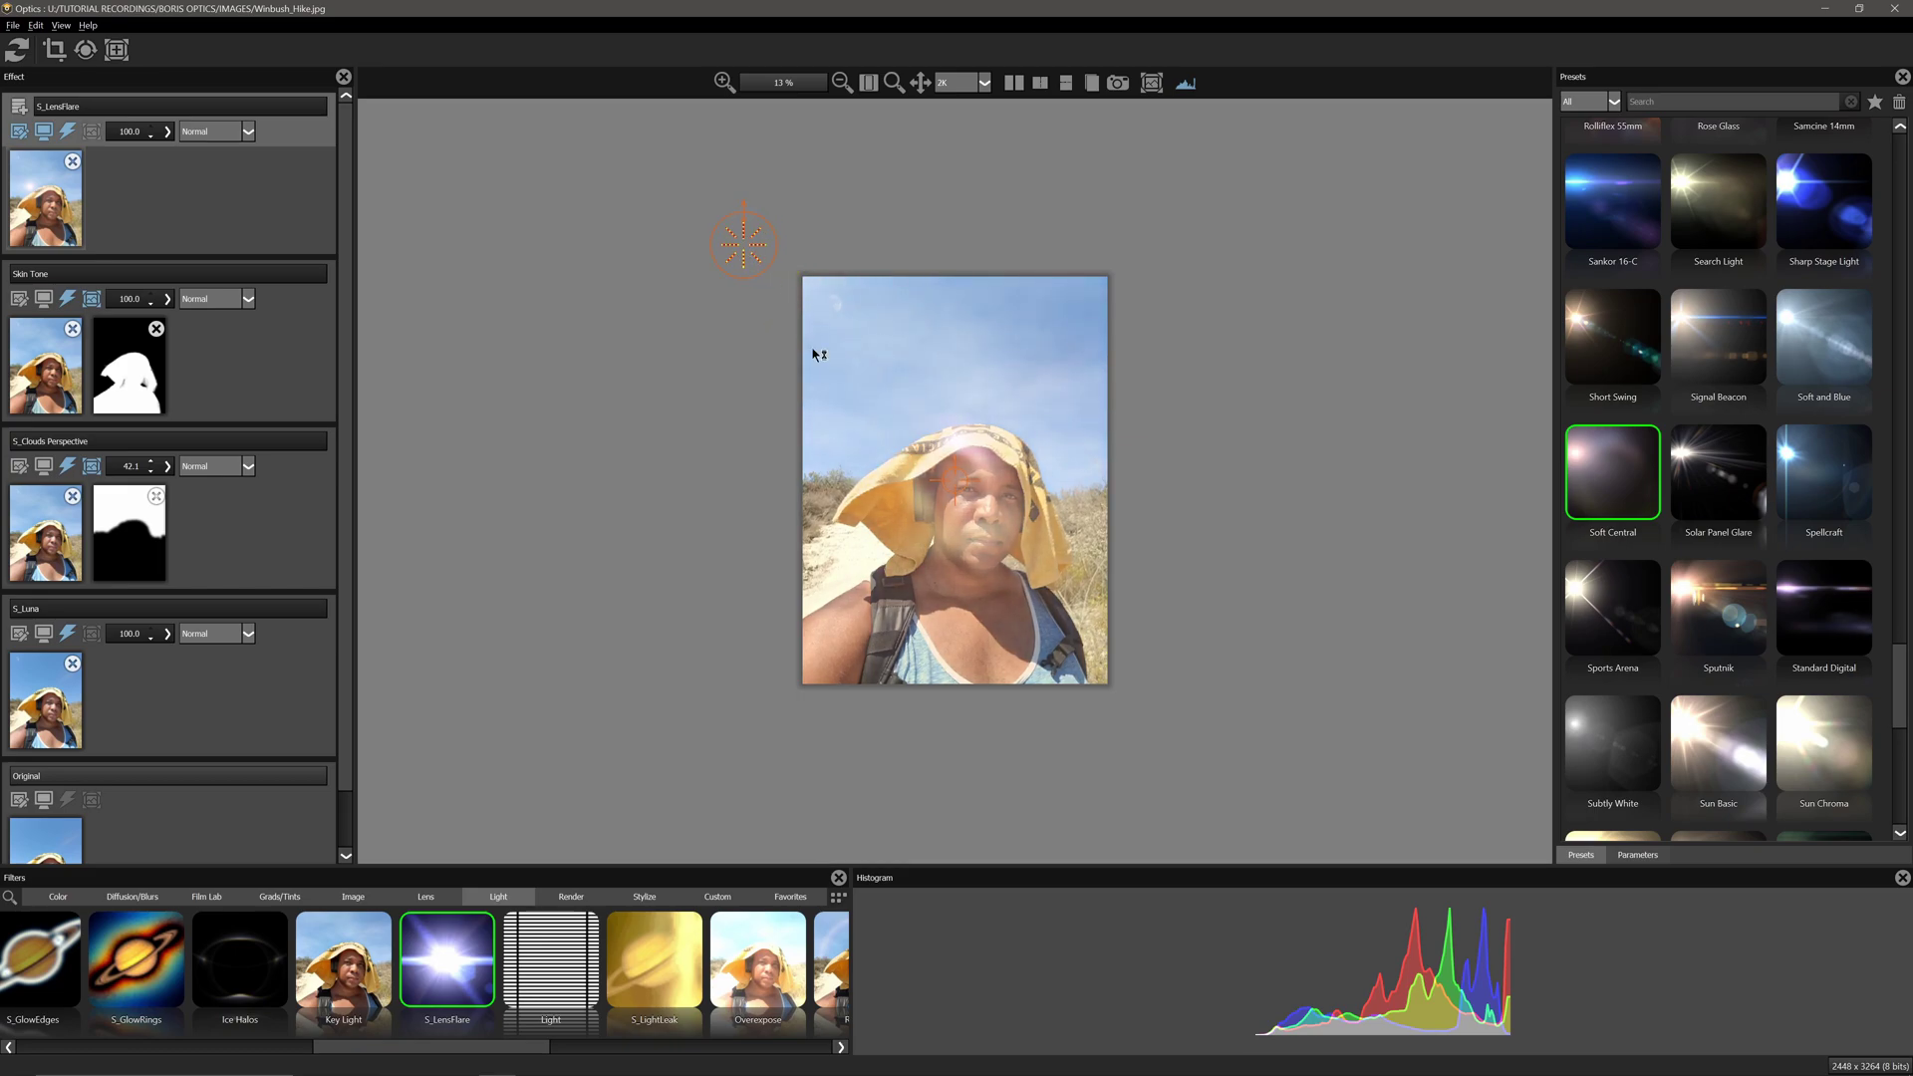
pyautogui.moveTo(953, 479); pyautogui.dragTo(900, 397)
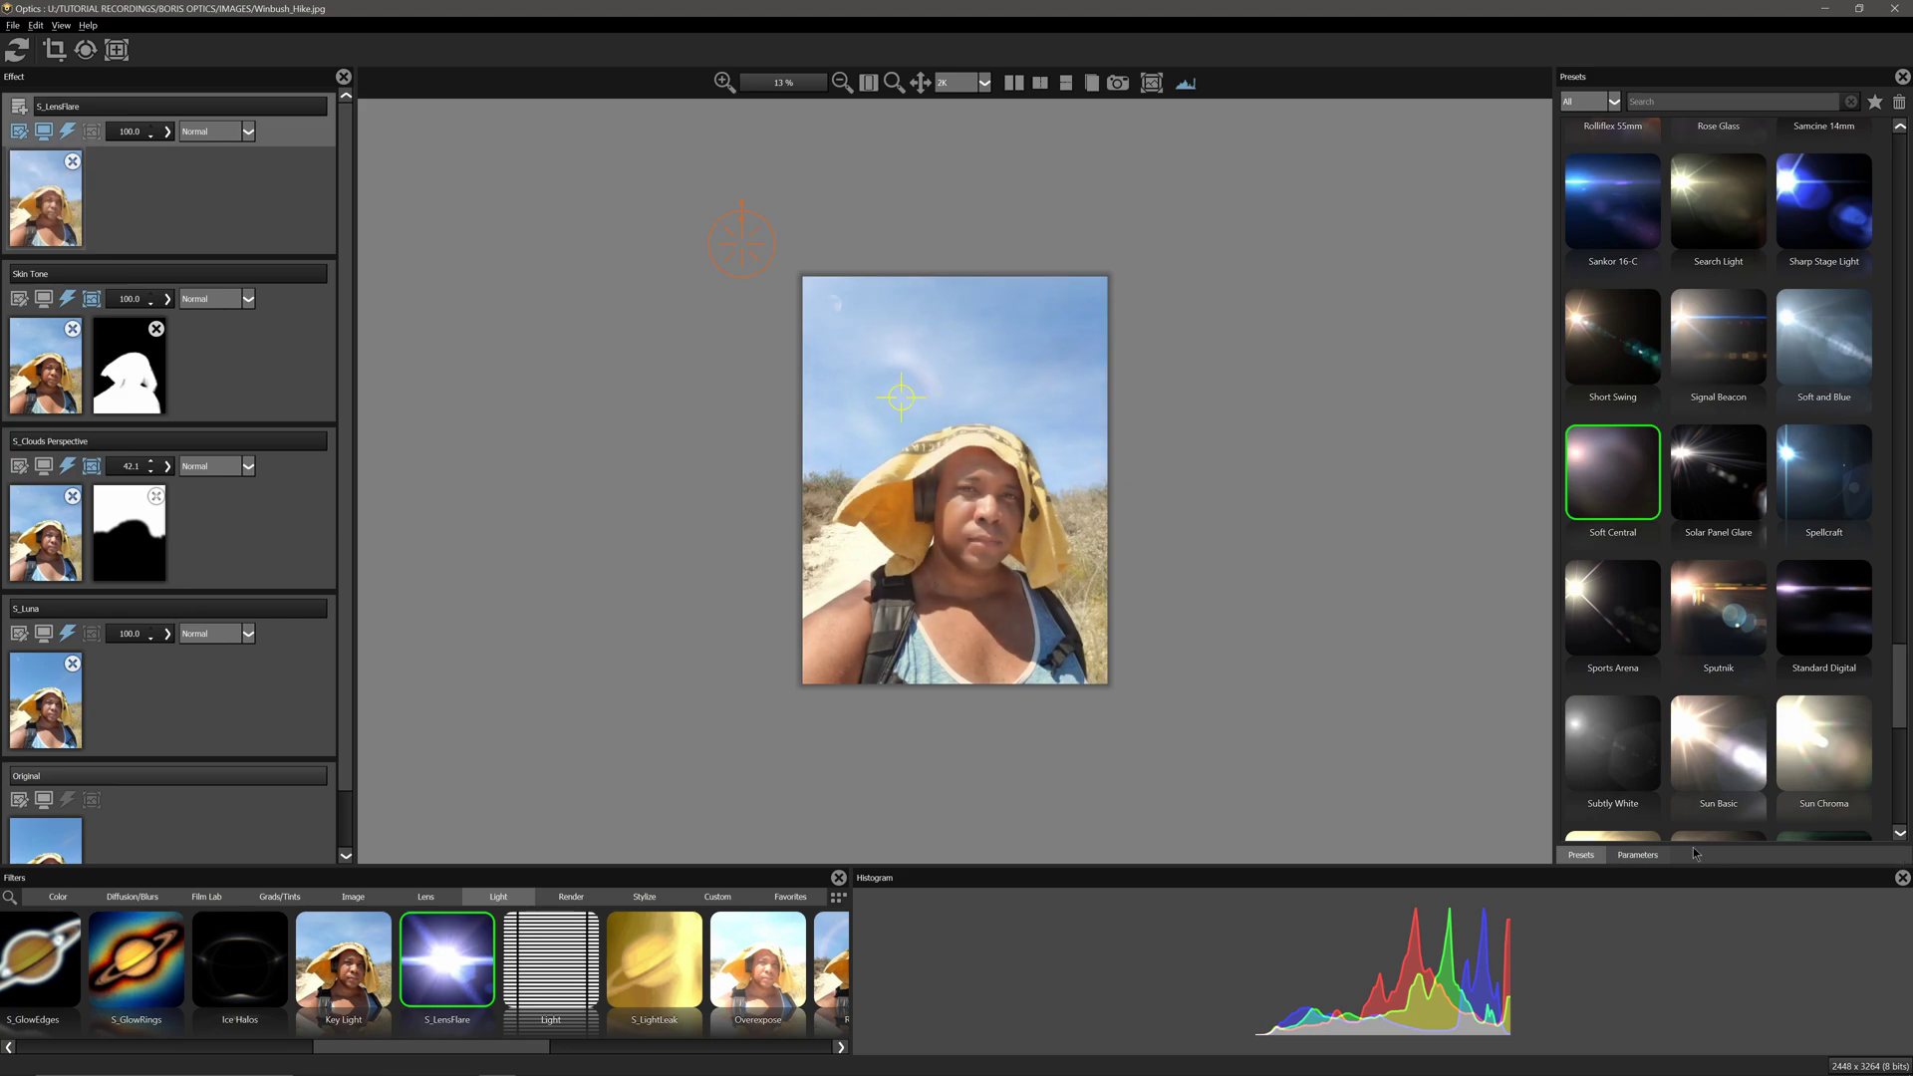
pyautogui.click(1660, 855)
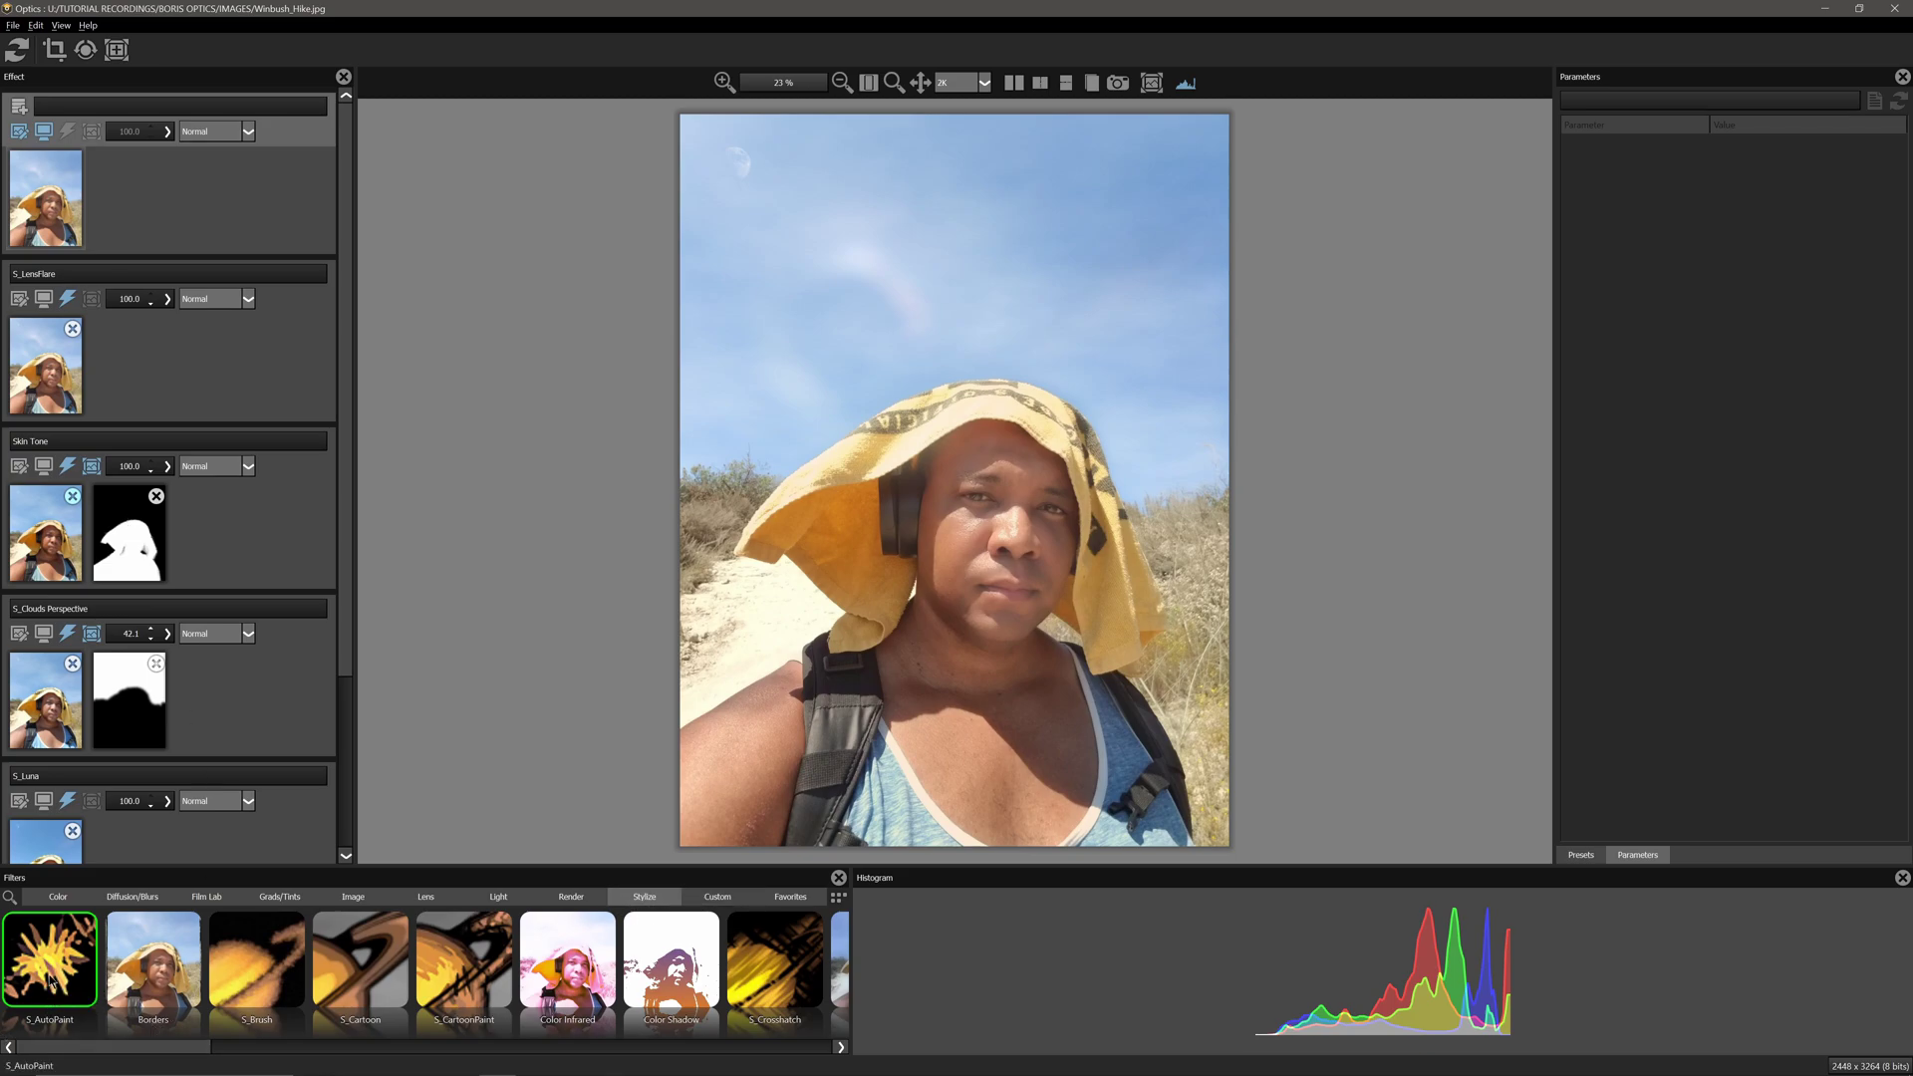
# - Apply the S_AutoPaint stylize filter to the new empty layer, sample several painterly presets and choose Surf Bunny
pyautogui.moveTo(49, 981); pyautogui.dragTo(1096, 485)
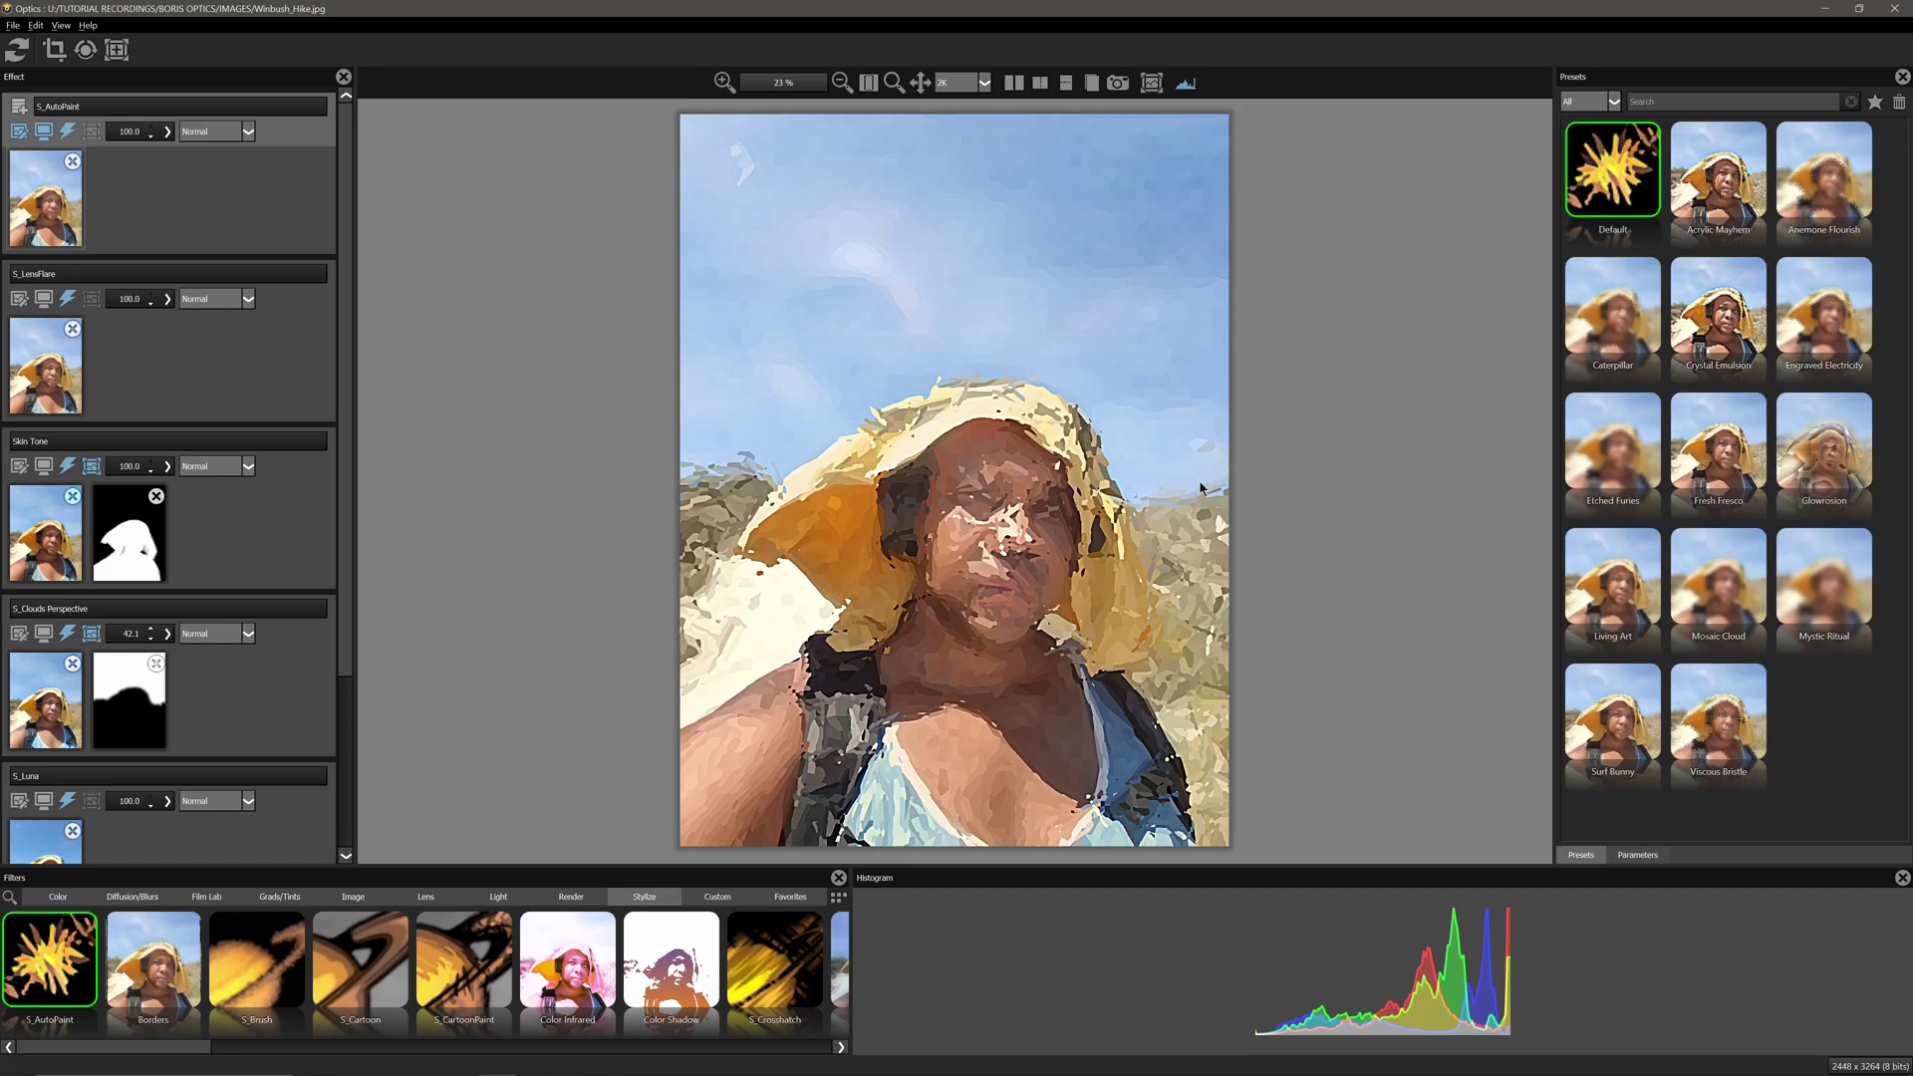
pyautogui.click(1707, 206)
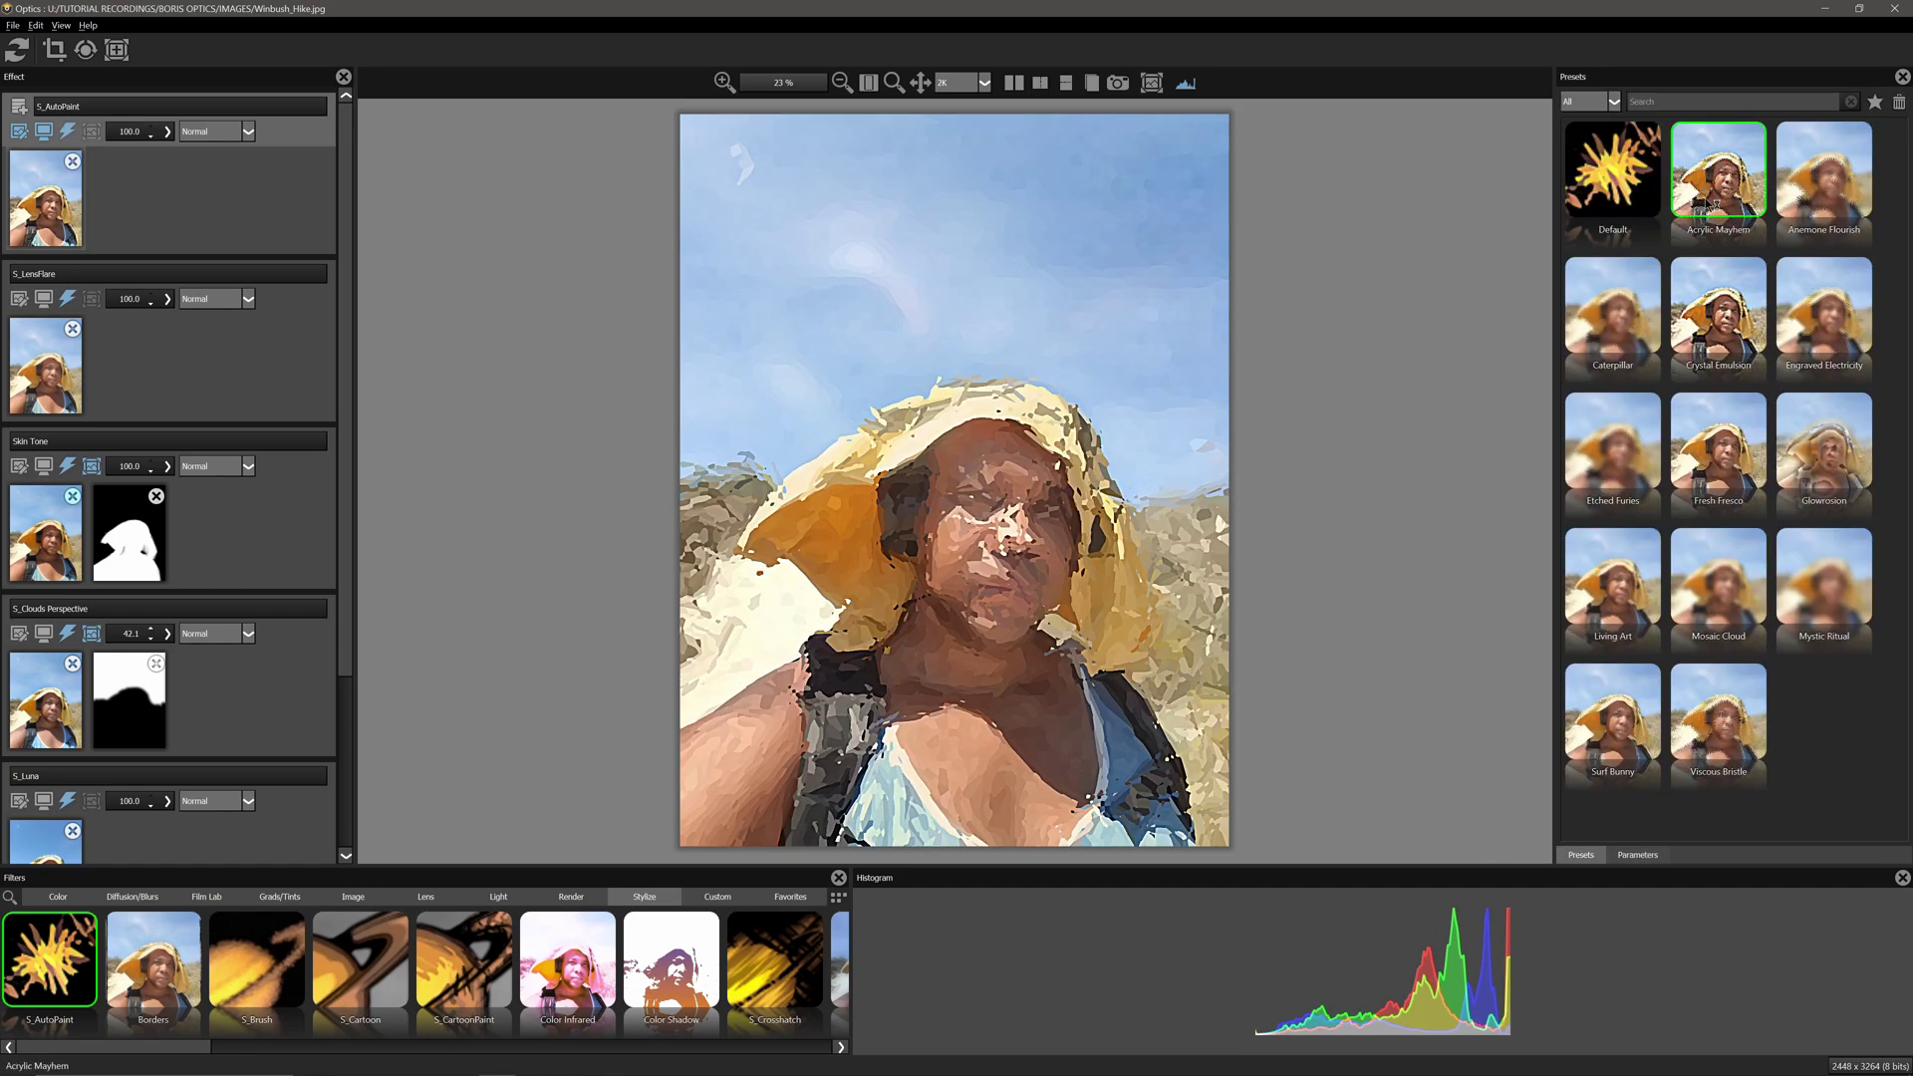
pyautogui.click(1715, 350)
pyautogui.click(1742, 486)
pyautogui.click(1603, 473)
pyautogui.click(1612, 578)
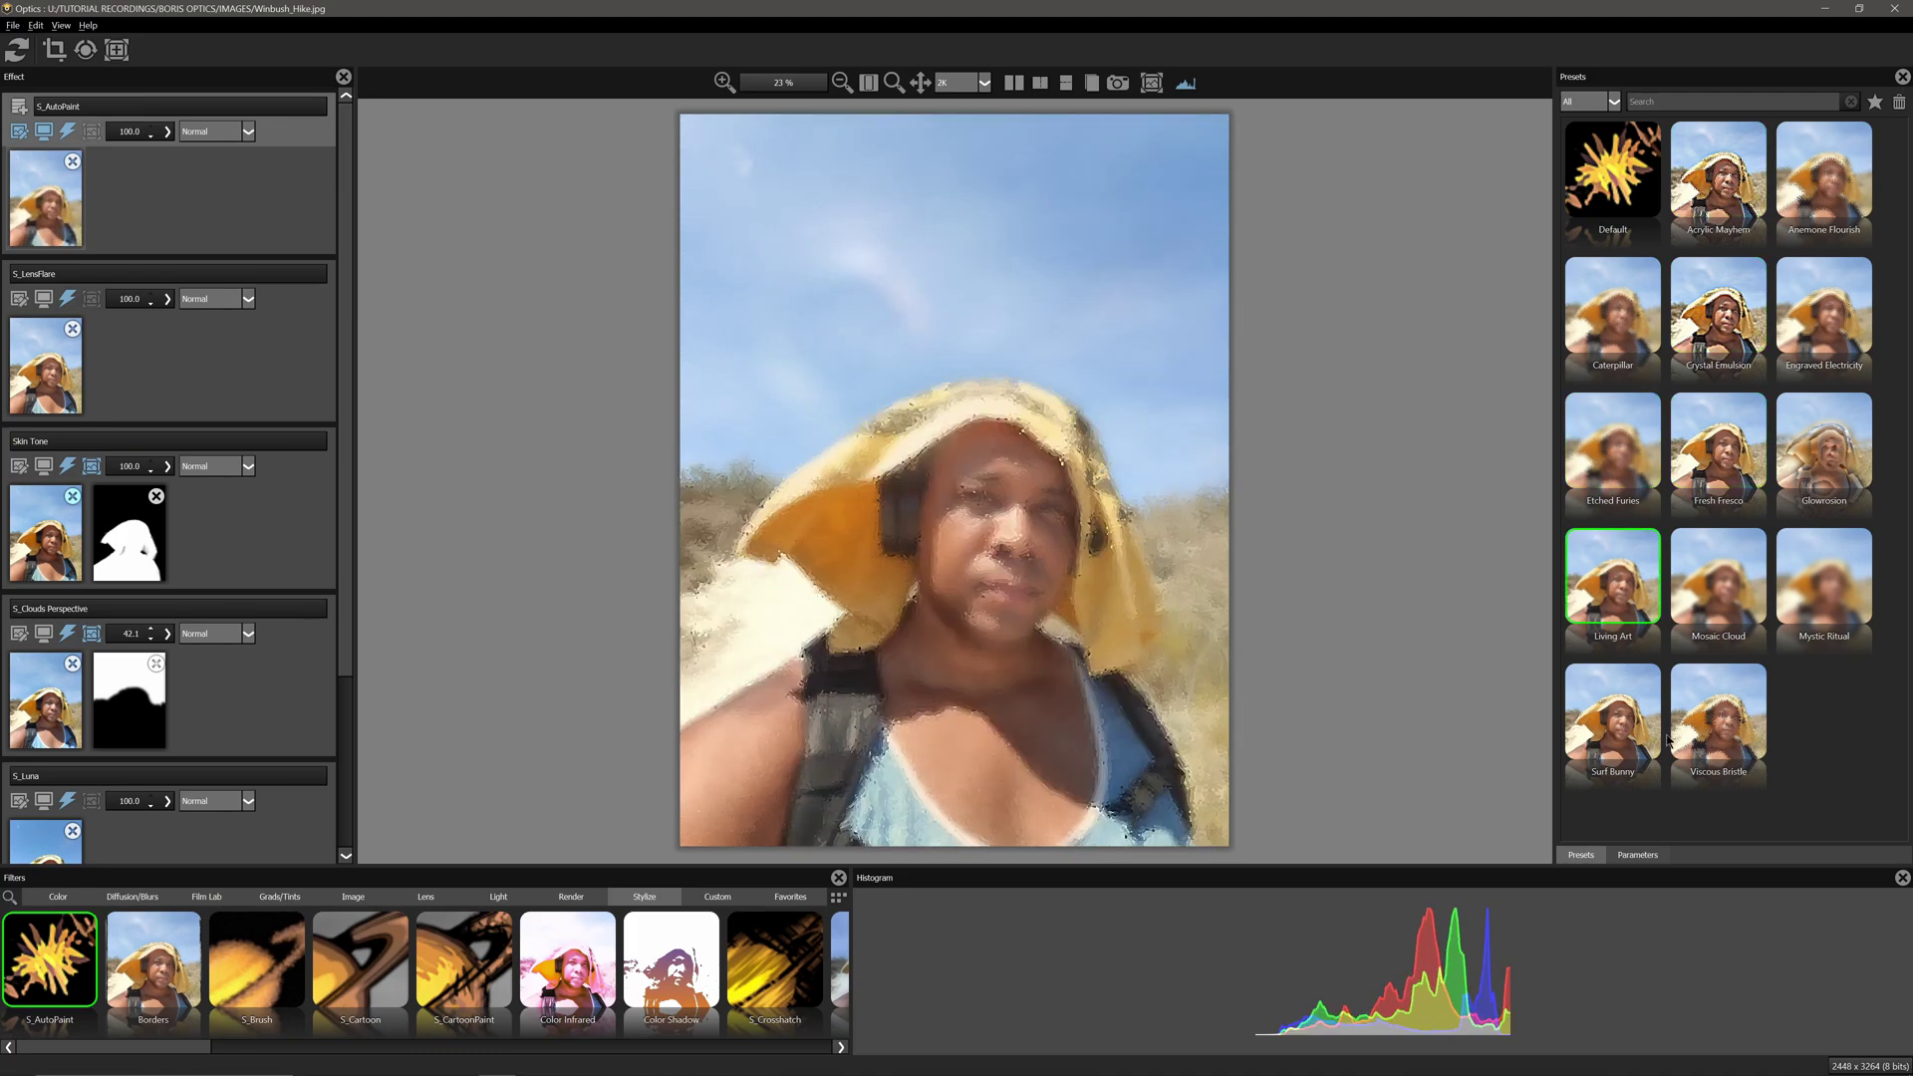
pyautogui.click(1609, 749)
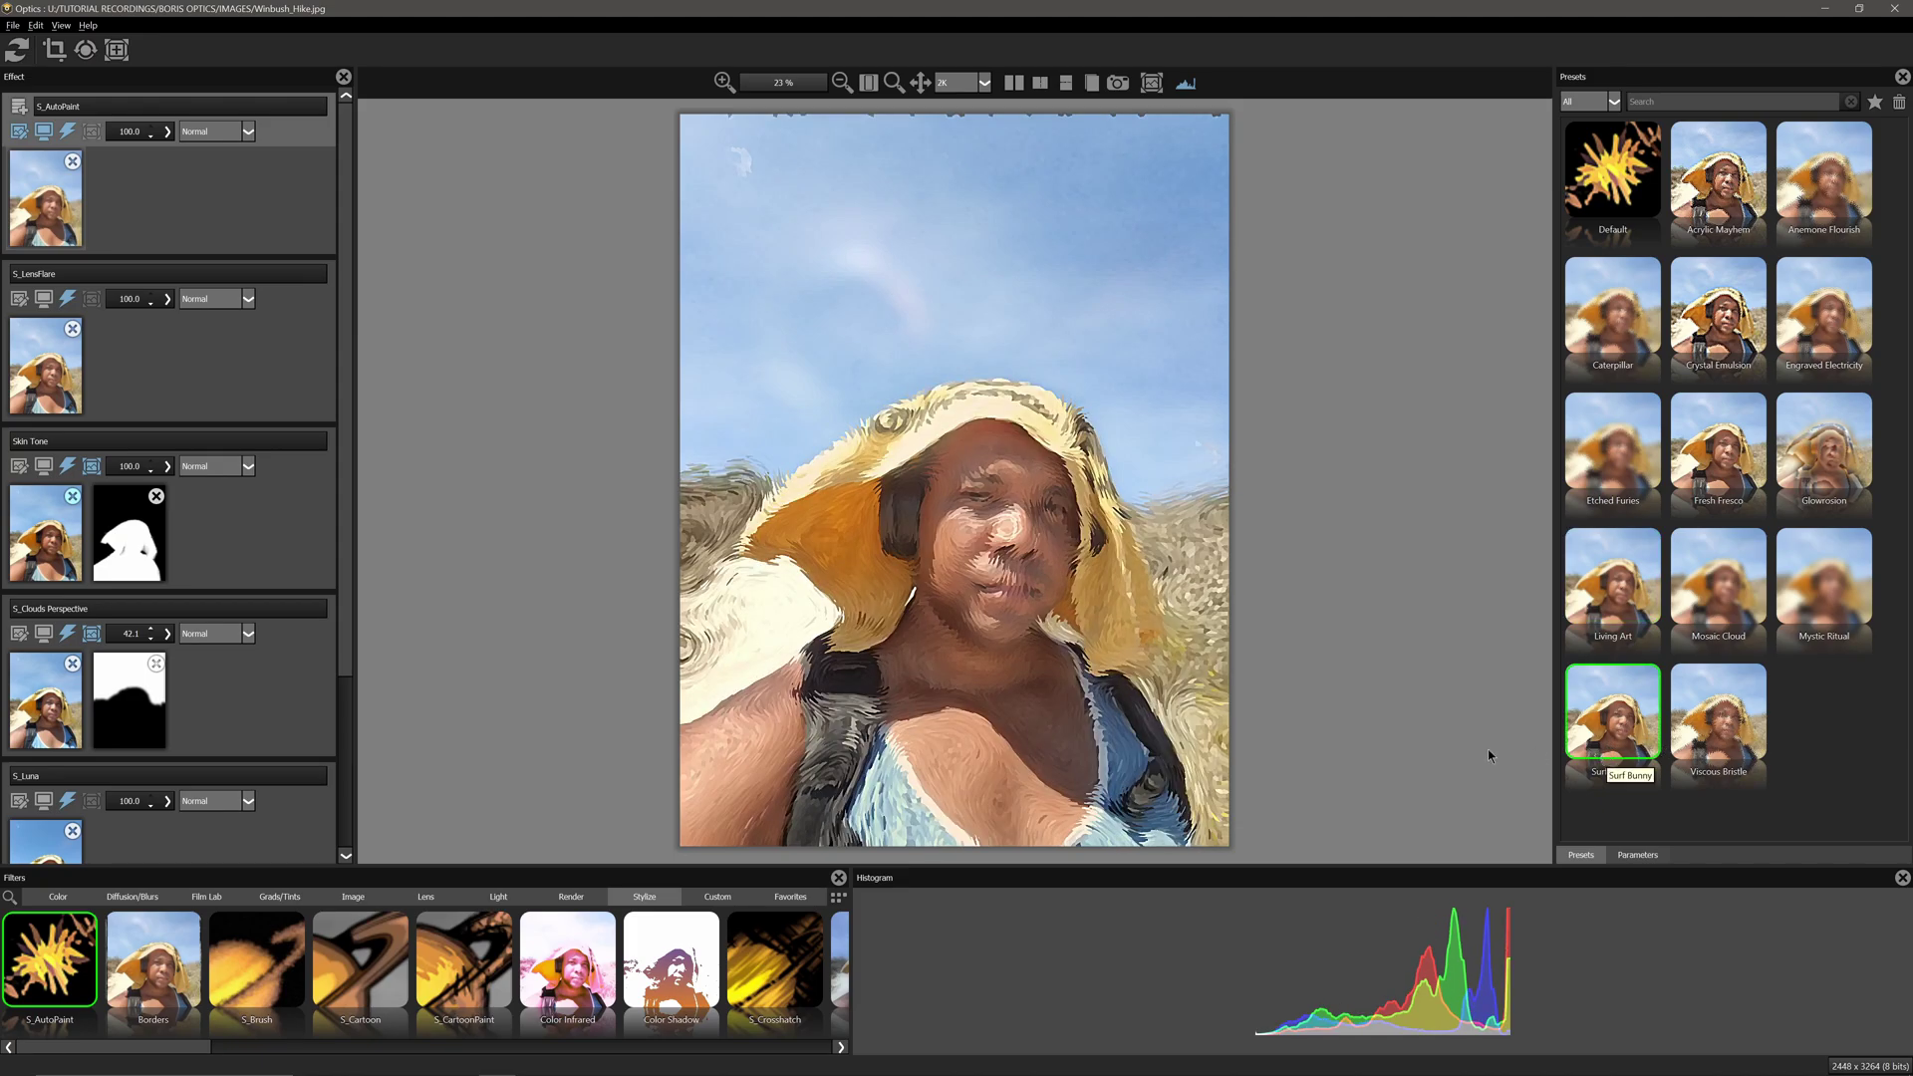
# - Try the Hairy Paint and Pointalize styles on the S_AutoPaint effect, then return its style to Van Gogh
pyautogui.click(1638, 855)
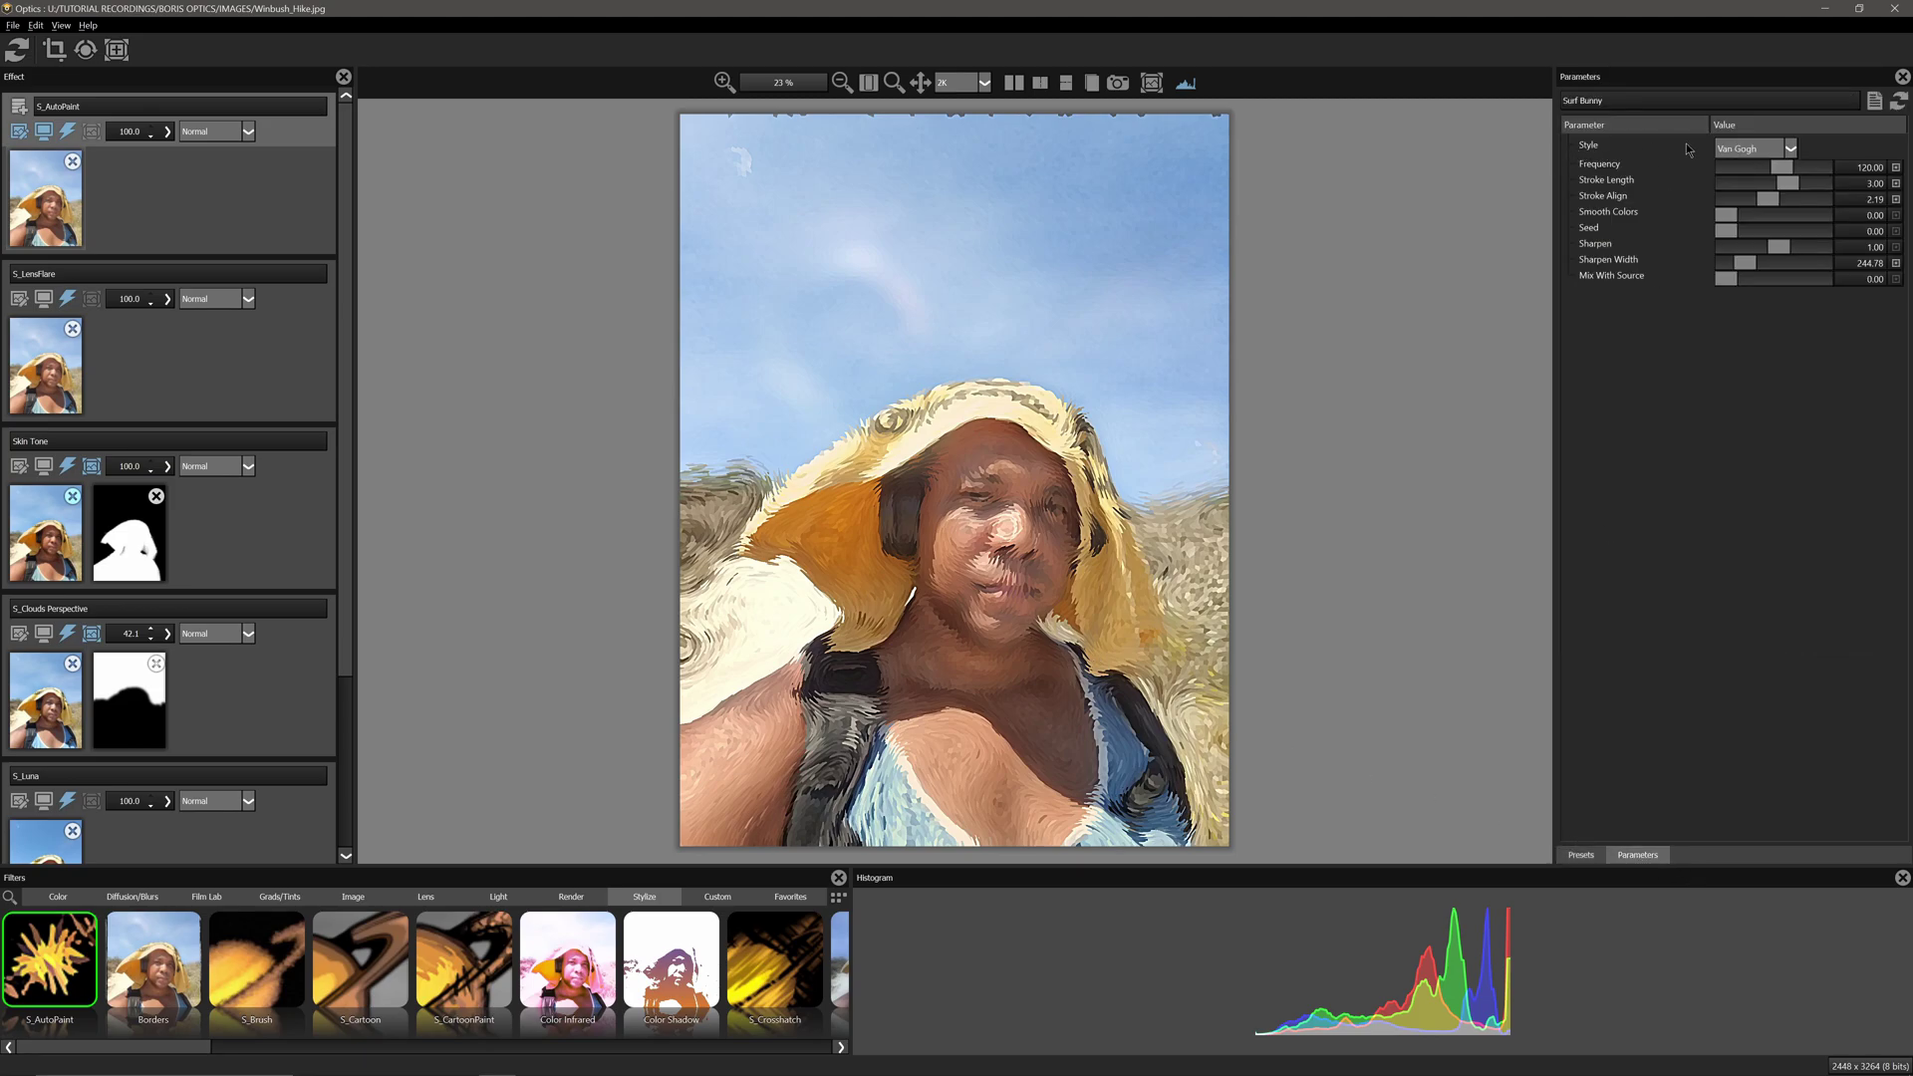
pyautogui.click(1771, 157)
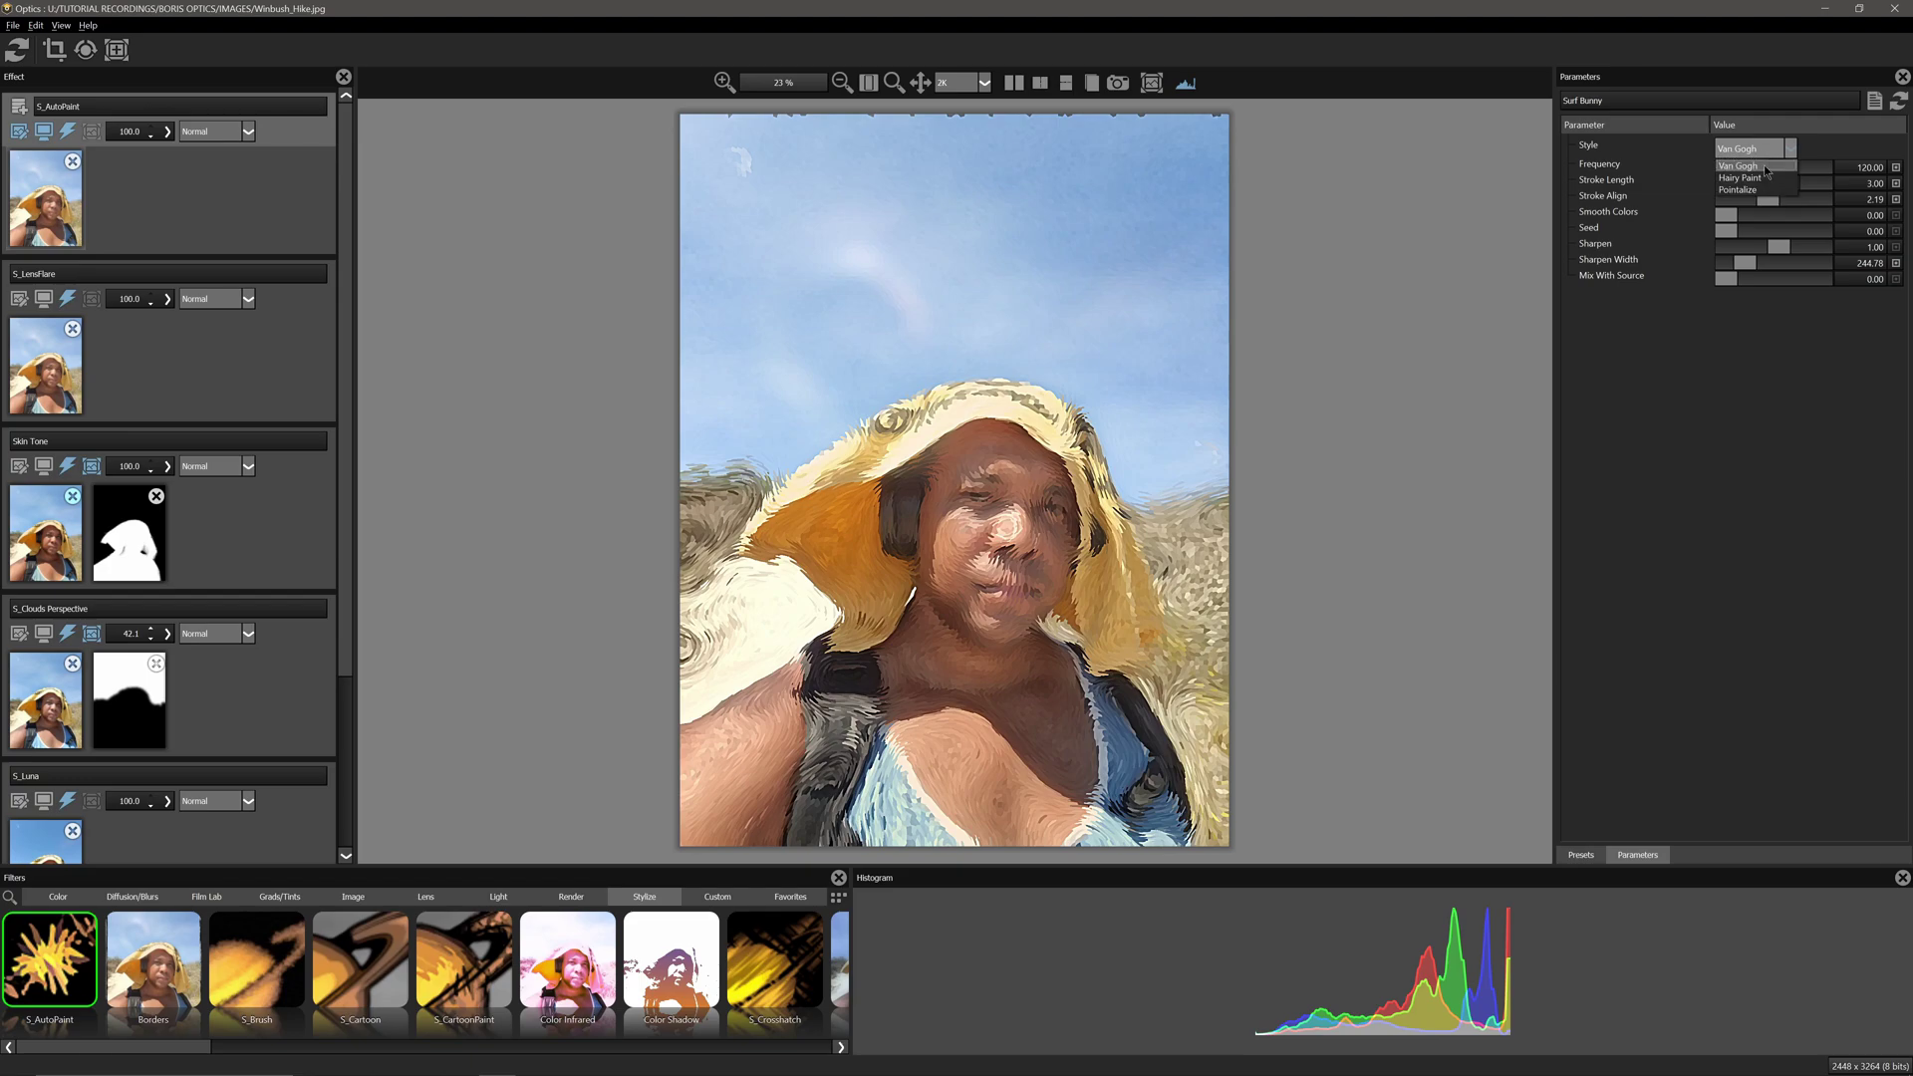
pyautogui.click(1757, 178)
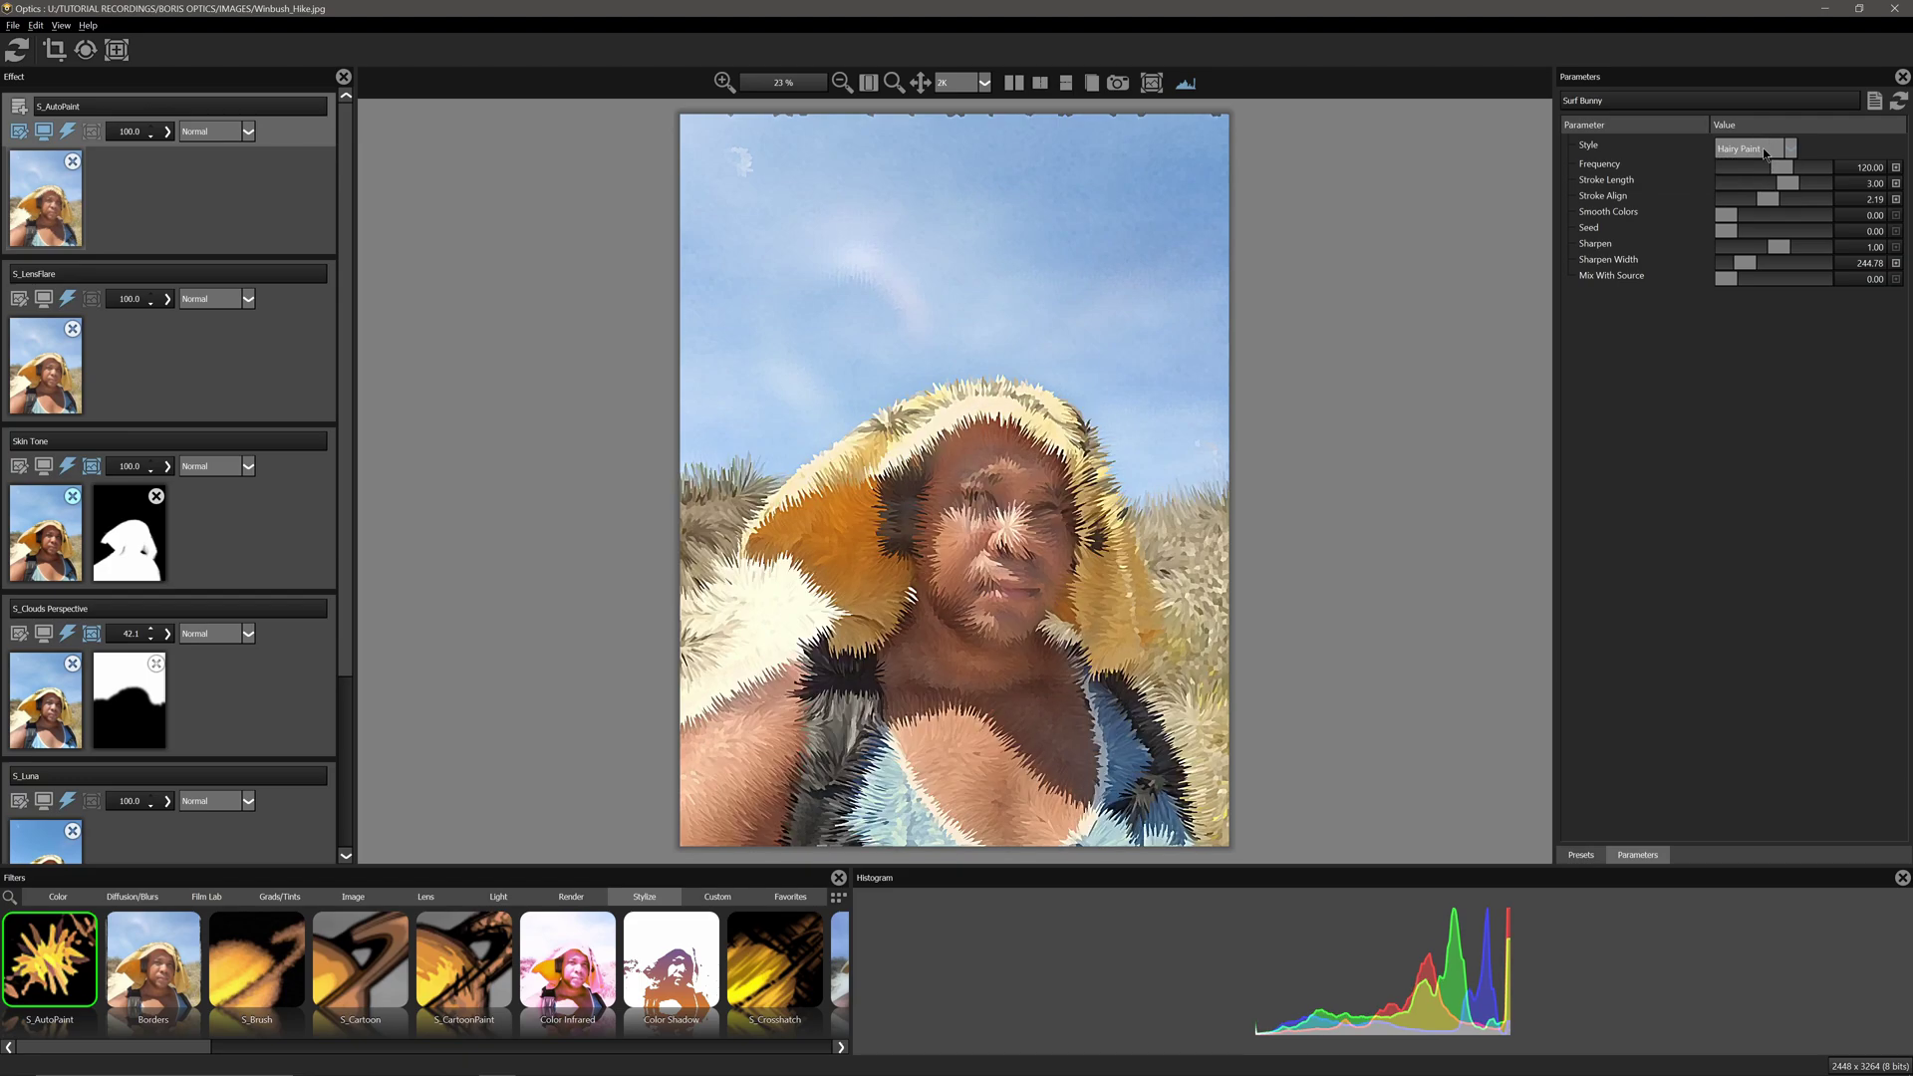
pyautogui.click(1766, 154)
pyautogui.click(1753, 189)
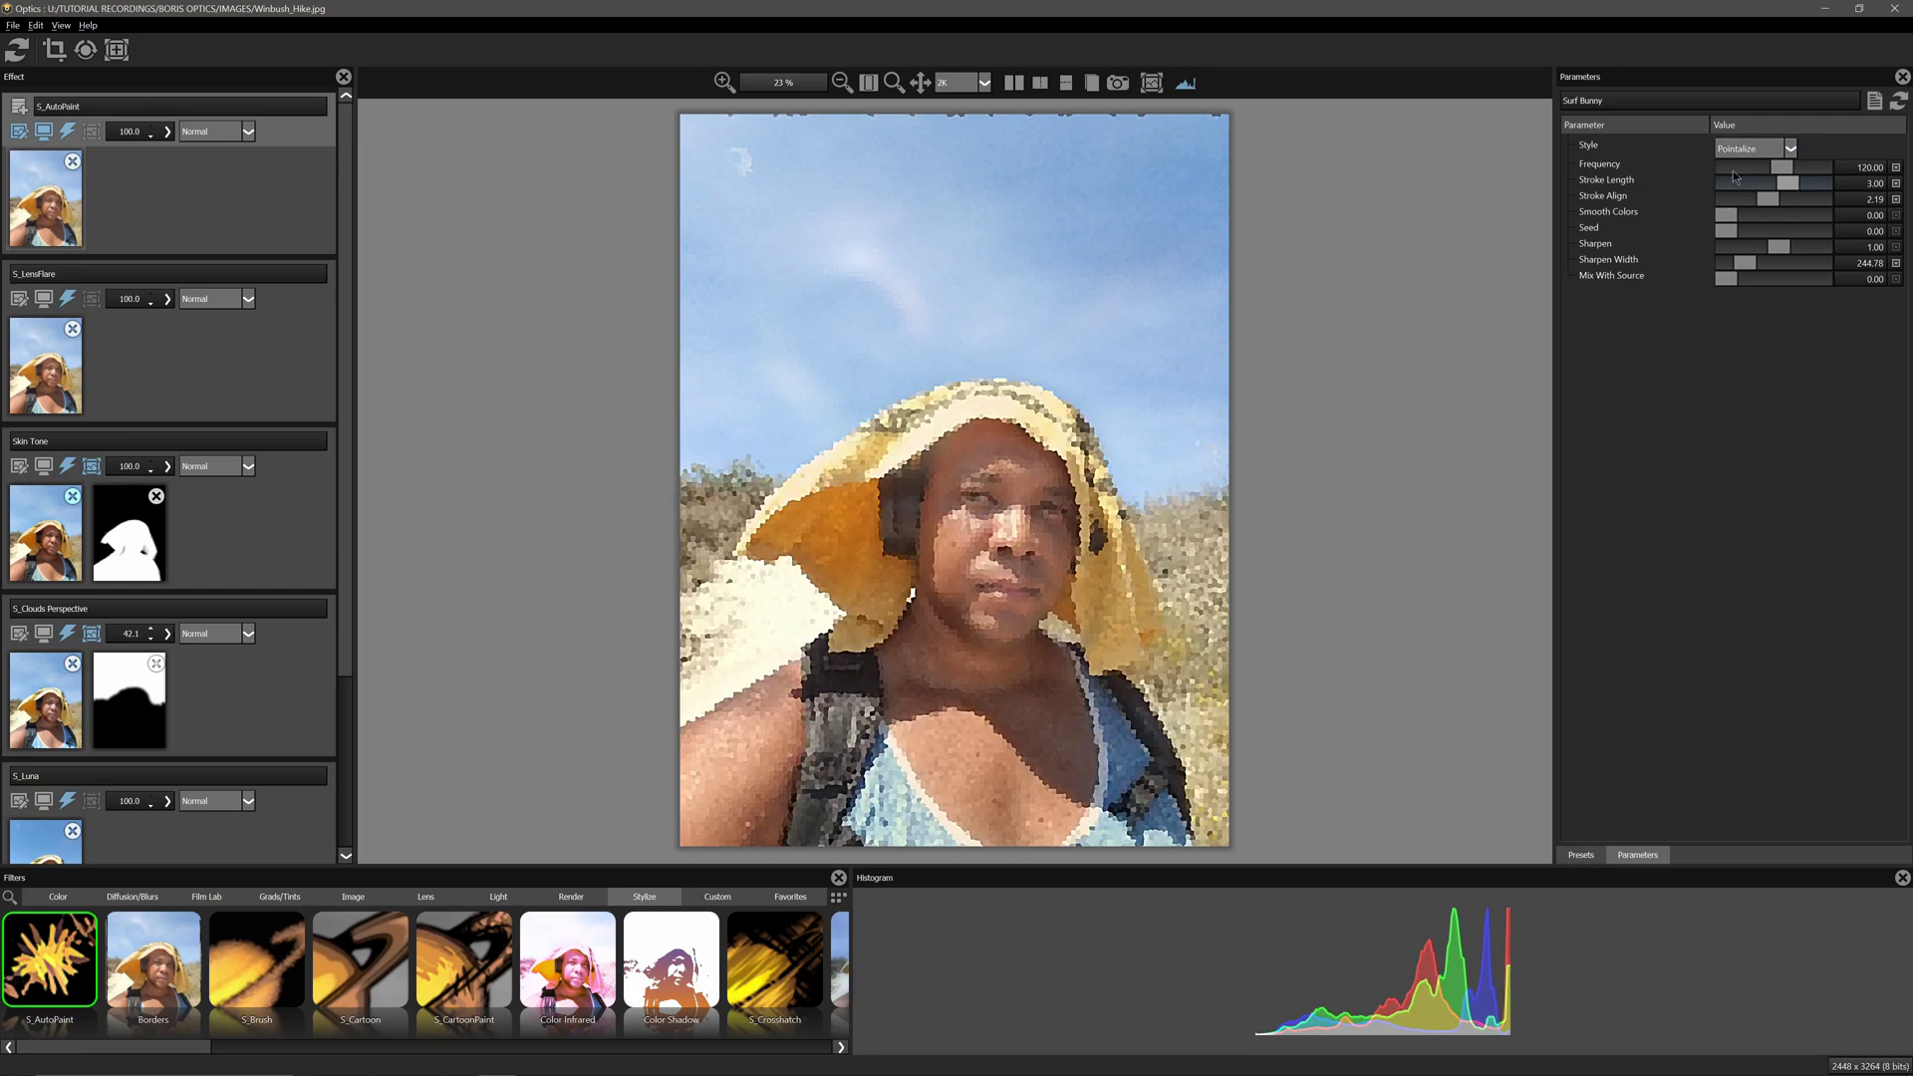
pyautogui.click(1767, 155)
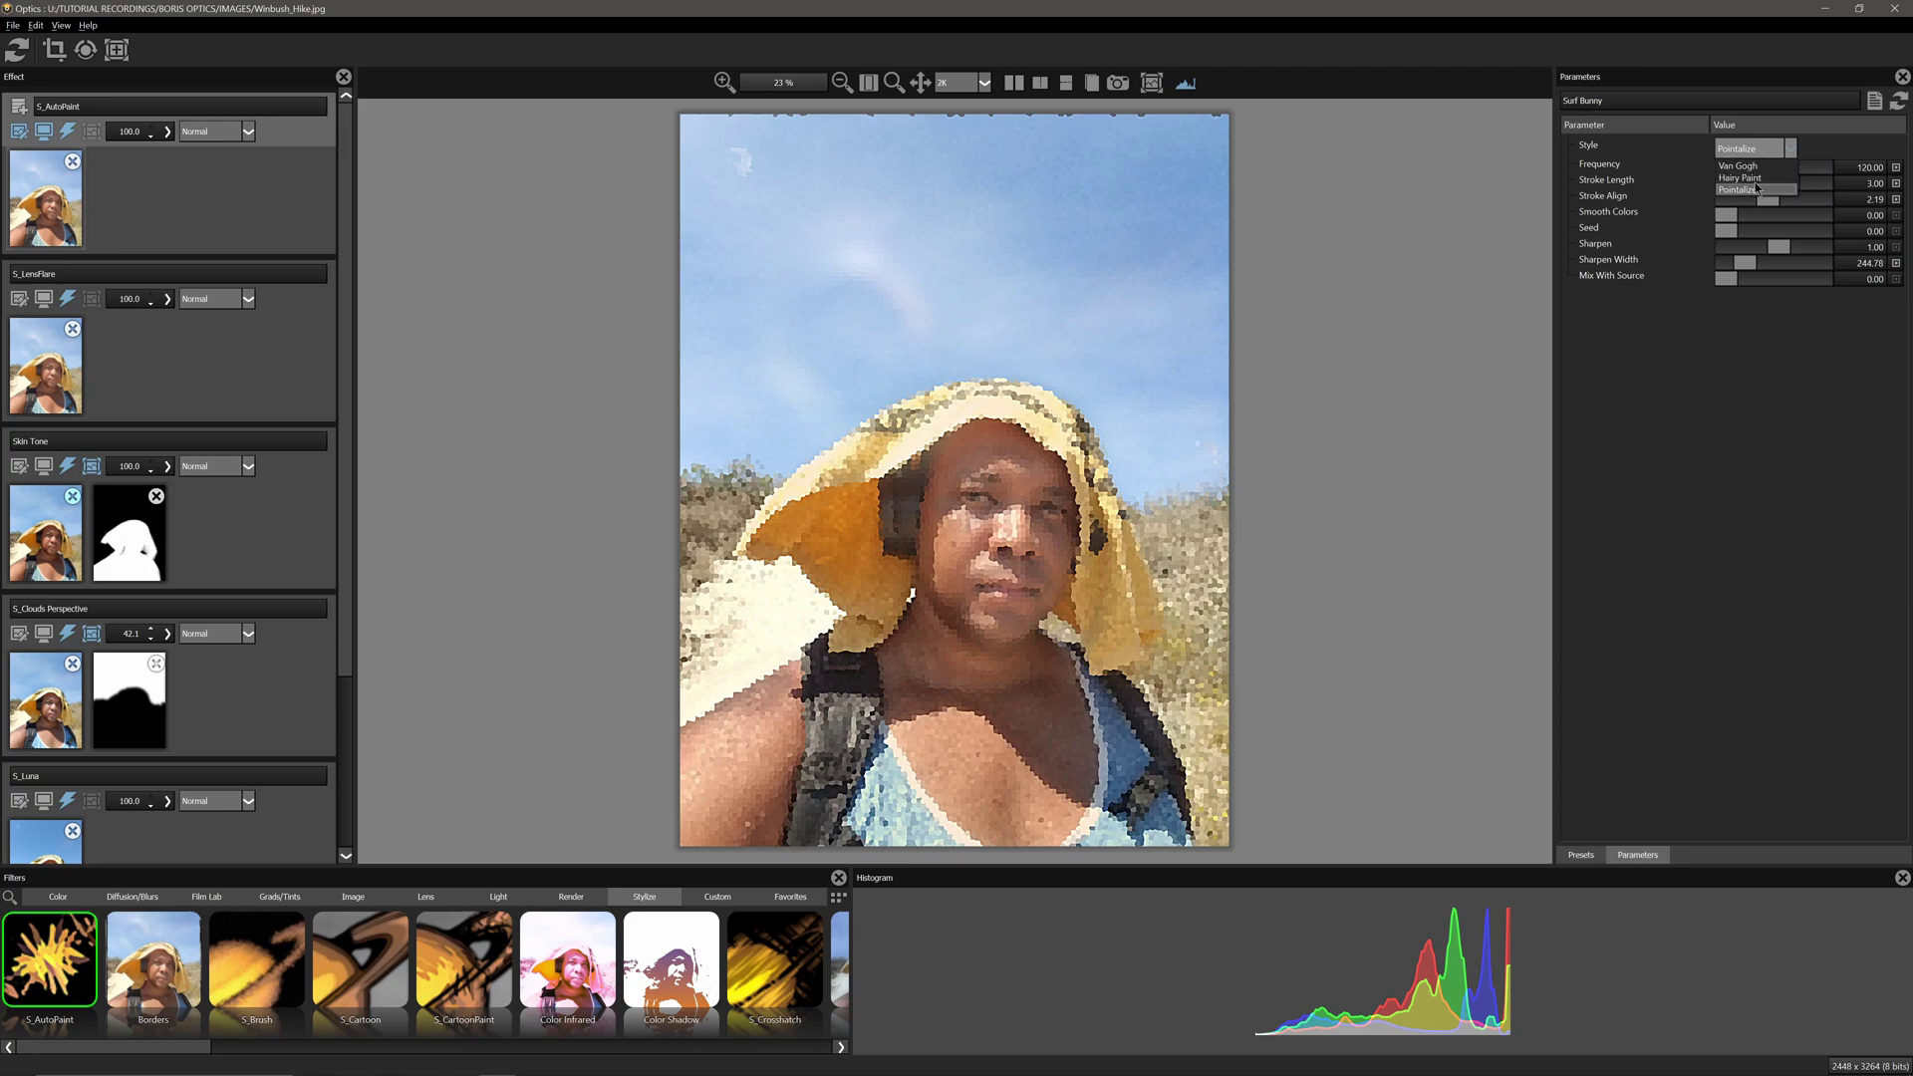
pyautogui.click(1740, 165)
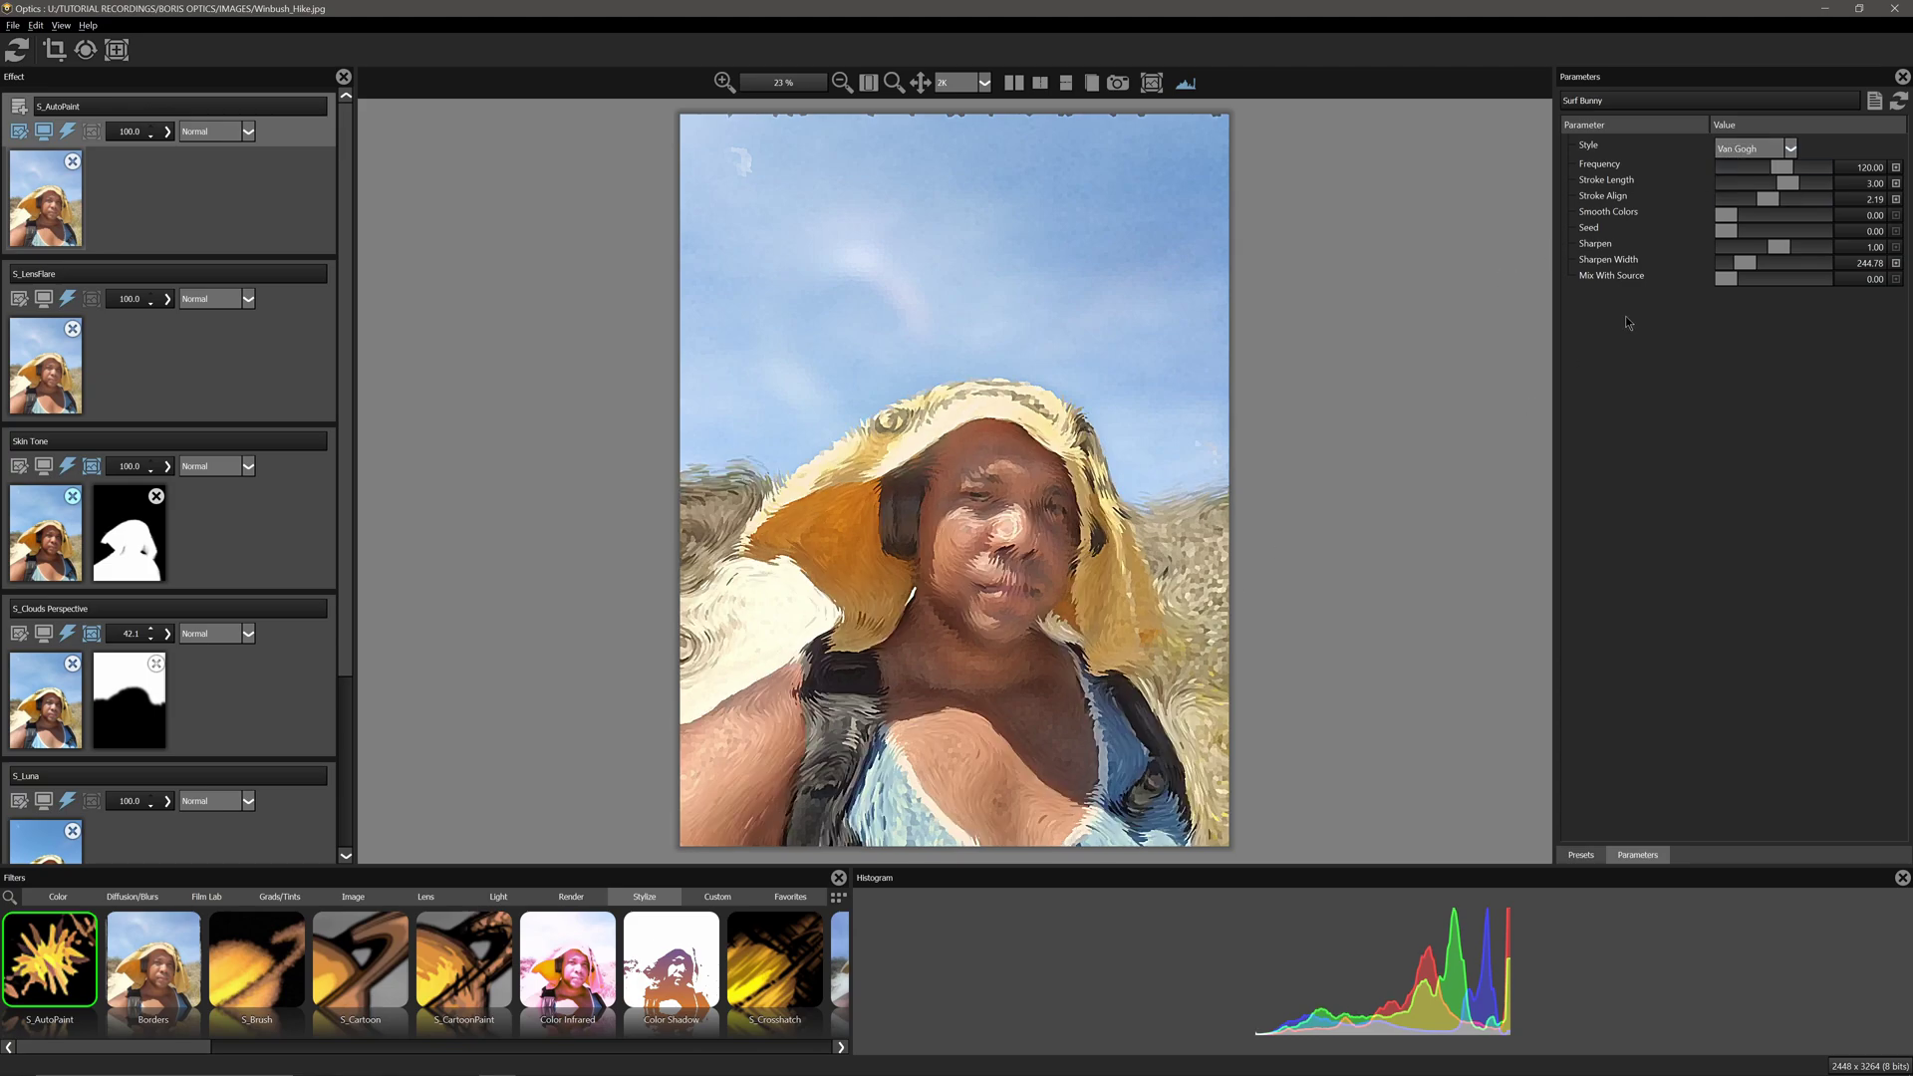
# - Set the S_AutoPaint Frequency to 91.79, Mix With Source to 0.54 and Stroke Length to 10.00
pyautogui.moveTo(1781, 167)
pyautogui.mouseDown()
pyautogui.moveTo(1805, 171)
pyautogui.moveTo(1774, 171)
pyautogui.mouseUp()
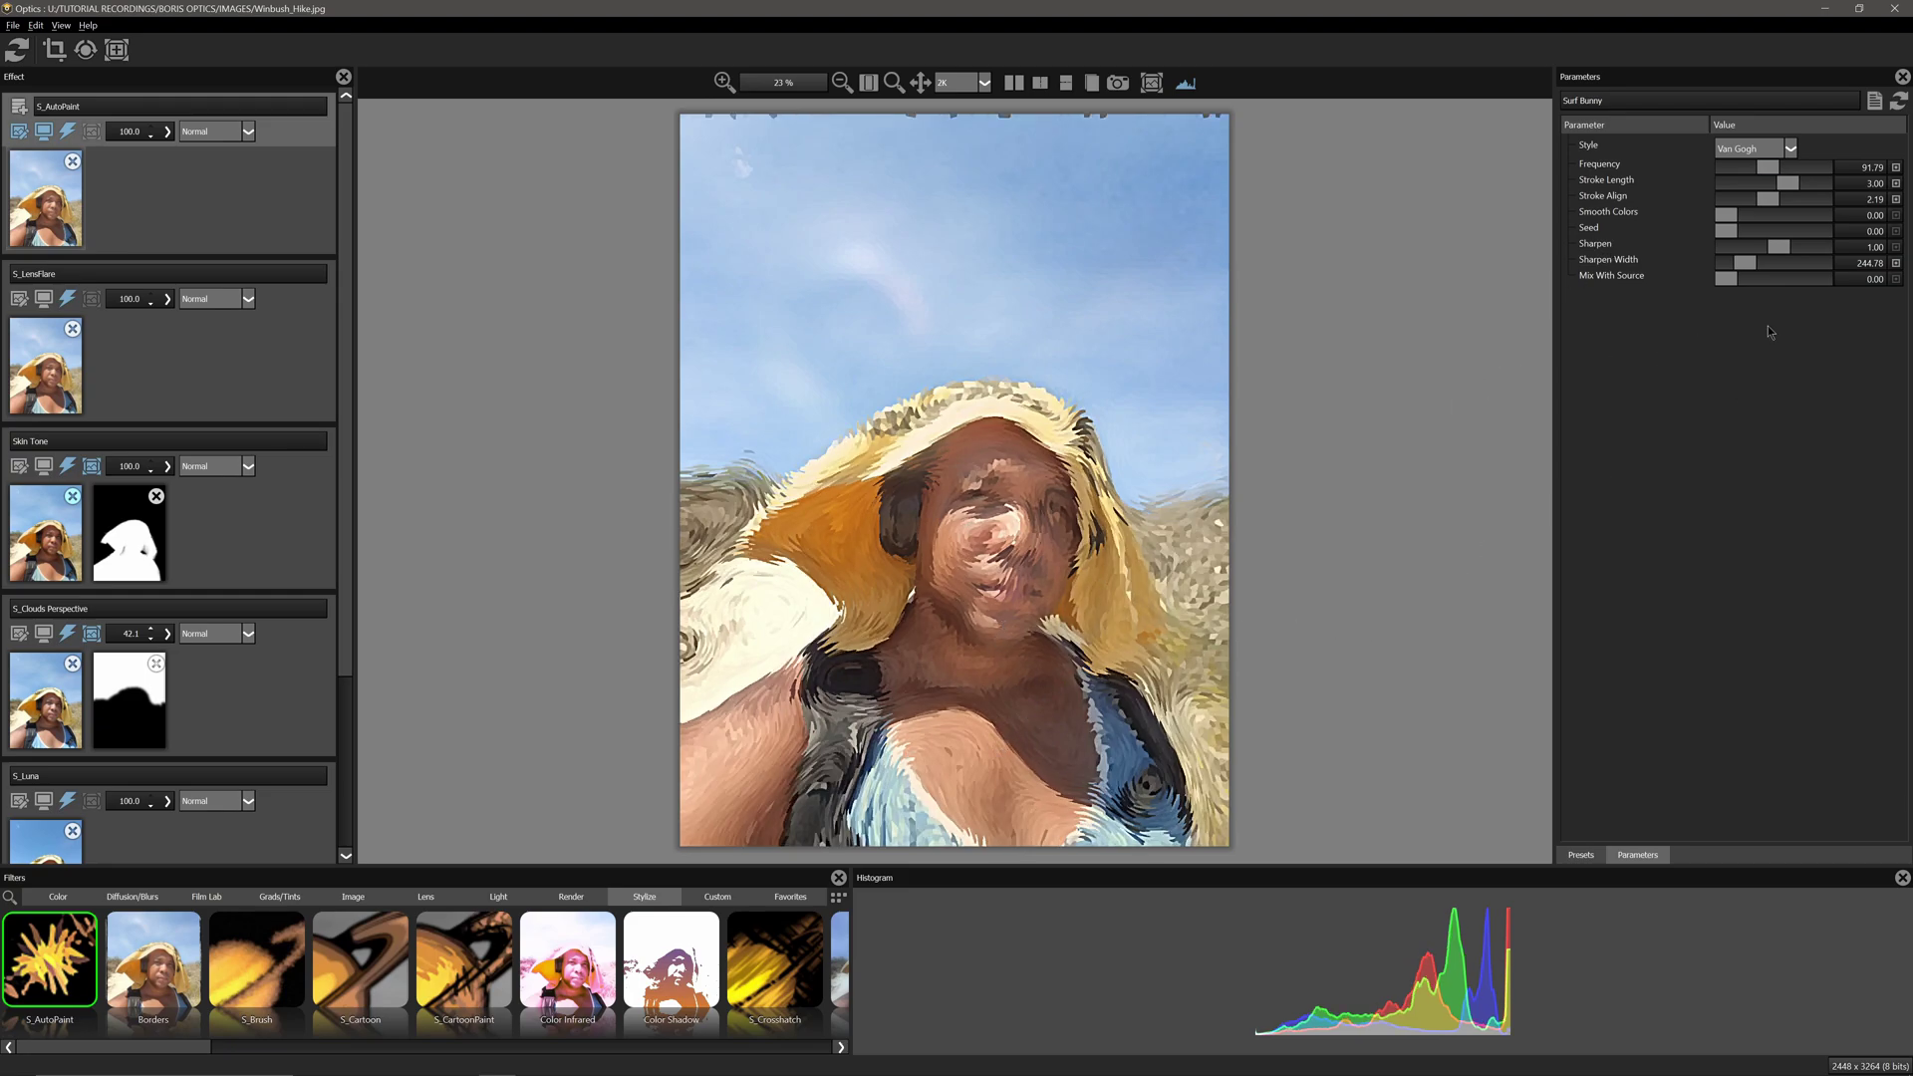
pyautogui.moveTo(1727, 279)
pyautogui.mouseDown()
pyautogui.moveTo(1824, 283)
pyautogui.moveTo(1778, 282)
pyautogui.mouseUp()
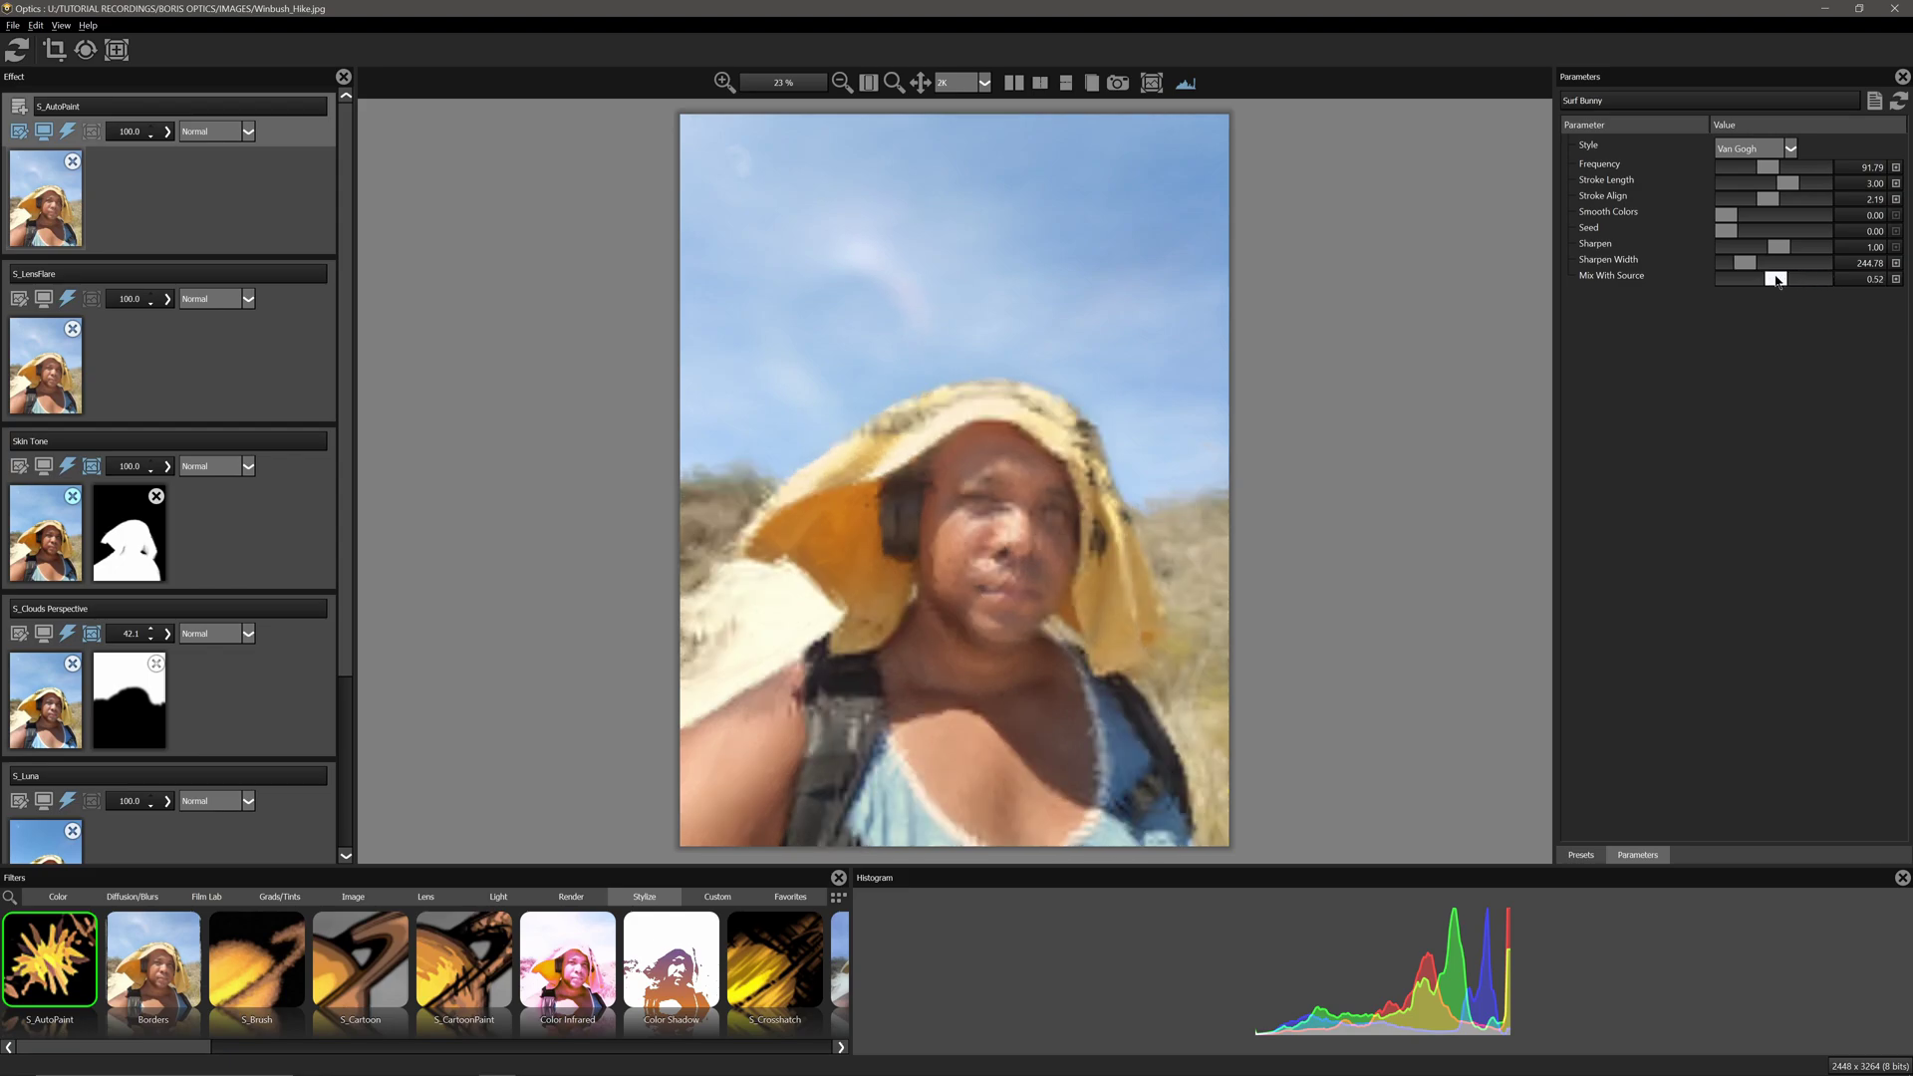
pyautogui.moveTo(1789, 184)
pyautogui.mouseDown()
pyautogui.moveTo(1765, 184)
pyautogui.moveTo(1839, 184)
pyautogui.mouseUp()
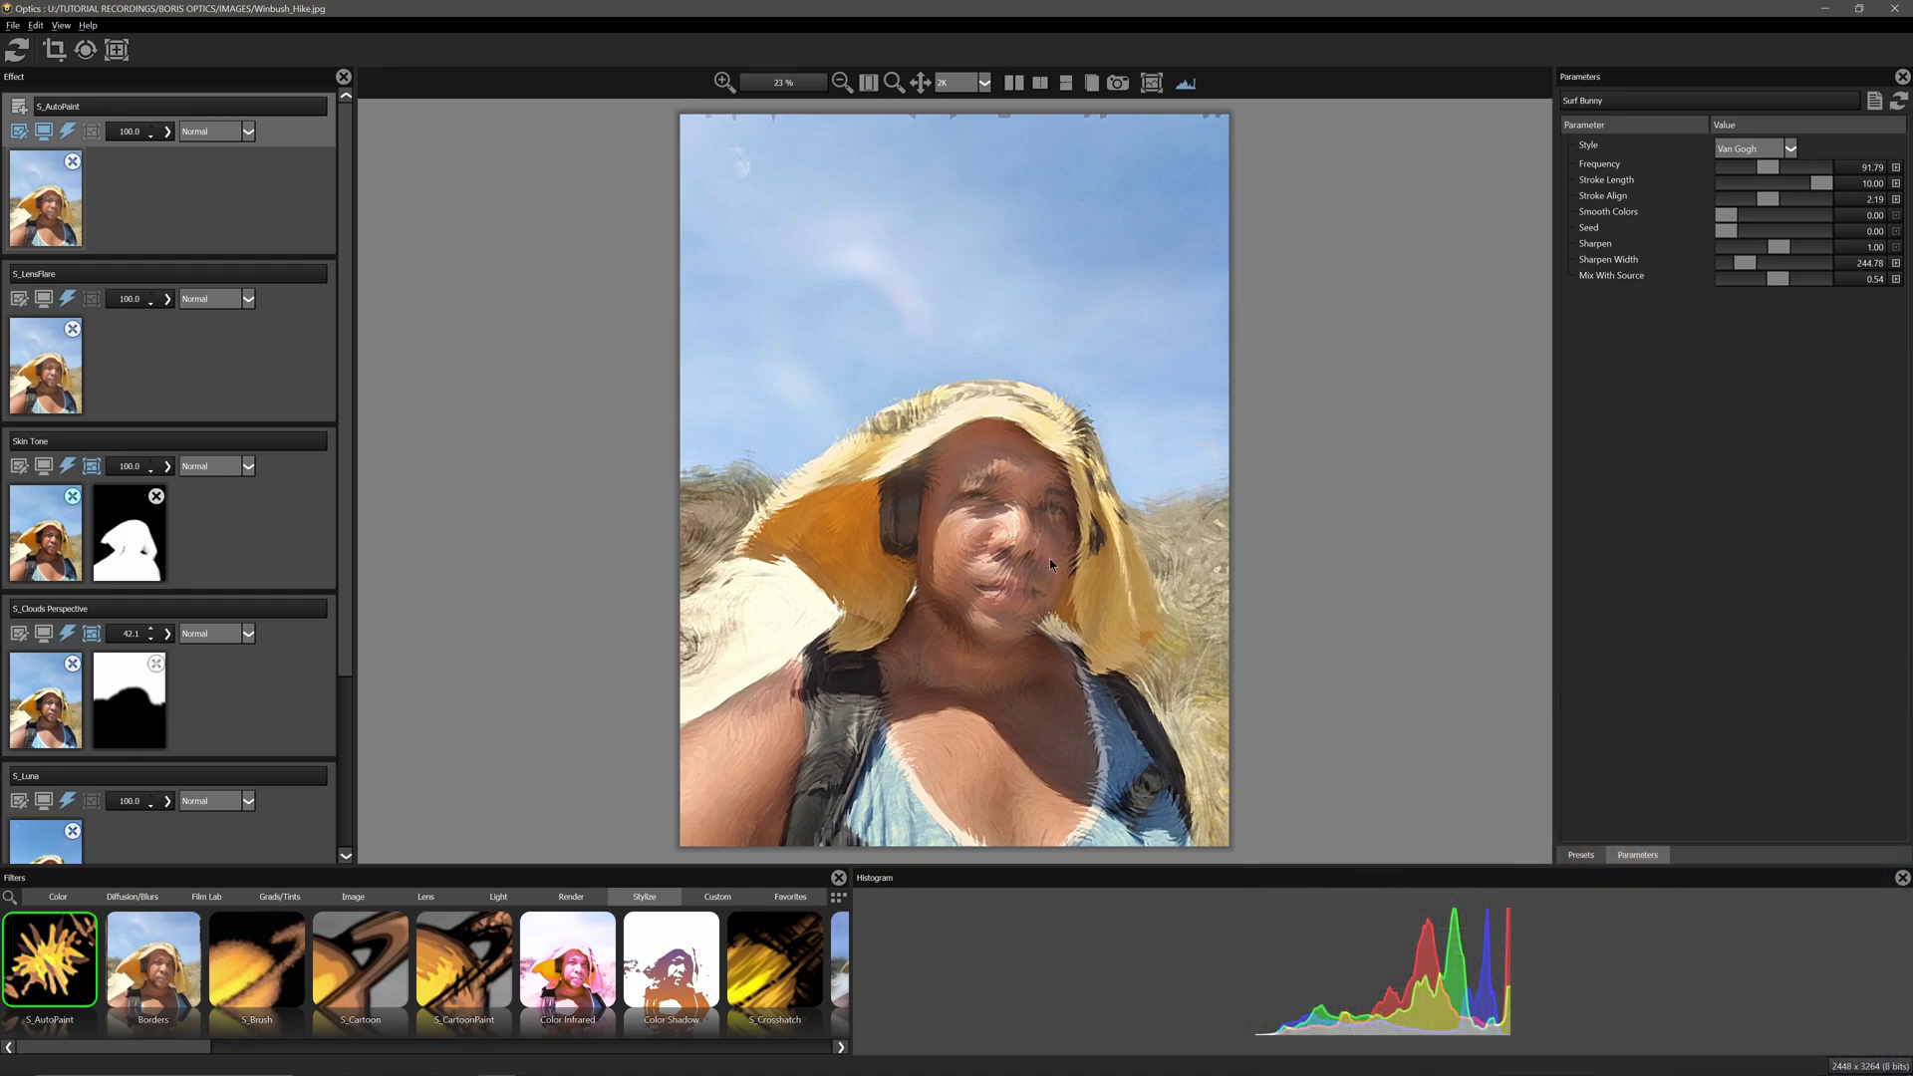
# - Save the painted image as a TIFF named Winbush_Optics in the IMAGES folder, using LZW compression and including the setup
pyautogui.click(13, 27)
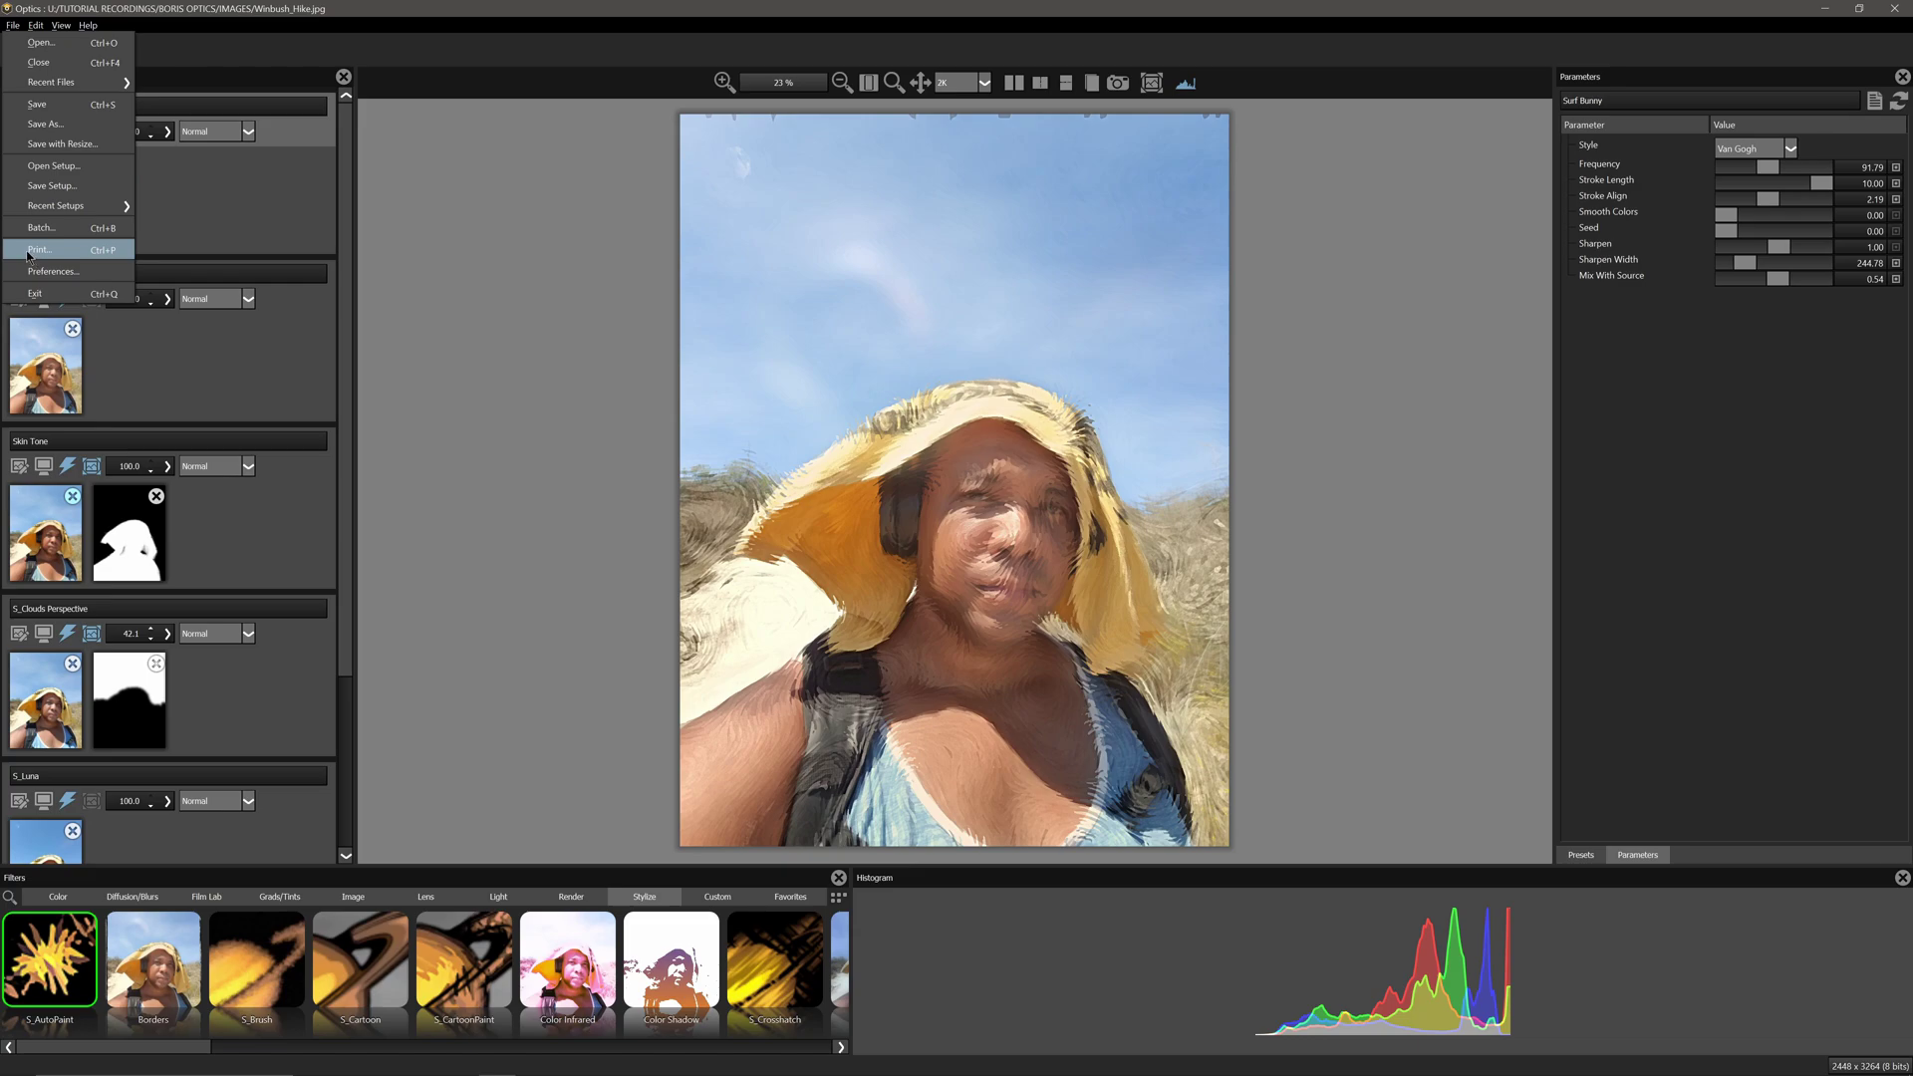
pyautogui.click(56, 124)
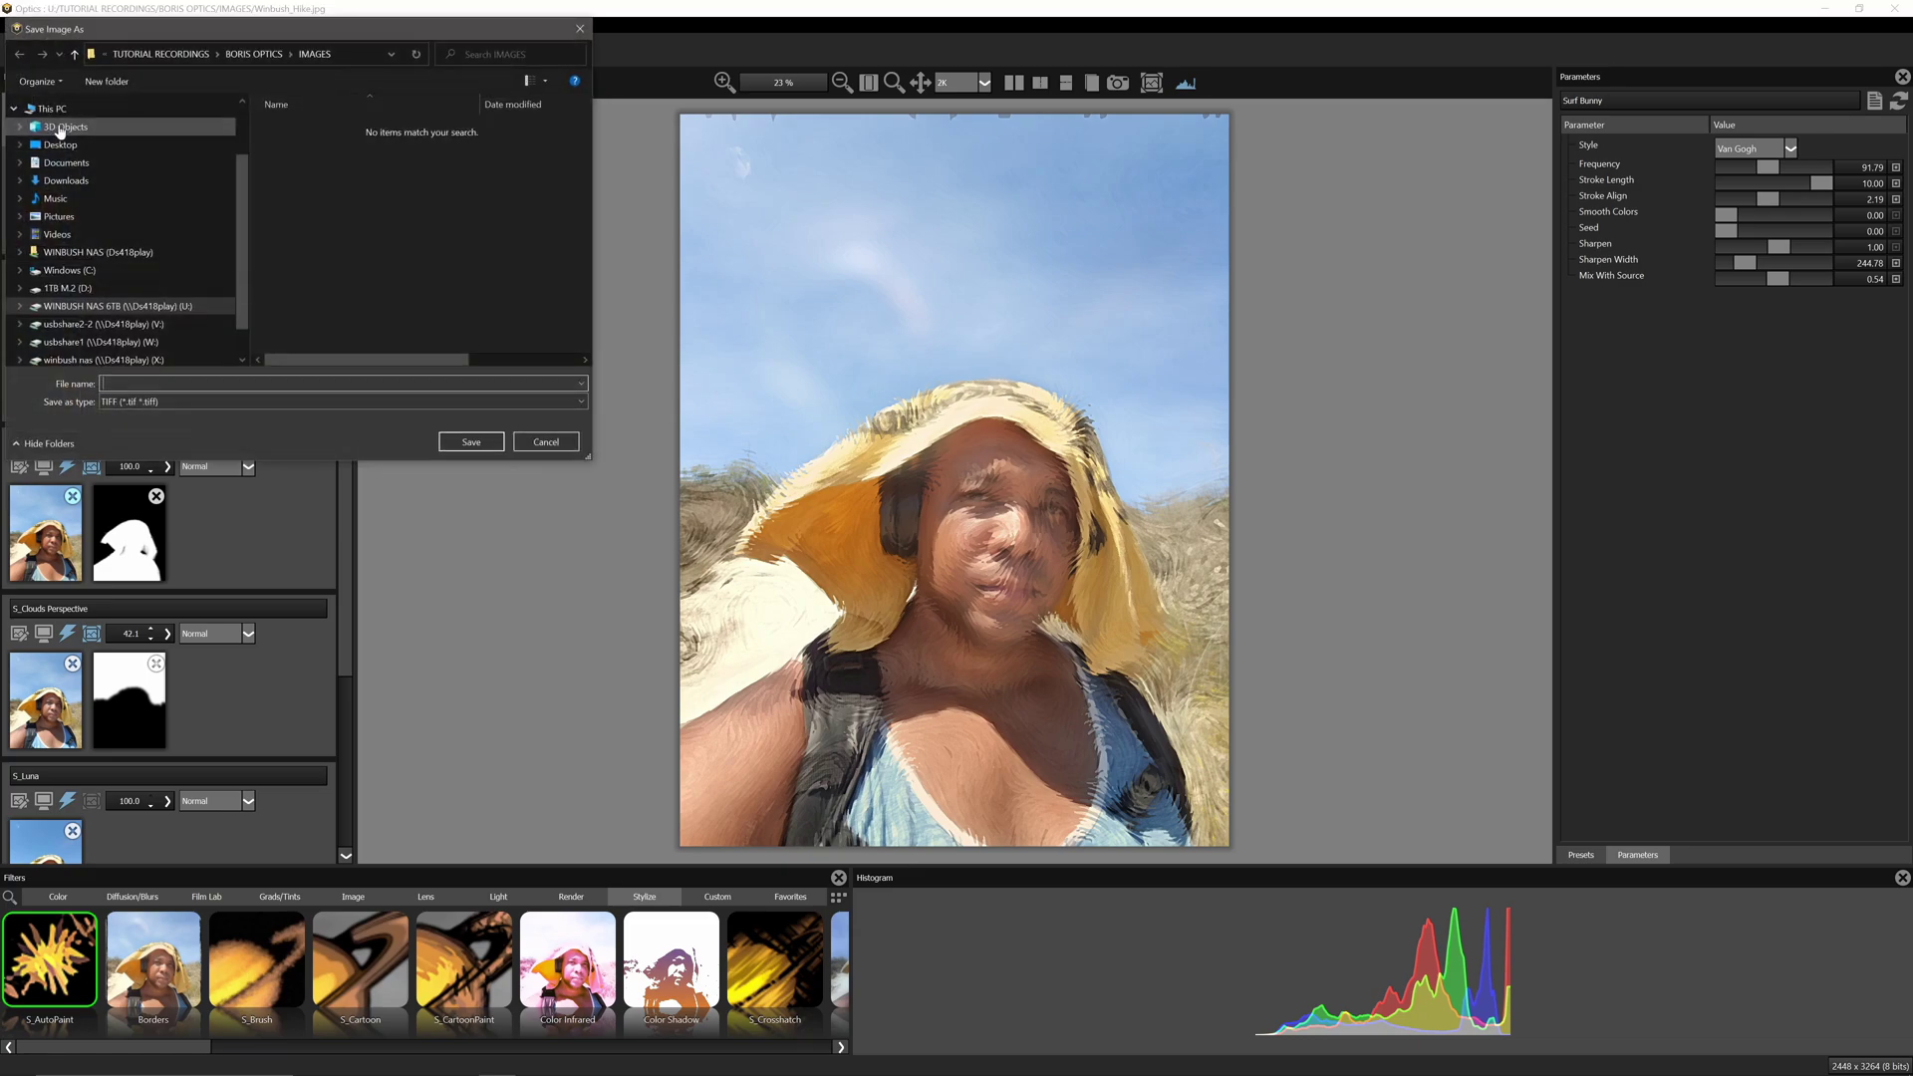
pyautogui.click(193, 403)
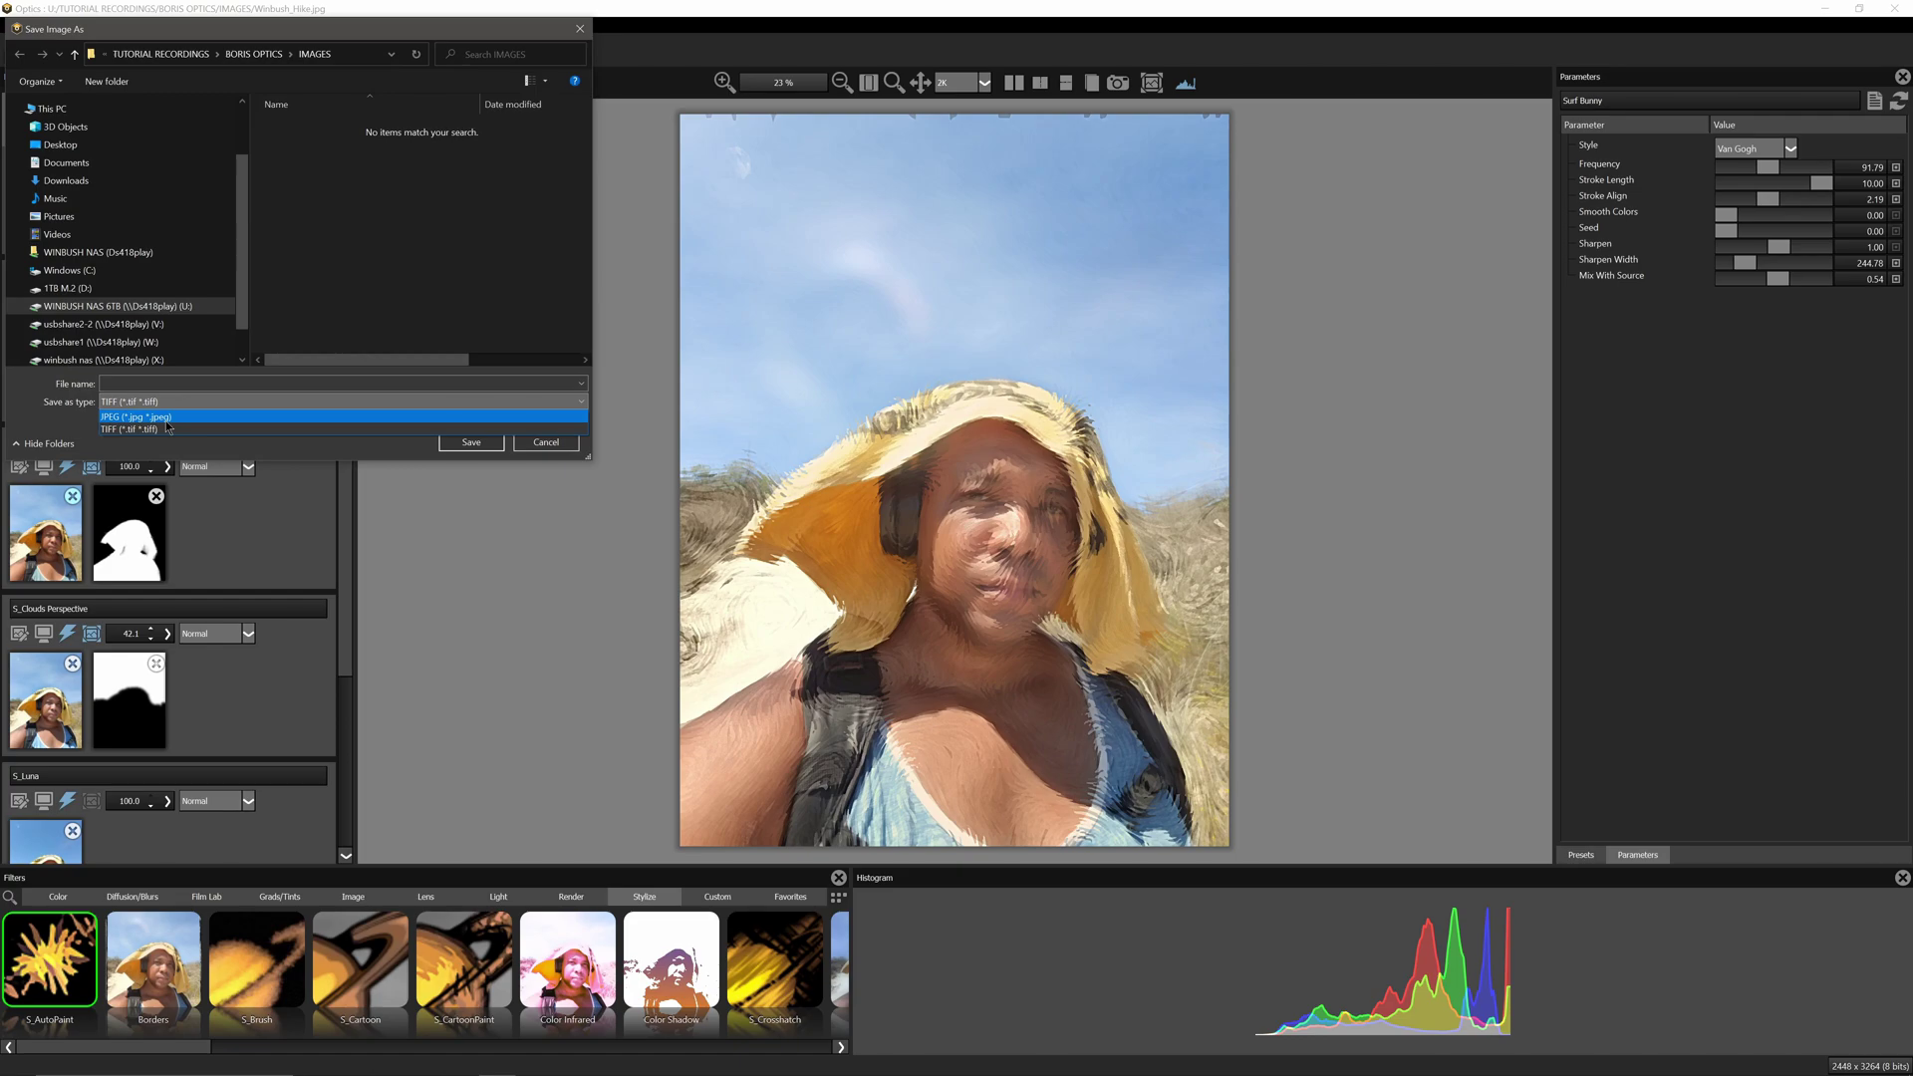
pyautogui.click(164, 429)
pyautogui.click(140, 383)
pyautogui.write('W')
pyautogui.click(141, 383)
pyautogui.write('inbush_Optics')
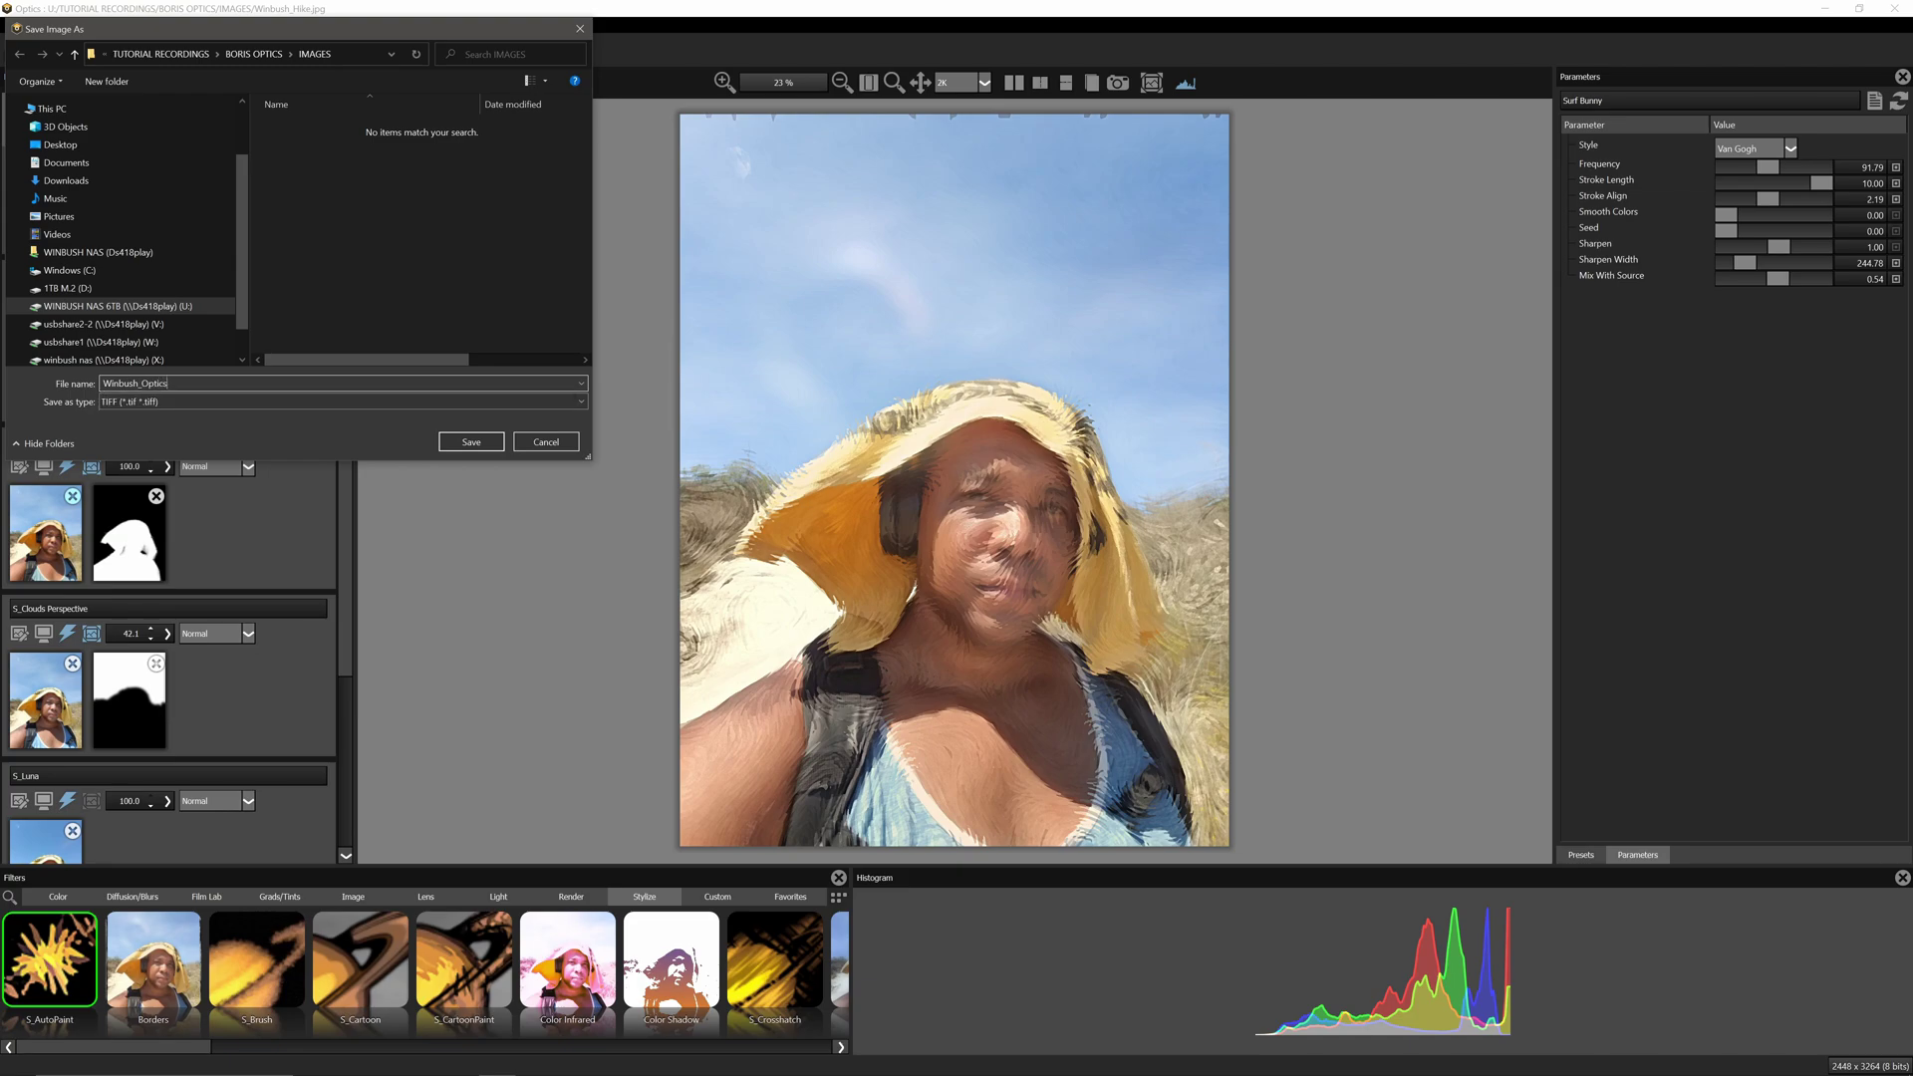
pyautogui.press('Return')
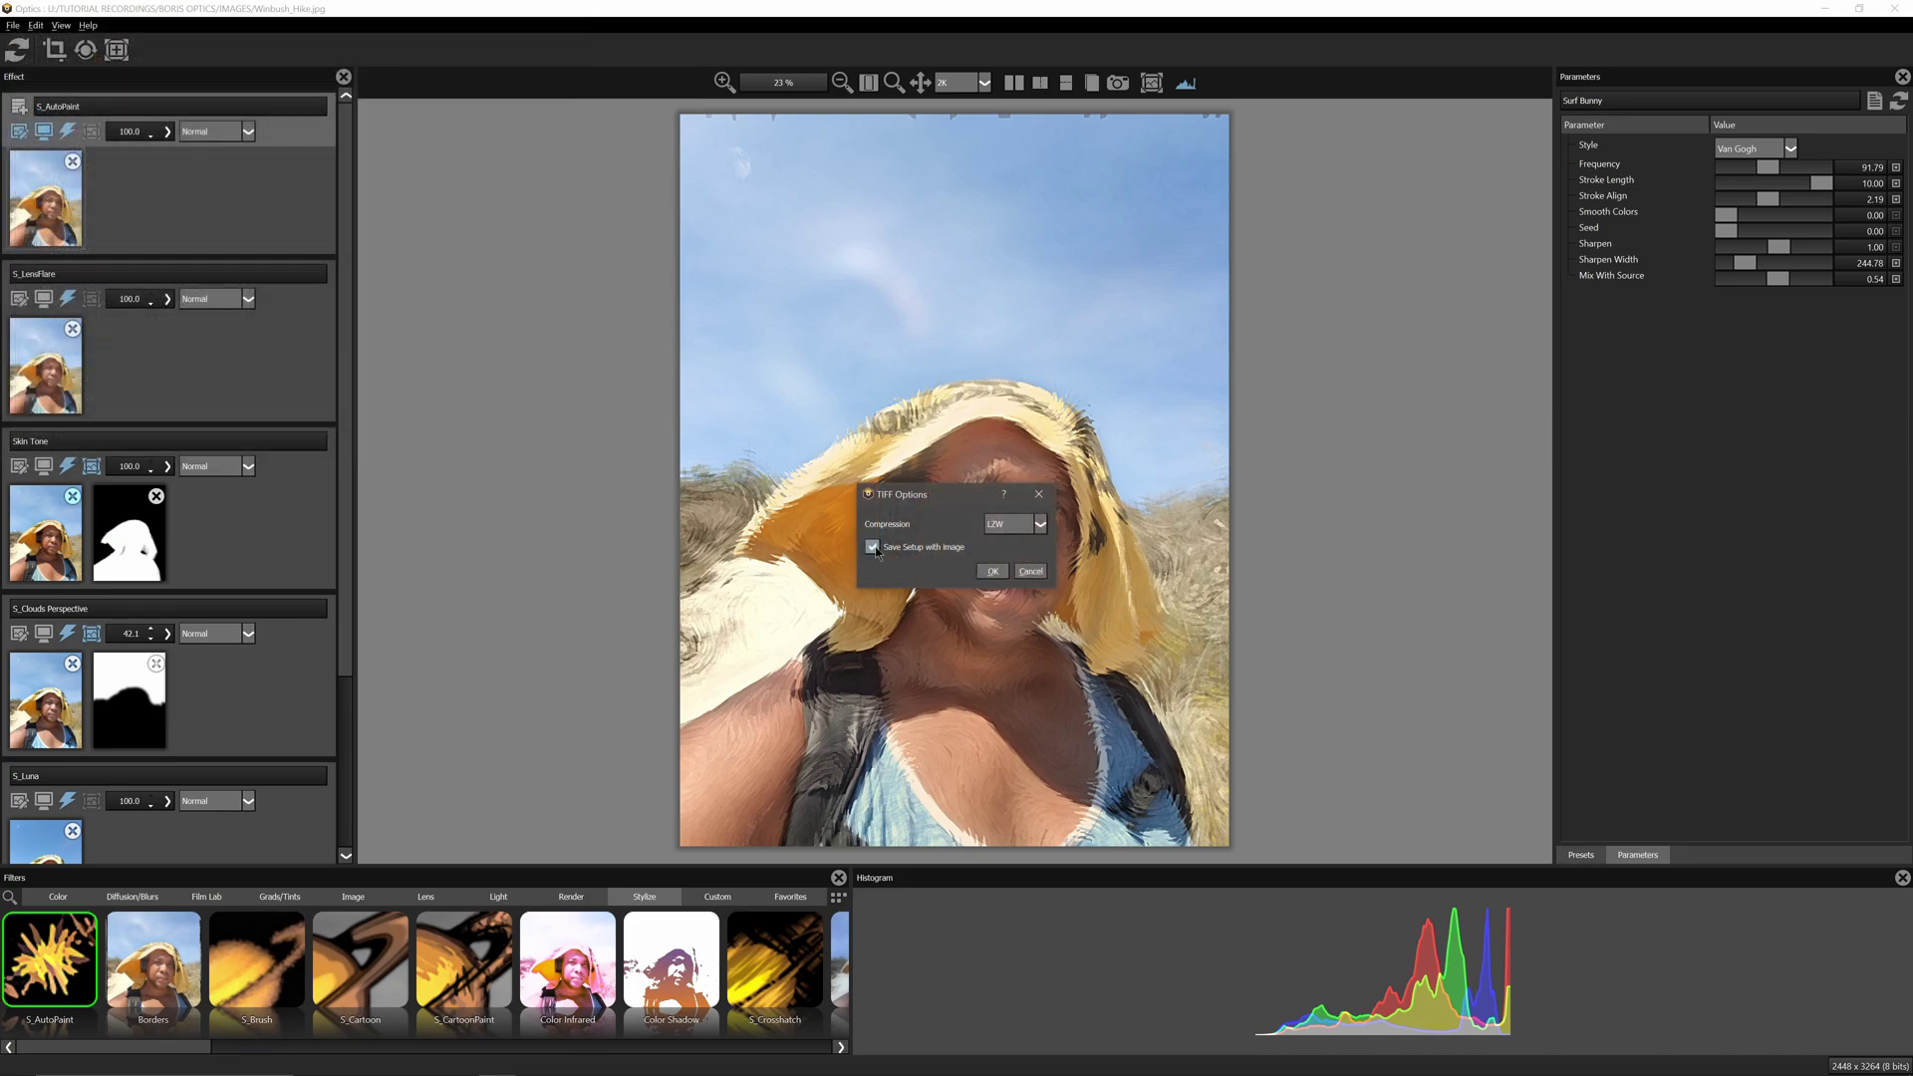
pyautogui.click(1010, 526)
pyautogui.click(930, 583)
pyautogui.click(992, 571)
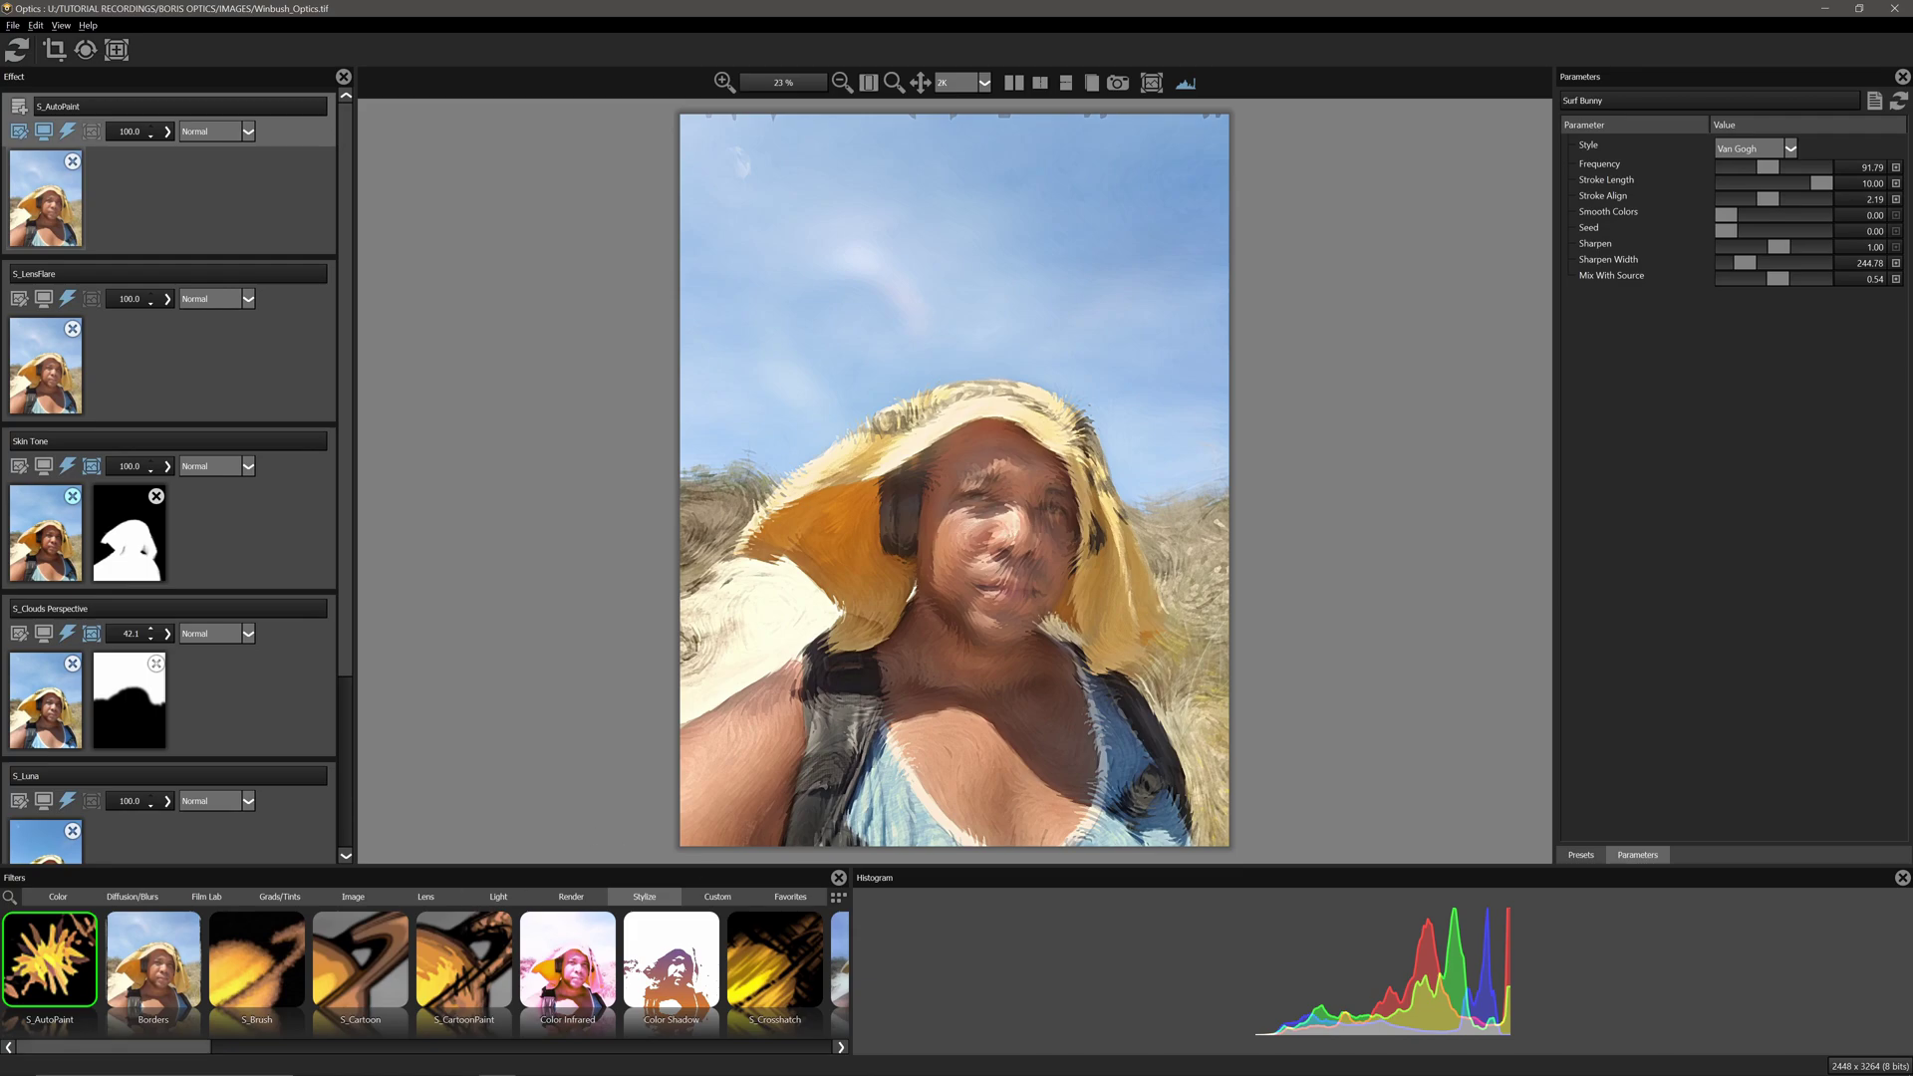
# - Switch to File Explorer, browse the WINBUSH NAS 6TB drive to the BORIS OPTICS IMAGES folder and select the Winbush_Optics file
pyautogui.click(423, 1068)
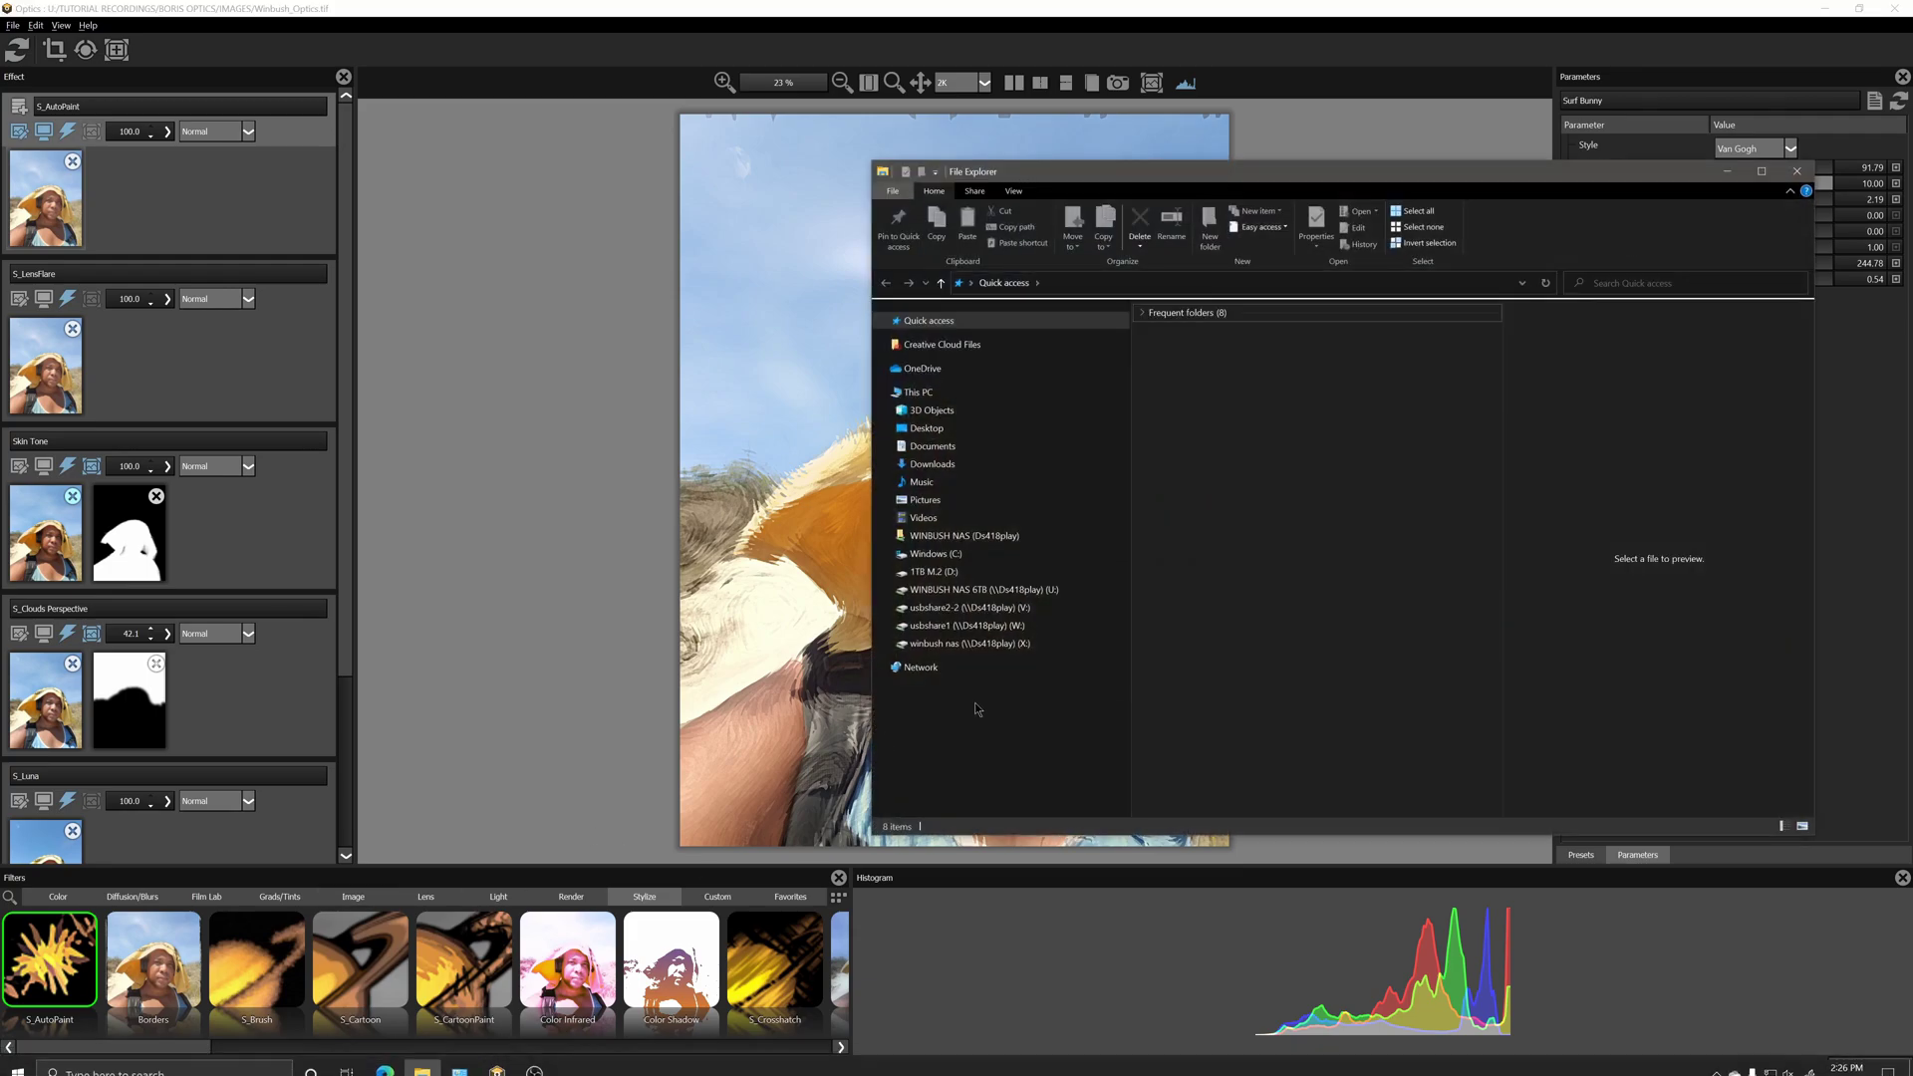
pyautogui.click(984, 589)
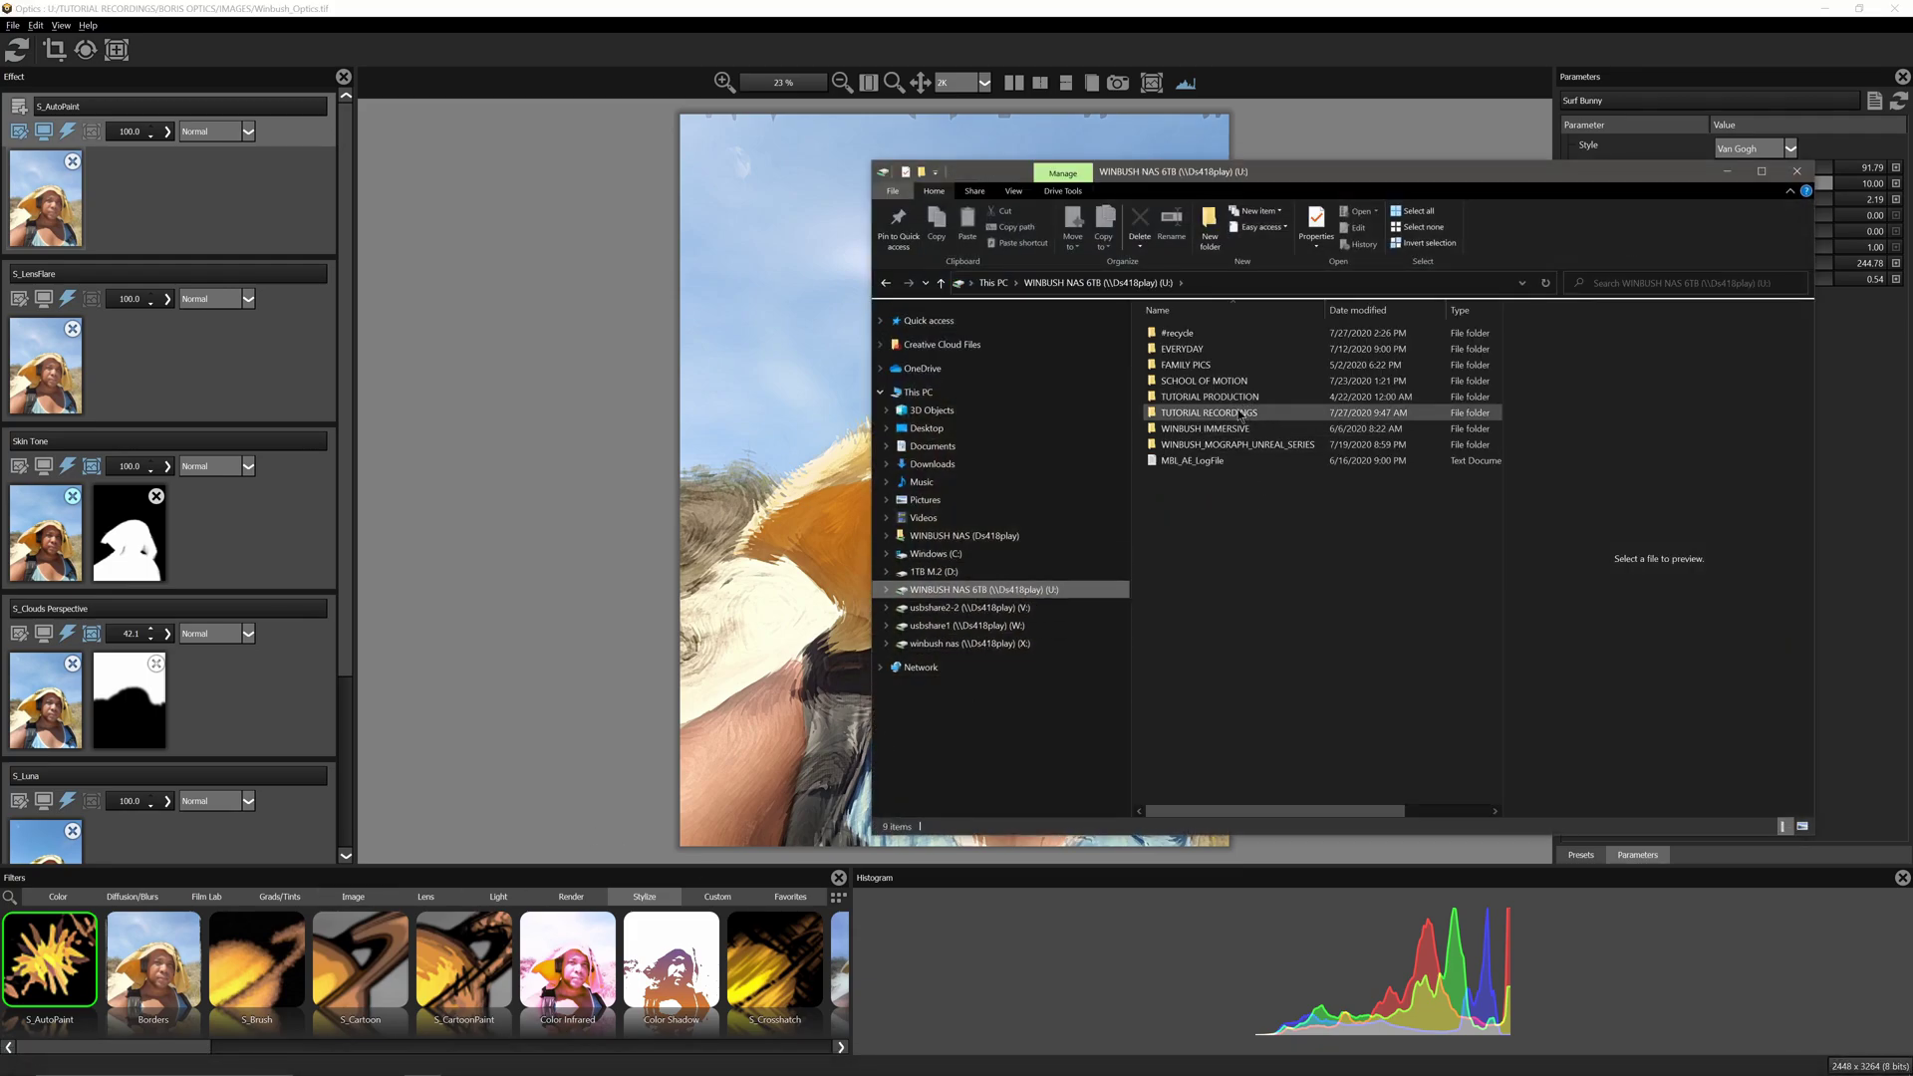
pyautogui.doubleClick(1210, 397)
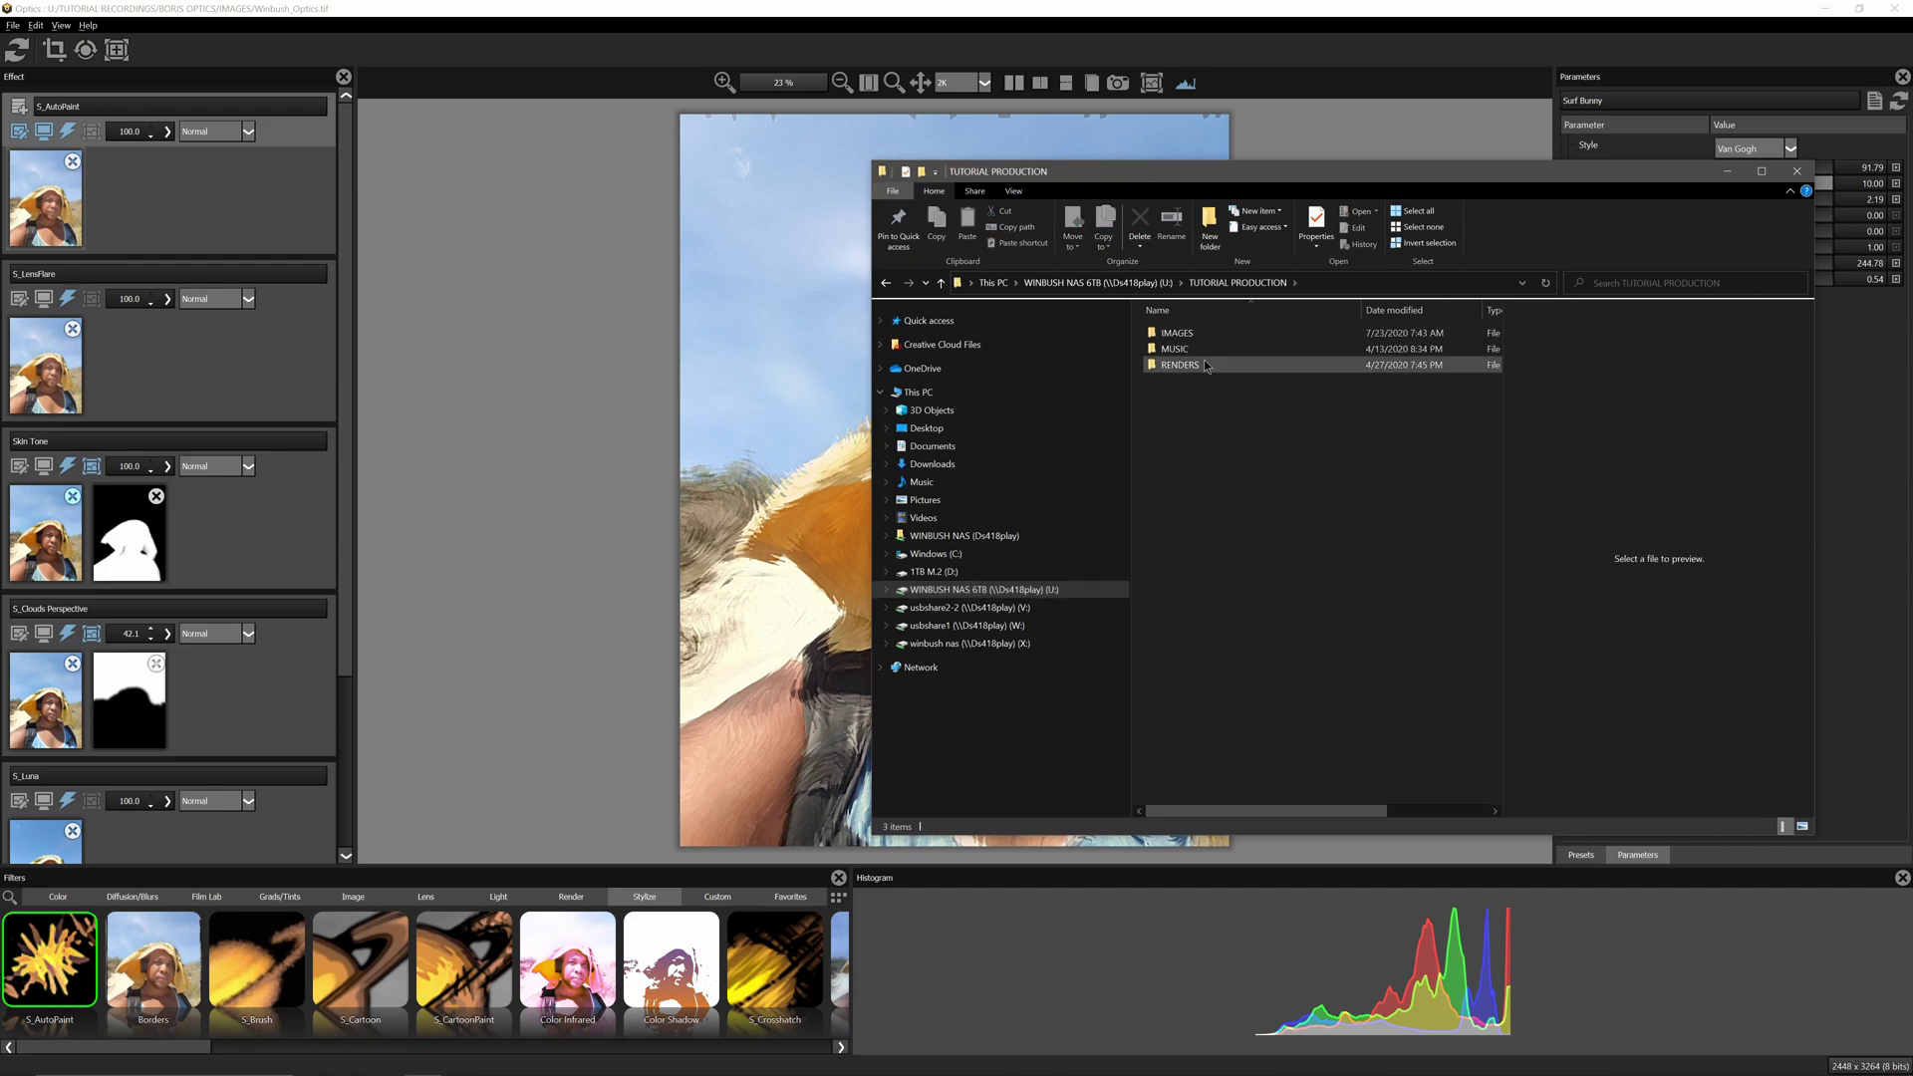
pyautogui.doubleClick(1179, 333)
pyautogui.click(1192, 349)
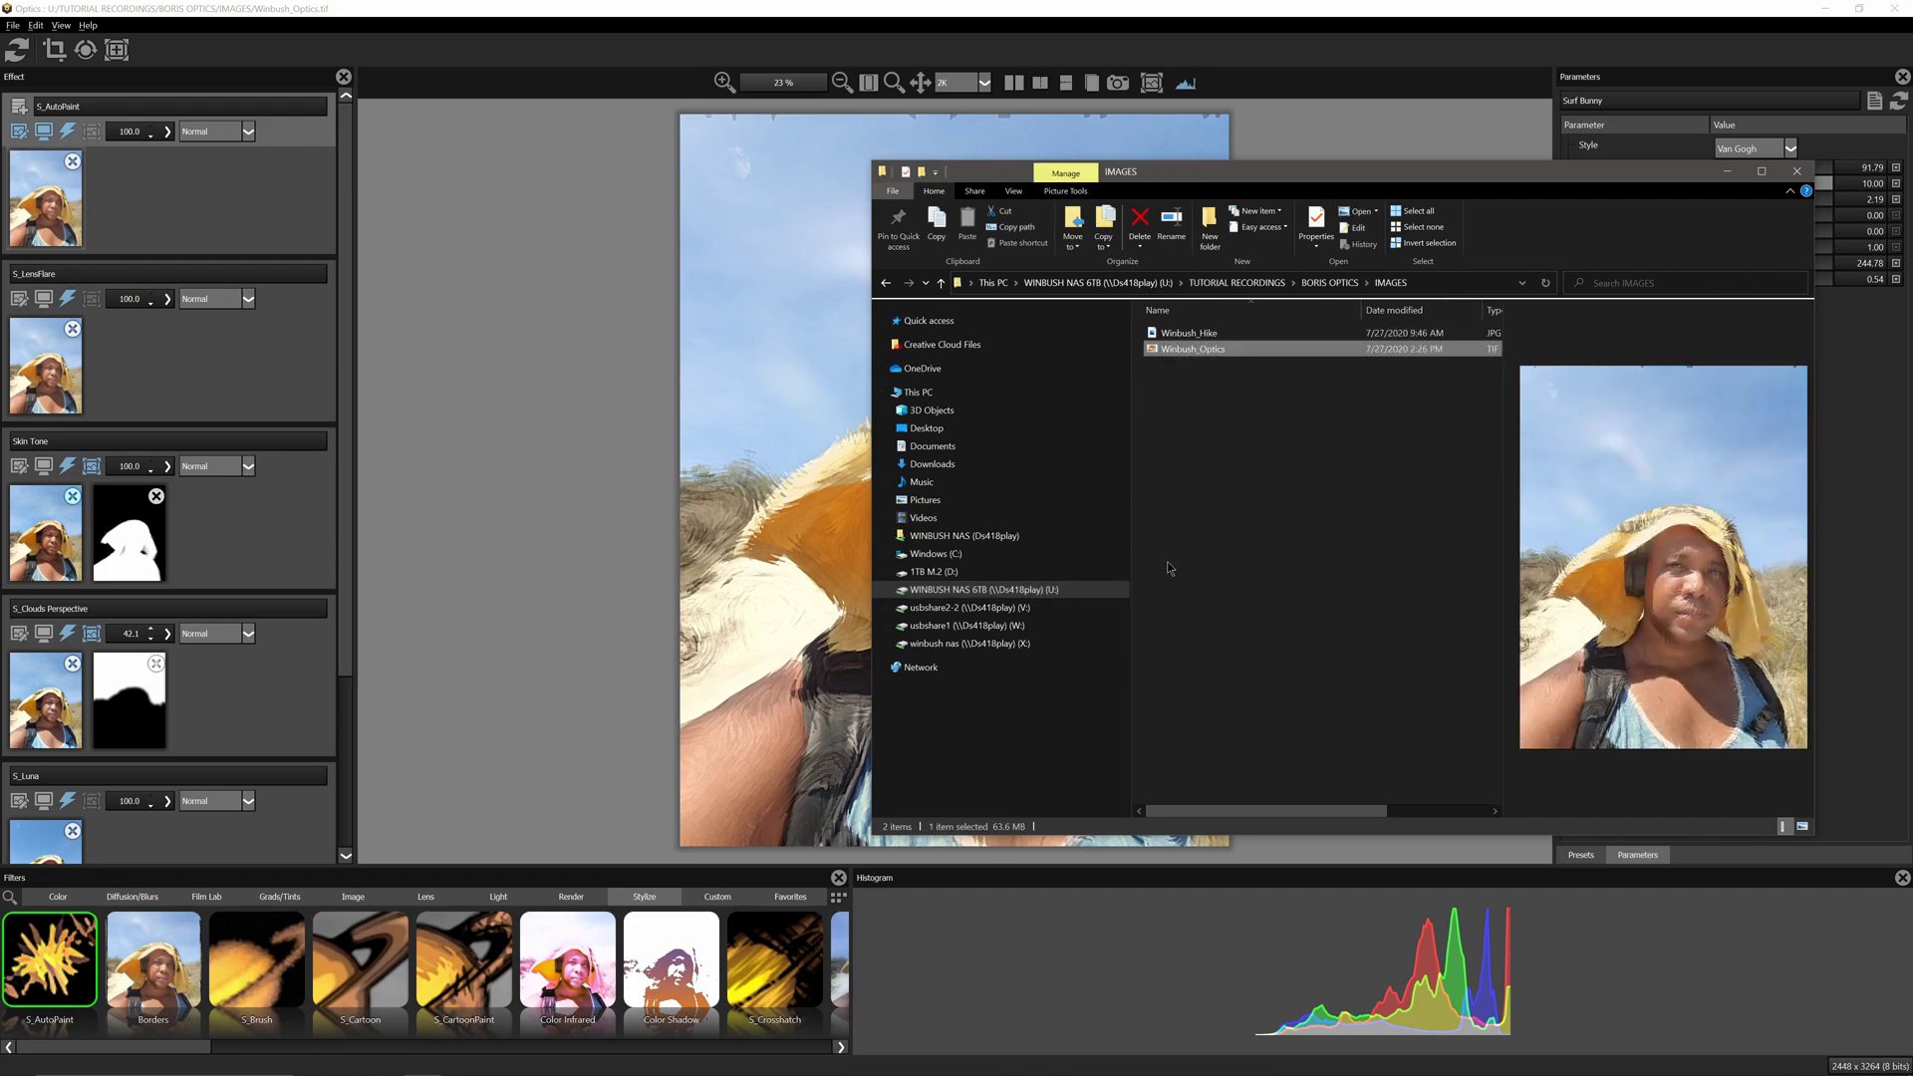
# - View the saved Winbush_Optics TIFF in an enlarged Windows Photo Viewer window, close the viewer and return to Optics
pyautogui.press('Return')
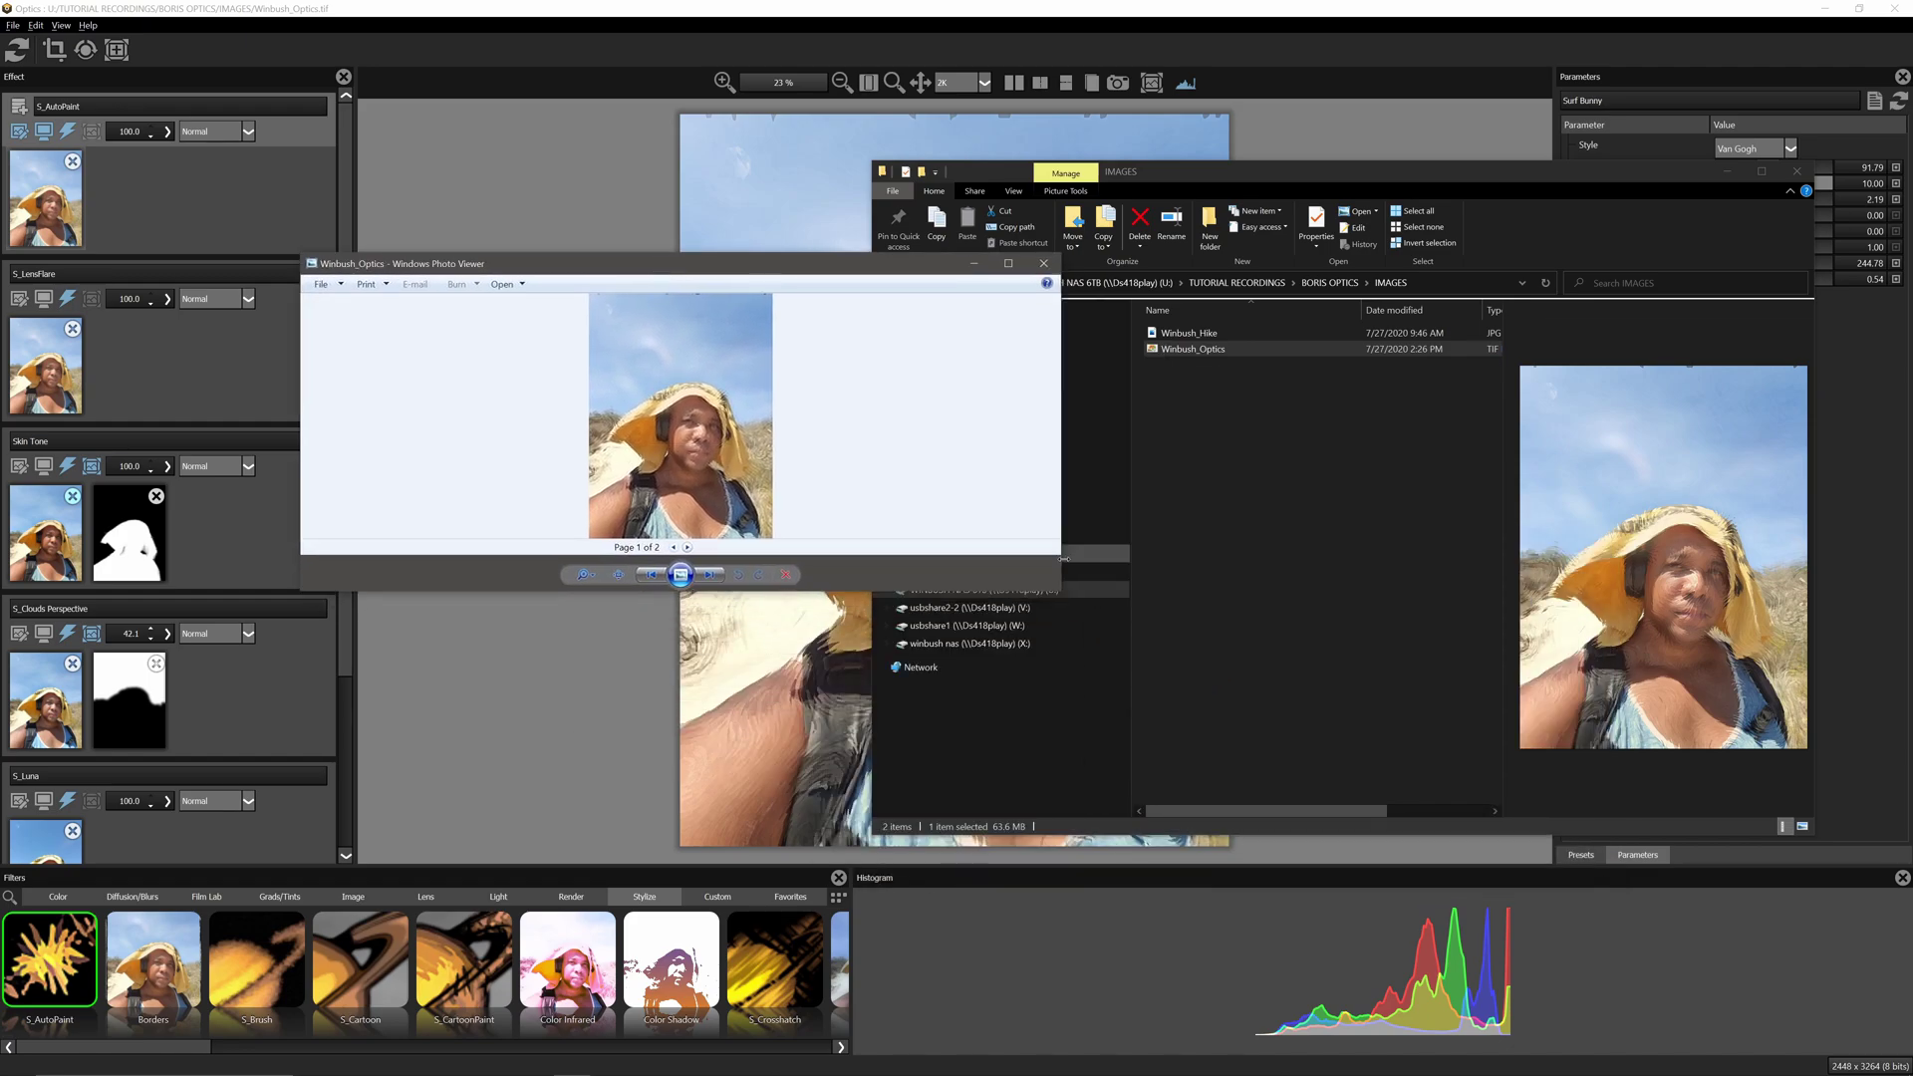
pyautogui.moveTo(1062, 595); pyautogui.dragTo(943, 1030)
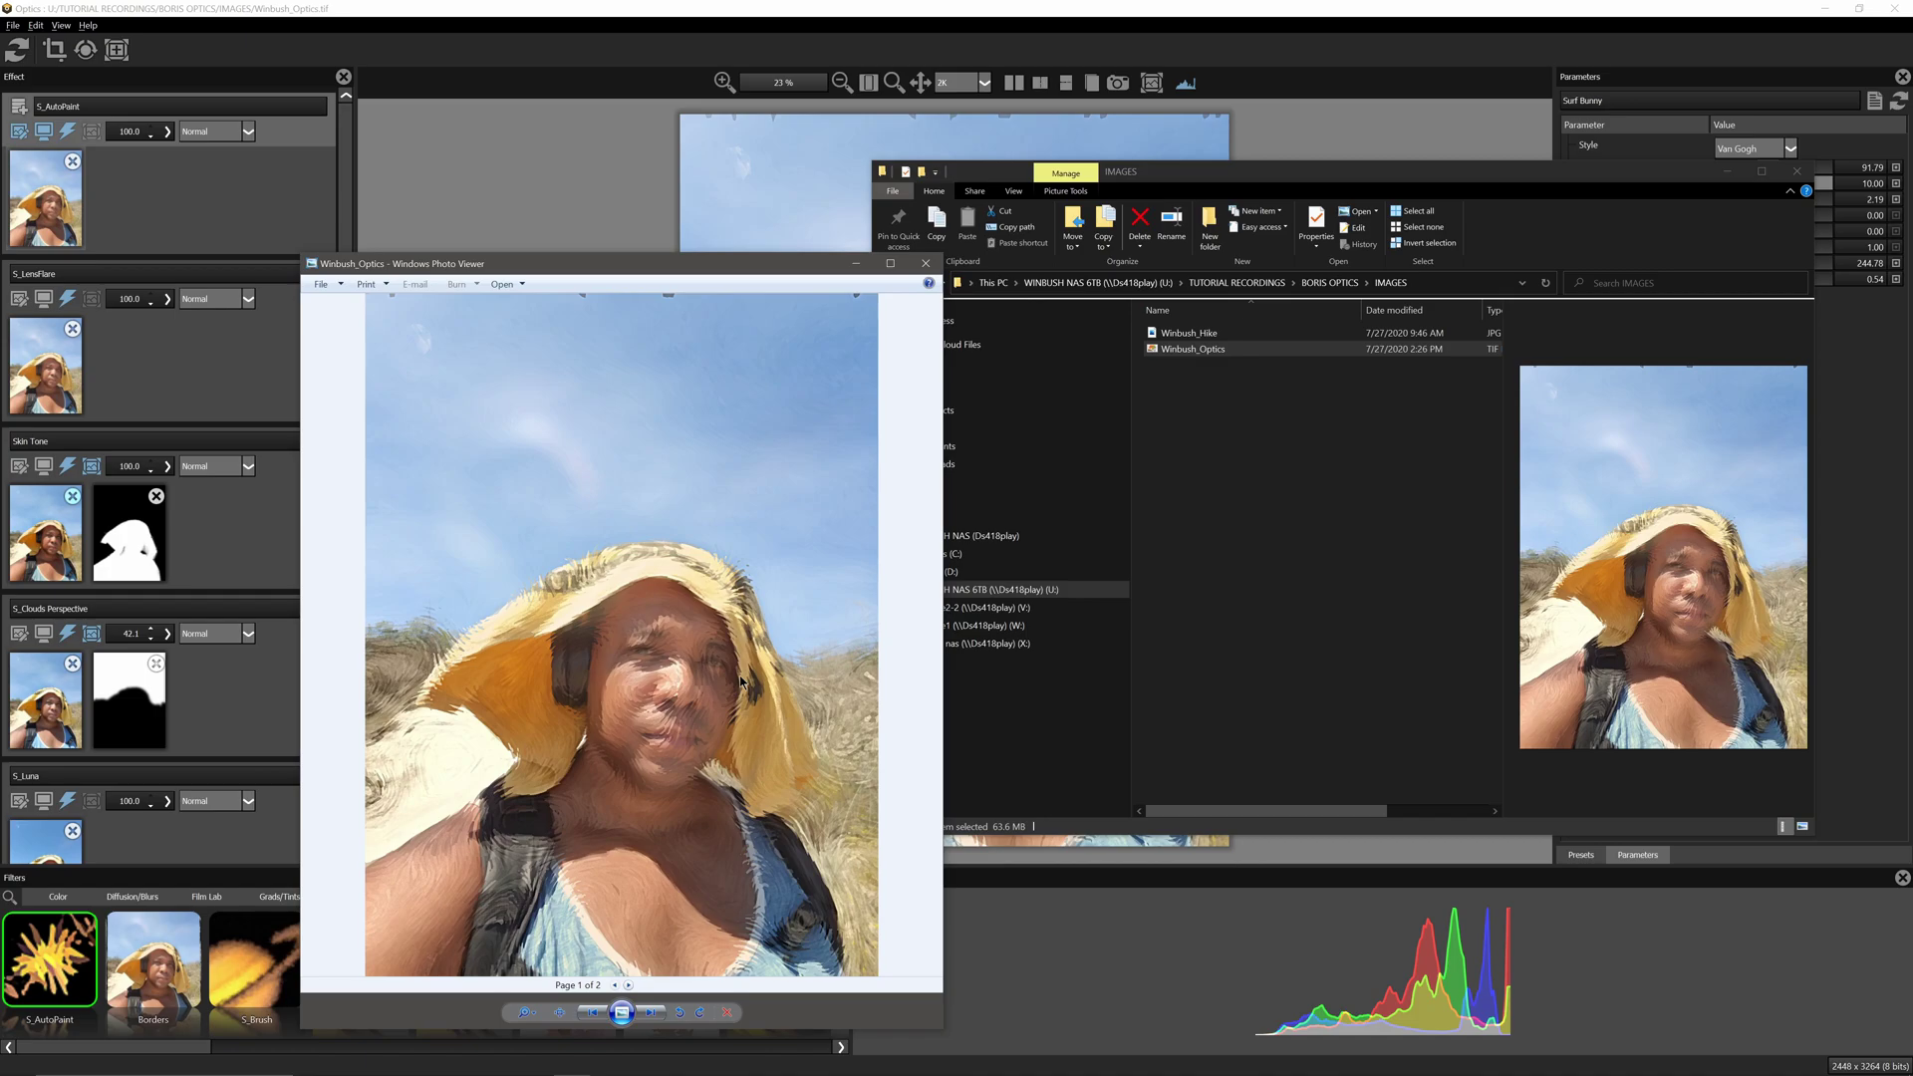
pyautogui.click(923, 261)
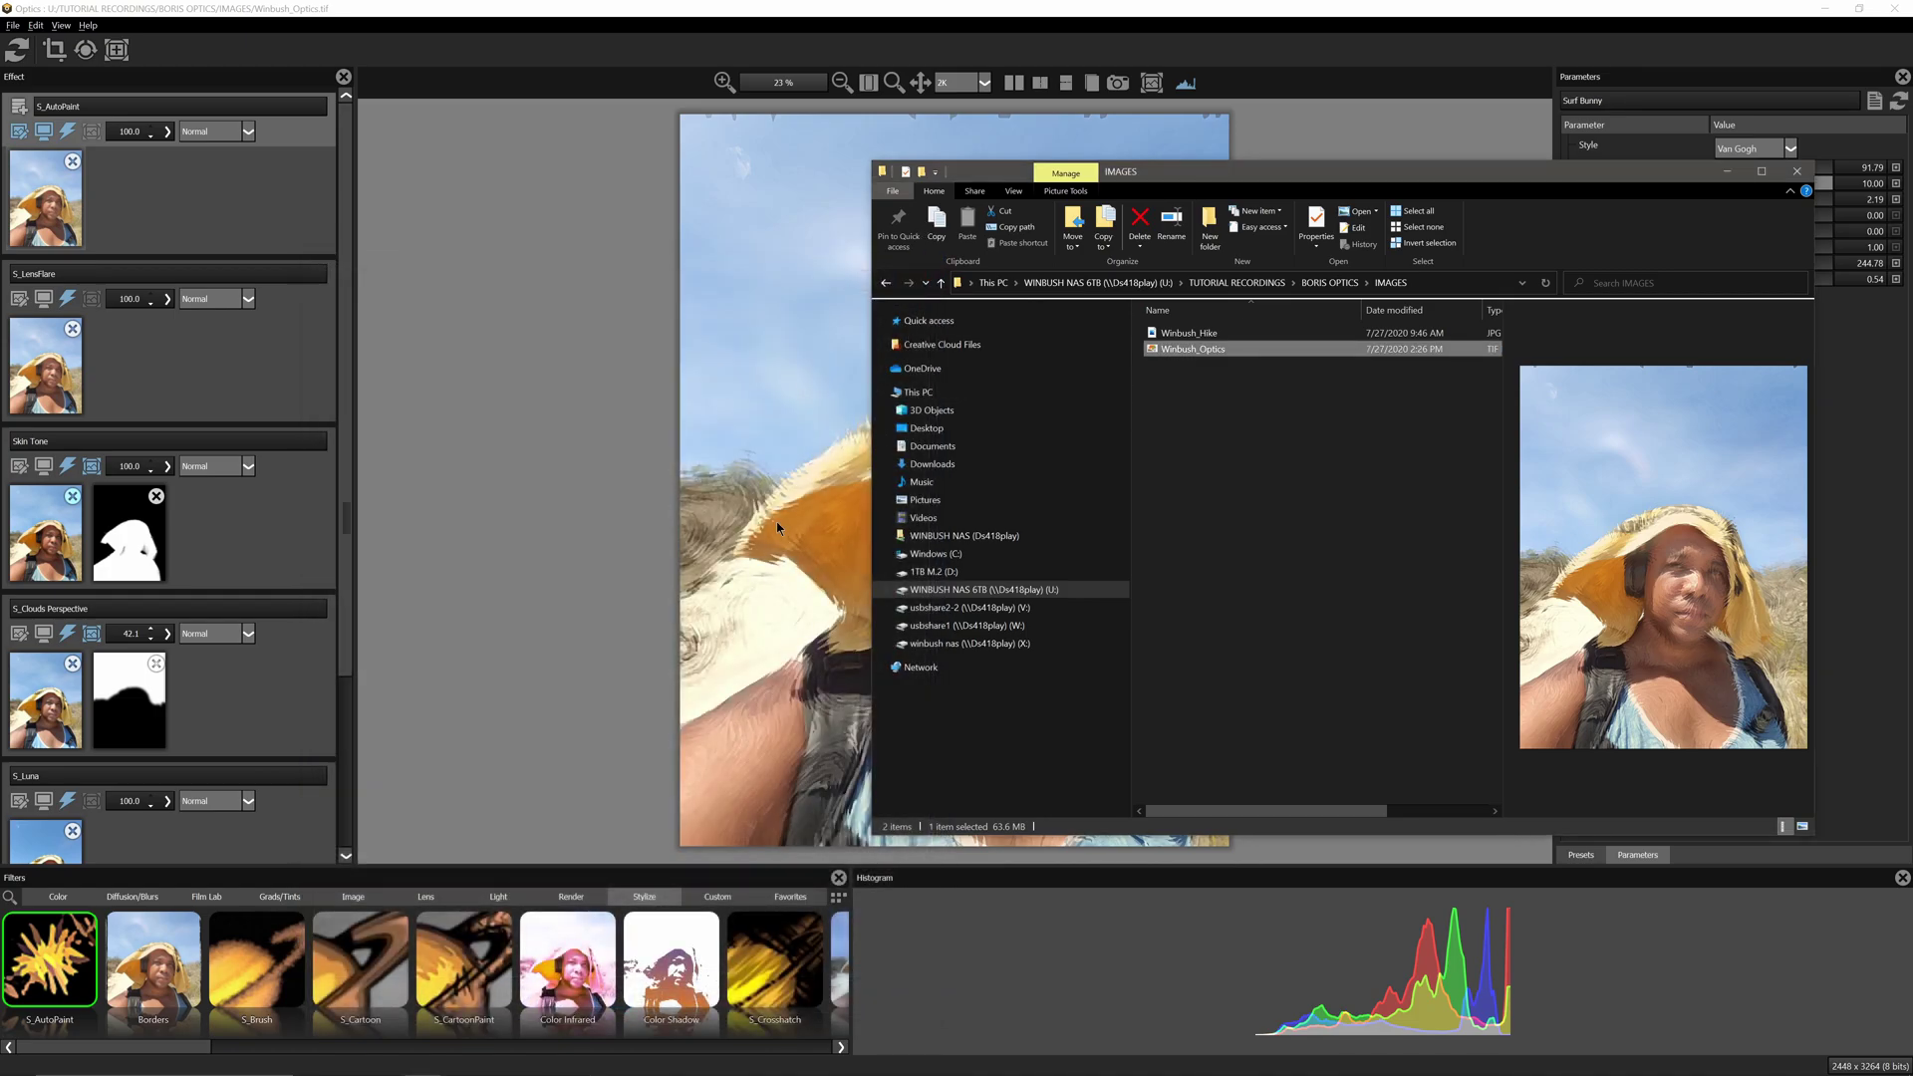
pyautogui.click(776, 525)
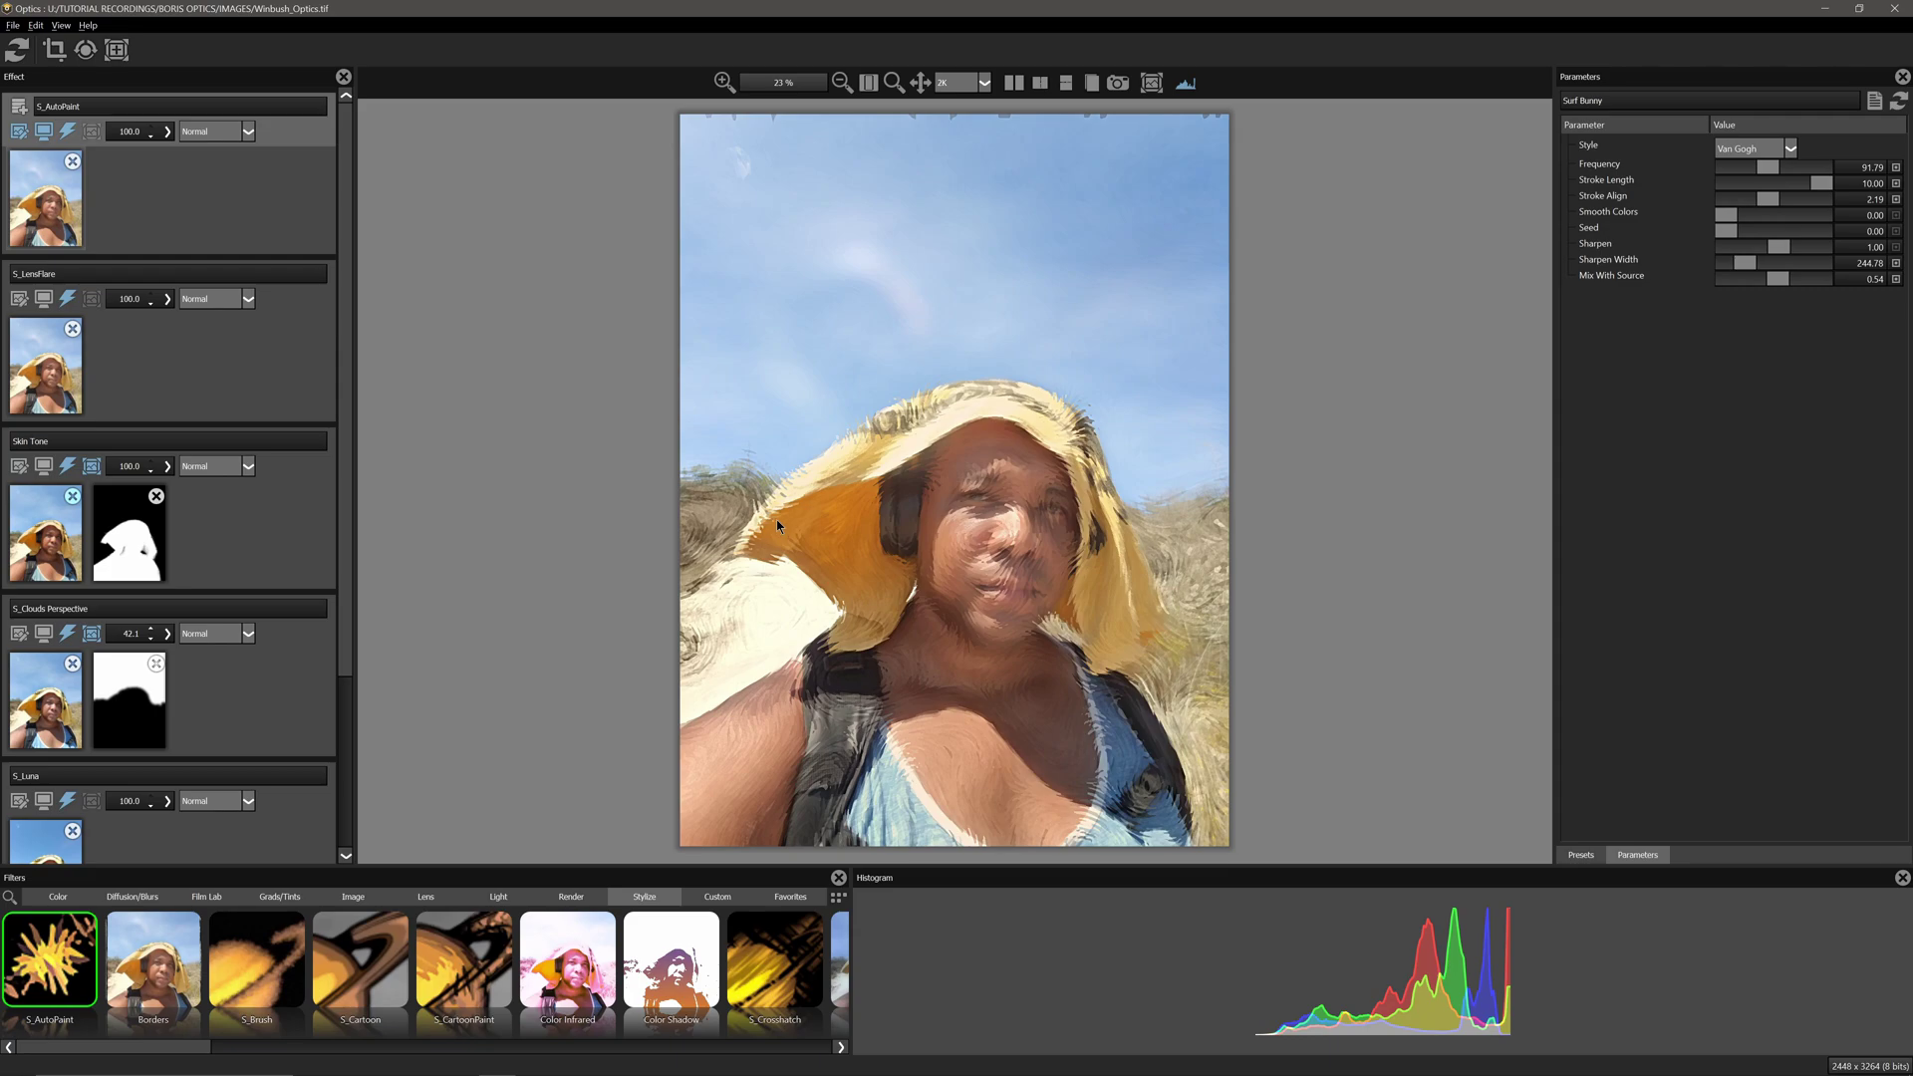
# - Save the current effect setup to the Desktop as an Optics setup file named Winbush_Hike
pyautogui.click(14, 26)
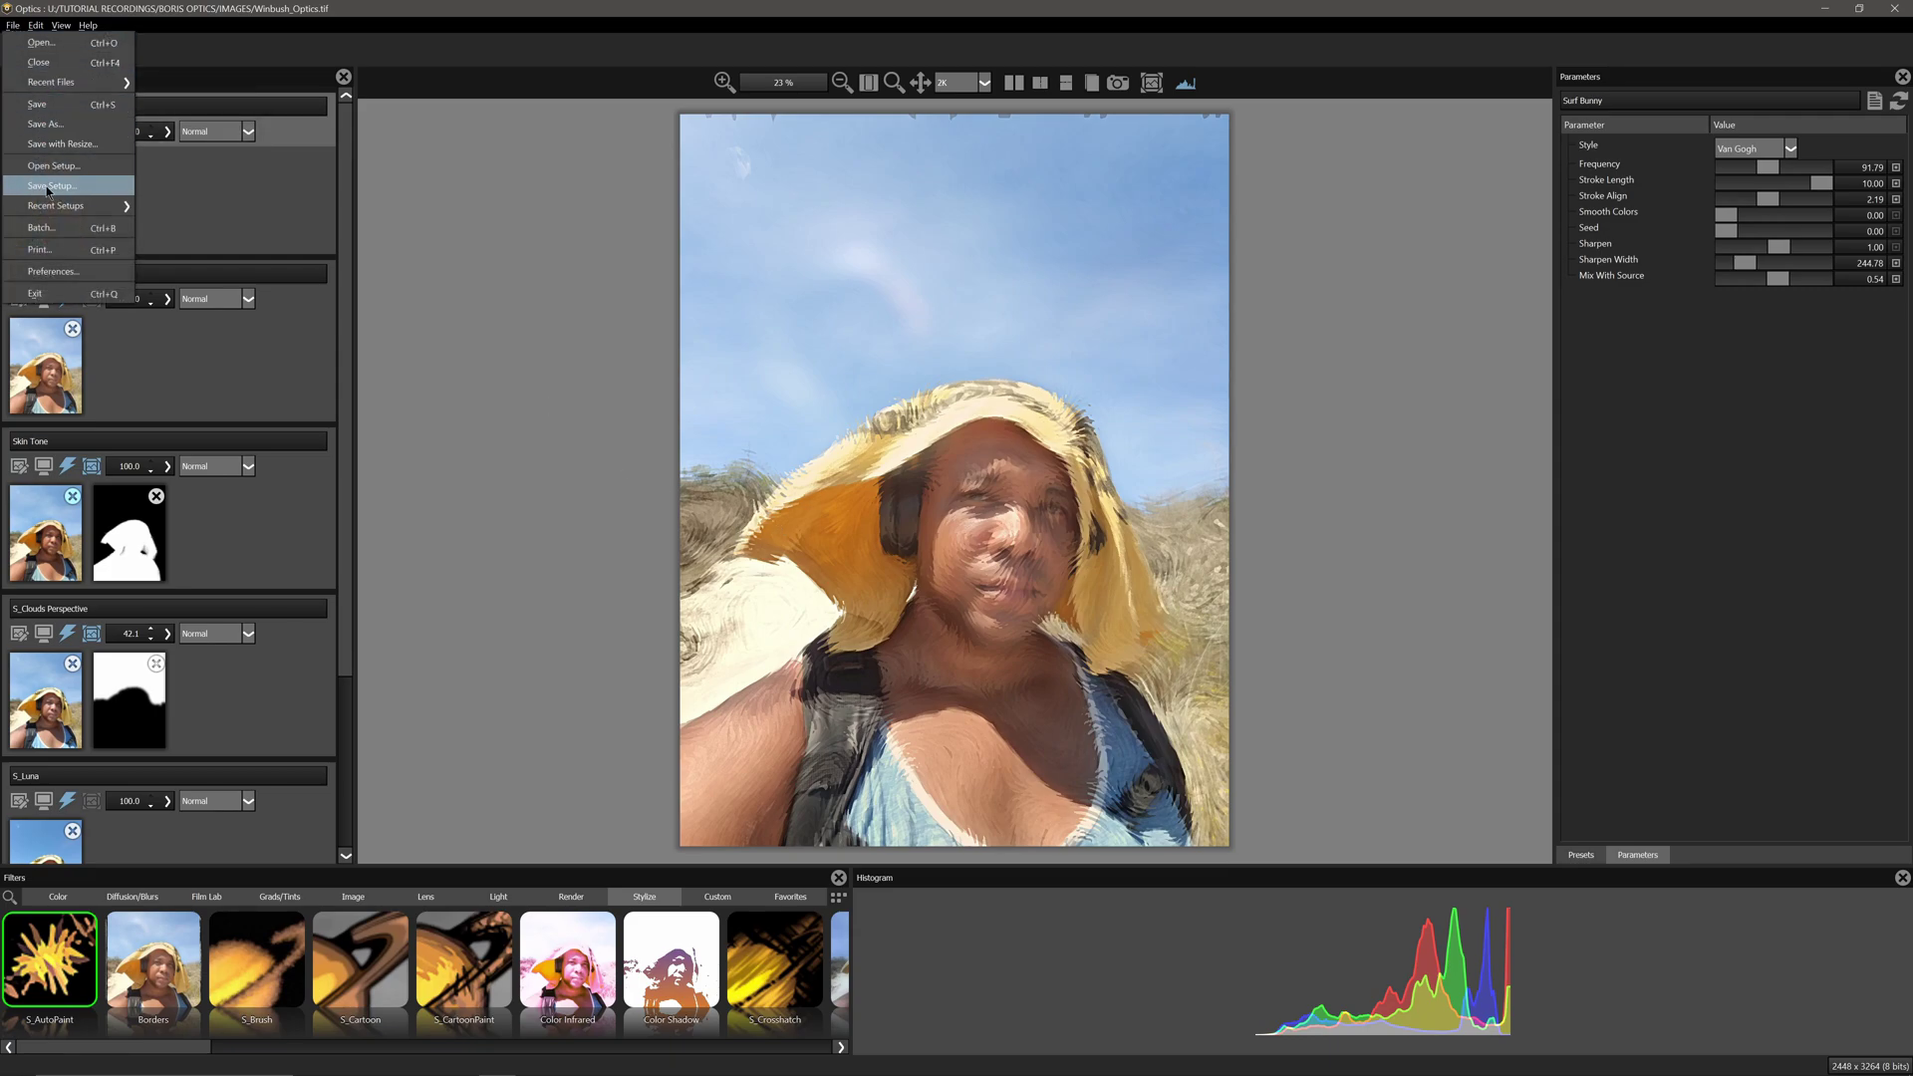
pyautogui.click(53, 187)
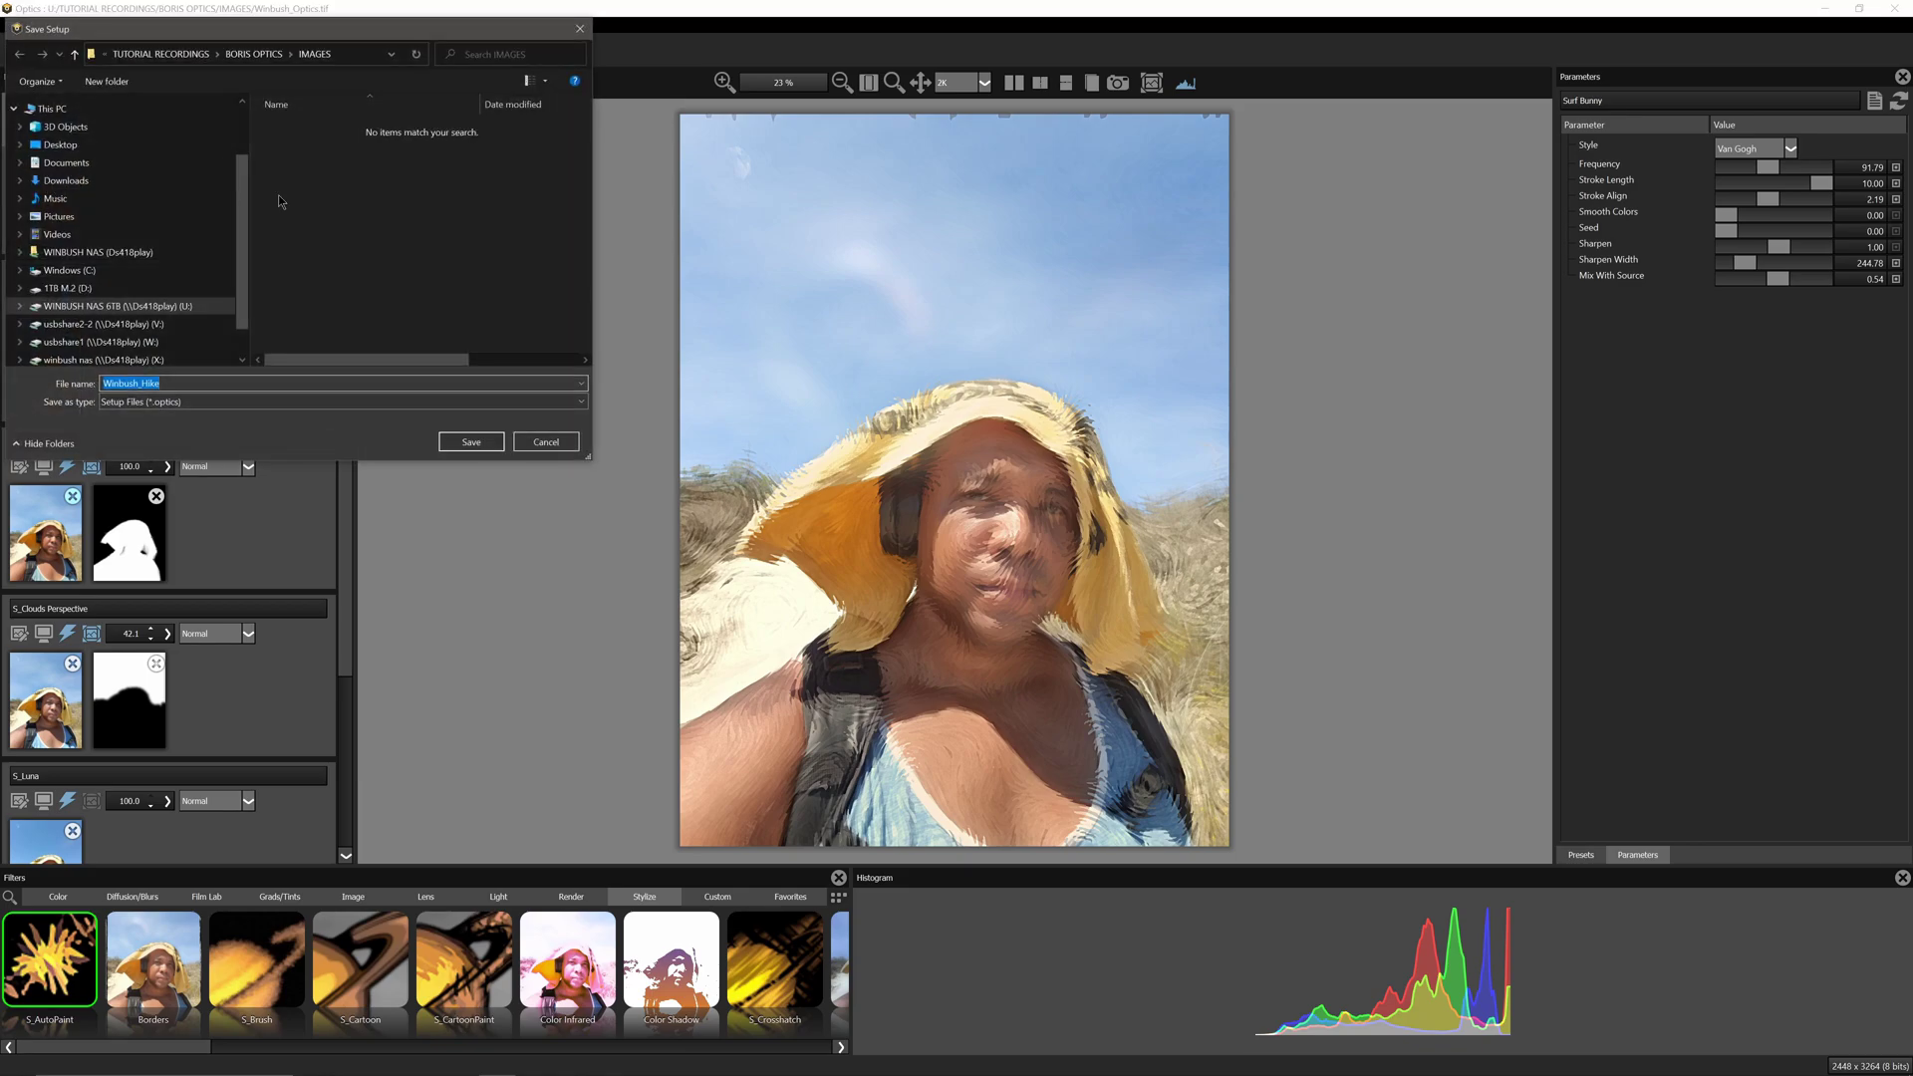
pyautogui.moveTo(335, 30); pyautogui.dragTo(555, 60)
pyautogui.click(289, 169)
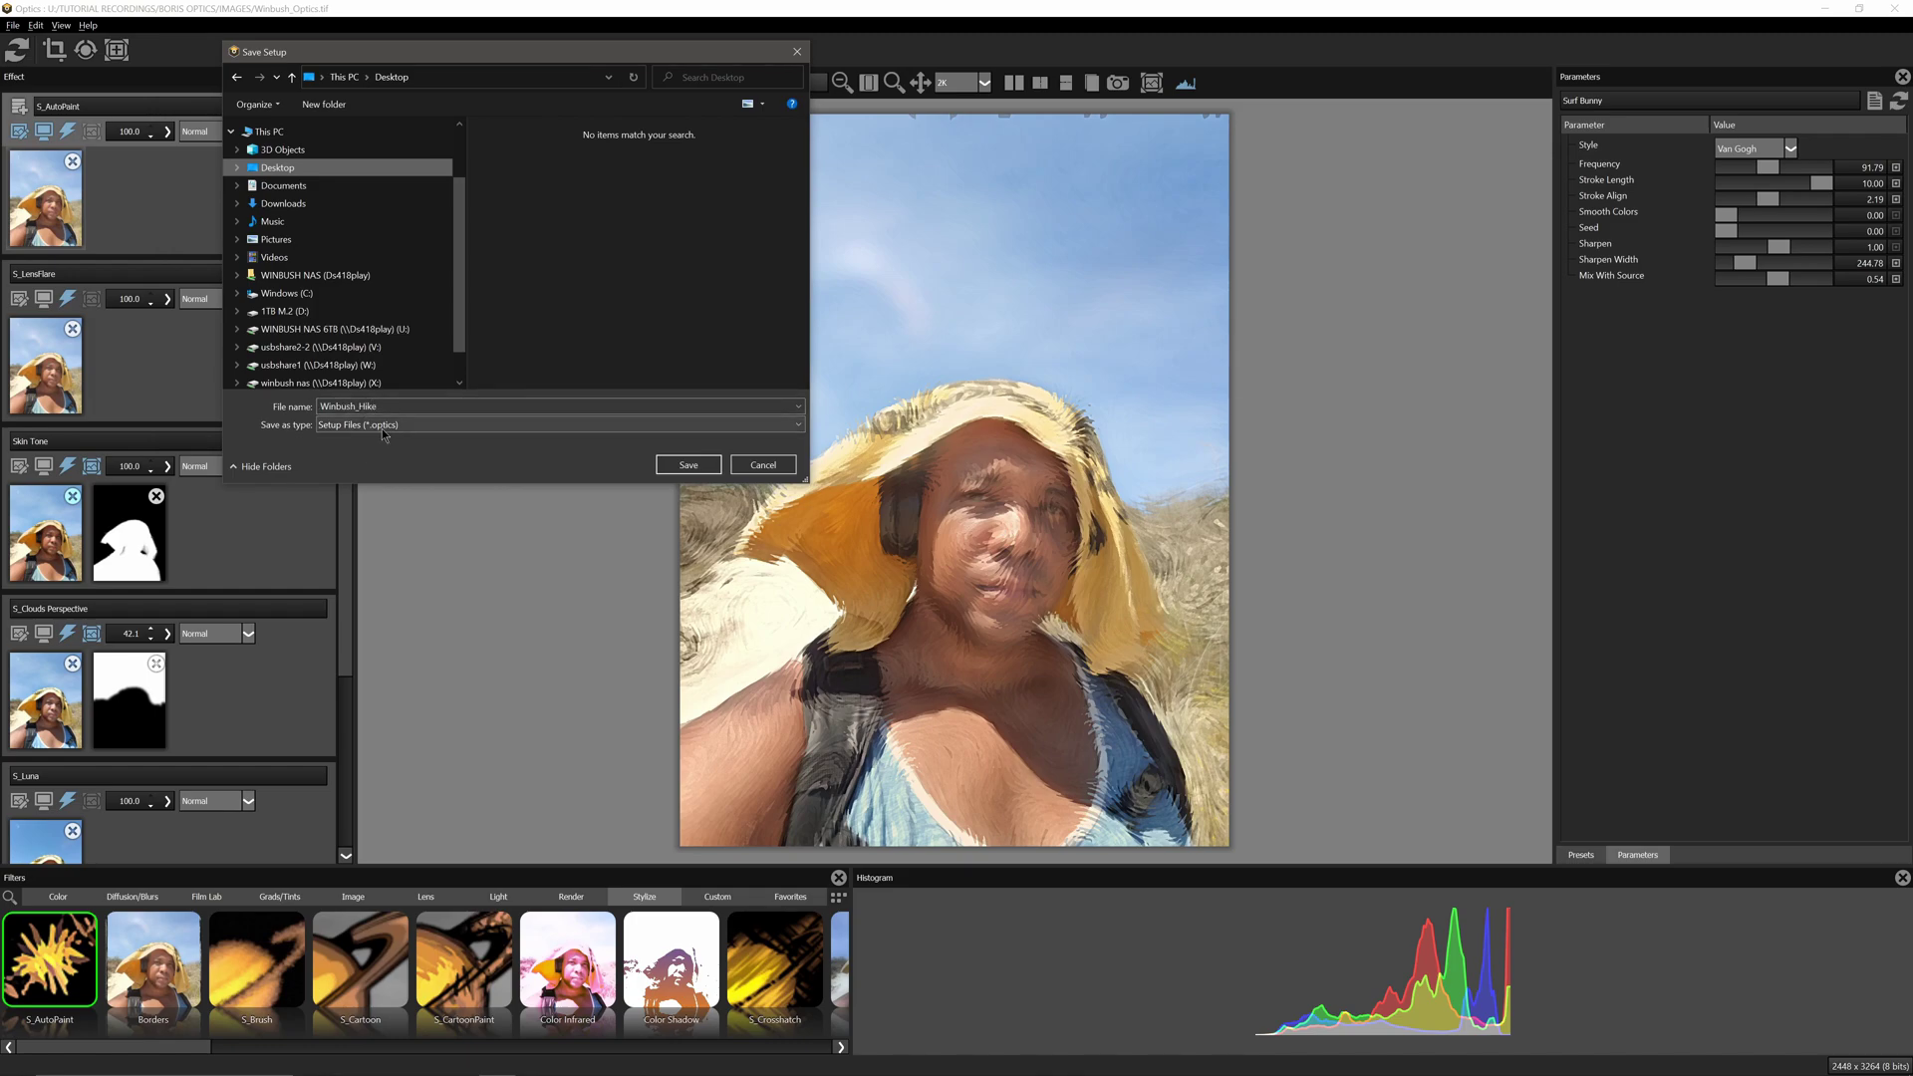
pyautogui.click(681, 467)
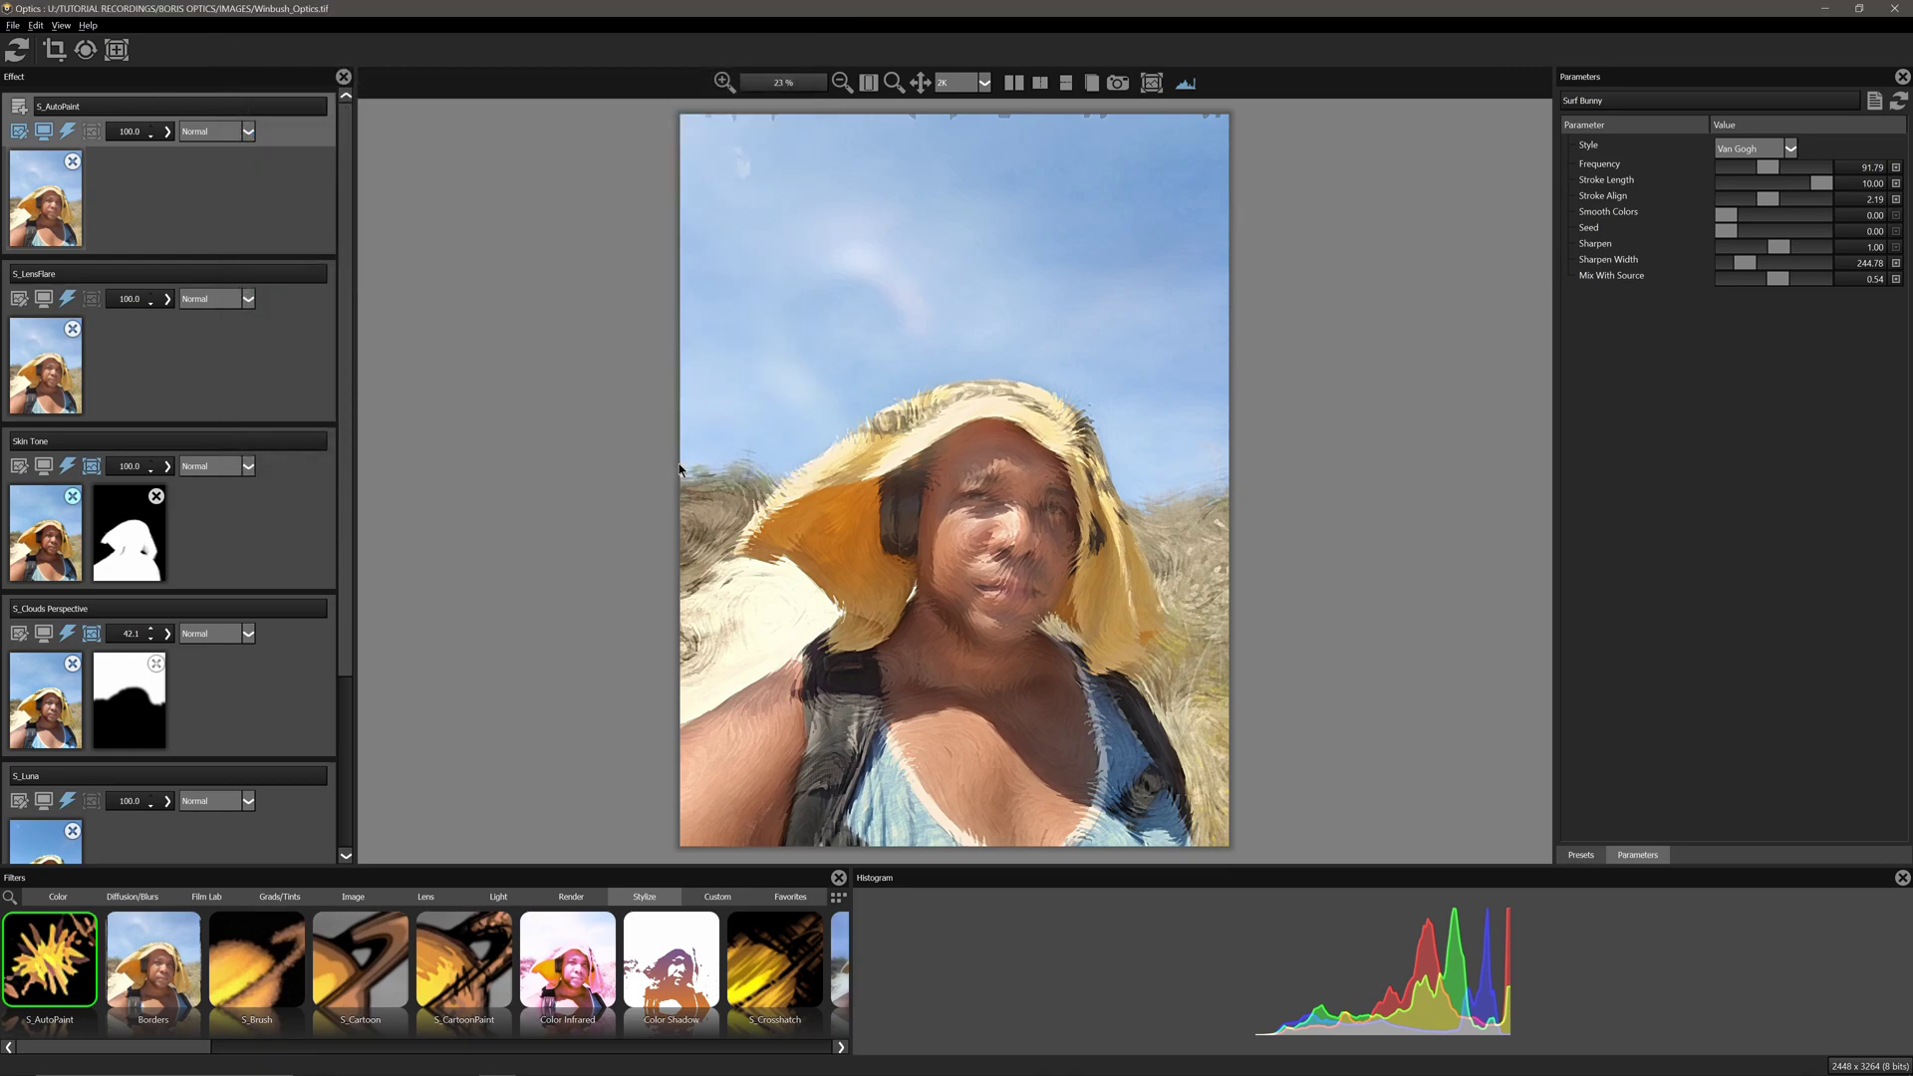
# - Close Optics and the File Explorer window, and relaunch Optics from the desktop
pyautogui.click(1896, 8)
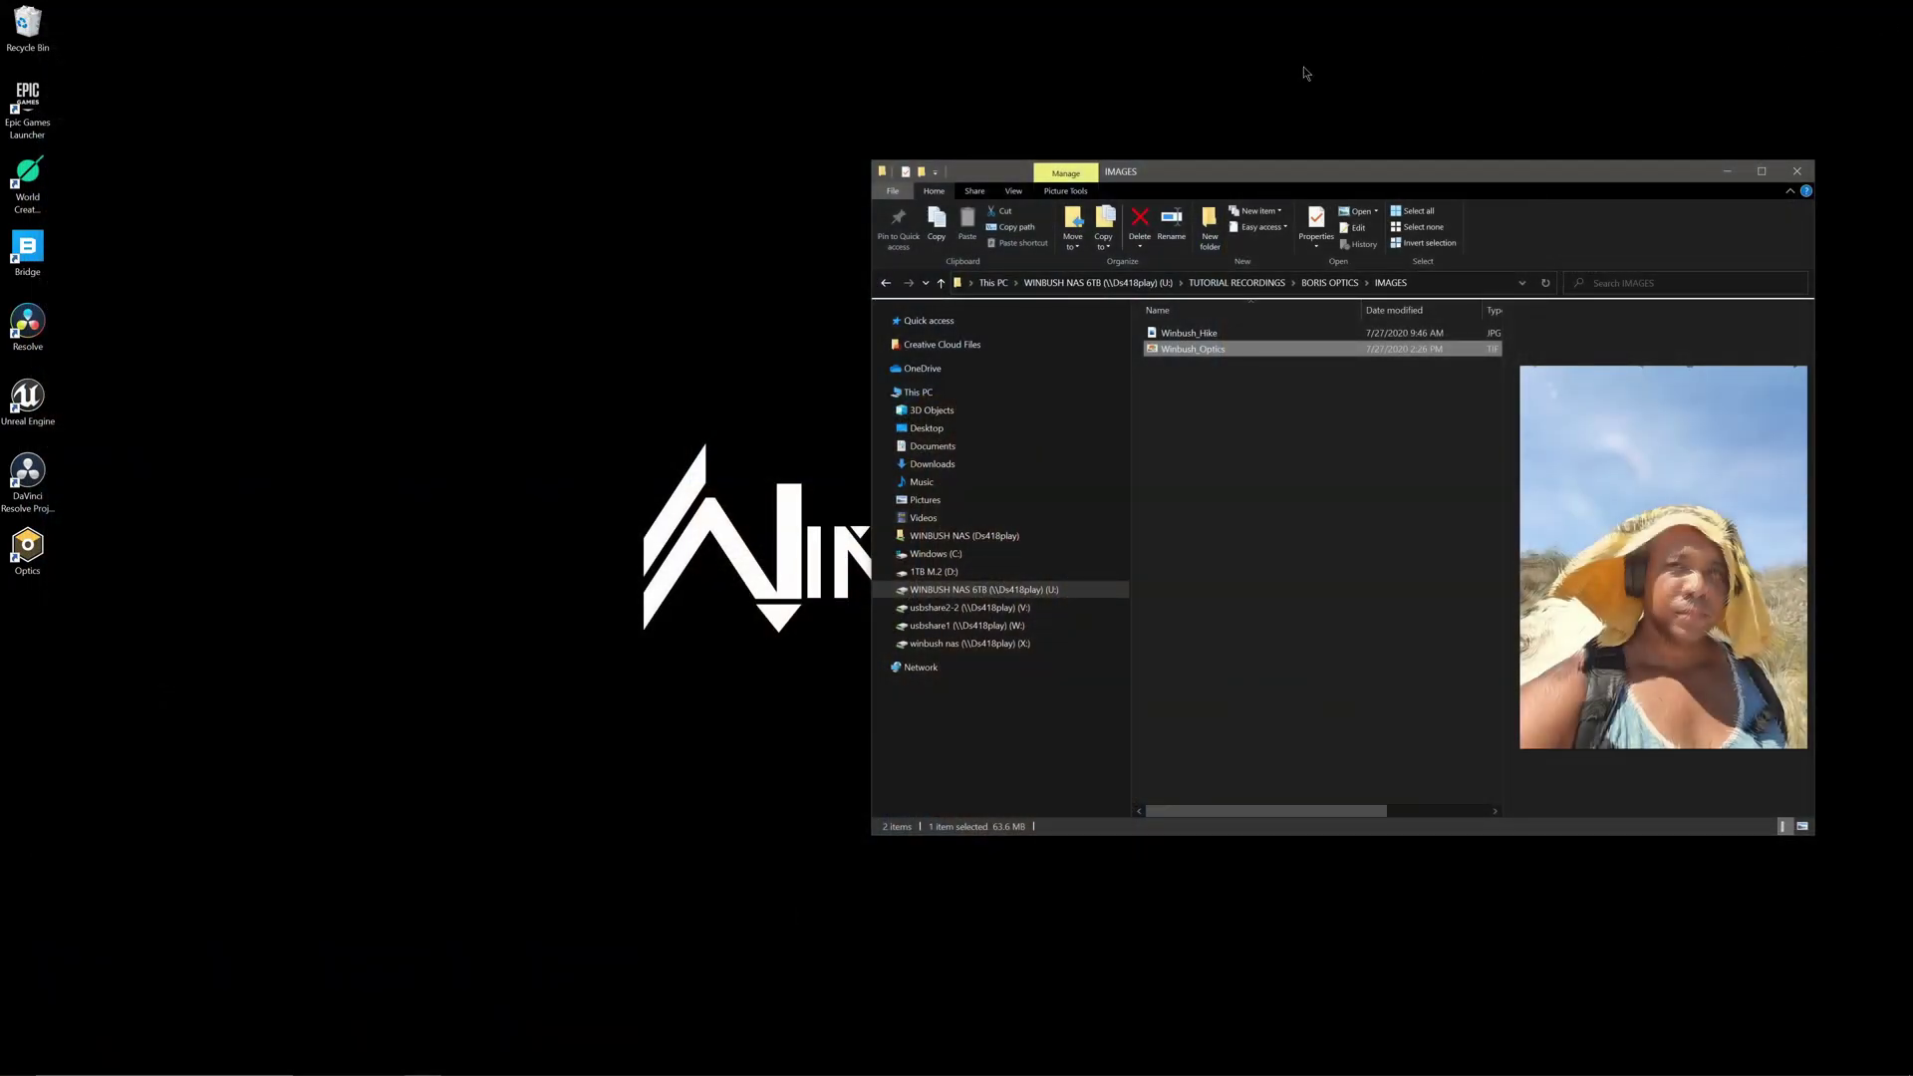
pyautogui.click(1798, 172)
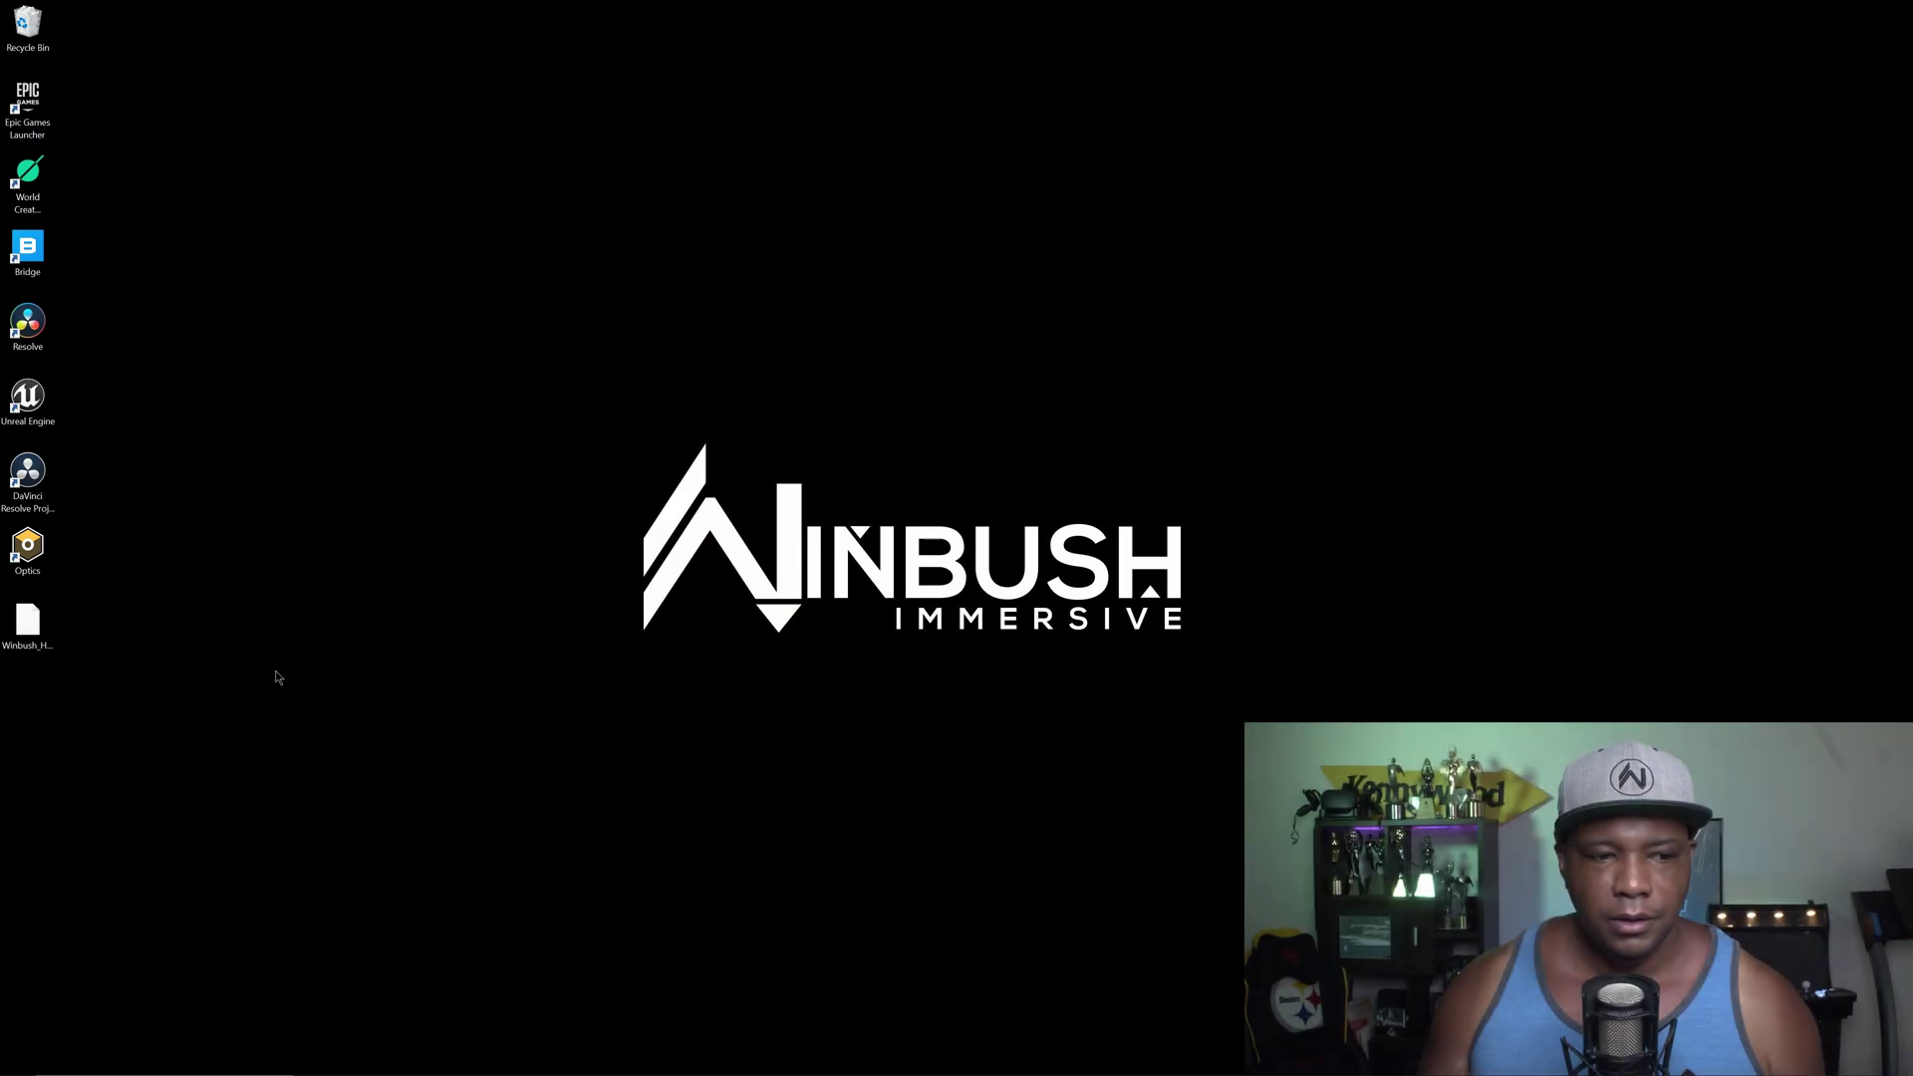
pyautogui.doubleClick(28, 546)
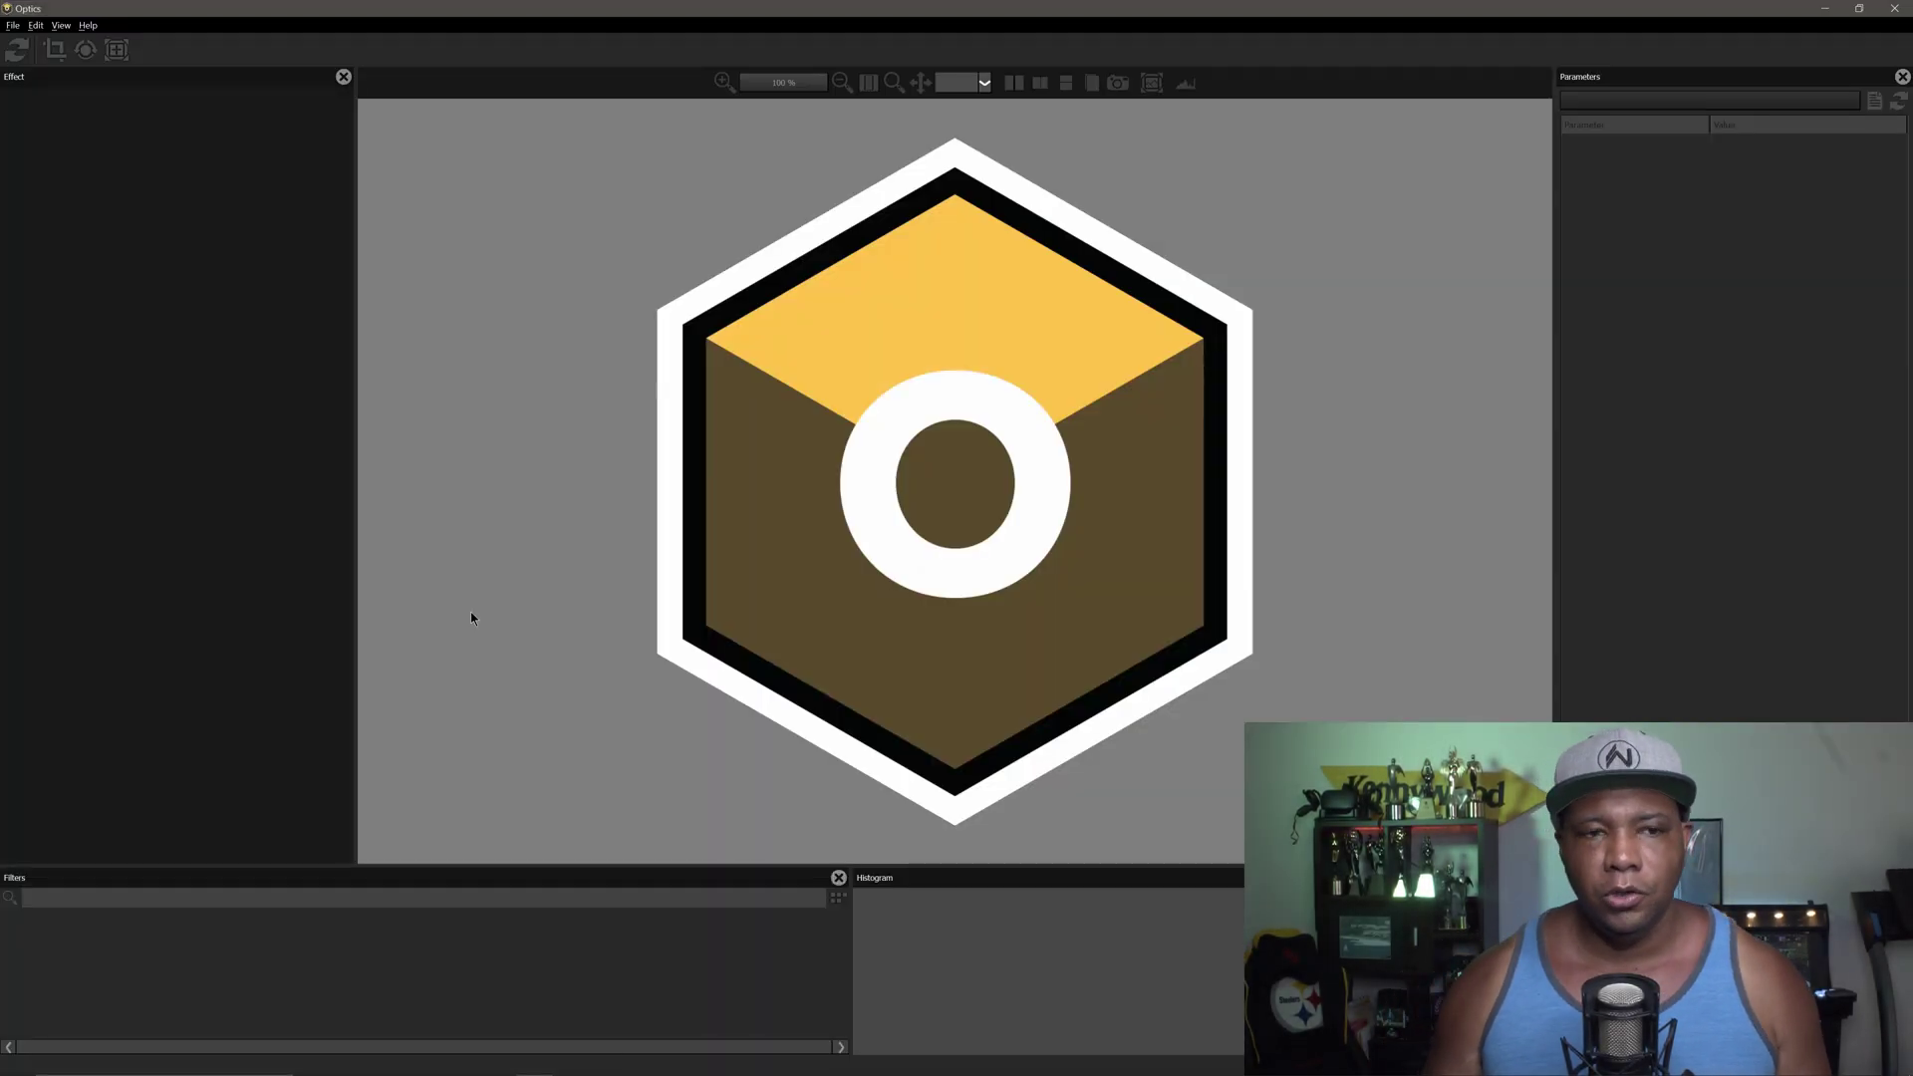
# - Open the original Winbush_Hike photo from the BORIS OPTICS IMAGES folder and rotate it counterclockwise into upright portrait orientation
pyautogui.click(13, 26)
pyautogui.moveTo(40, 88)
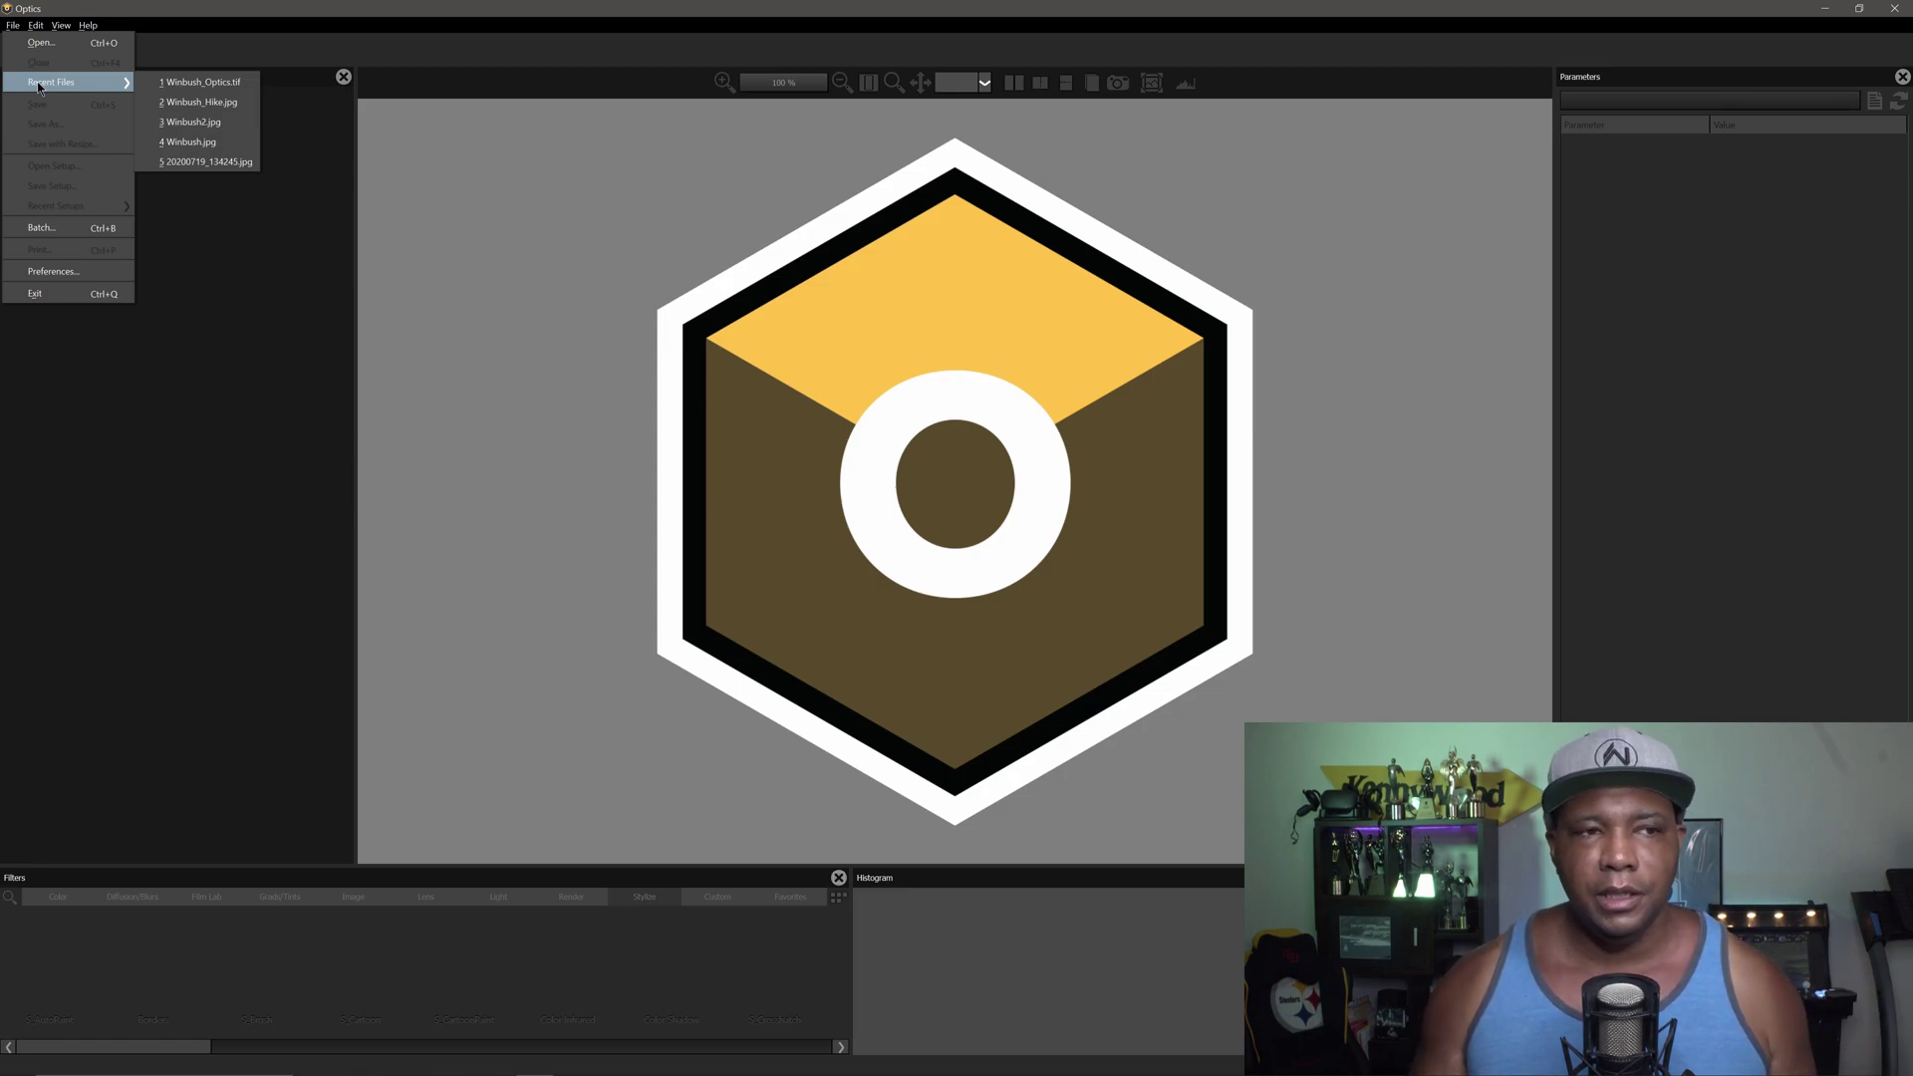
pyautogui.click(42, 43)
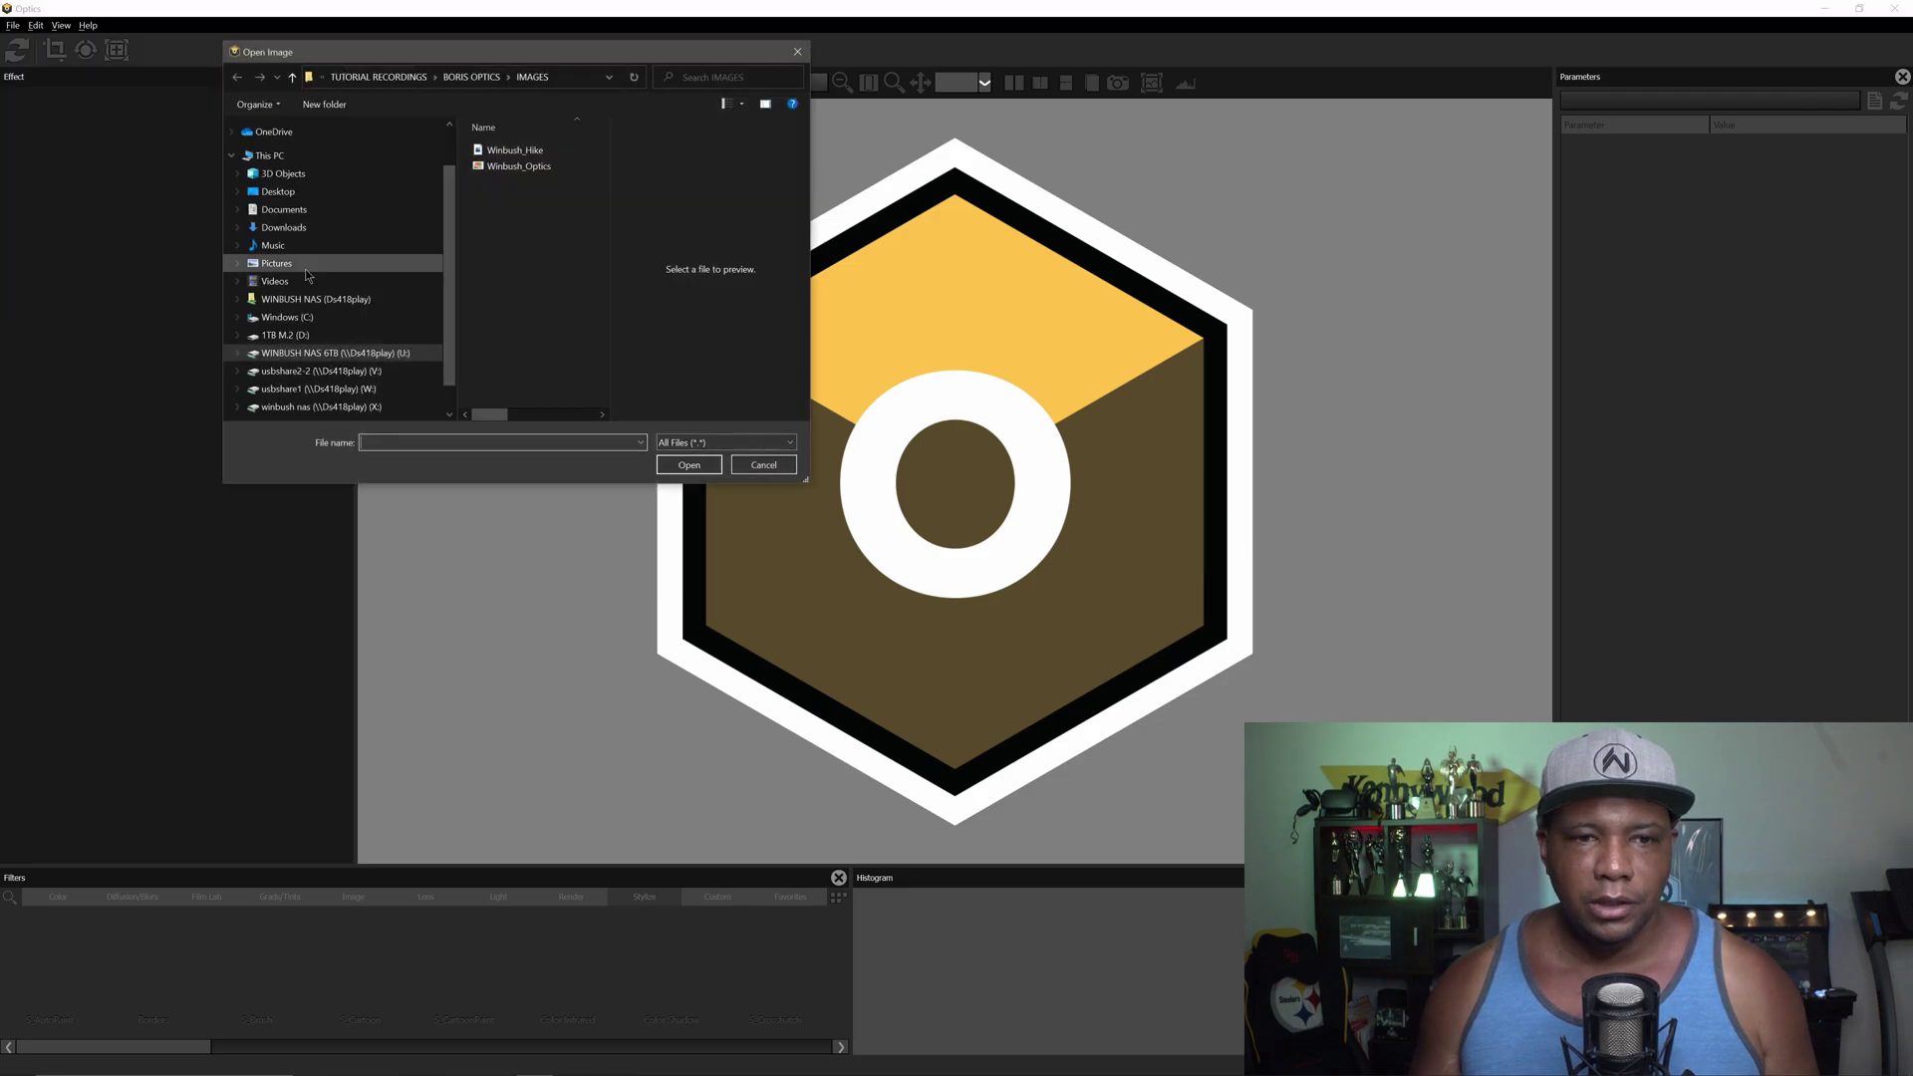
pyautogui.click(593, 154)
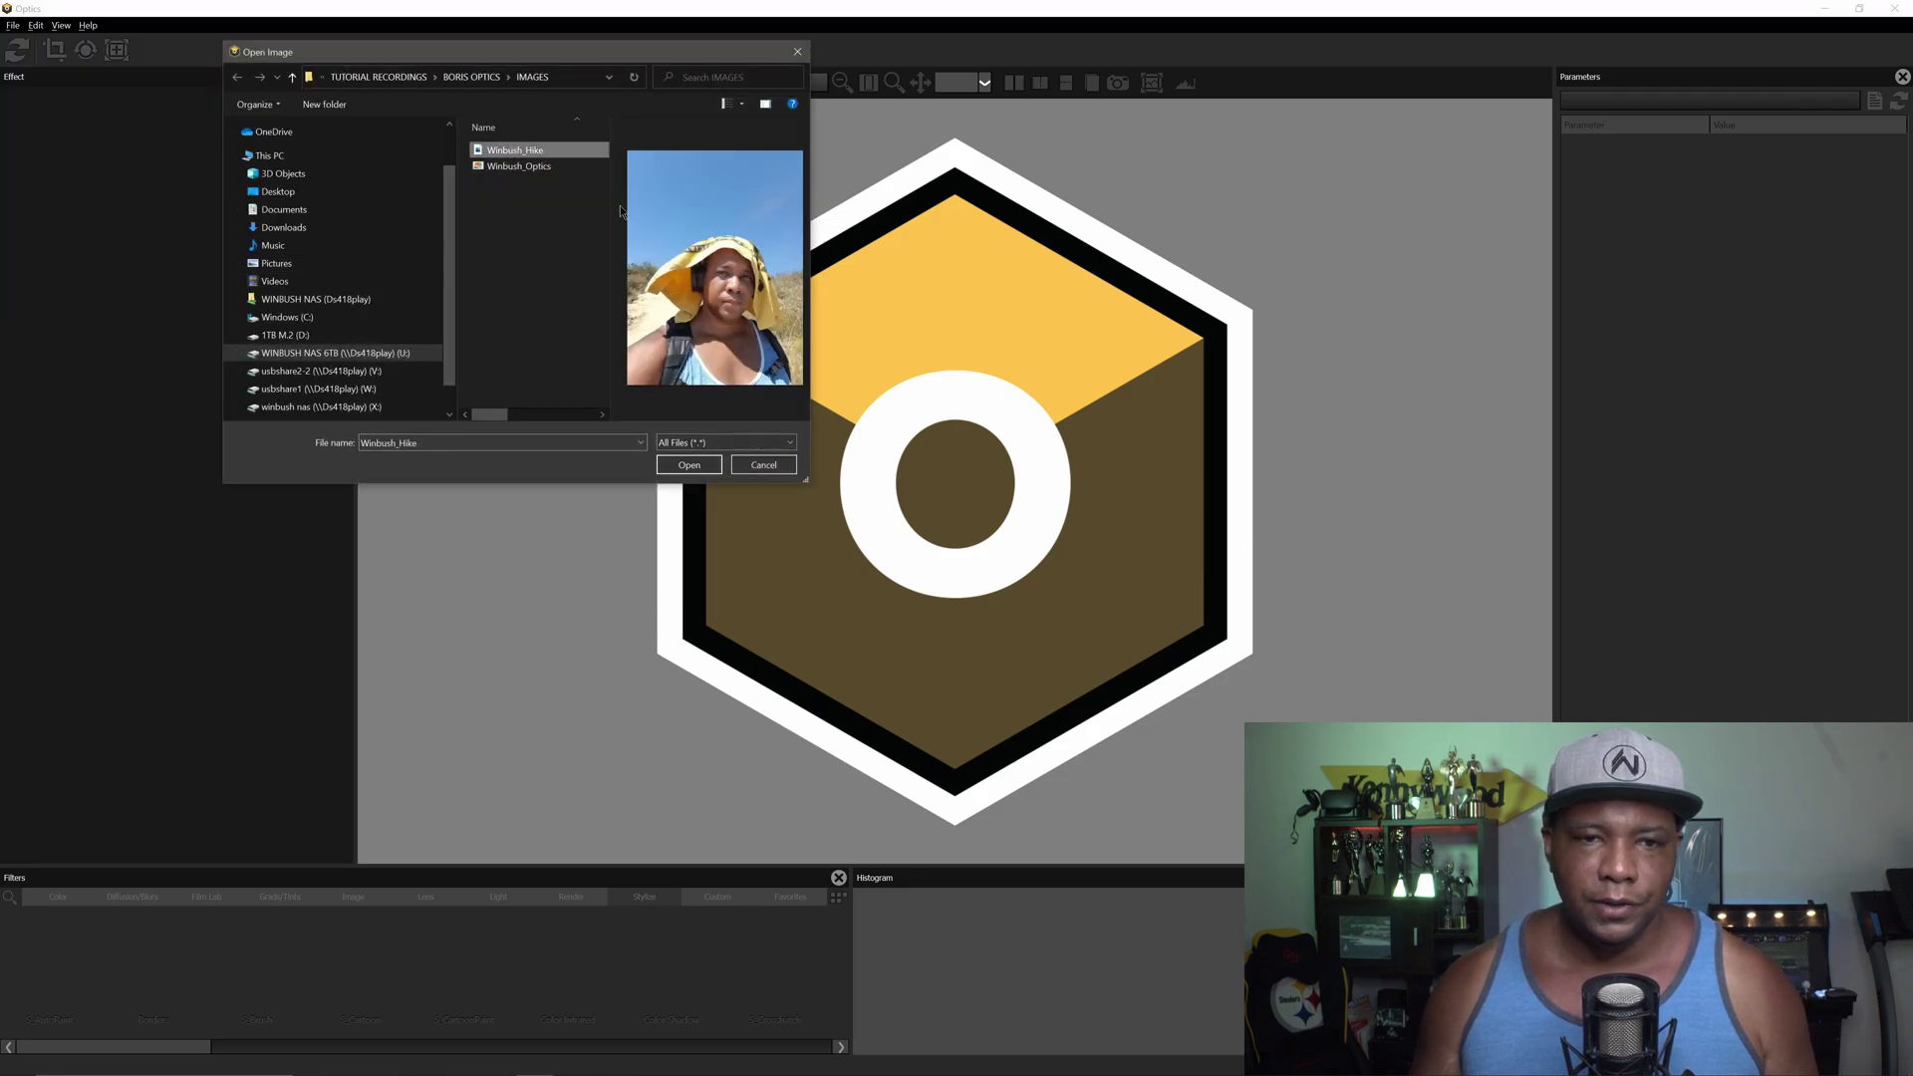
pyautogui.click(686, 465)
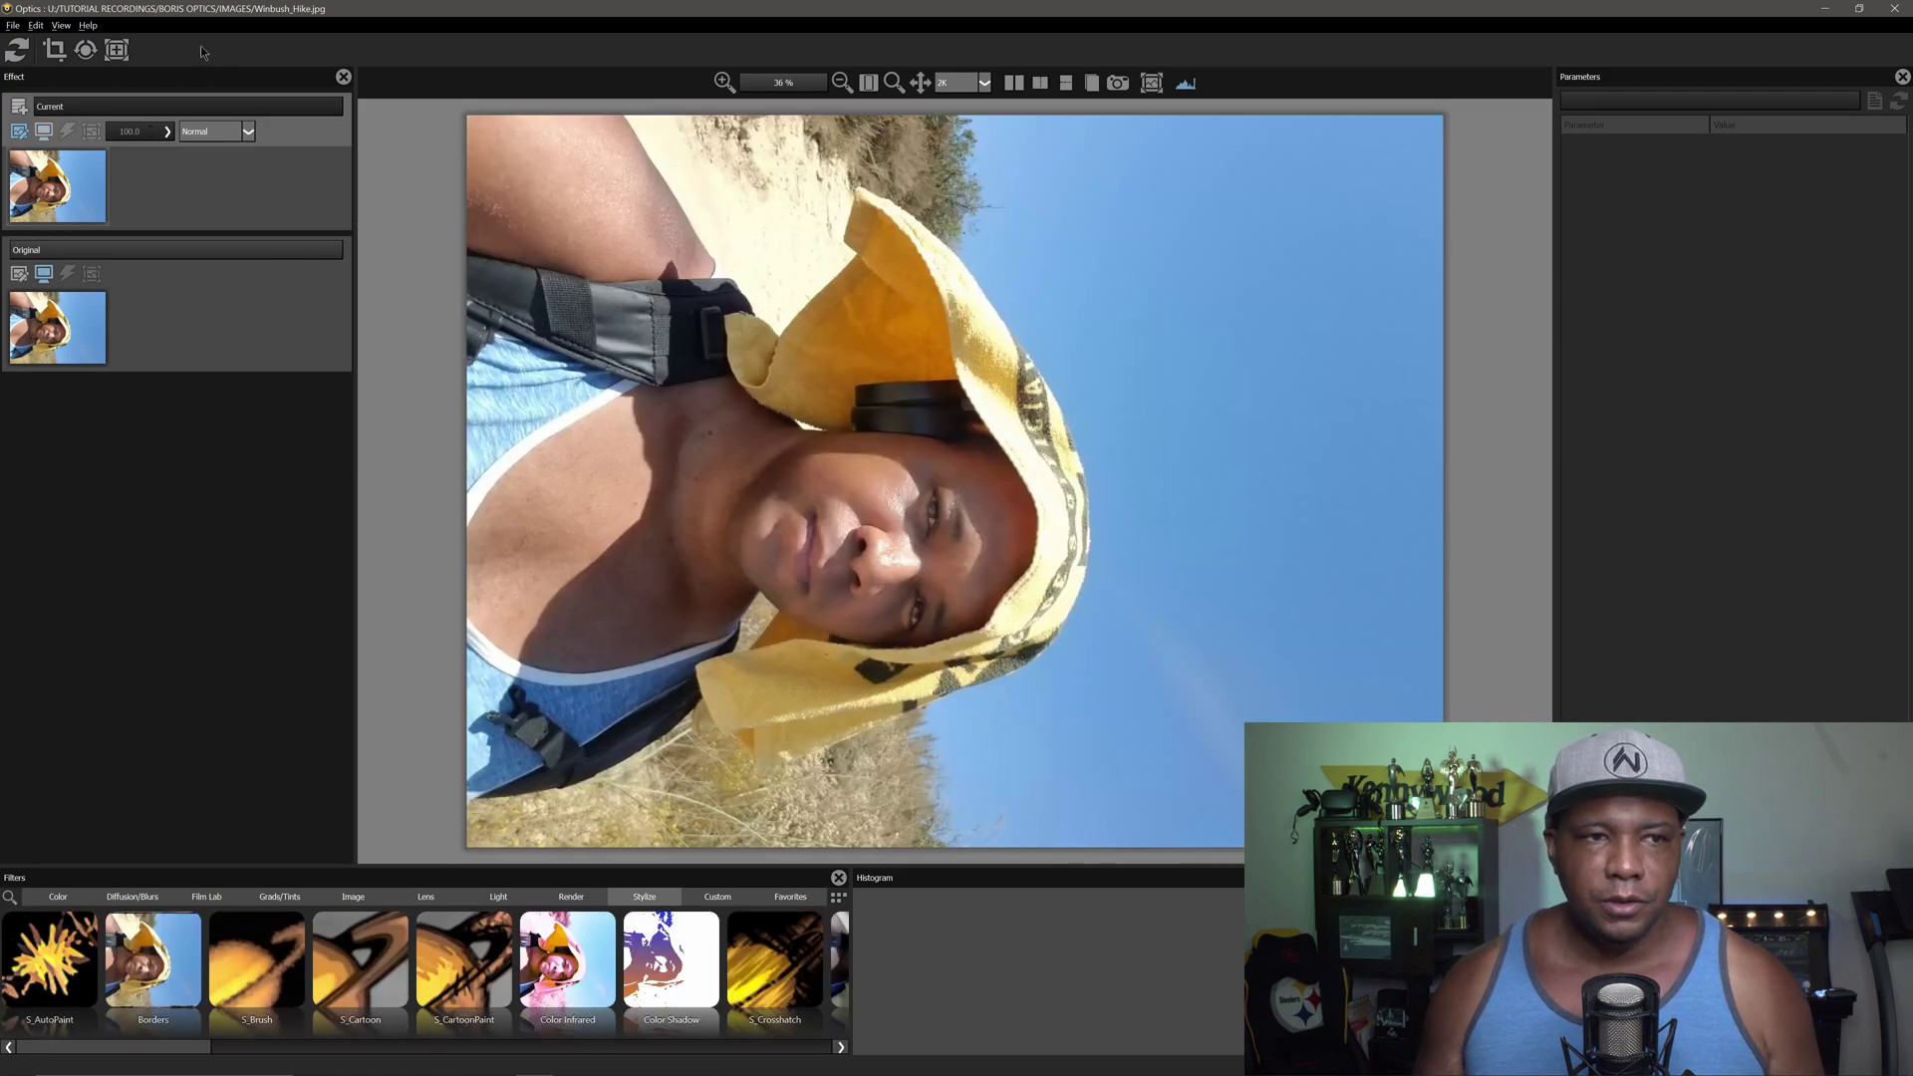
pyautogui.click(86, 48)
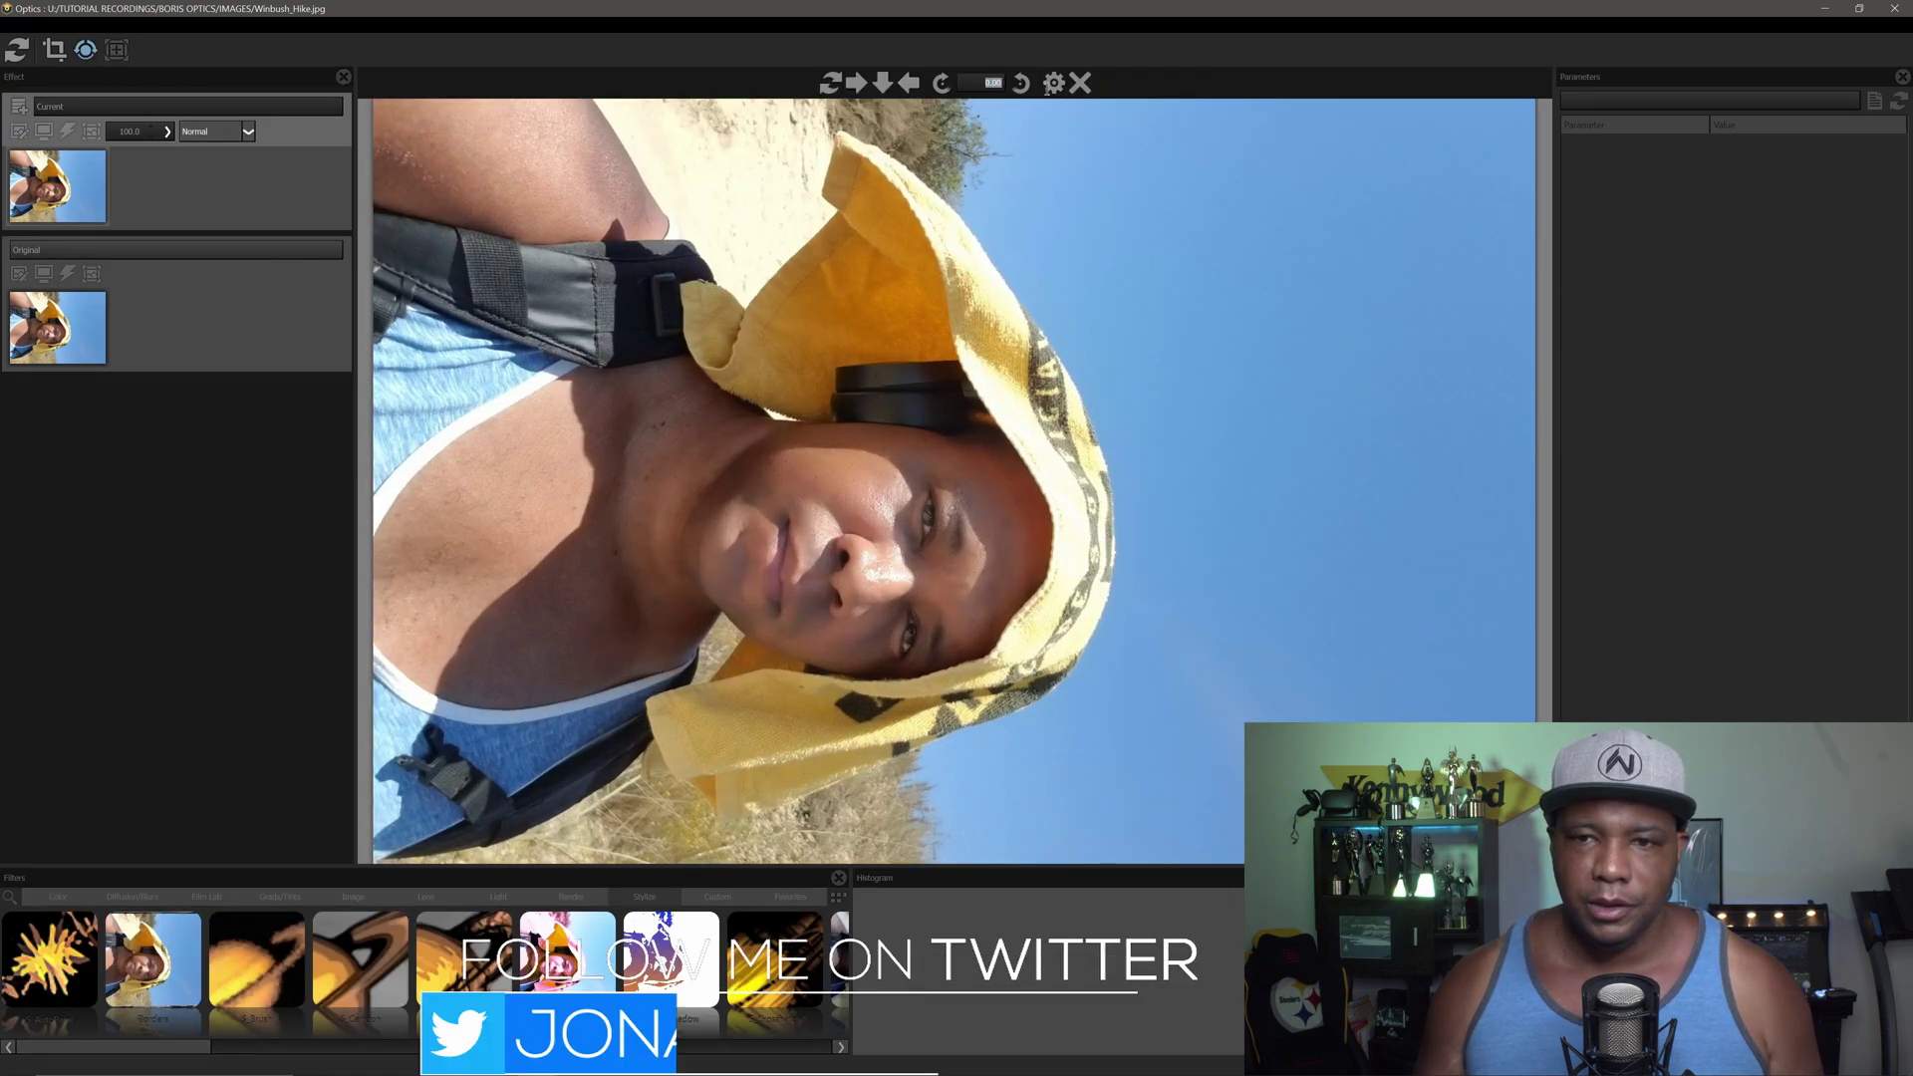
pyautogui.click(942, 82)
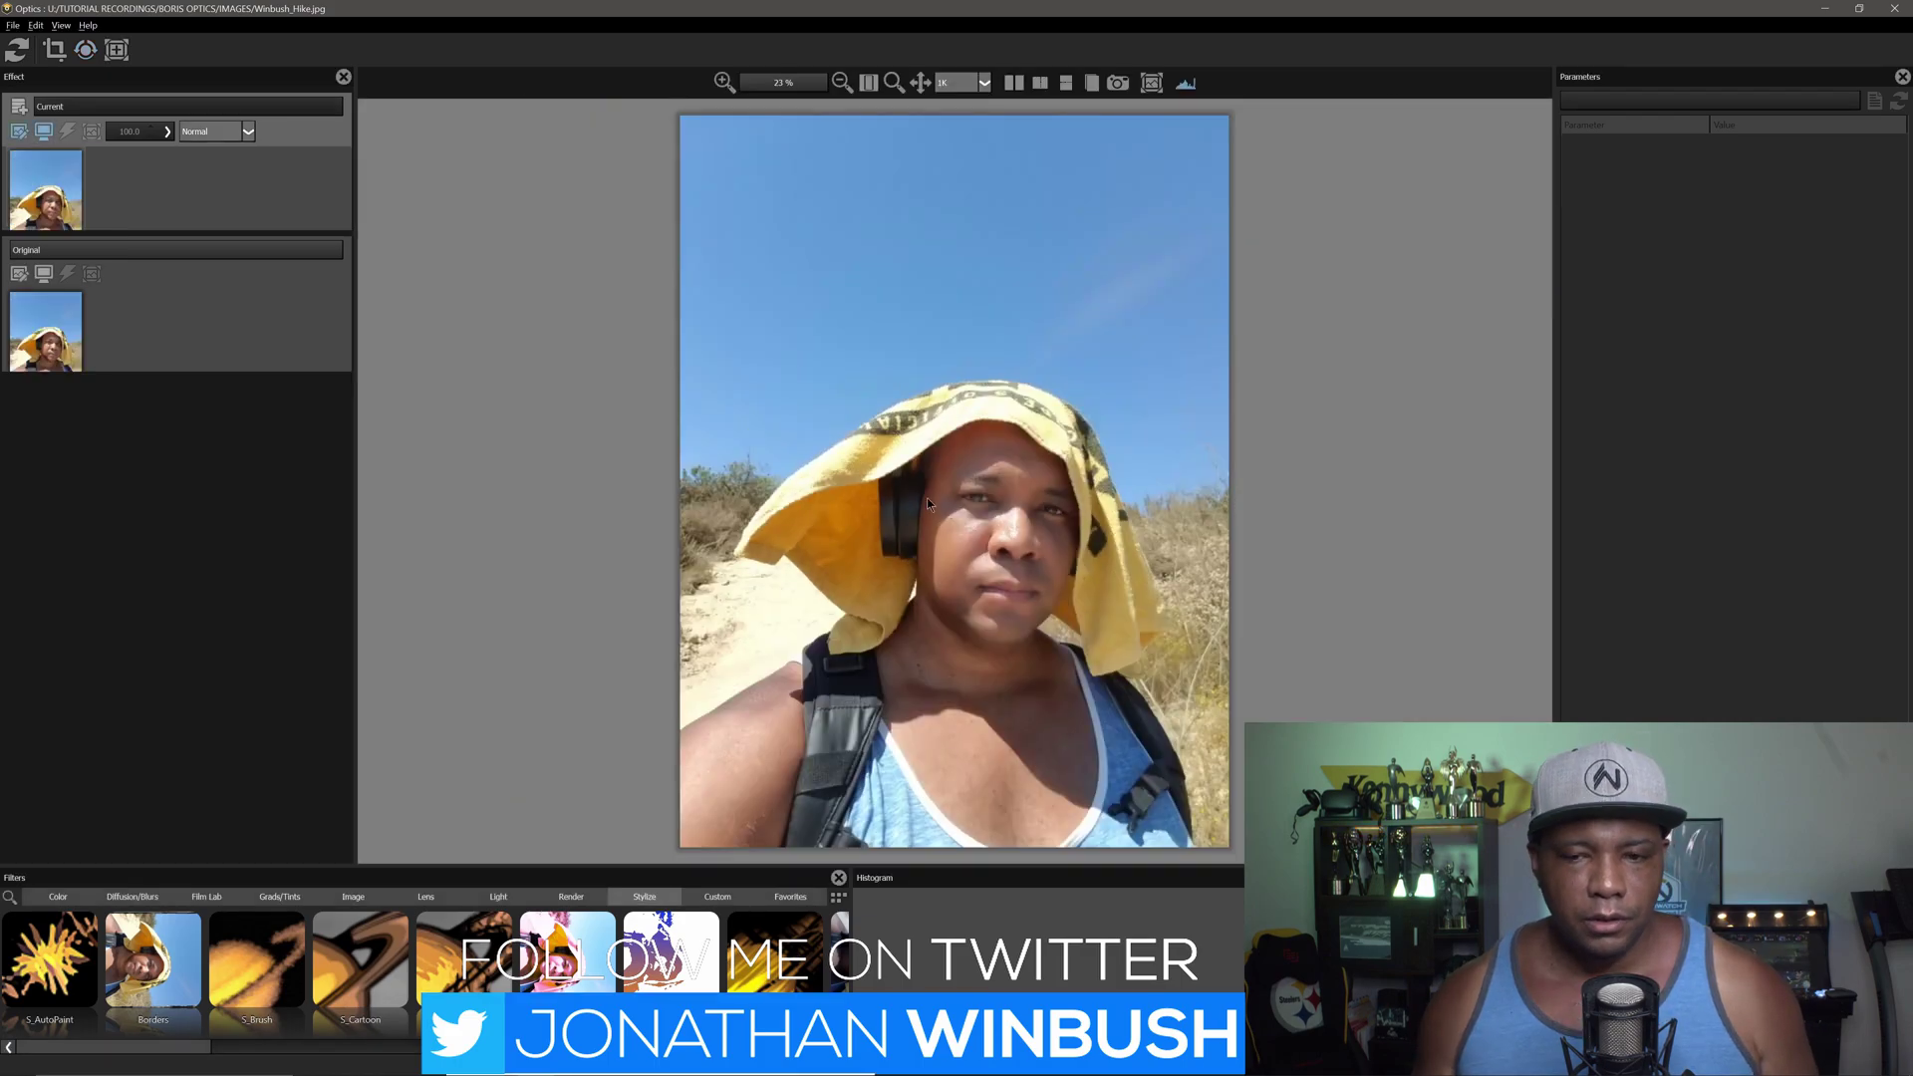
# - Load the recent setup Winbush_Hike.optics onto the upright original photo
pyautogui.click(13, 25)
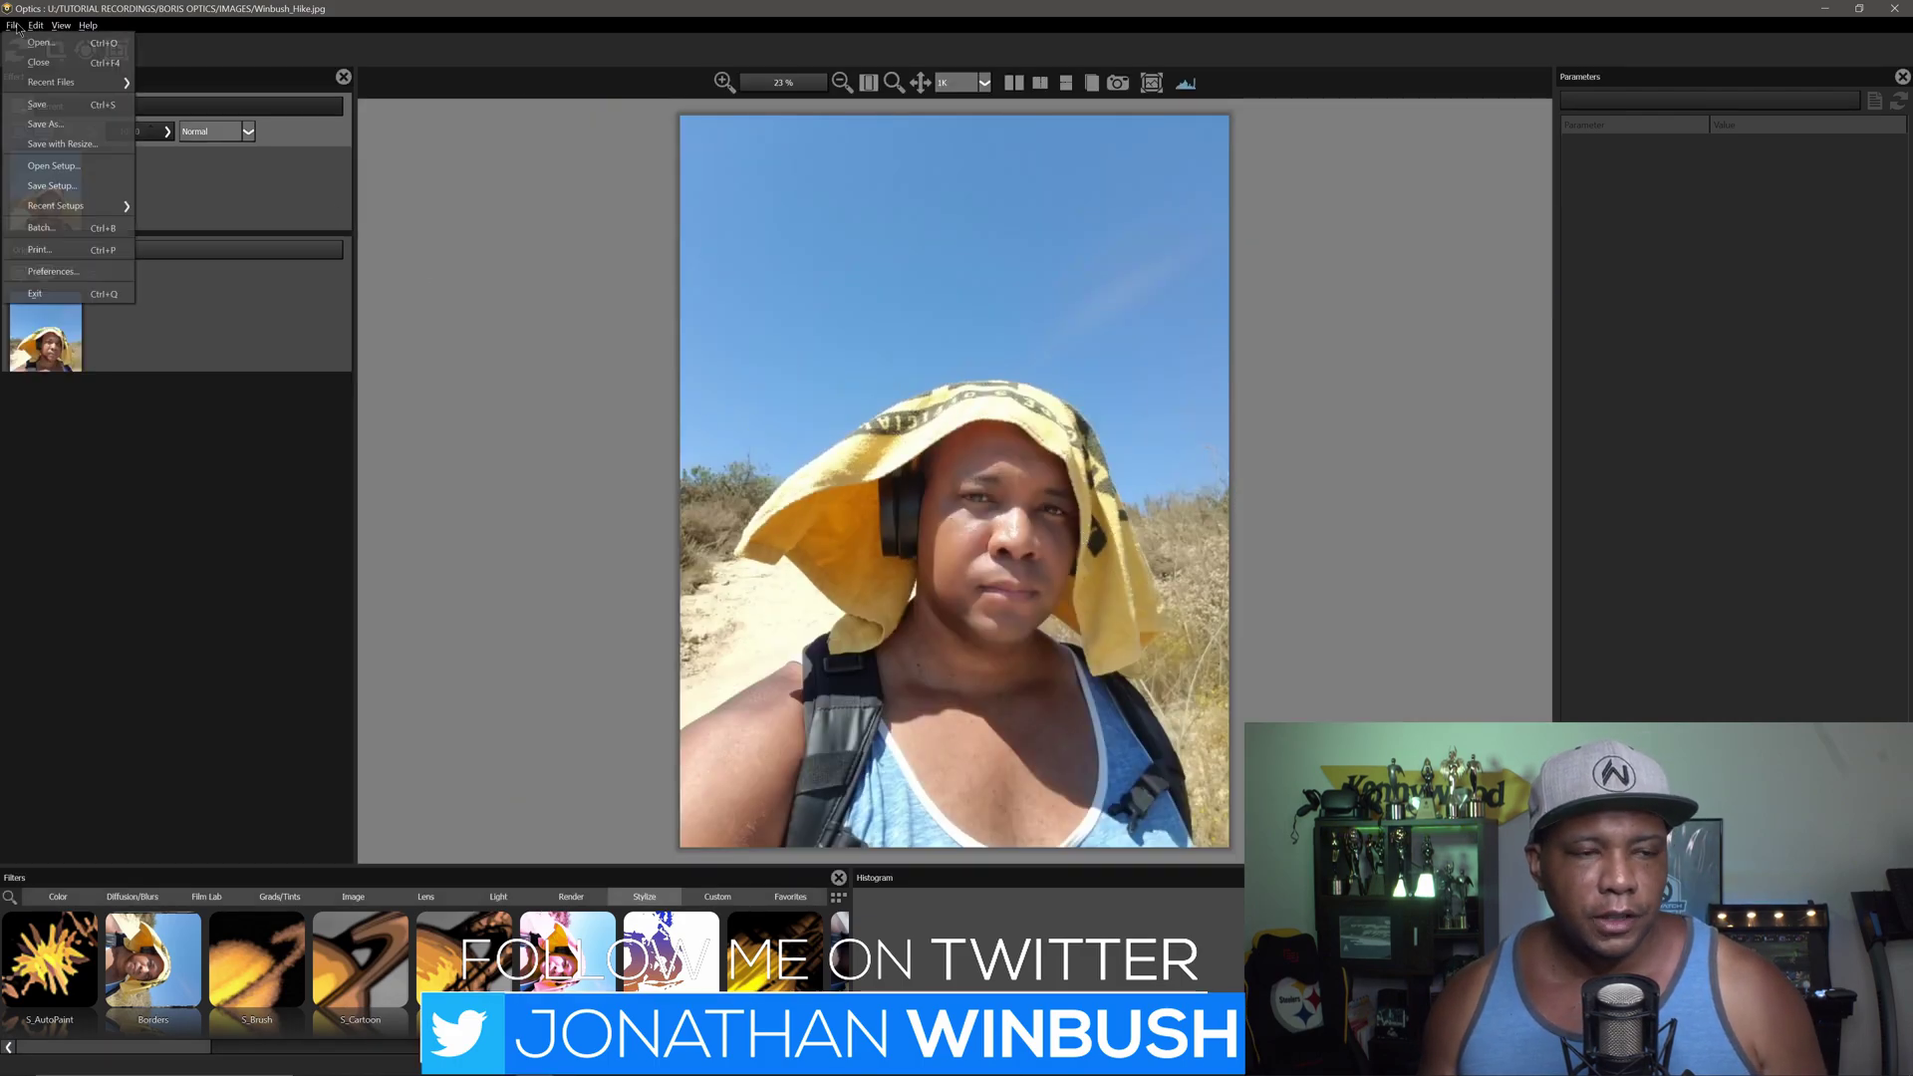
pyautogui.moveTo(44, 207)
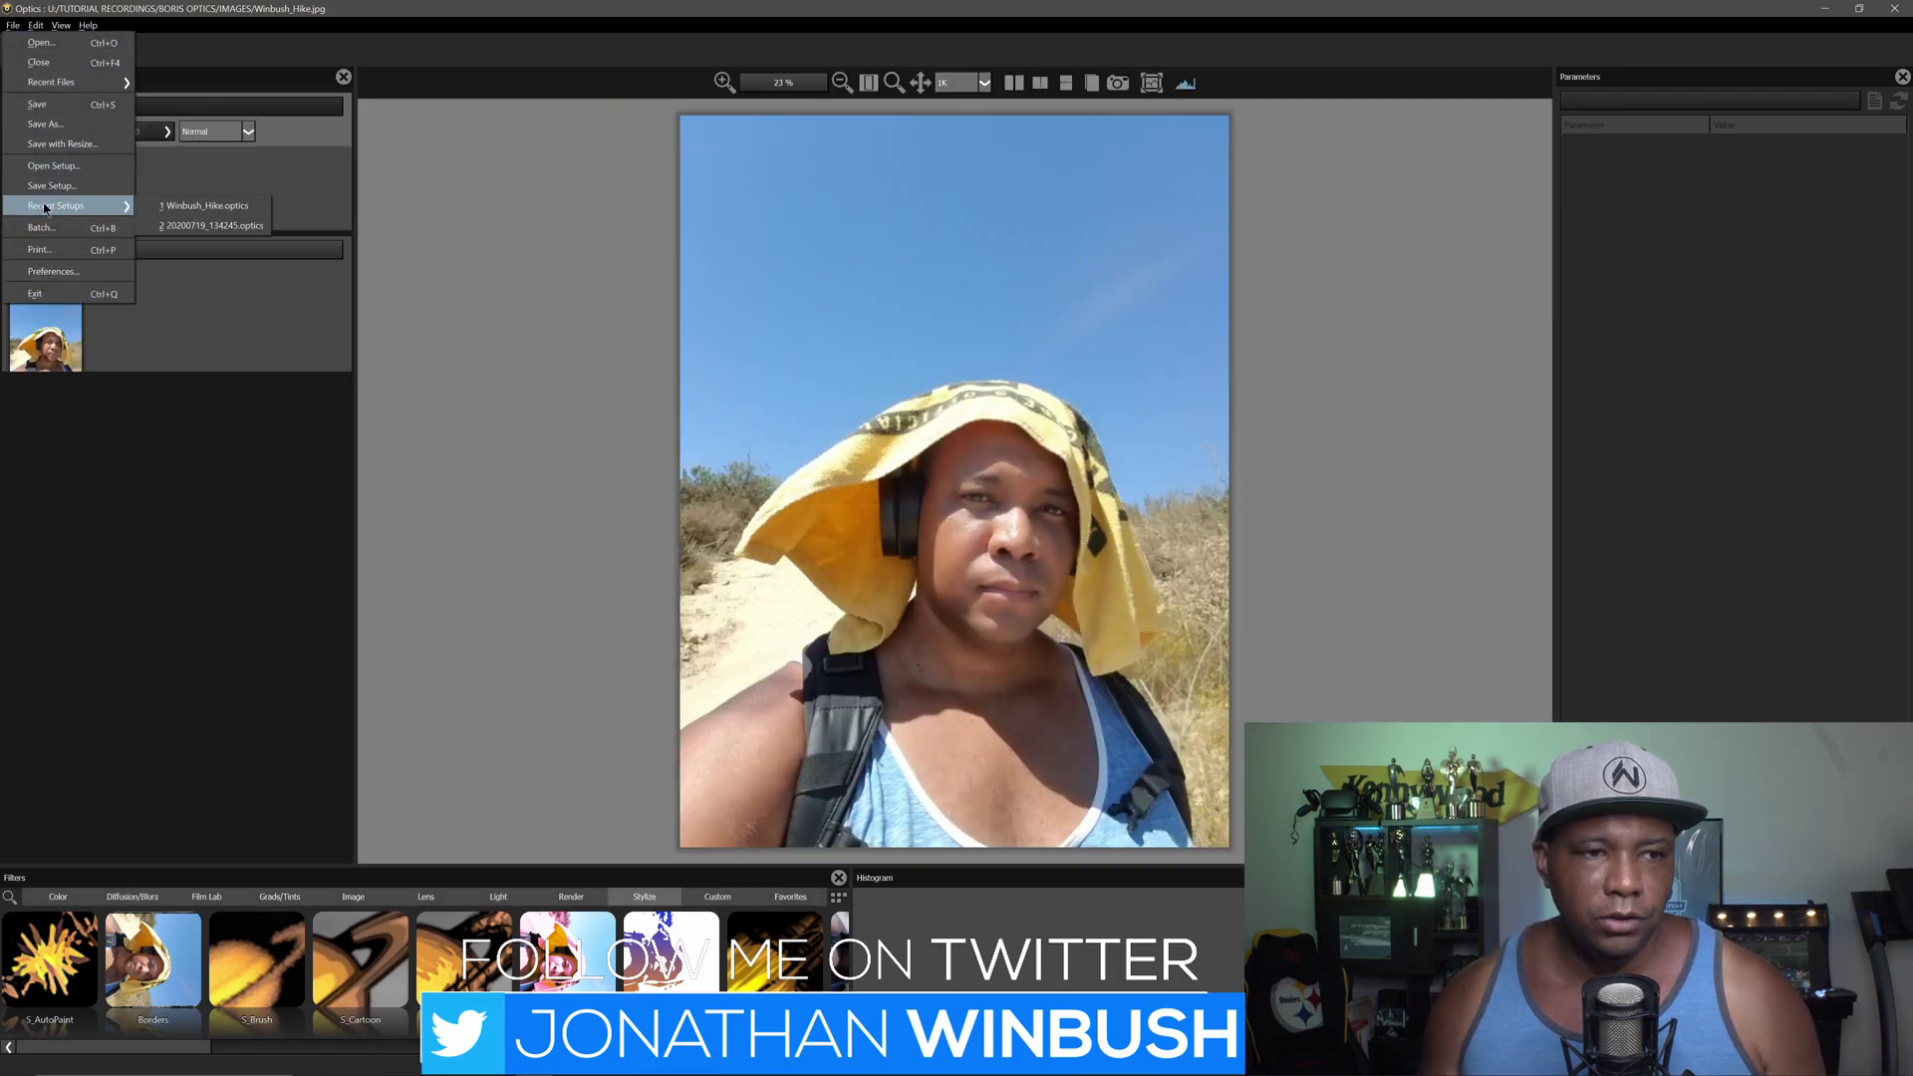
pyautogui.click(220, 210)
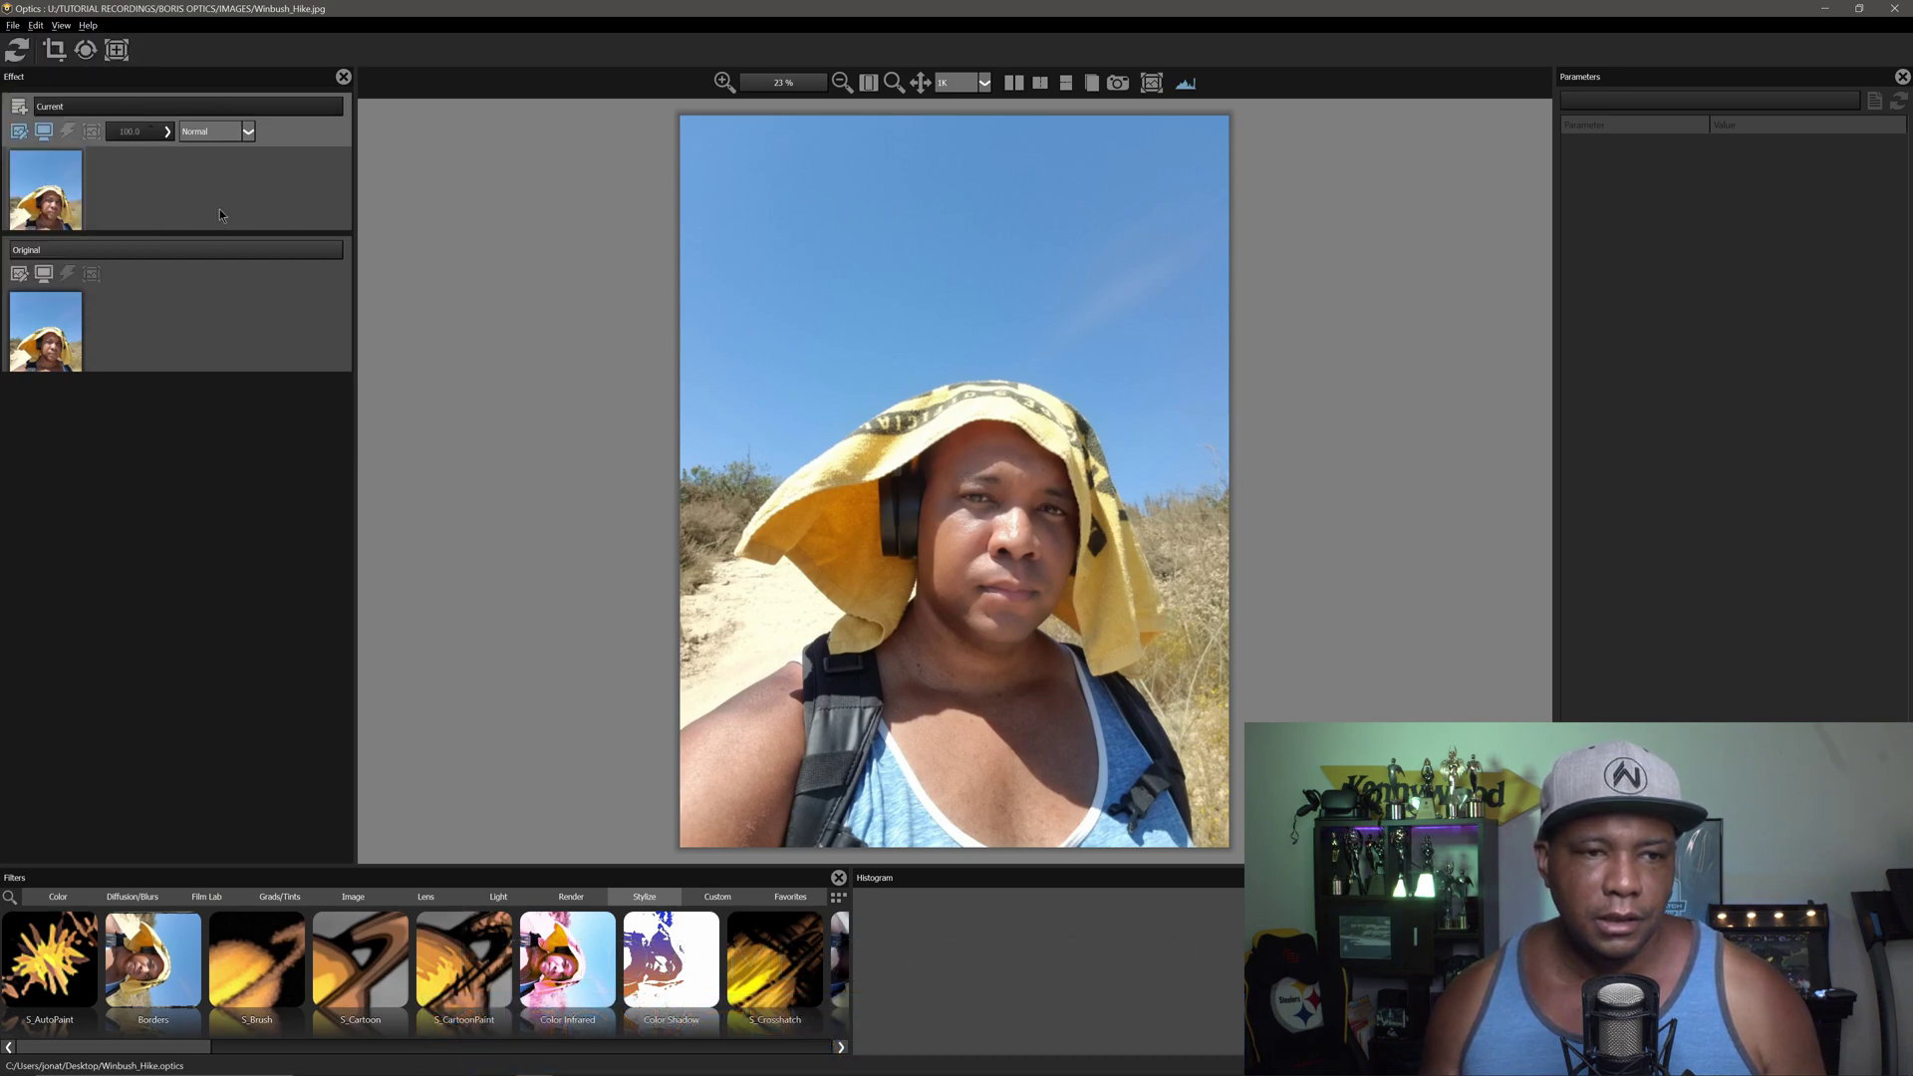